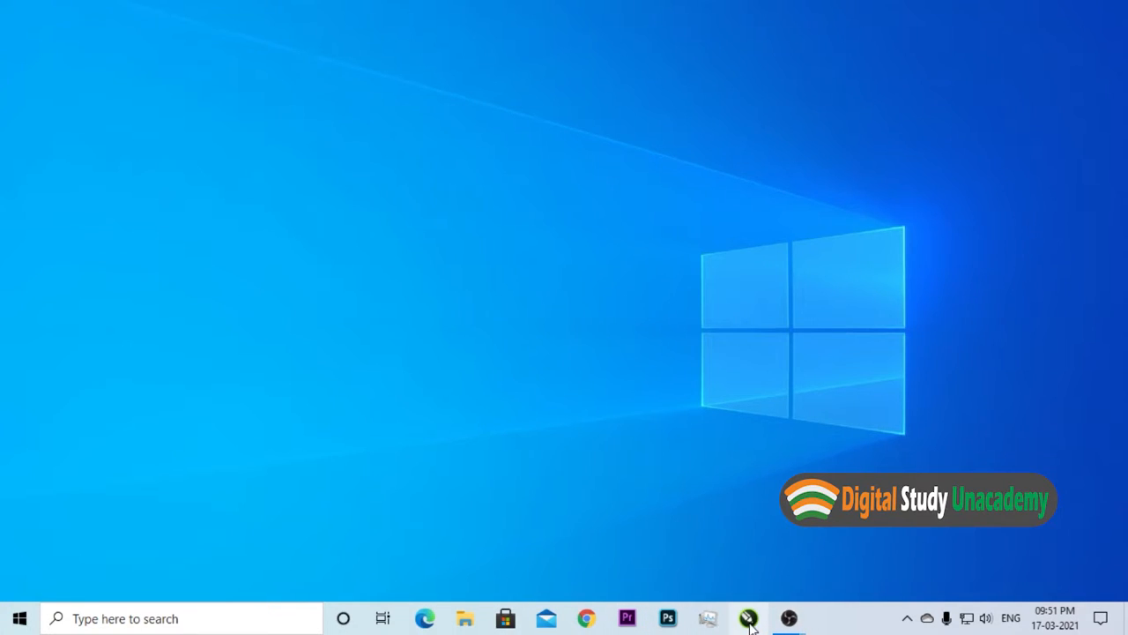
Step: Launch CorelDRAW 2019, dismiss the file location warning, and show the Get Started page of the welcome screen
click(748, 618)
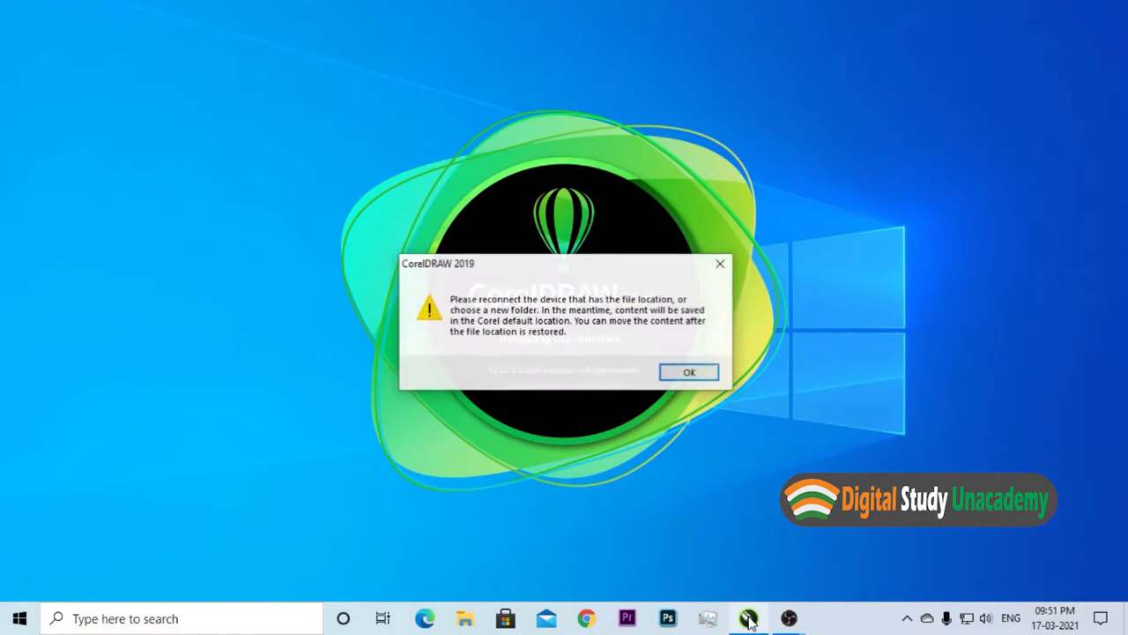
click(696, 372)
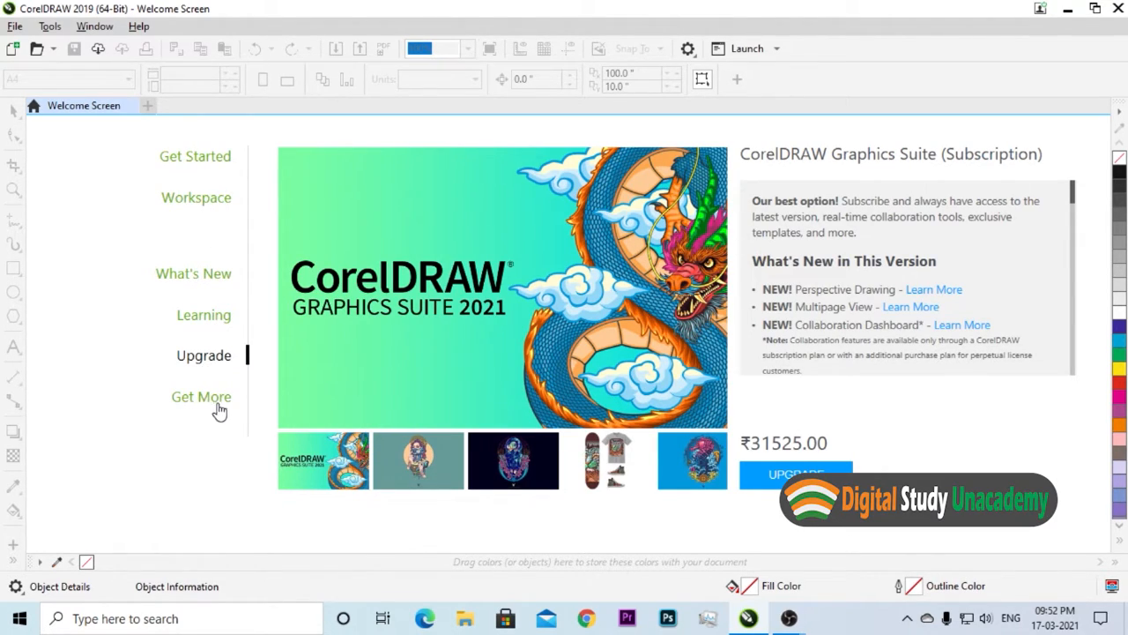
click(202, 159)
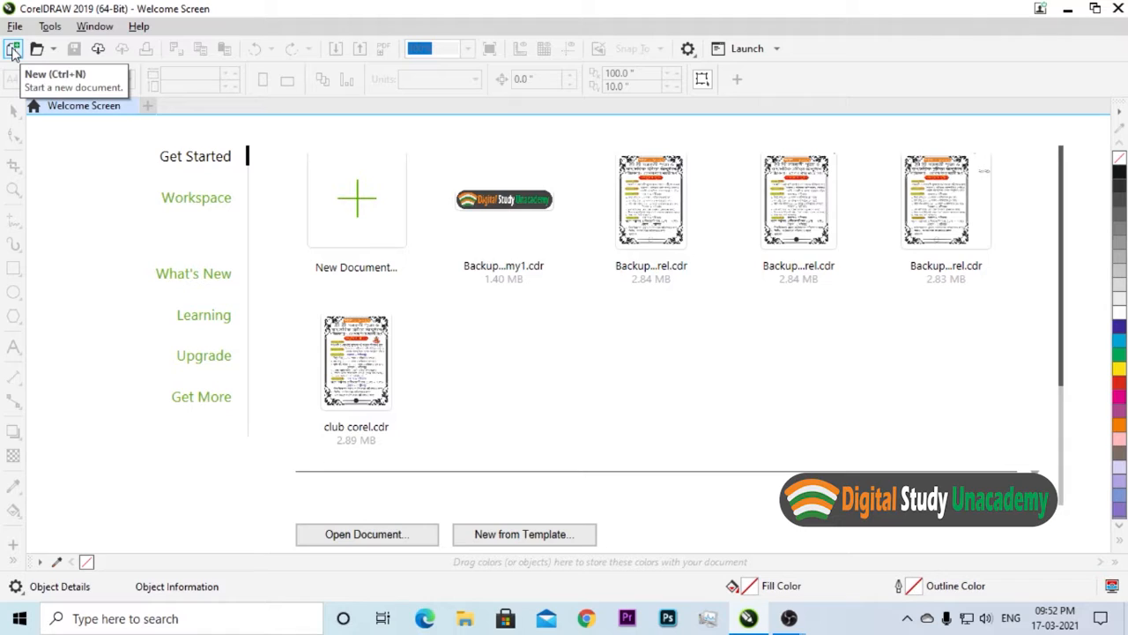
Step: Begin a new document named DEMO and choose the Default CMYK preset
click(357, 201)
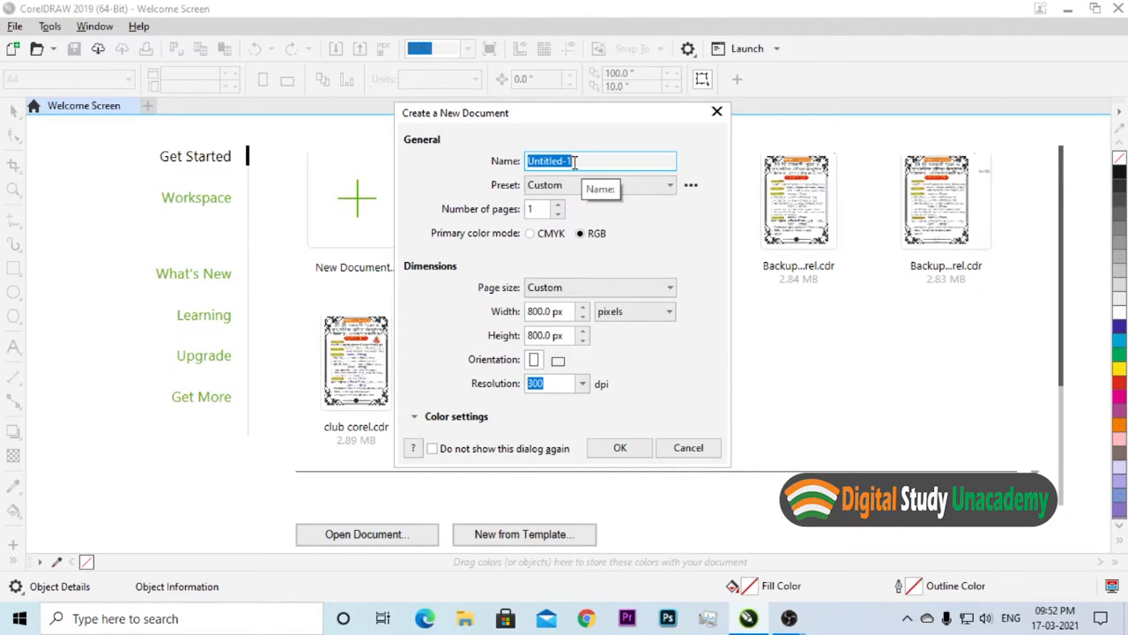
text(DEMO)
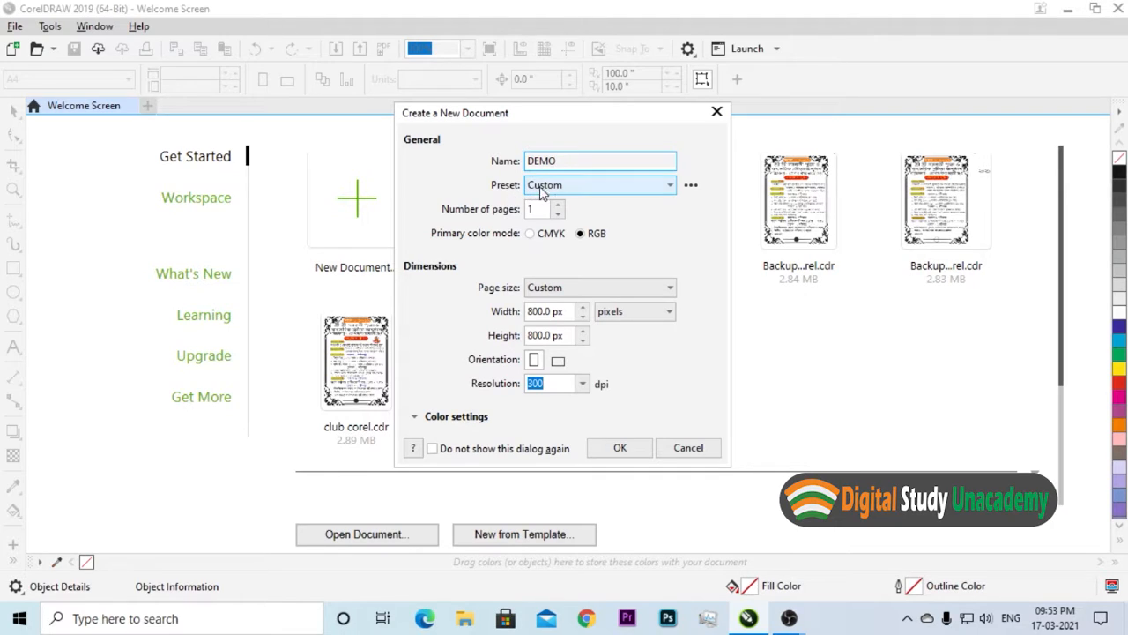
click(667, 188)
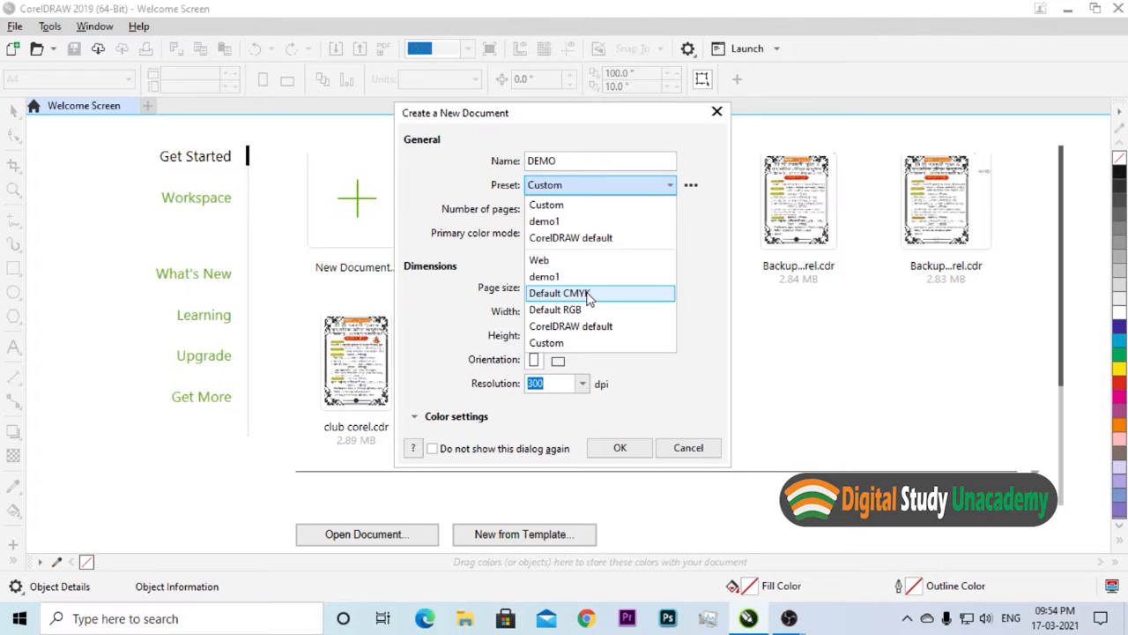
click(589, 295)
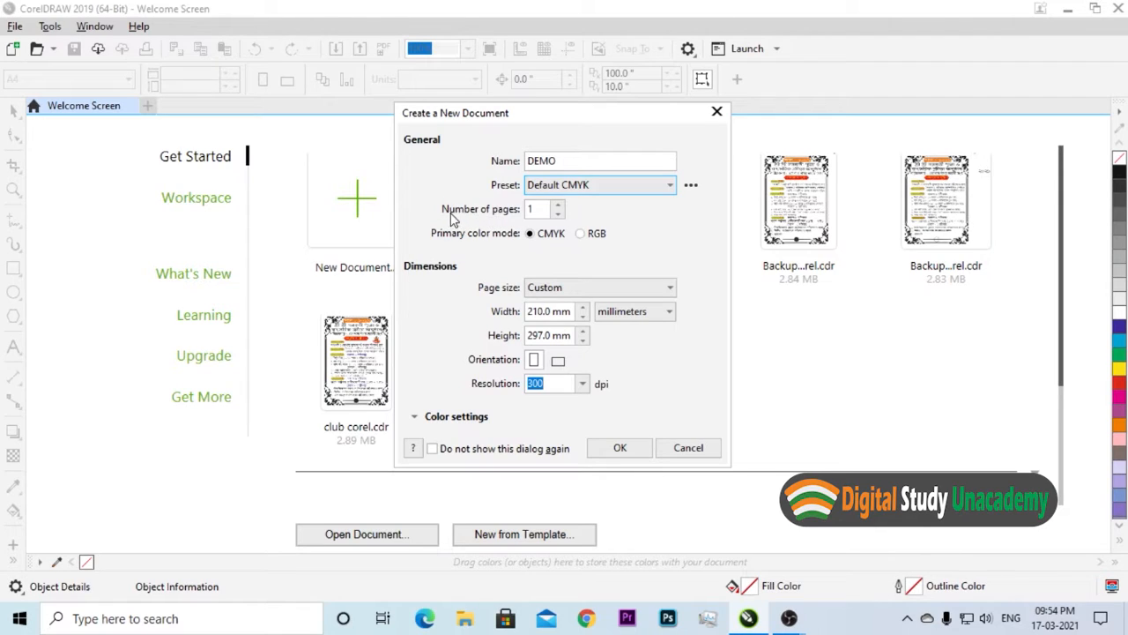
Step: Try changing the number of pages, return it to 1, and reapply the Default CMYK preset
click(559, 205)
click(559, 205)
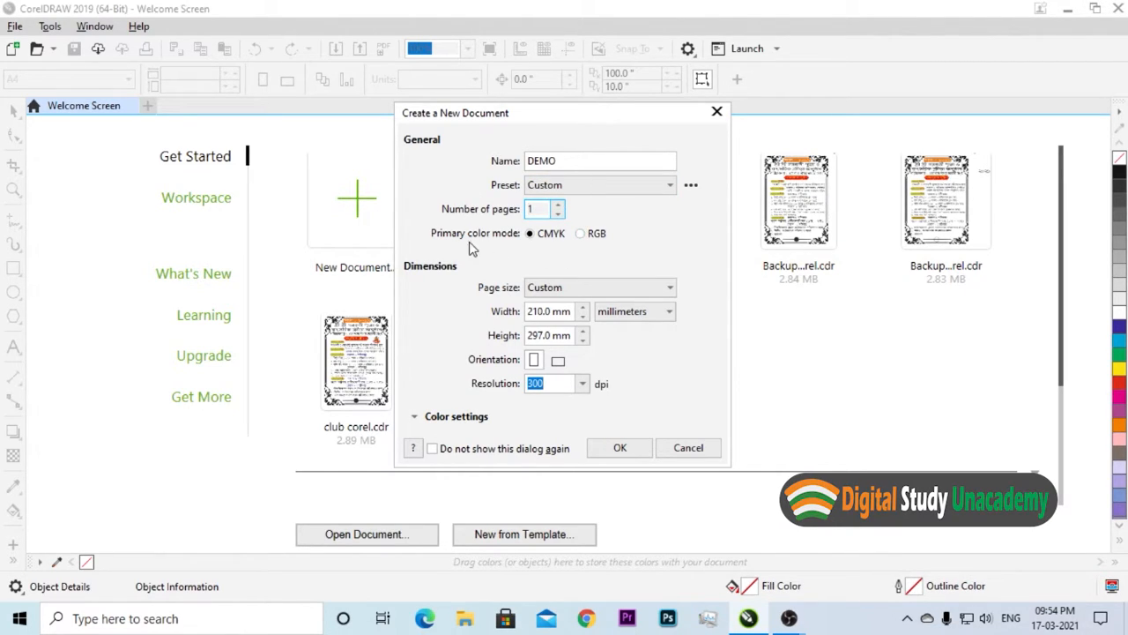
click(572, 187)
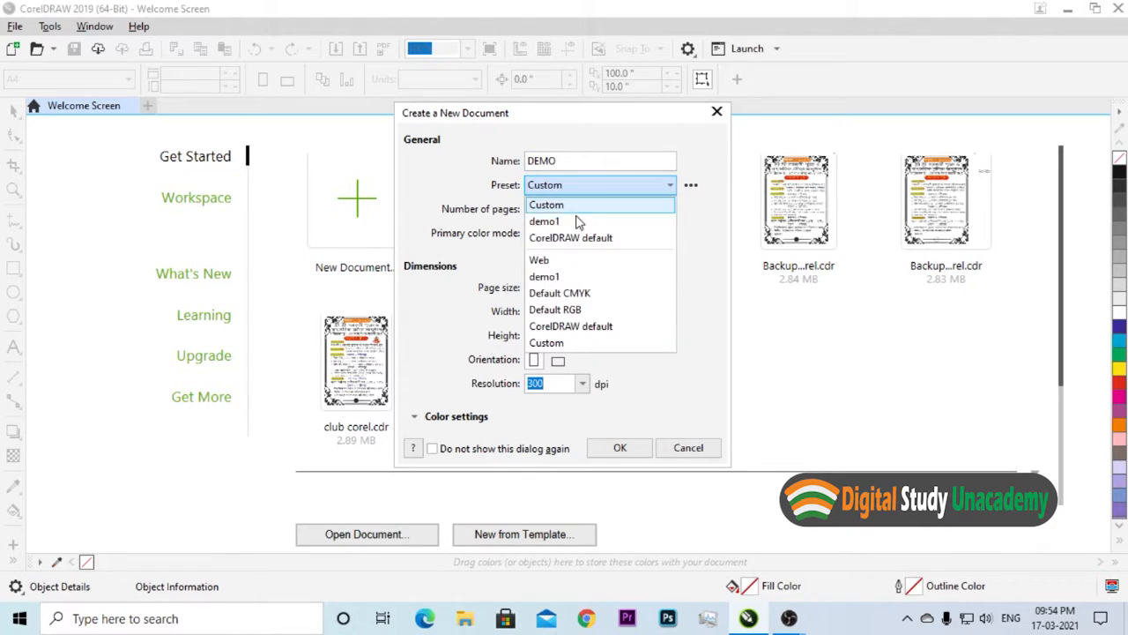
click(575, 292)
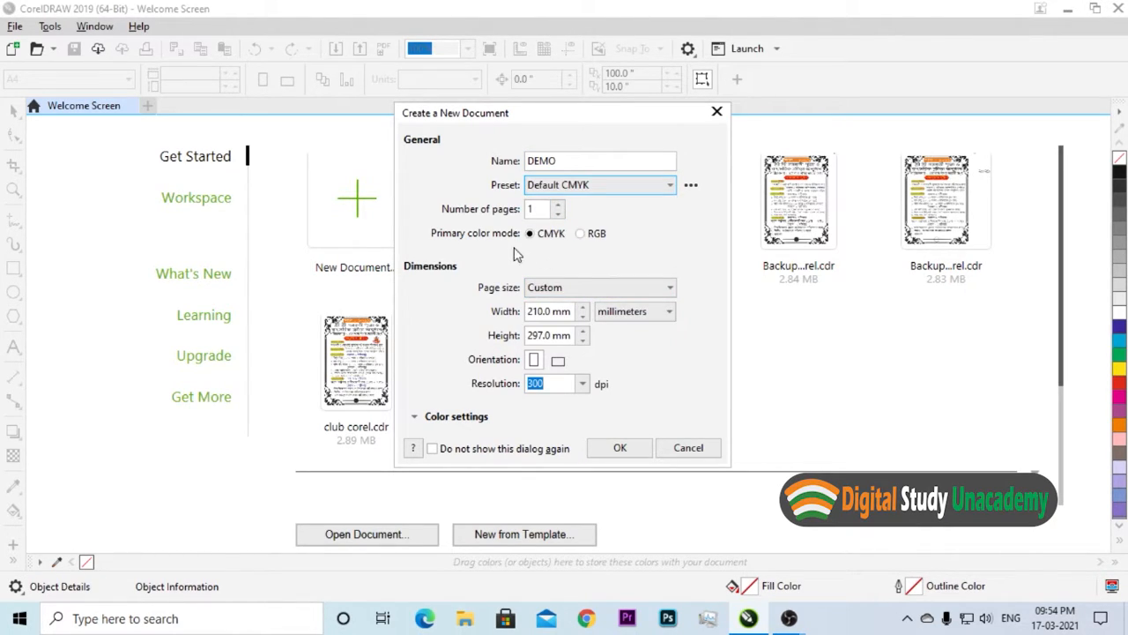
Step: Try RGB as the primary color mode, return to CMYK, and set the page size to A4
click(581, 234)
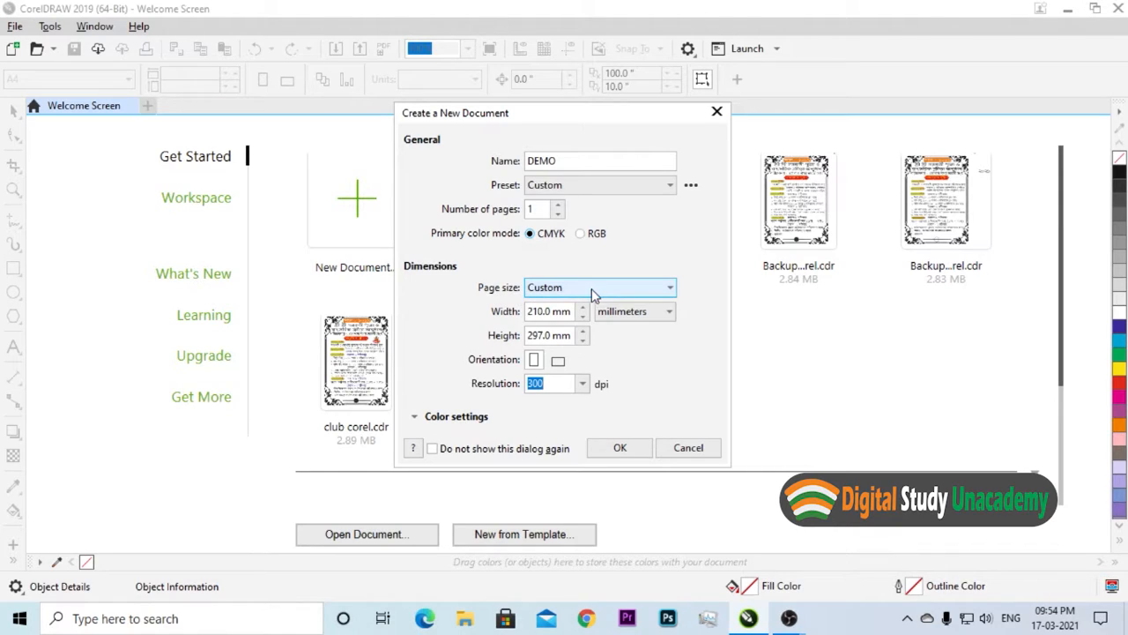
click(666, 291)
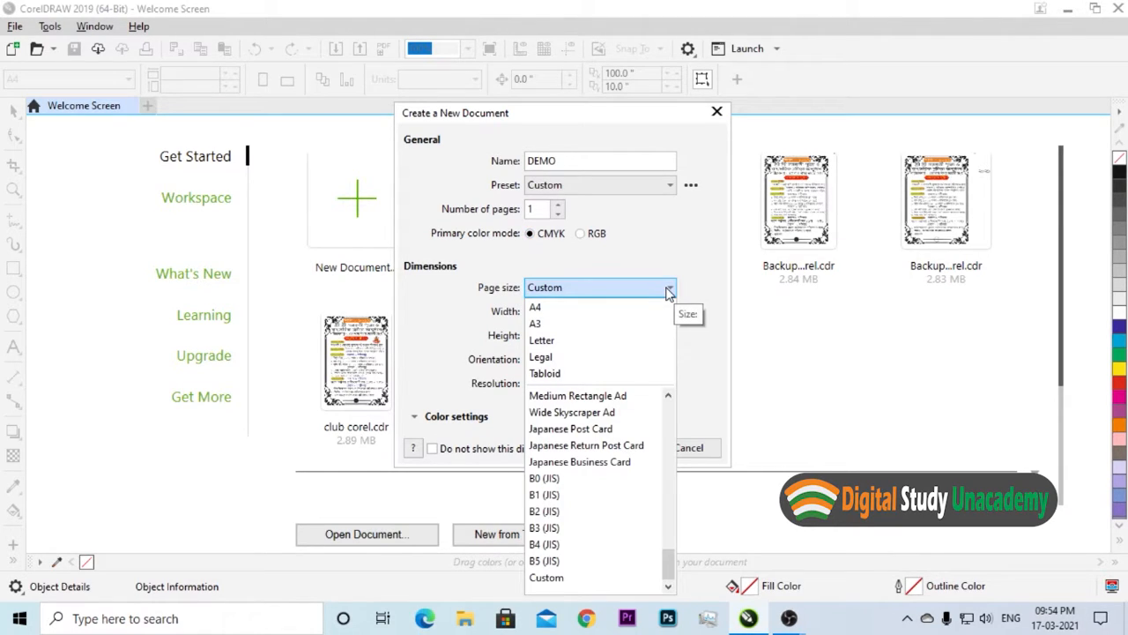
click(558, 311)
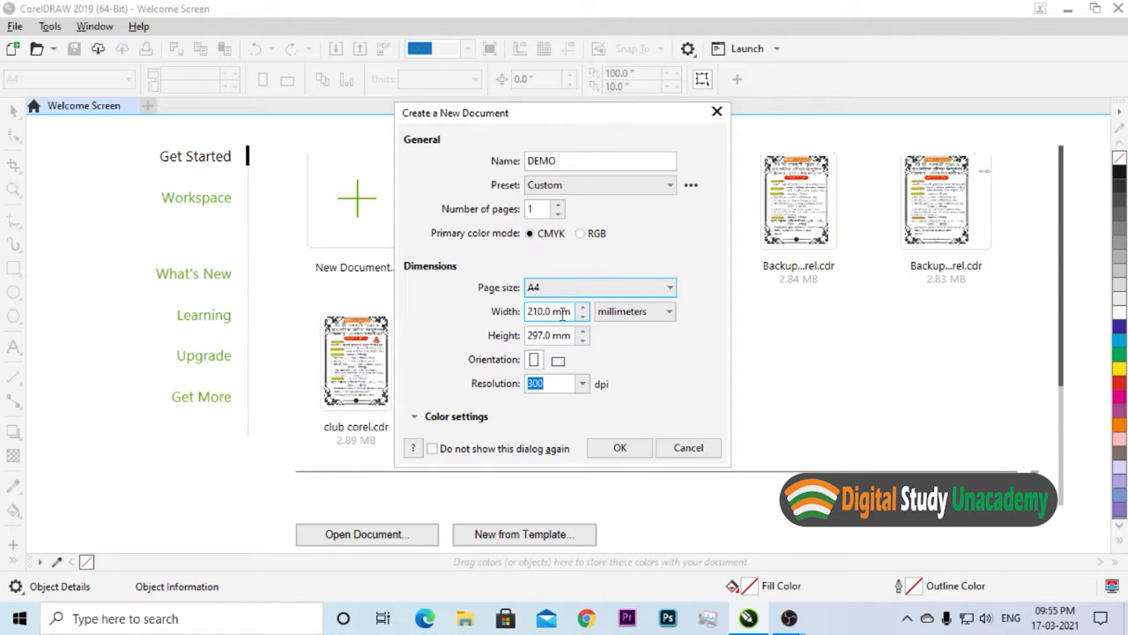
Step: Try inches as the unit for the page dimensions, then return to millimeters
click(657, 315)
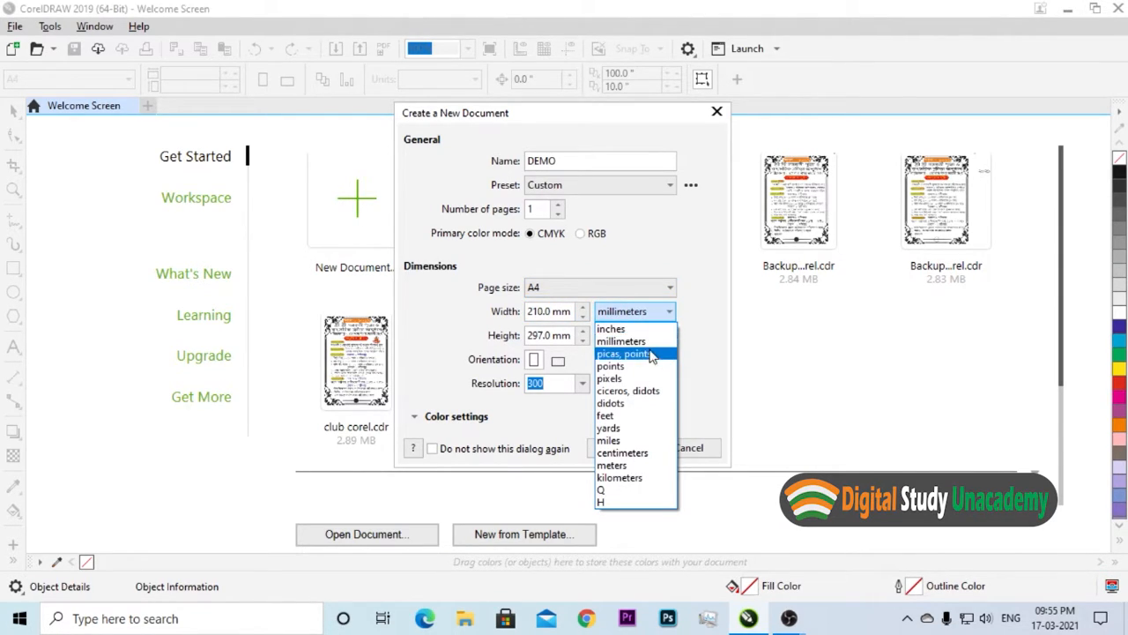
click(617, 330)
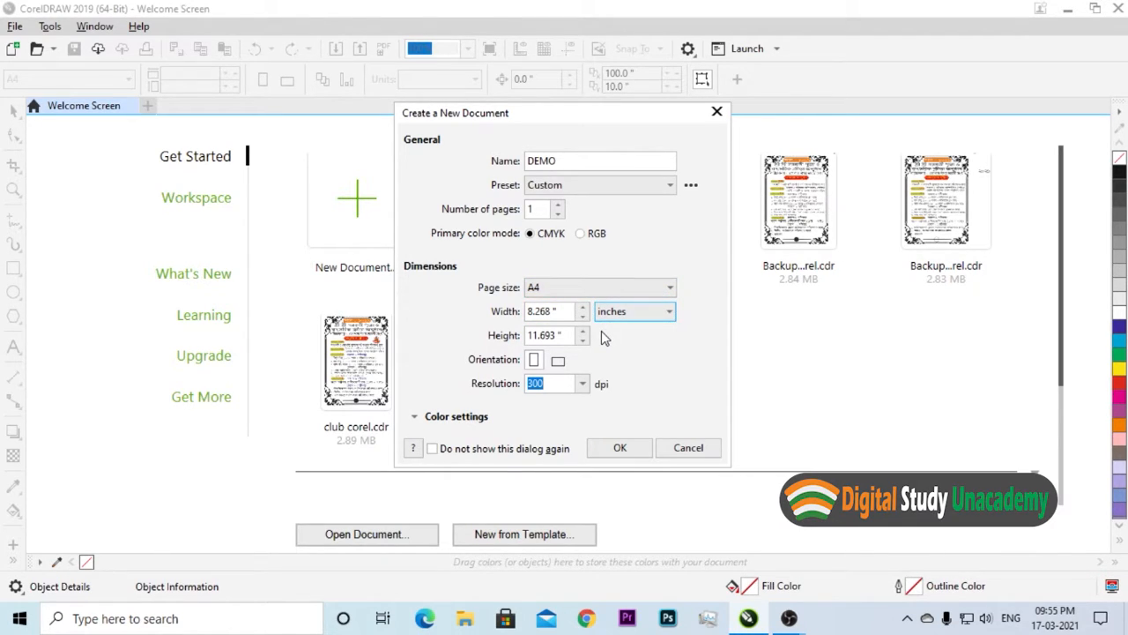
click(659, 318)
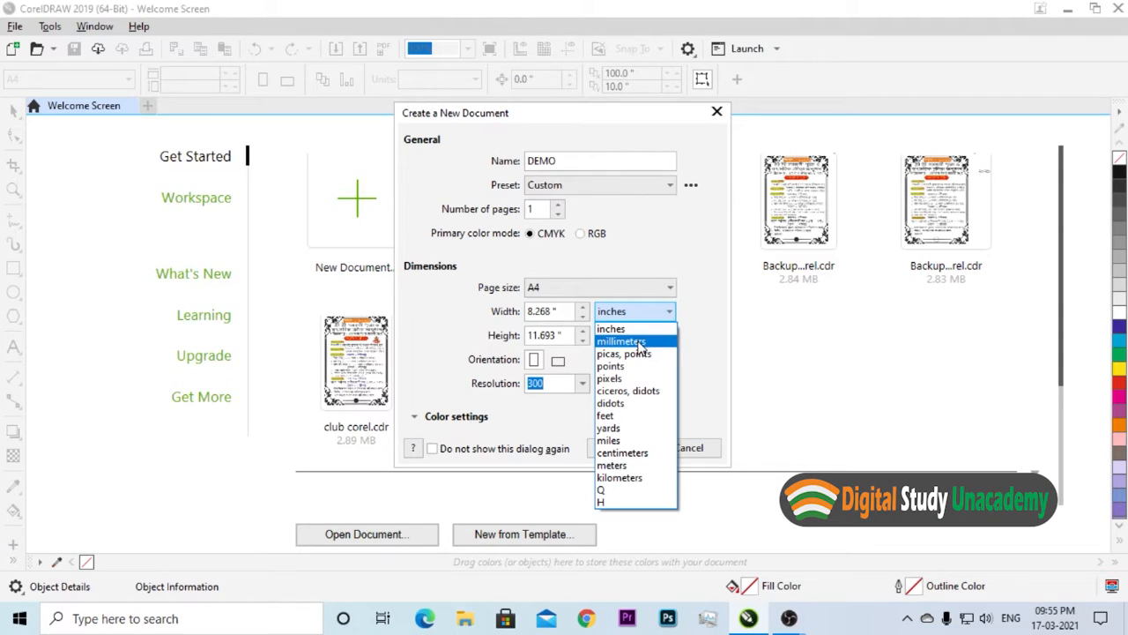
click(633, 341)
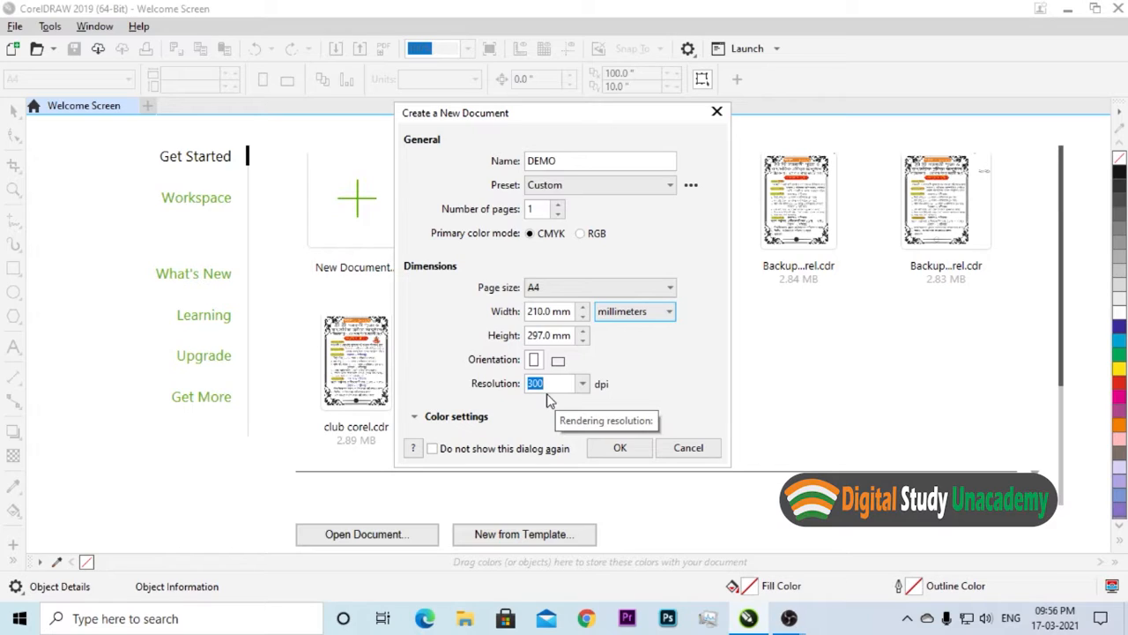
Step: Look over the color profile settings, then save the document setup as a preset named DEMO 2
click(414, 417)
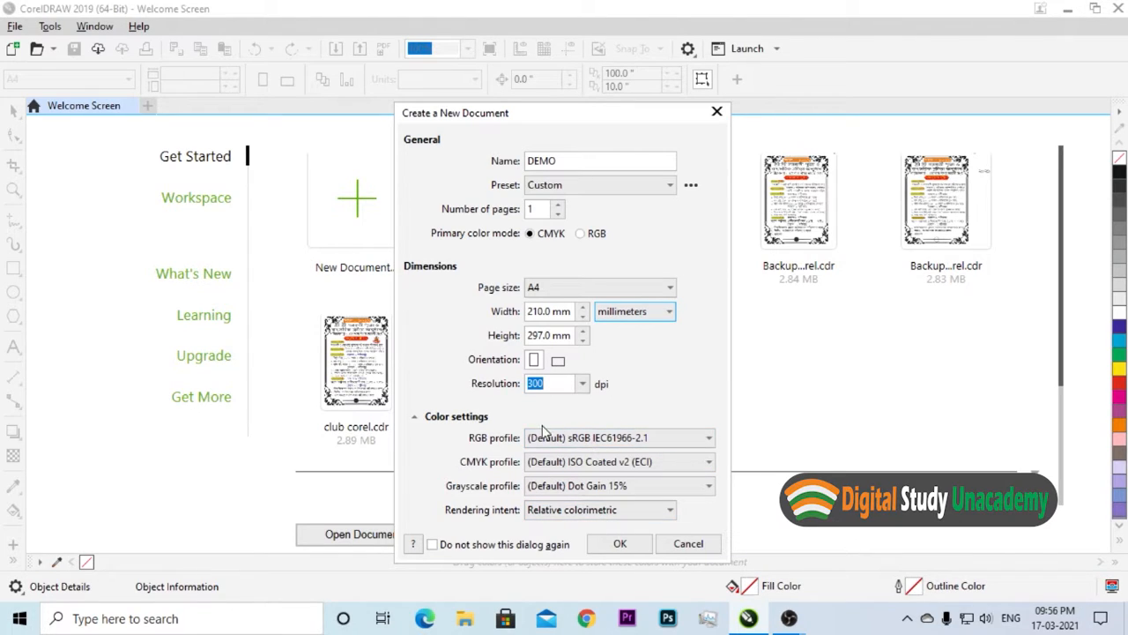
click(414, 417)
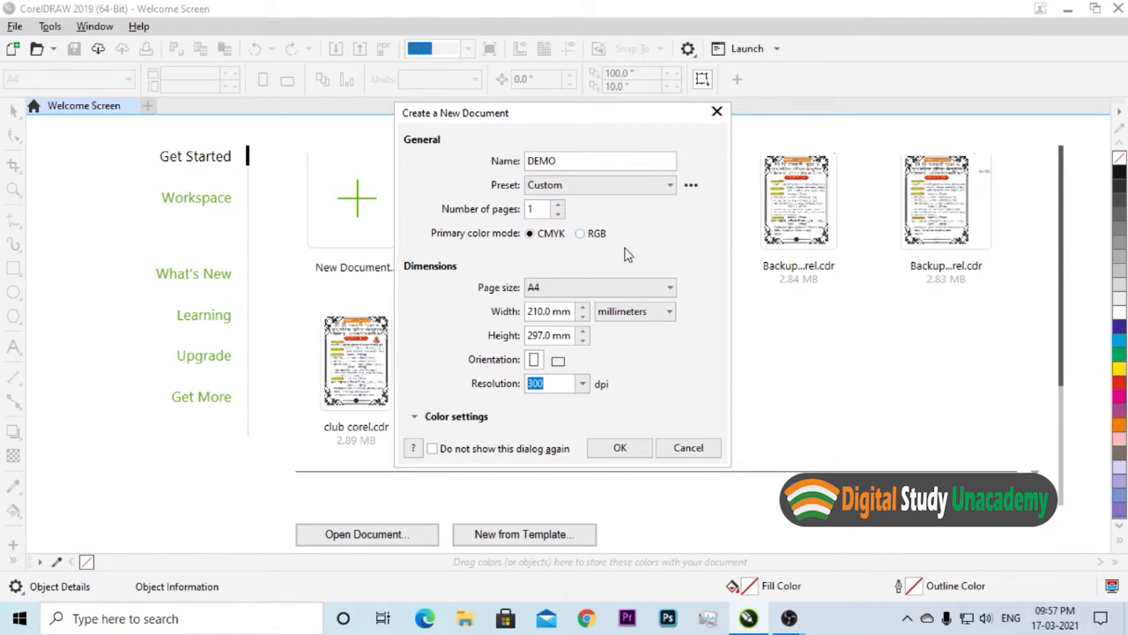
click(693, 191)
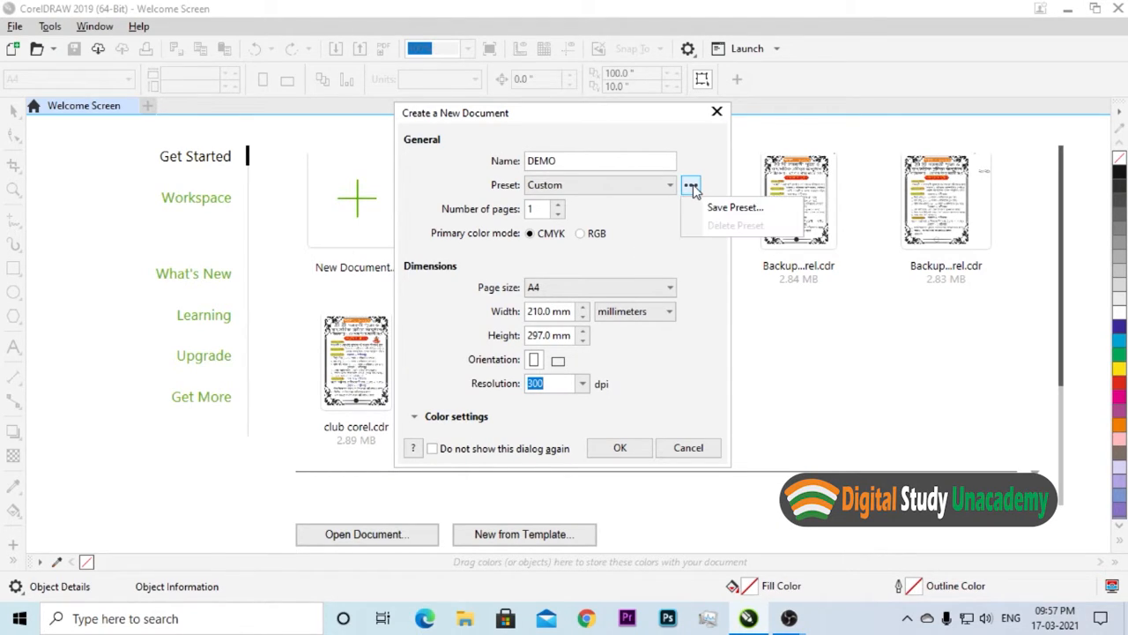
click(738, 208)
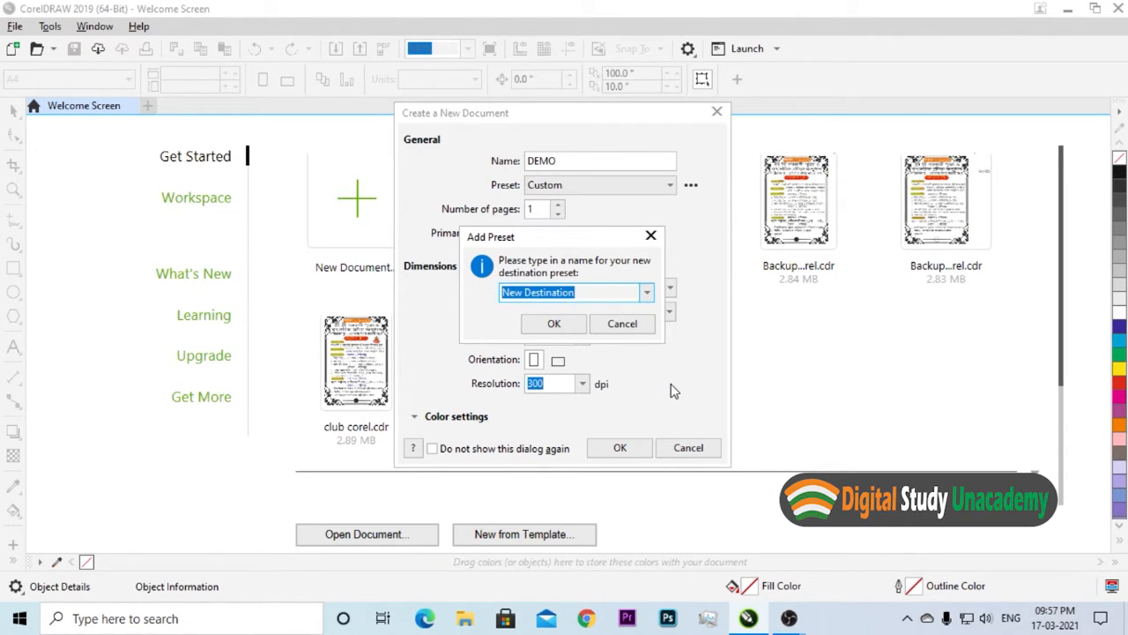
text(DEMO)
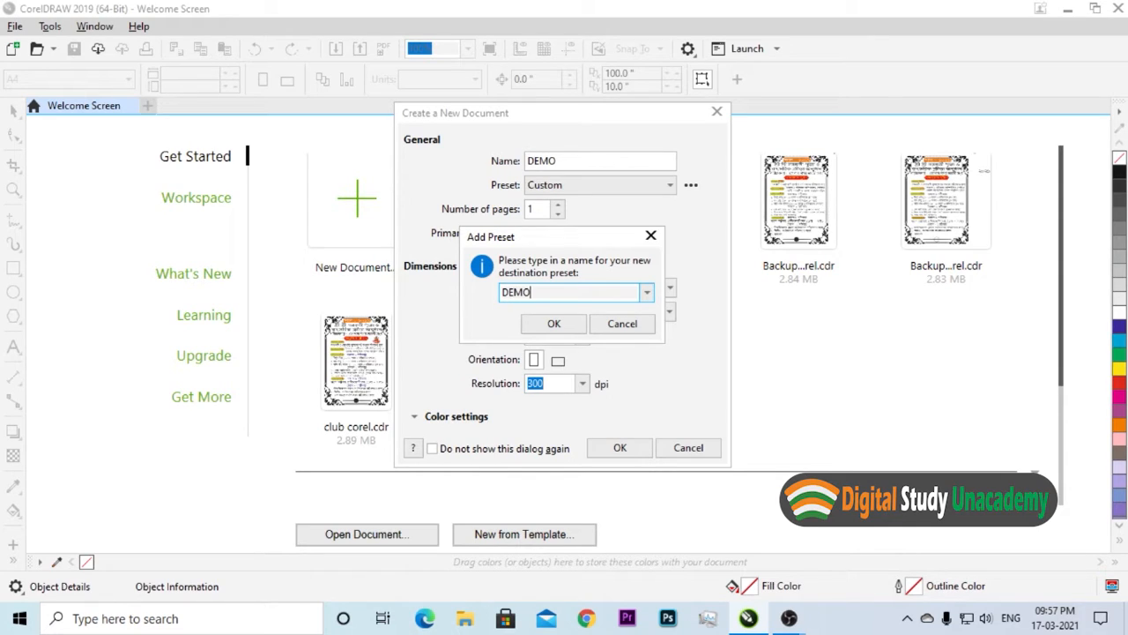
text(2)
click(553, 324)
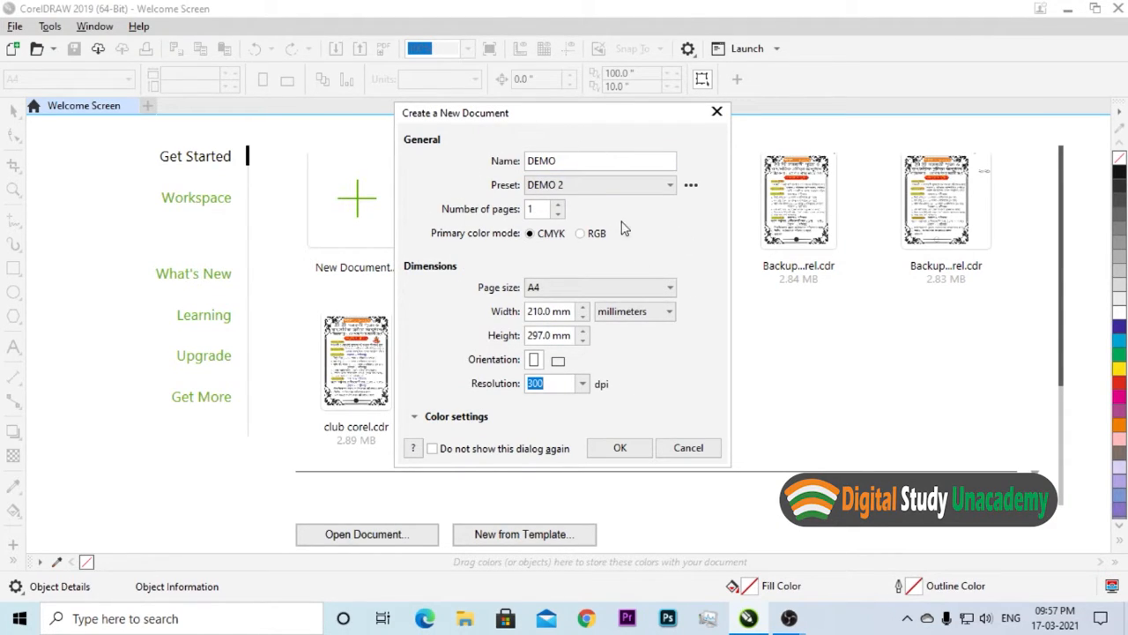
Step: Examine the save and delete options for presets and the list of available document presets
click(691, 187)
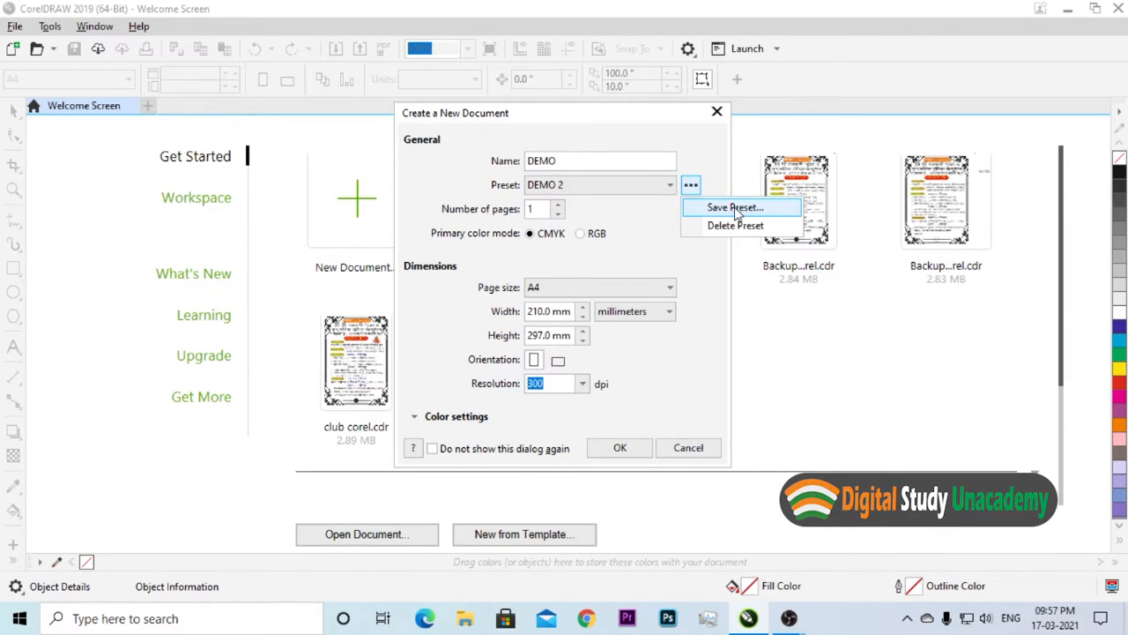
click(677, 186)
click(689, 189)
click(690, 189)
click(691, 187)
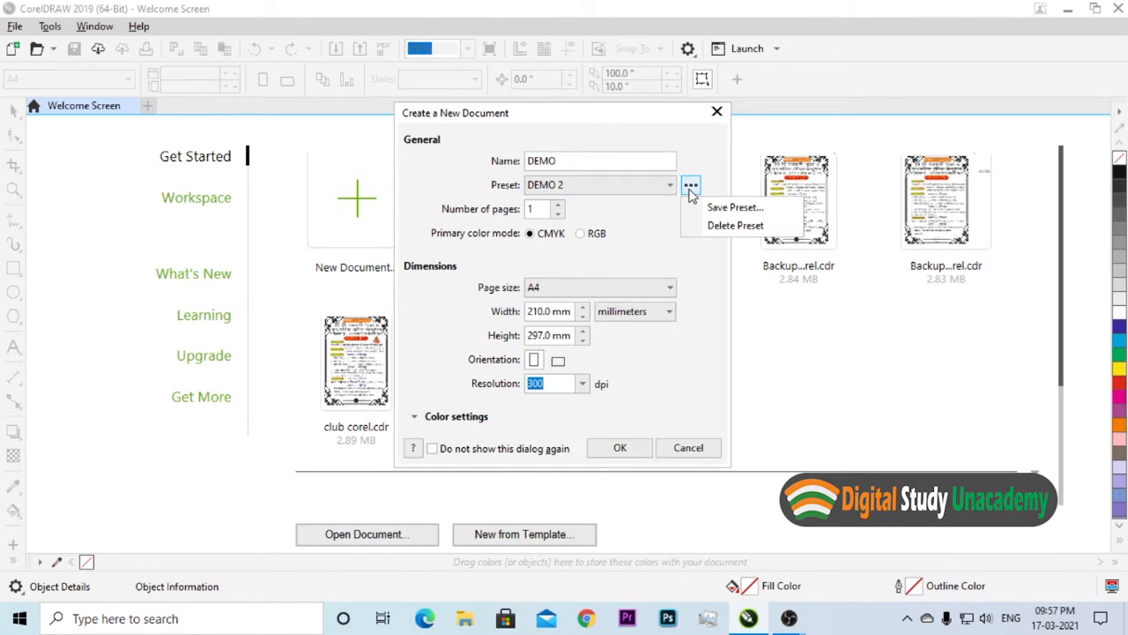
click(562, 188)
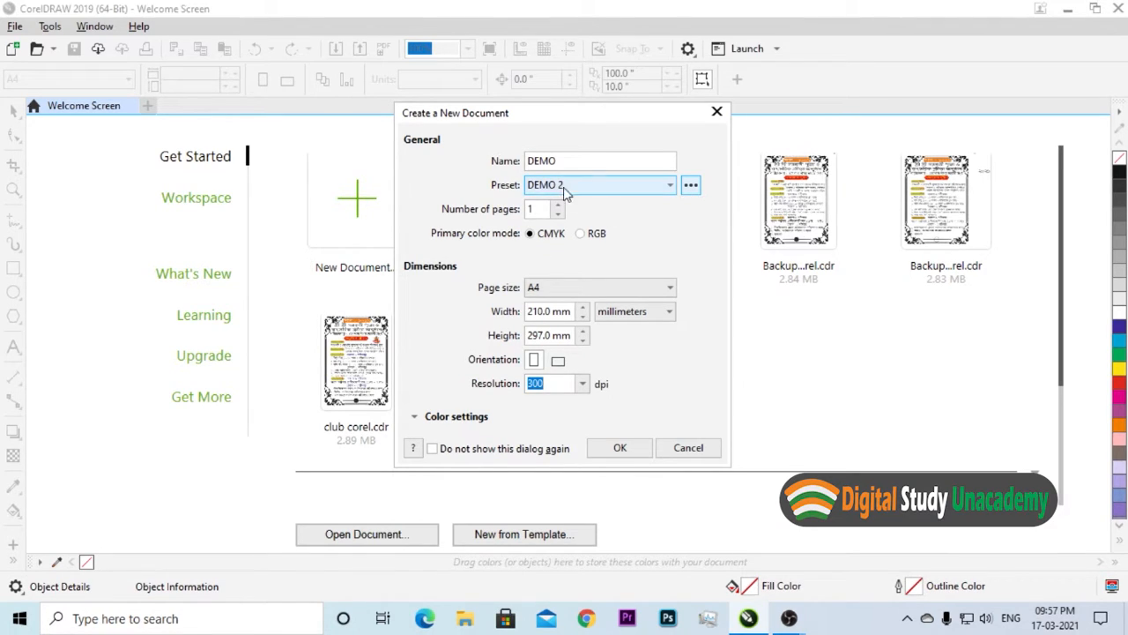
click(688, 184)
click(667, 194)
click(617, 185)
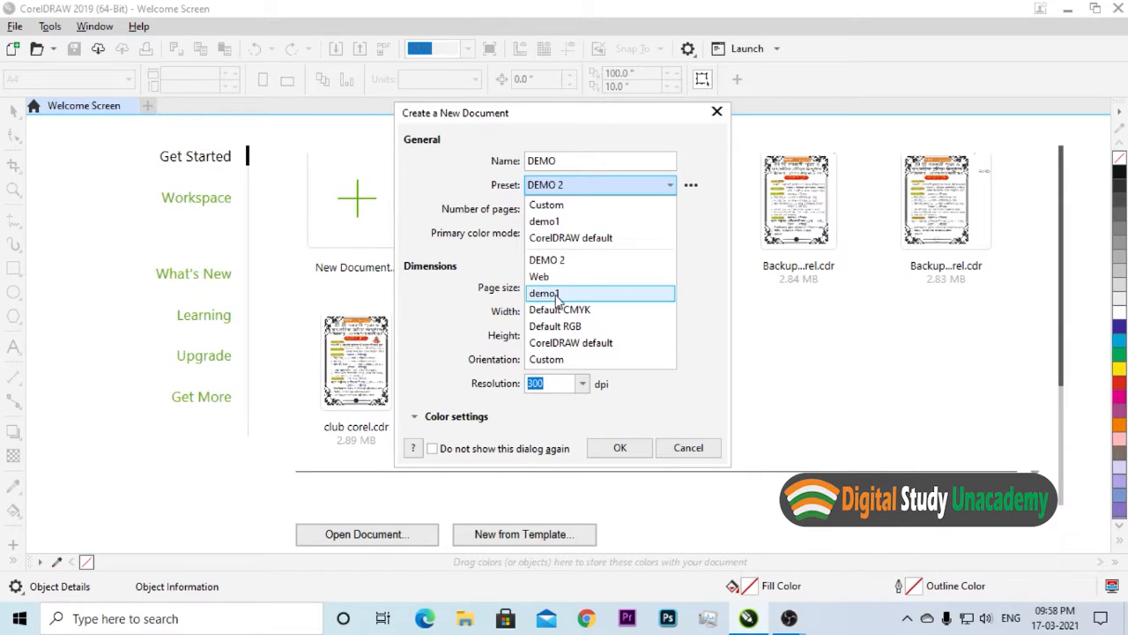
click(702, 227)
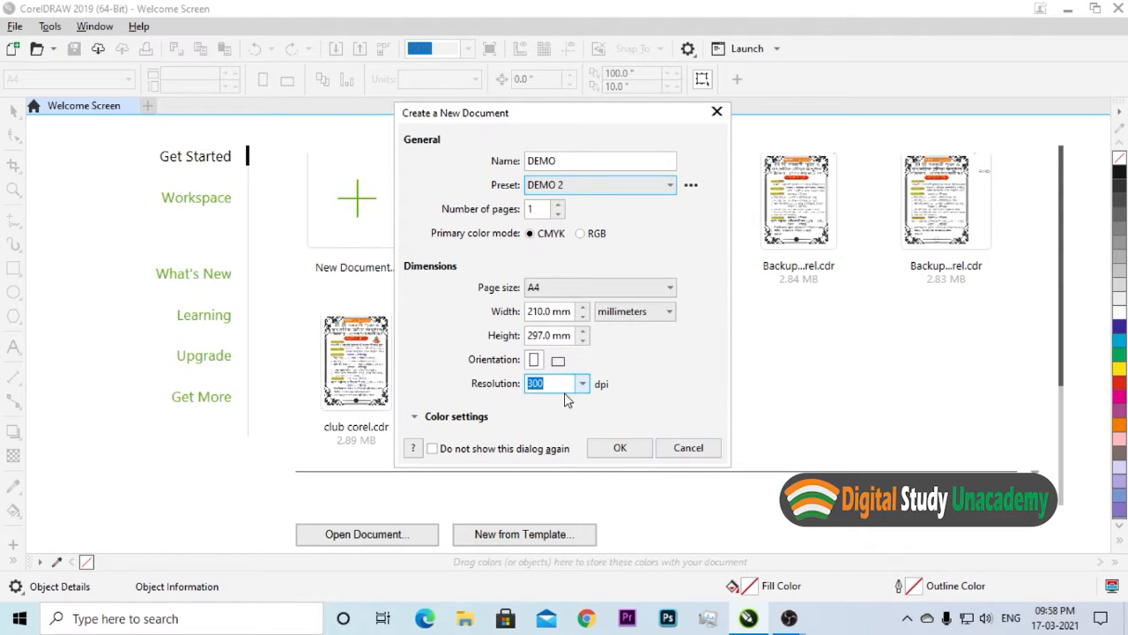
Step: Create the DEMO document with the DEMO 2 preset settings
click(632, 448)
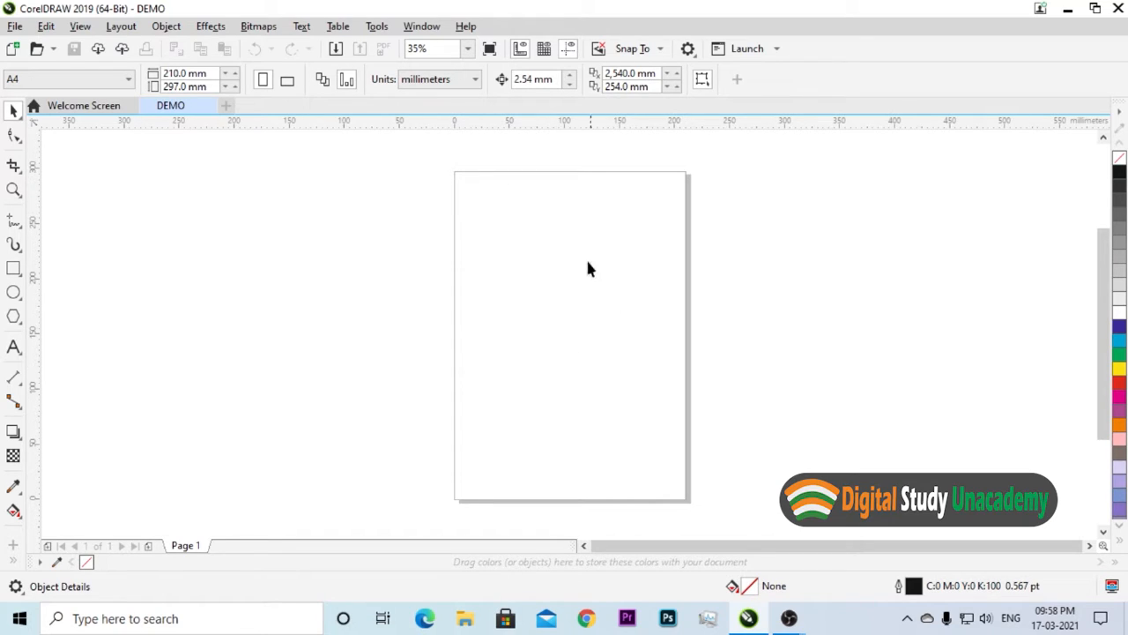
Step: Hide the menu bar, then display it again
right_click(622, 30)
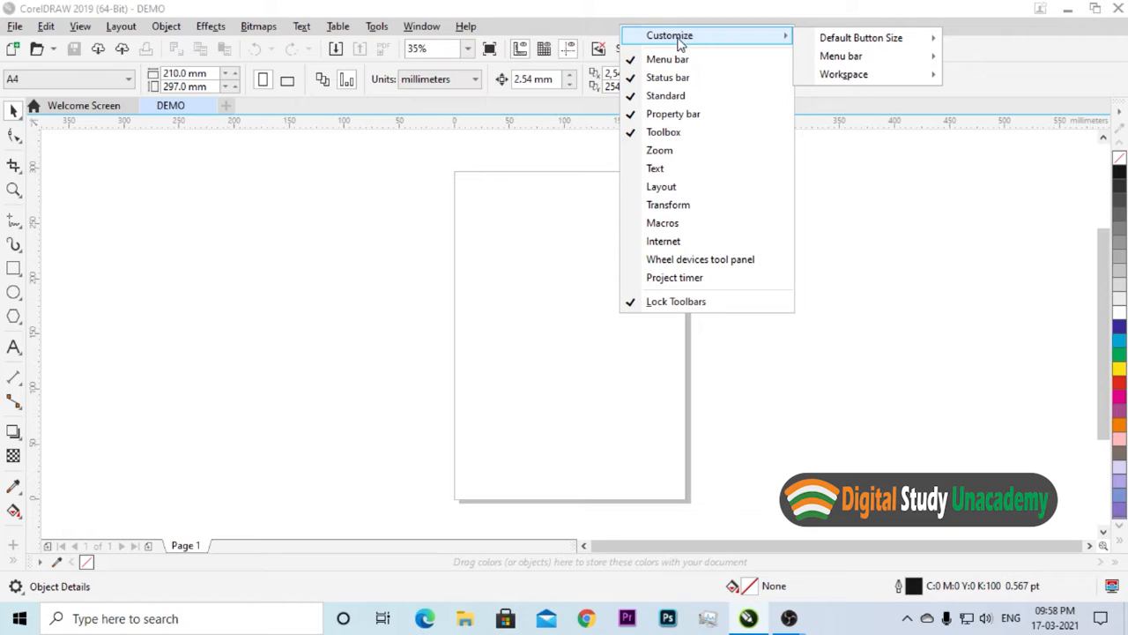
click(663, 60)
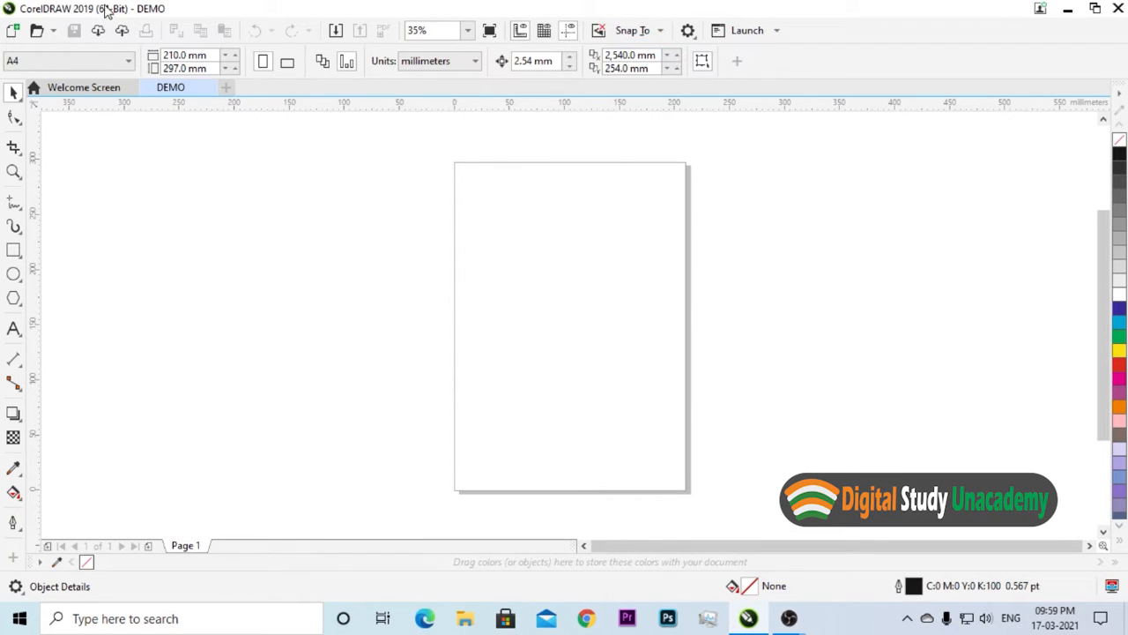
right_click(835, 35)
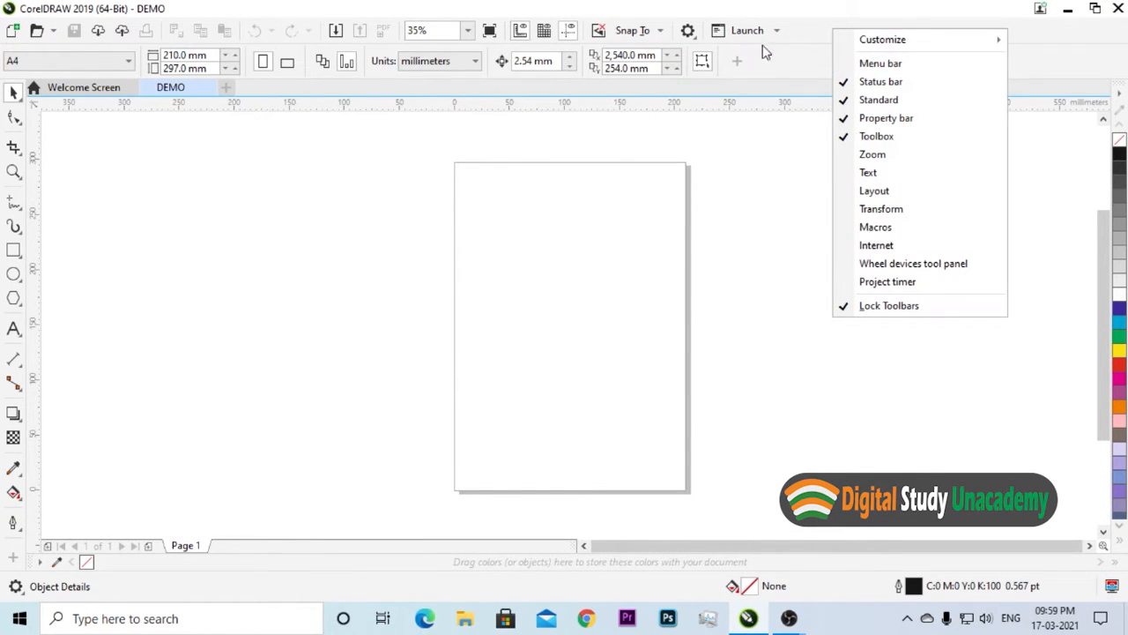
click(881, 64)
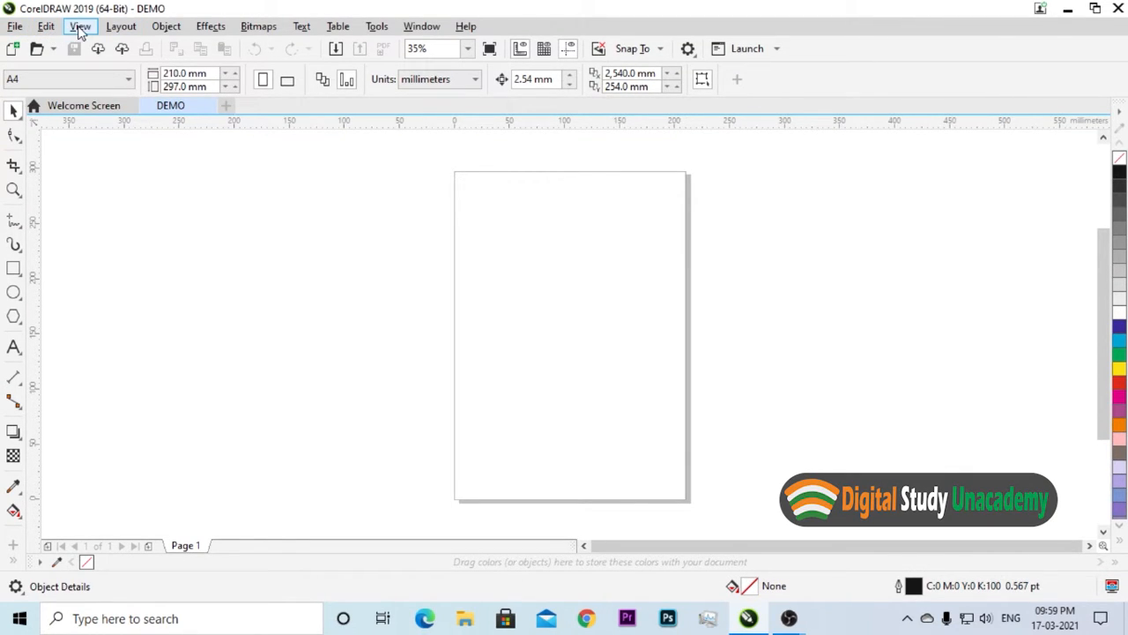
Step: Hide the status bar from the workspace
right_click(676, 29)
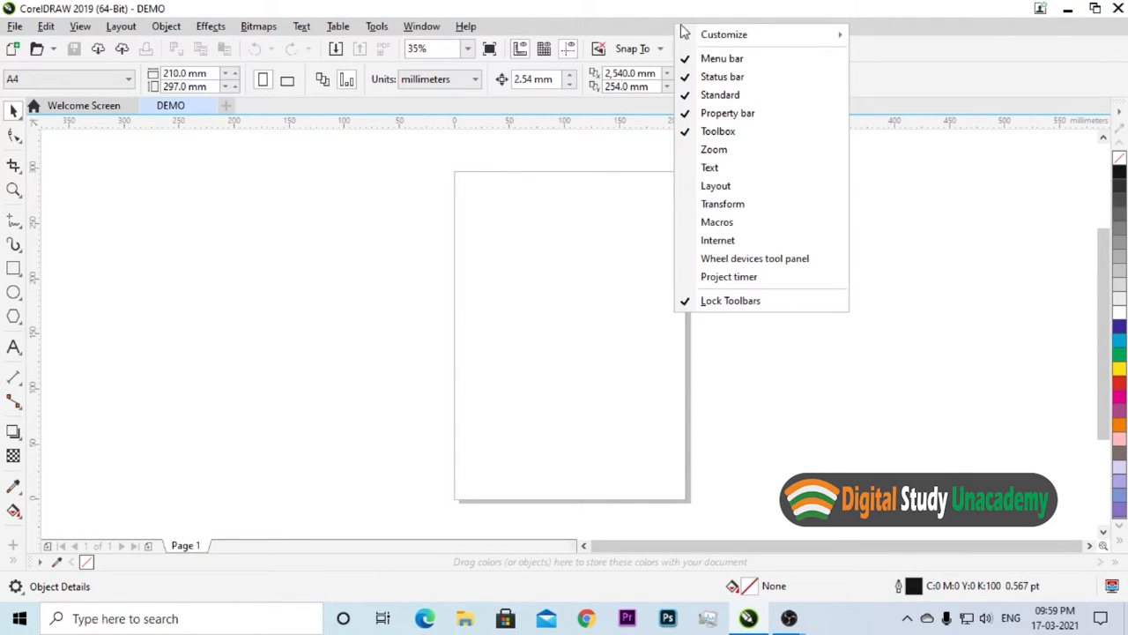
click(699, 78)
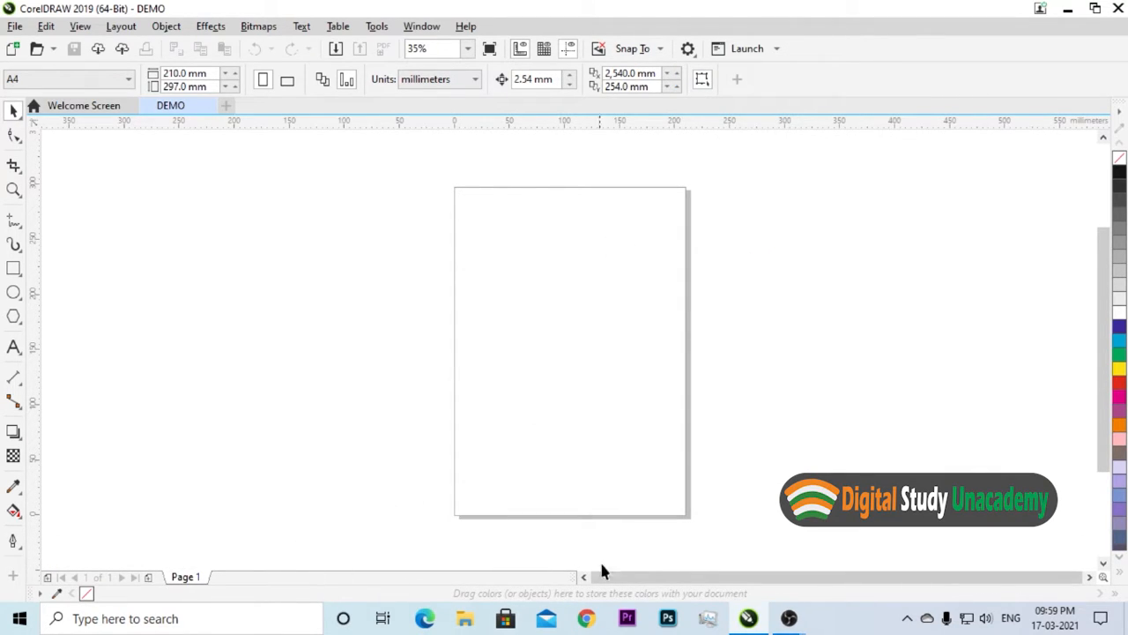
Step: Display the status bar again, and hide the Standard toolbar and bring it back
right_click(714, 31)
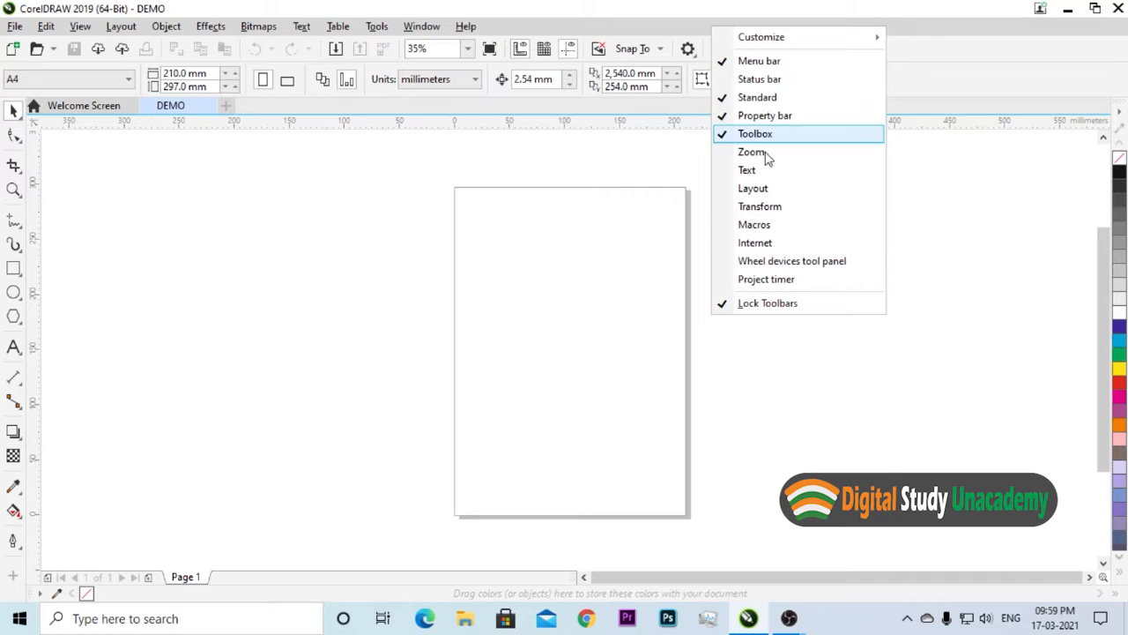
click(772, 81)
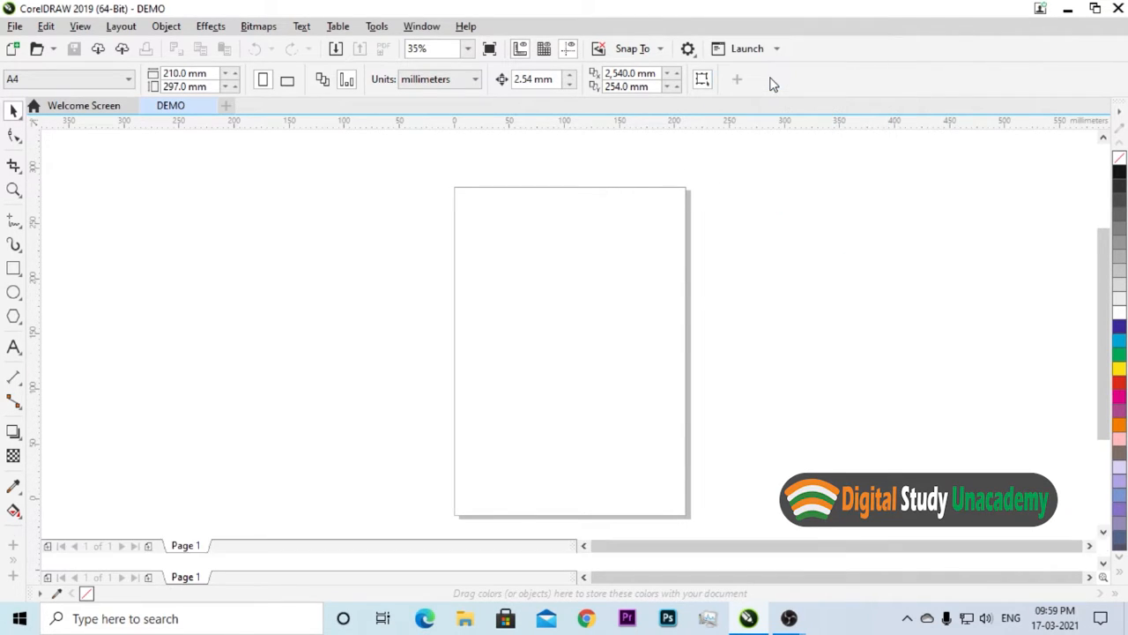
right_click(792, 32)
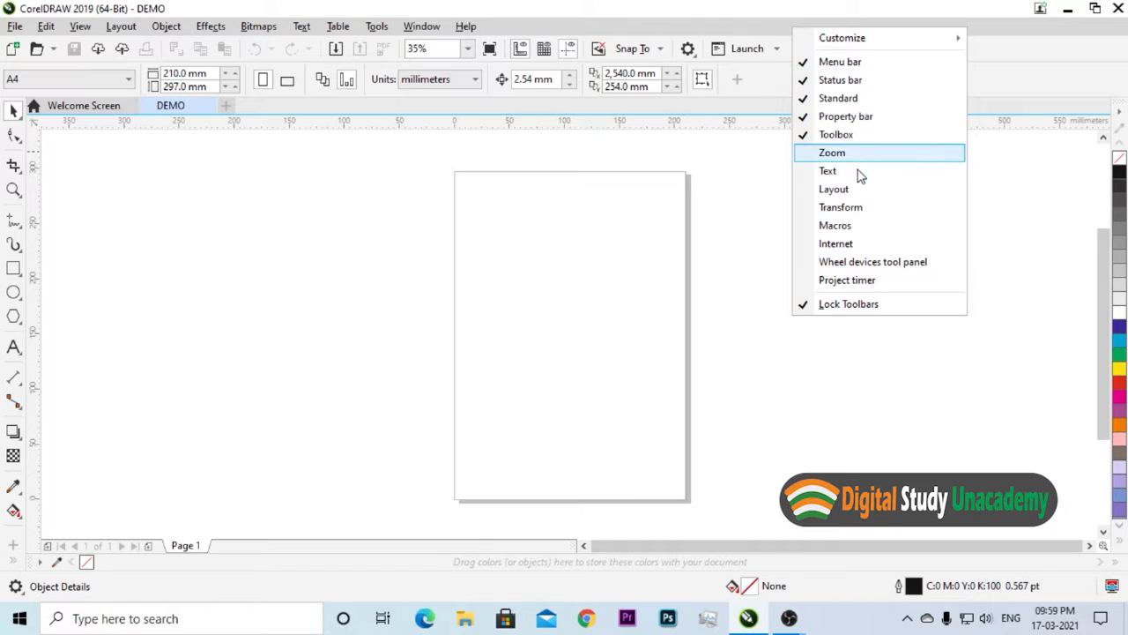
click(837, 99)
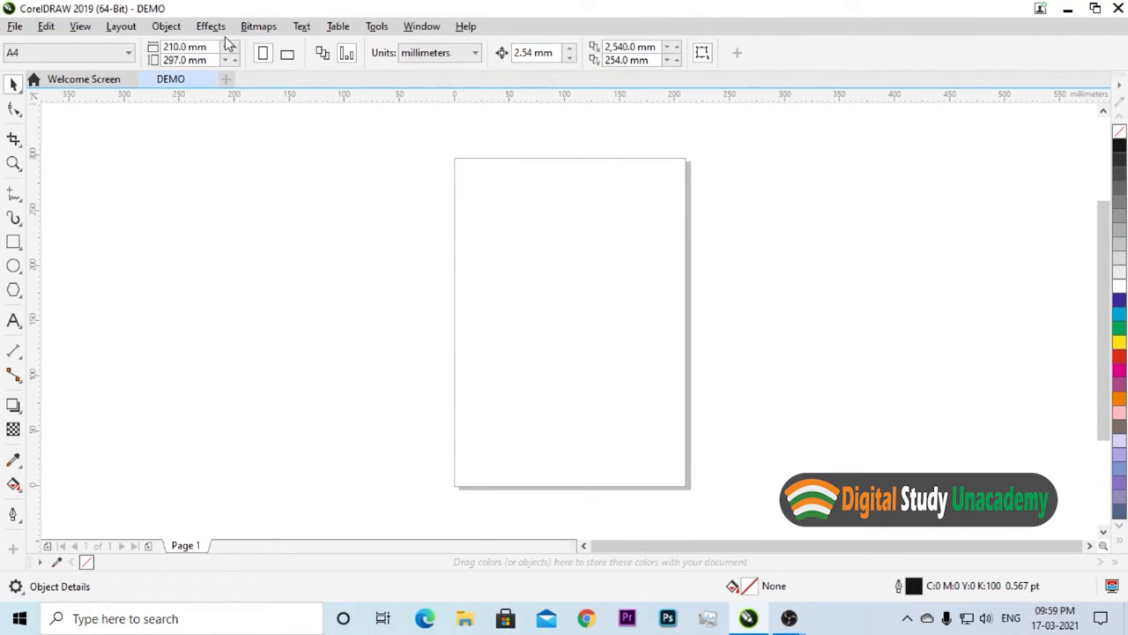
right_click(811, 27)
click(853, 93)
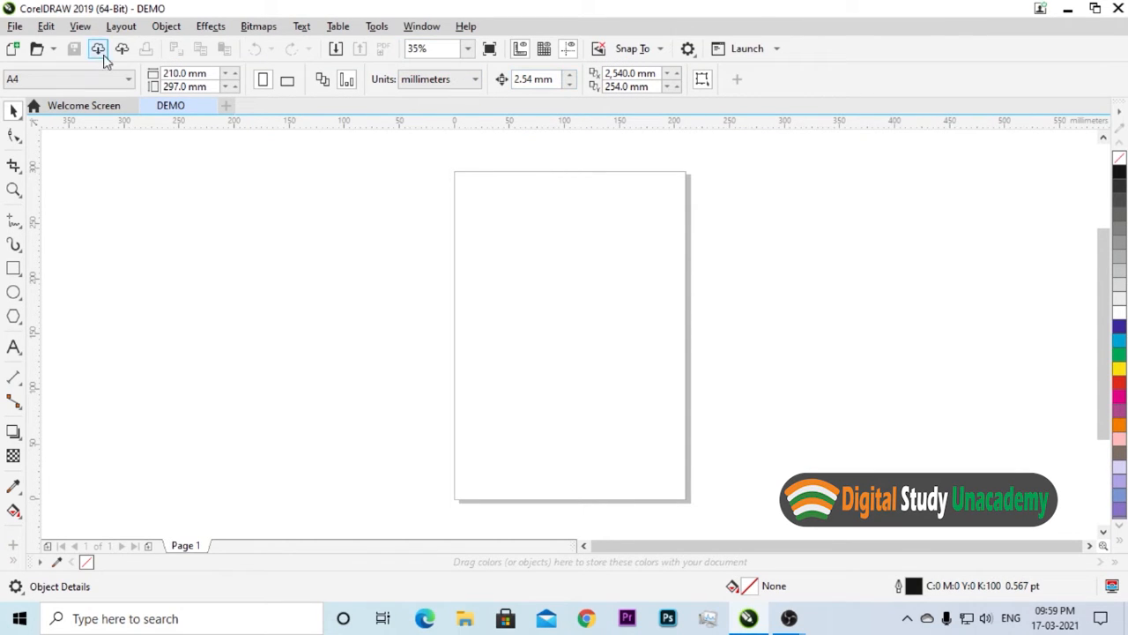
Step: Hide and redisplay the property bar, and do the same with the toolbox
right_click(816, 53)
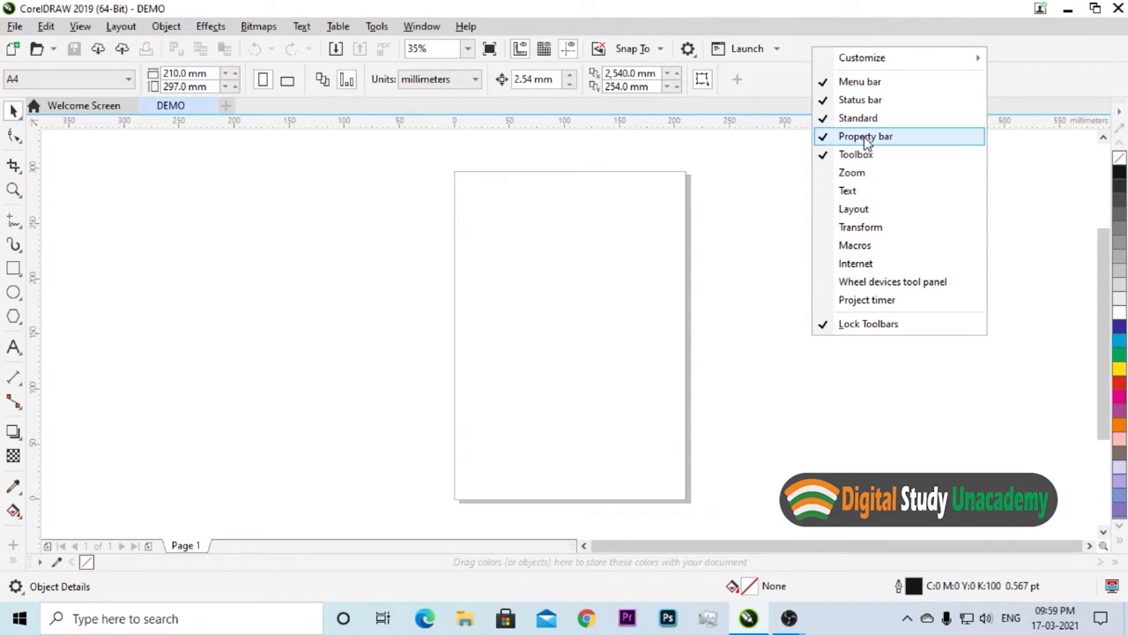
click(866, 137)
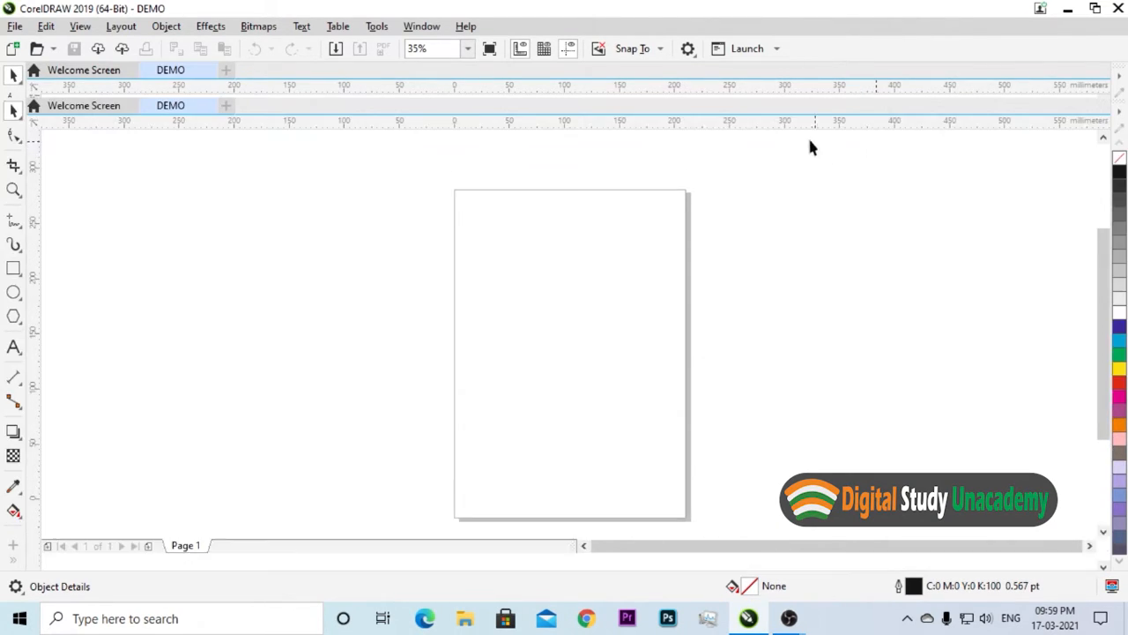
right_click(837, 51)
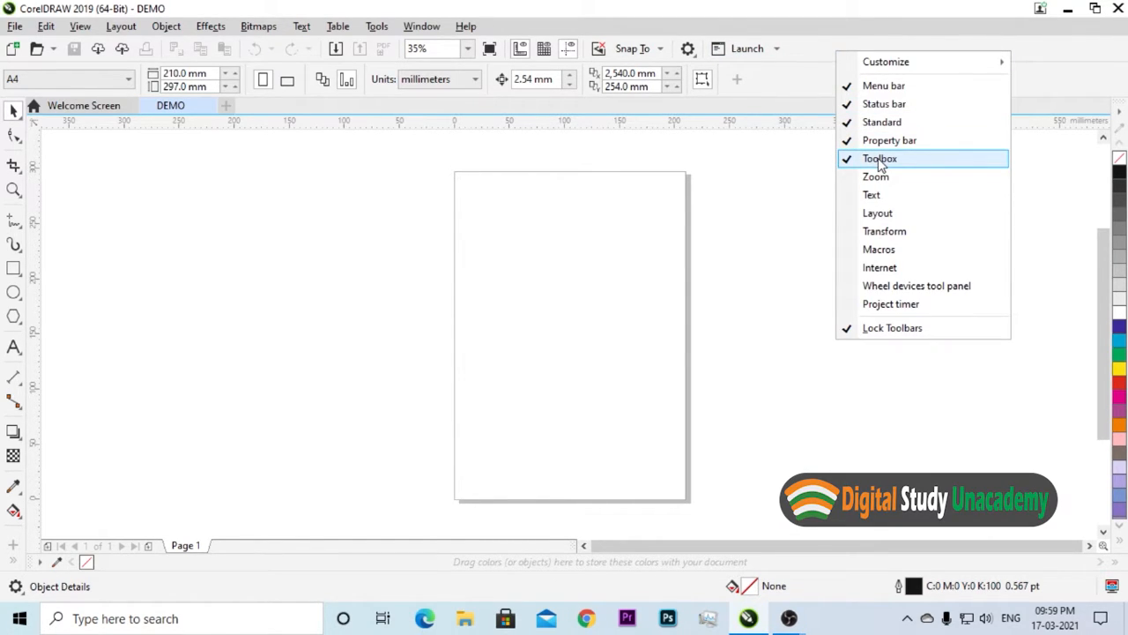
click(880, 160)
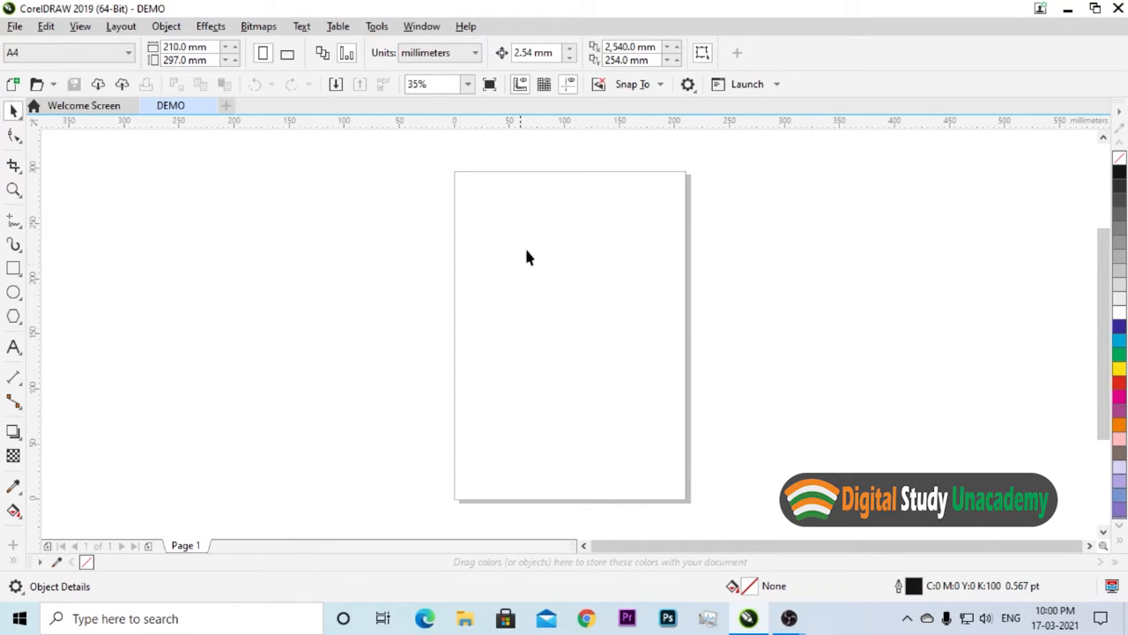
Step: Display the Zoom toolbar, hide it again and close the list of available toolbars
right_click(765, 29)
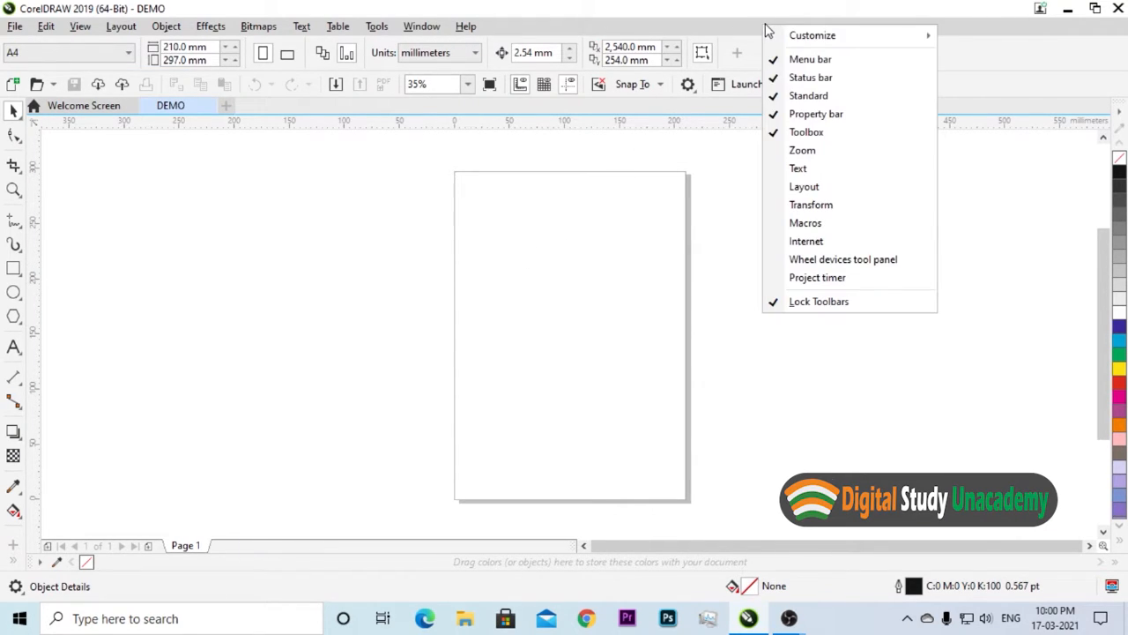
click(801, 152)
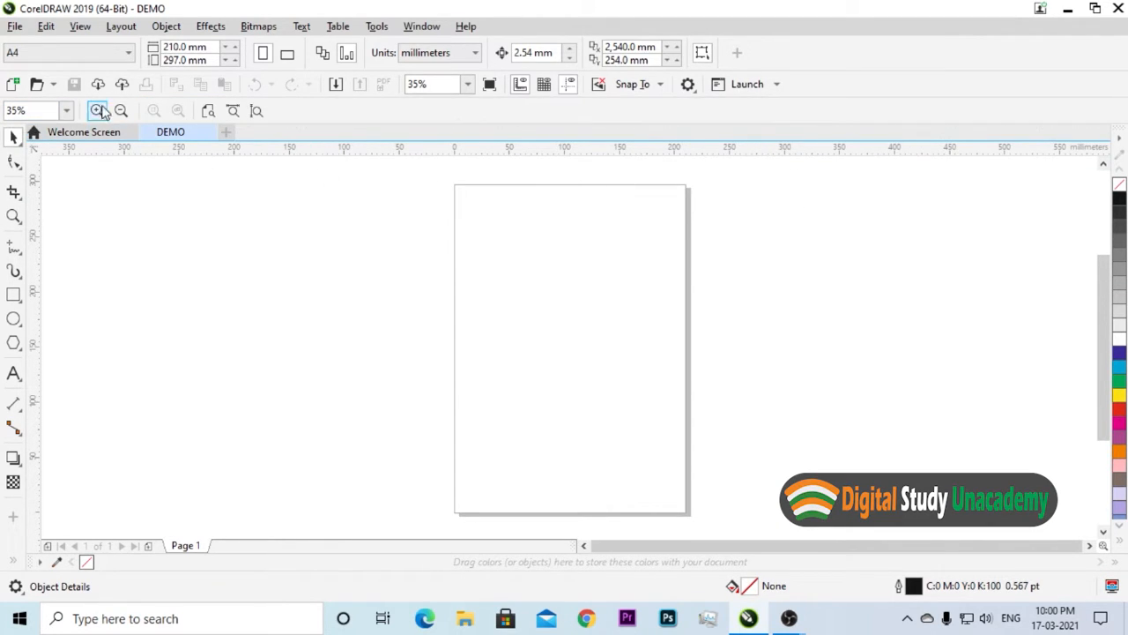
right_click(820, 33)
click(872, 154)
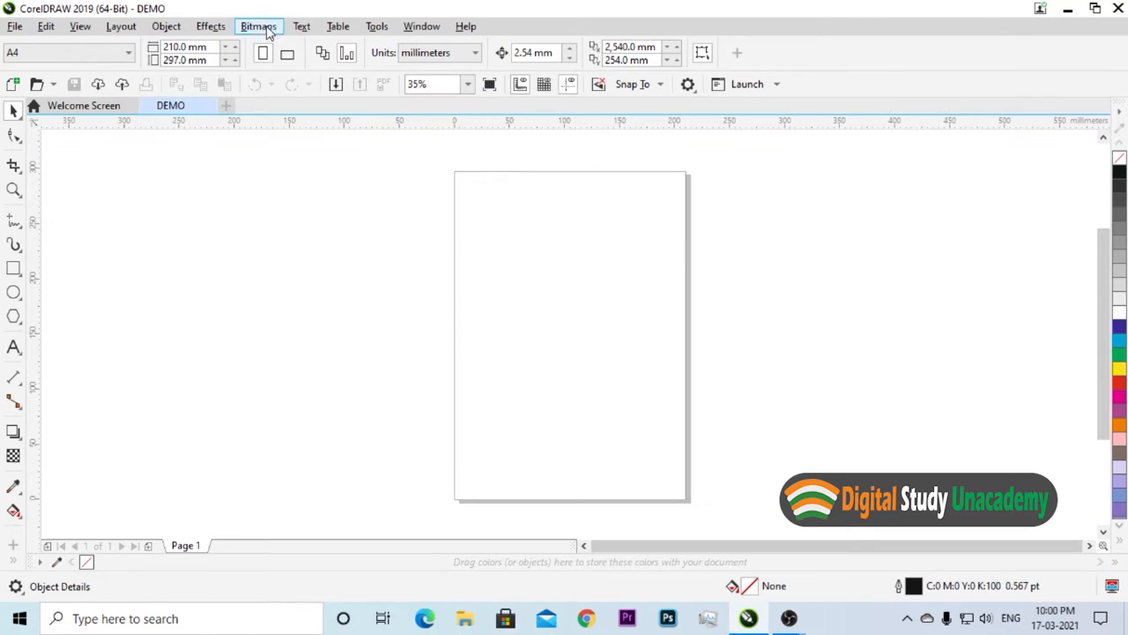
right_click(812, 23)
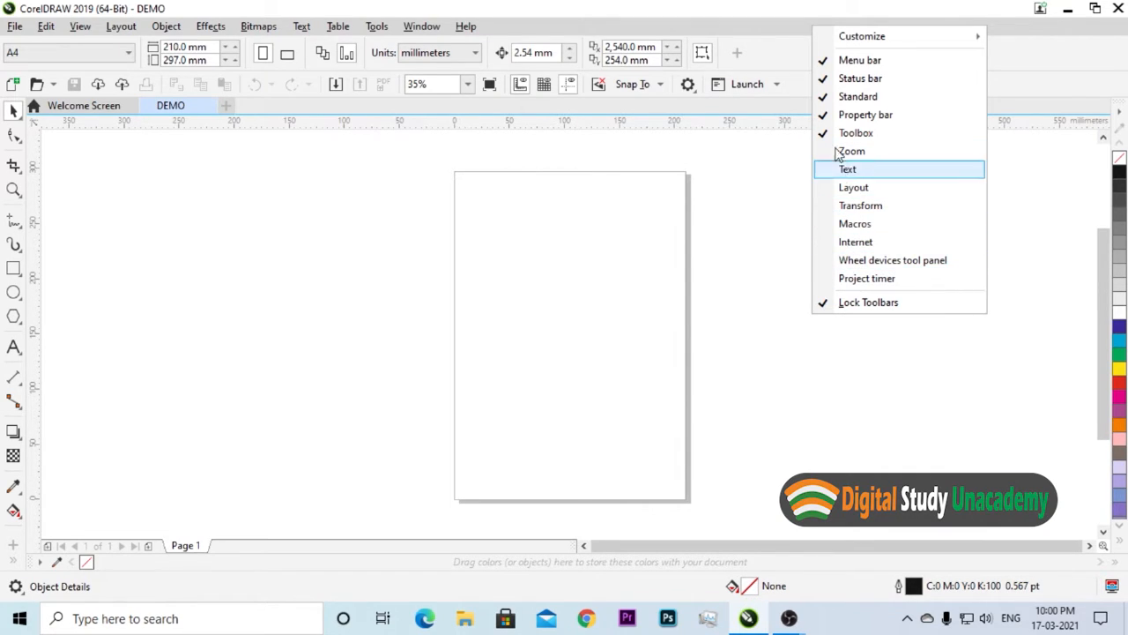
click(583, 204)
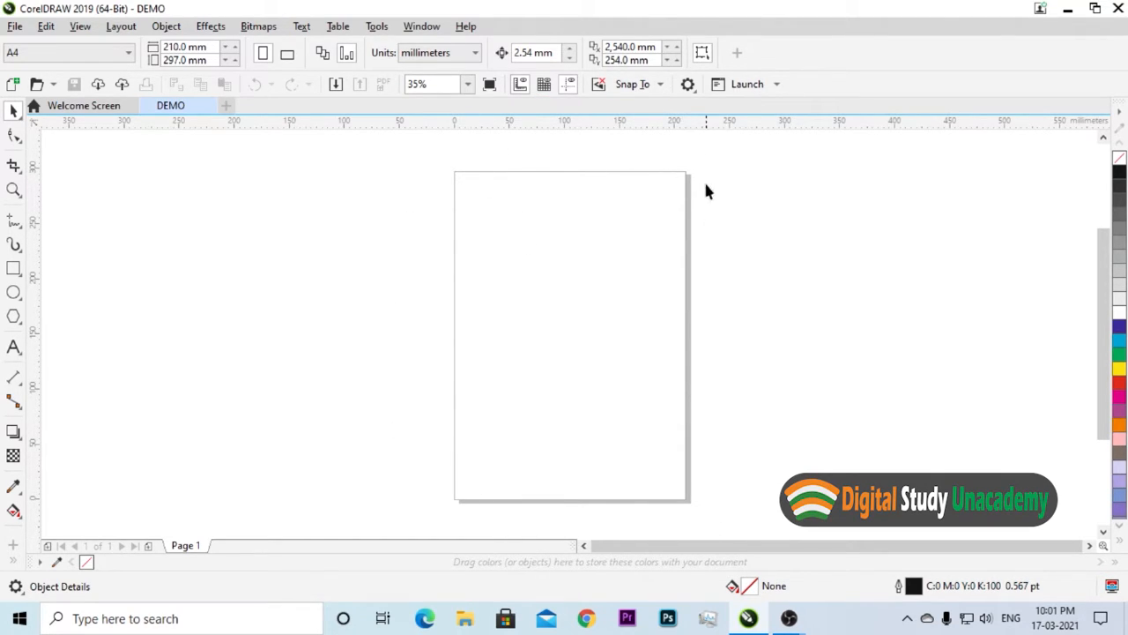
Step: Draw a rectangle about 133 × 108 mm in the upper half of the page, and select and deselect it
click(13, 269)
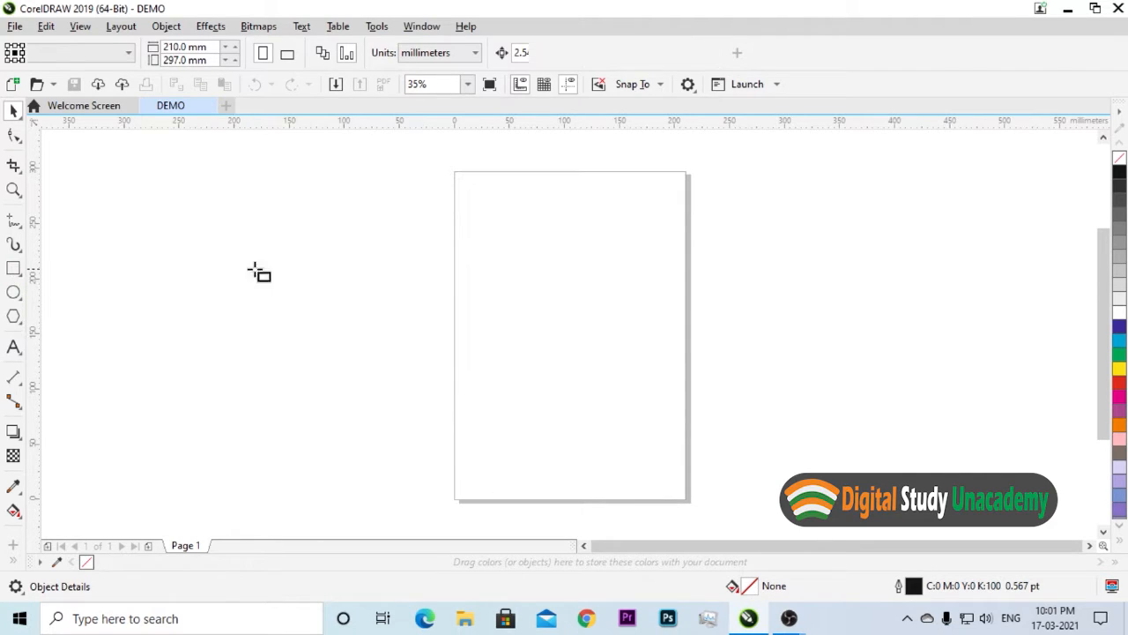
drag(491, 241, 620, 345)
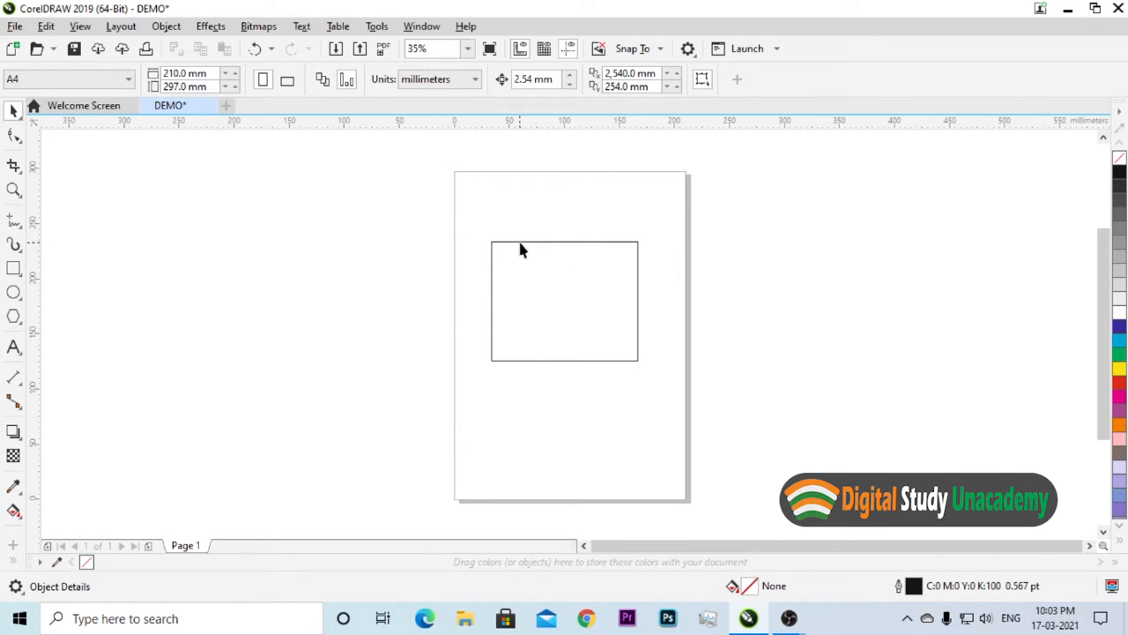
click(521, 242)
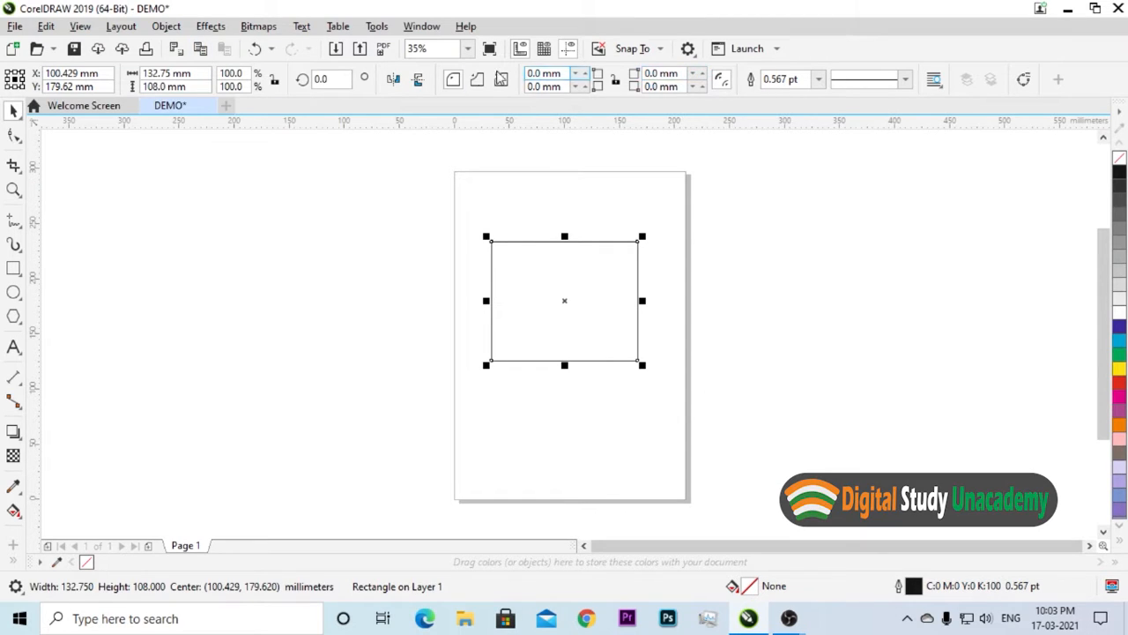
click(470, 210)
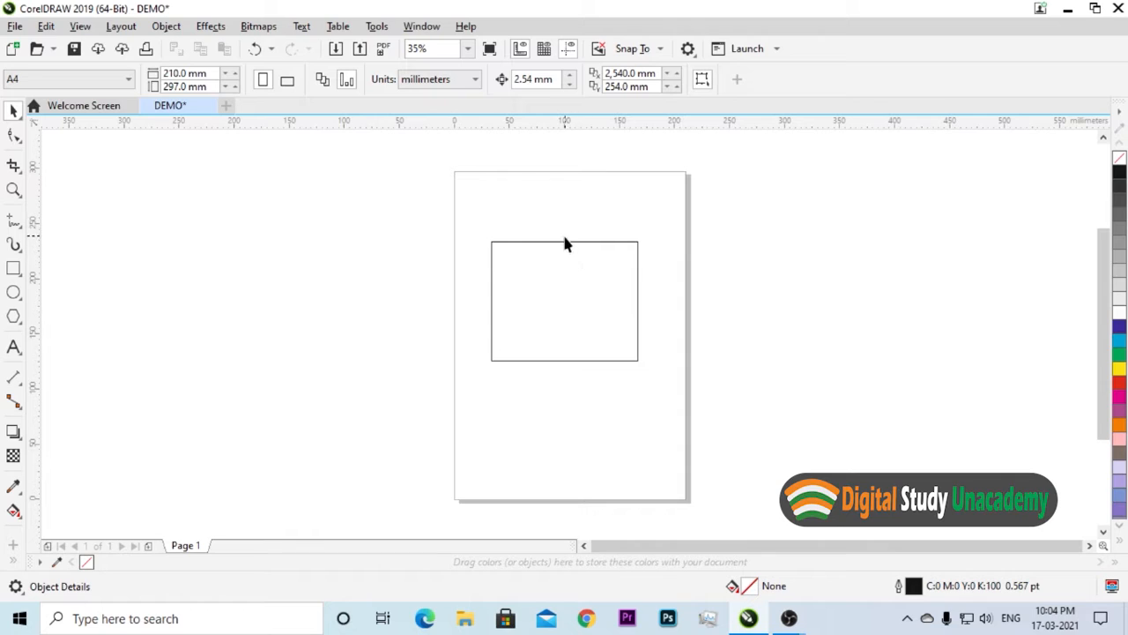
Step: Move the rectangle straight up by about 22 mm and select it to show its properties
drag(564, 240, 567, 216)
click(691, 287)
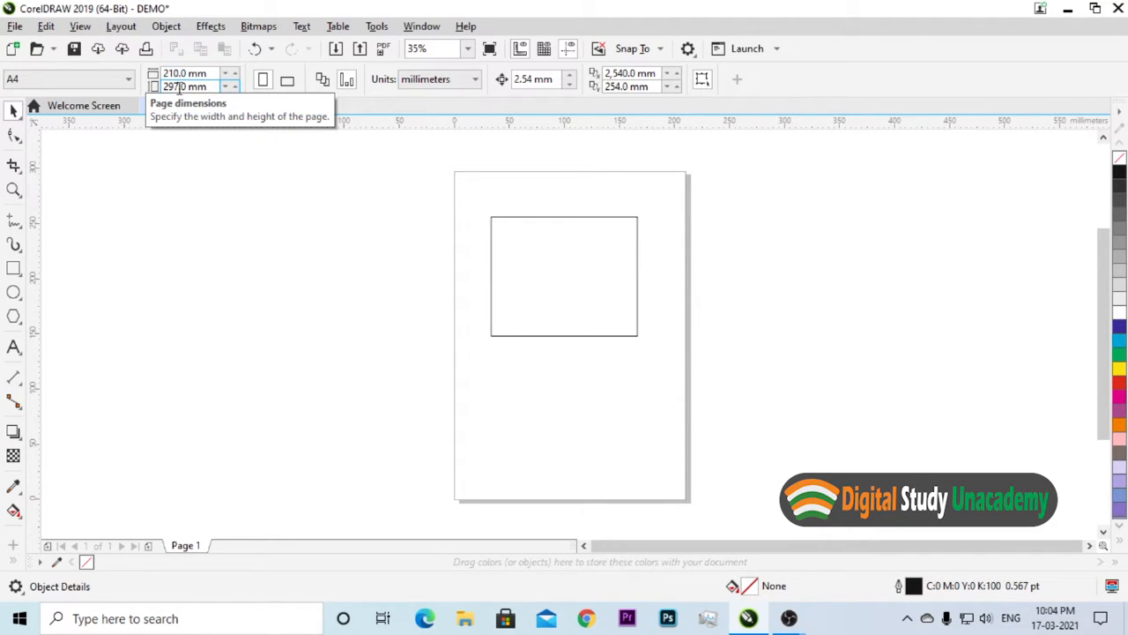
click(560, 215)
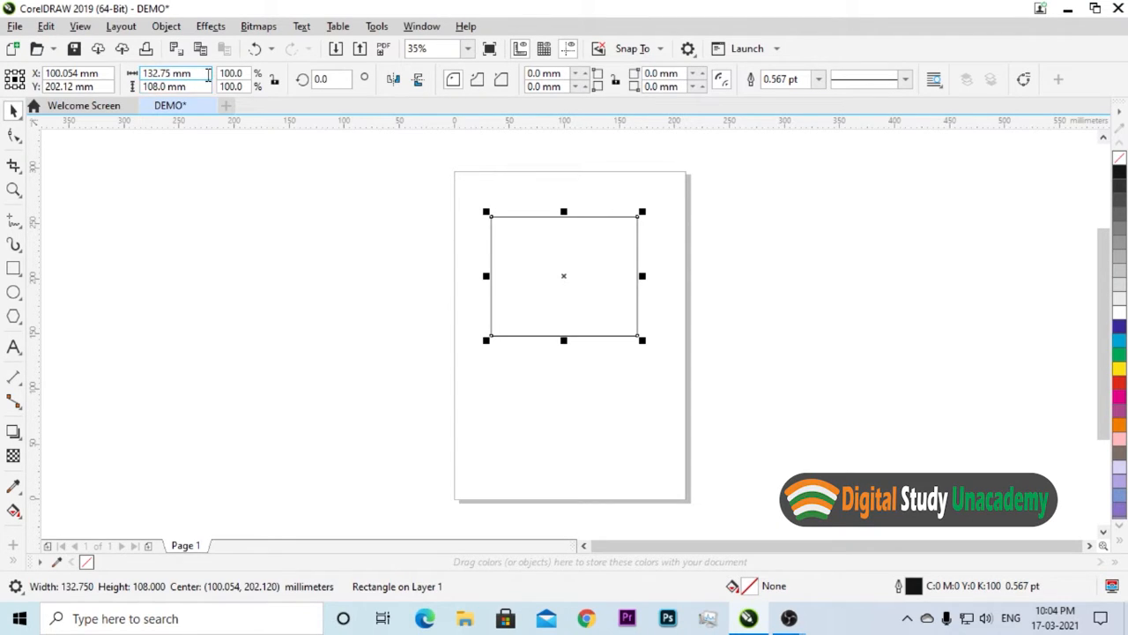
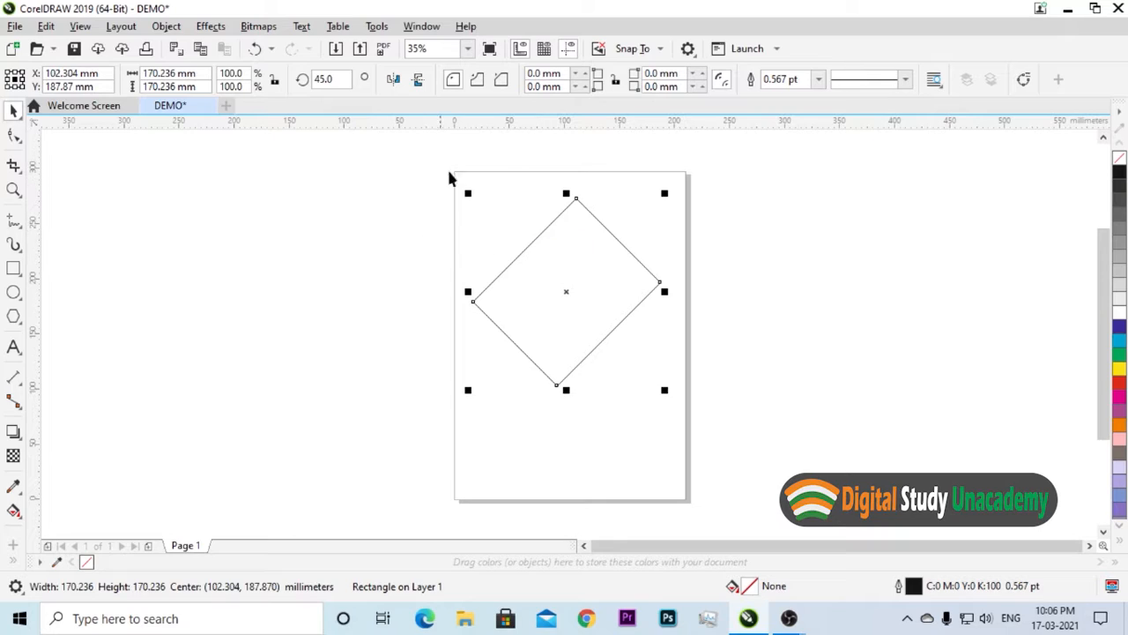
Step: Examine the new document's orientation options without creating it, and compare the page properties with the rotated rectangle's properties
click(352, 274)
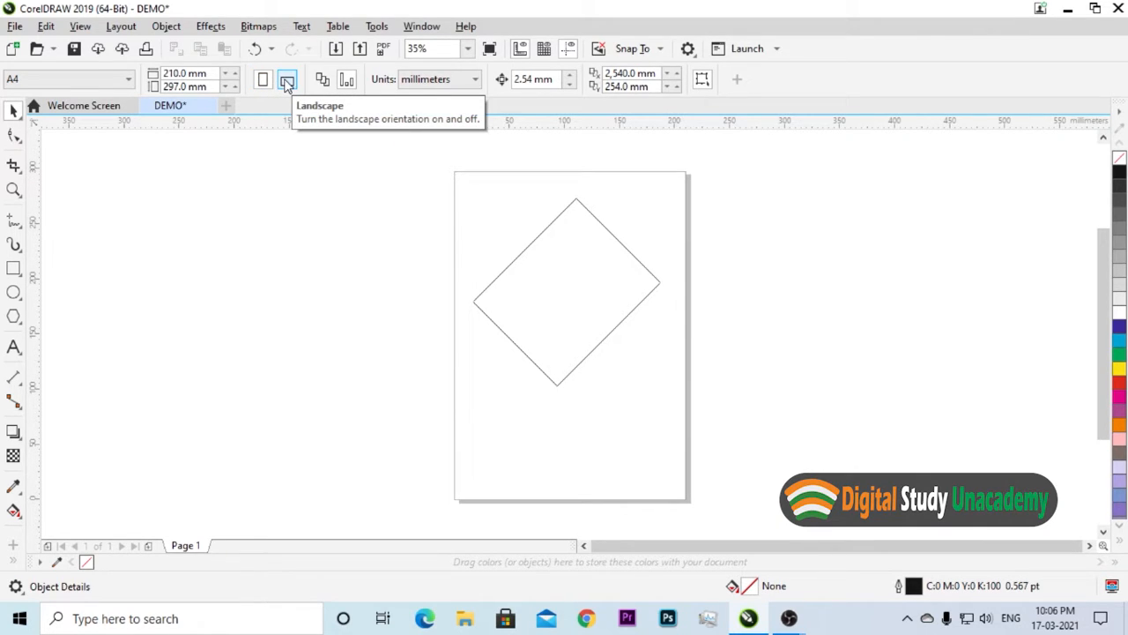
click(13, 50)
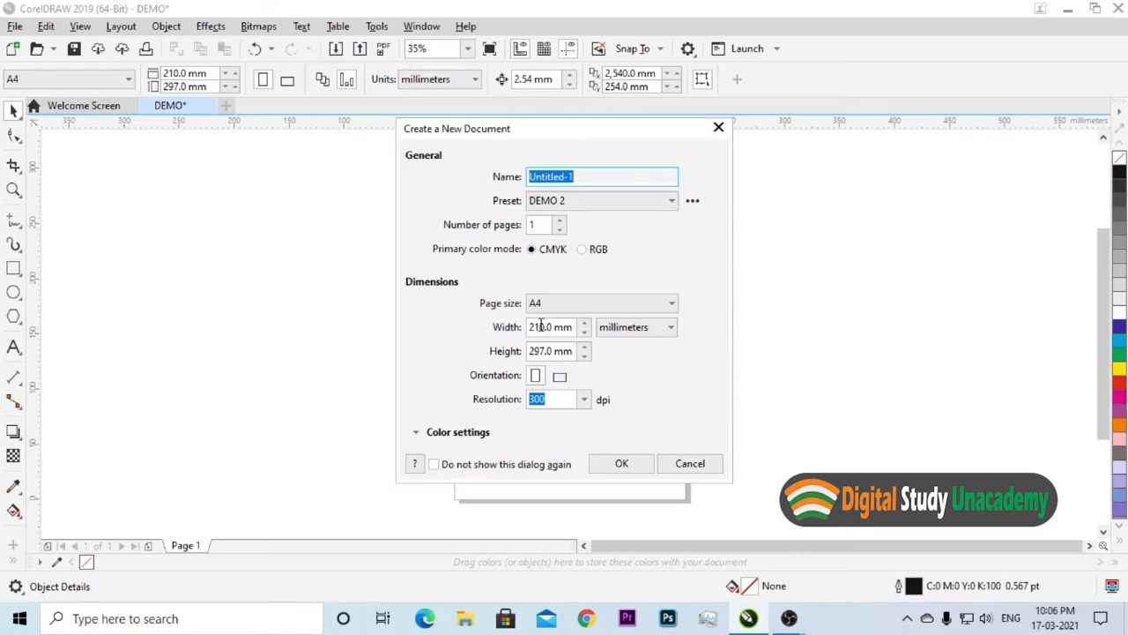
click(719, 128)
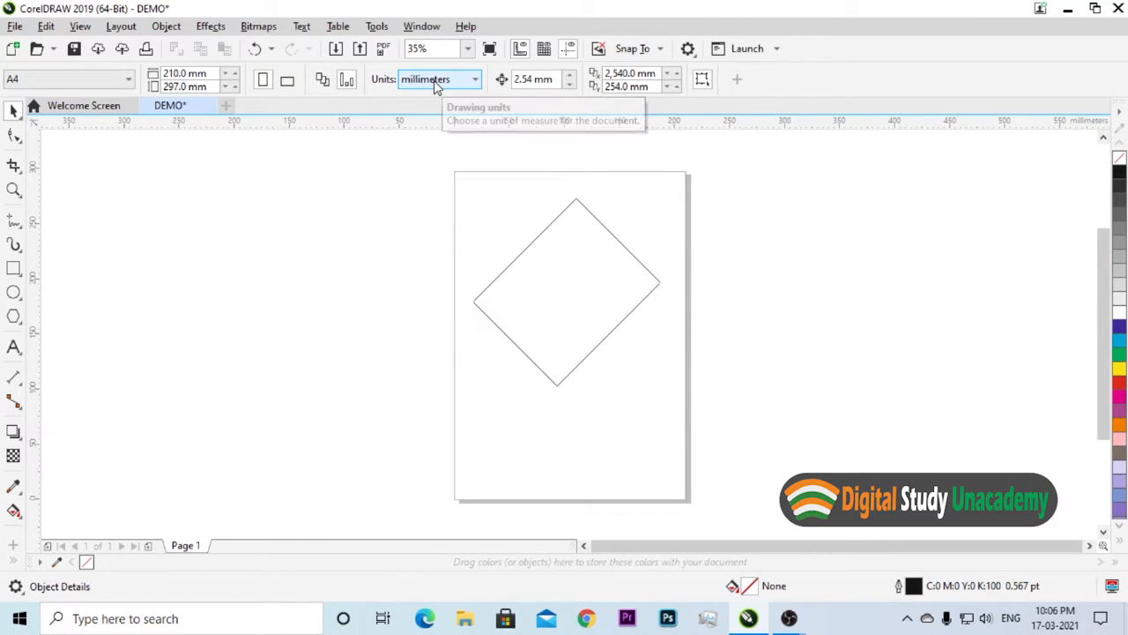
click(521, 254)
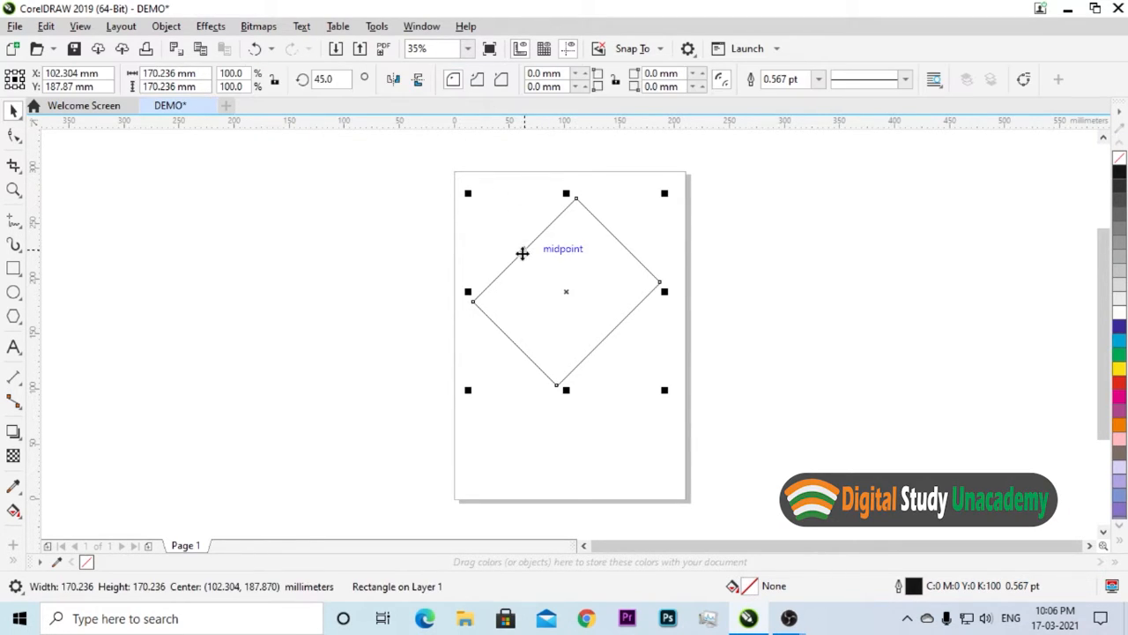
click(399, 244)
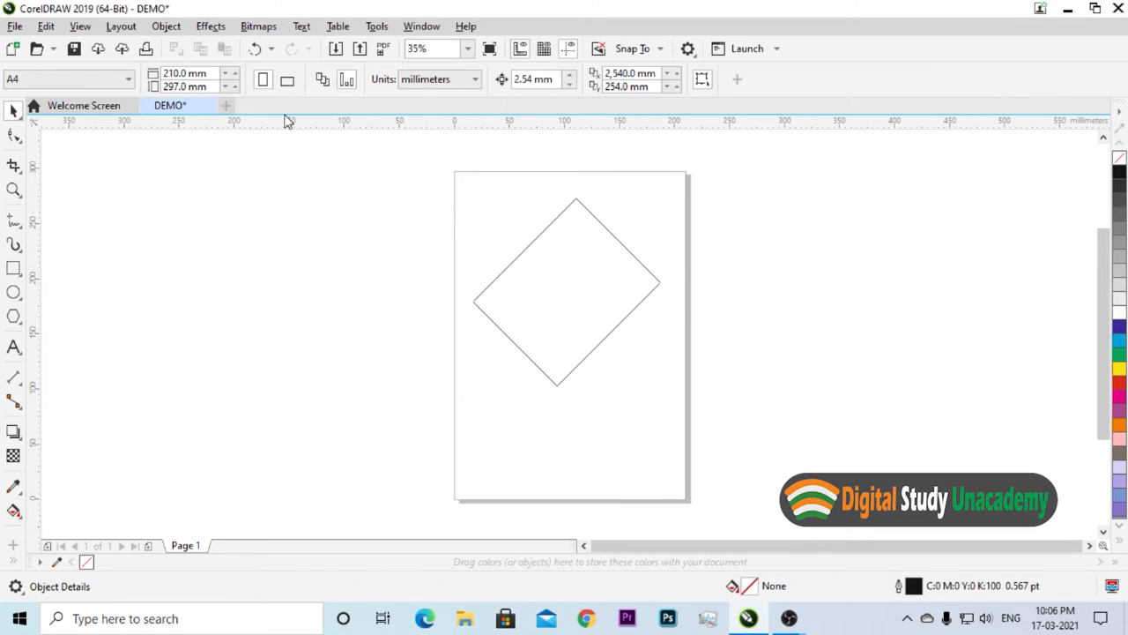
Step: Switch the page orientation to landscape and add a second page after Page 1
click(288, 81)
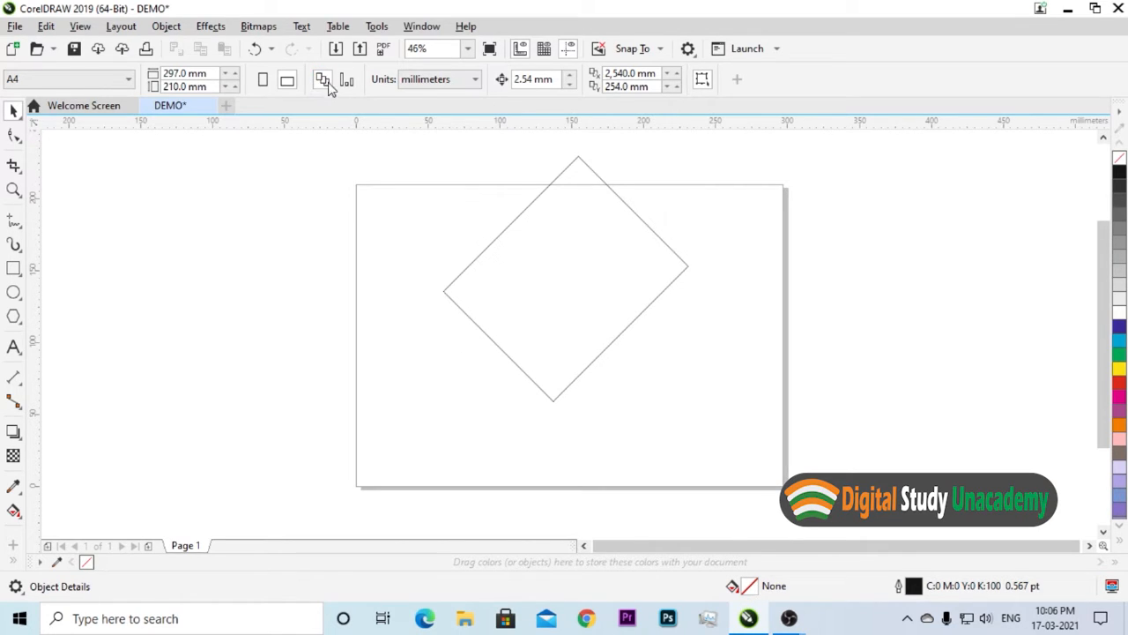
click(149, 547)
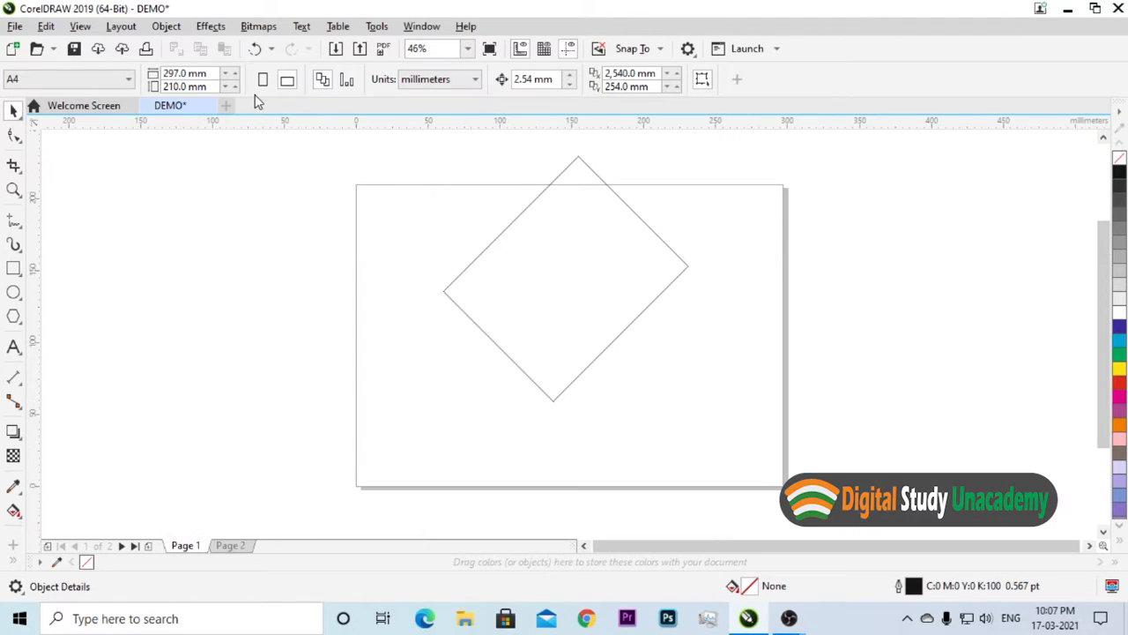
Step: Set all pages to portrait orientation, check Page 2 and return to Page 1
click(262, 79)
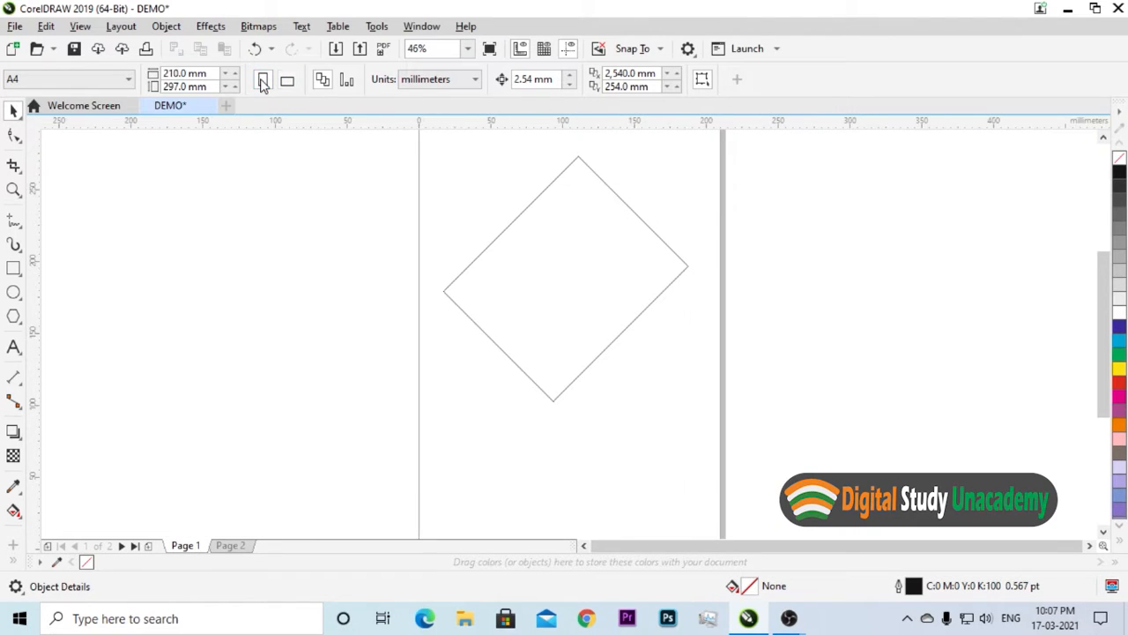
click(225, 550)
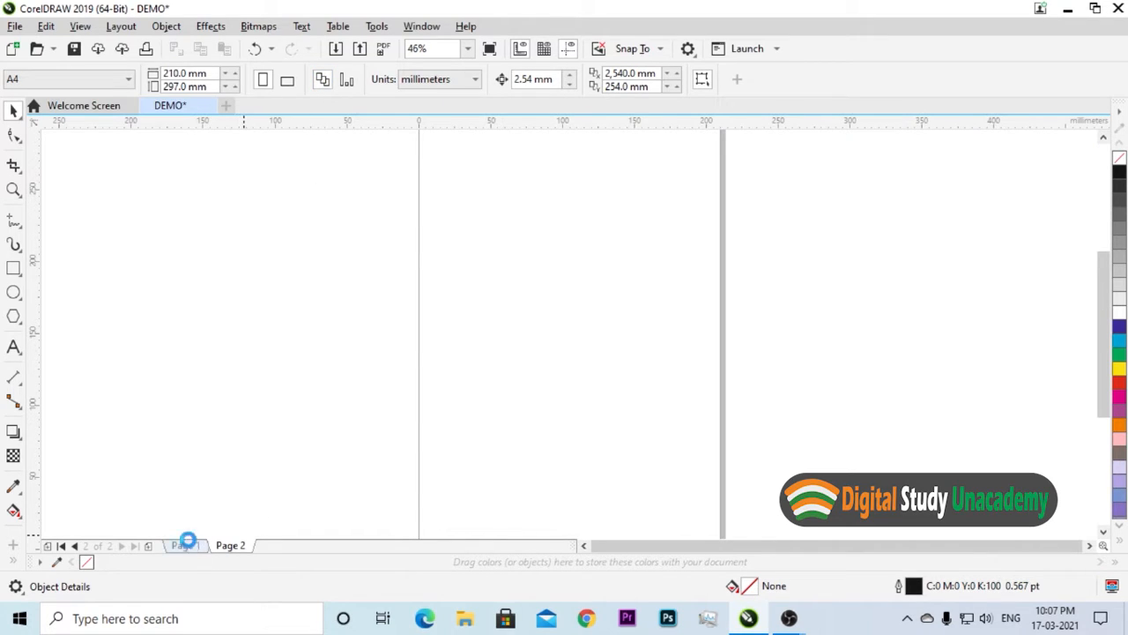
click(185, 545)
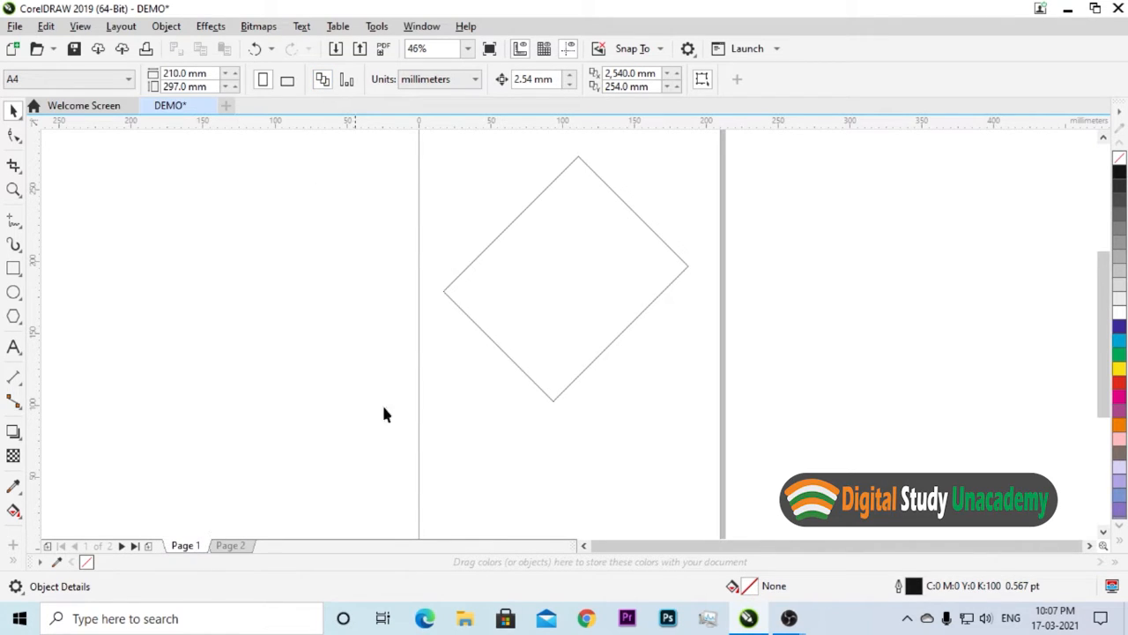
Step: Add a third page after Page 2 and set all pages to landscape orientation
click(228, 547)
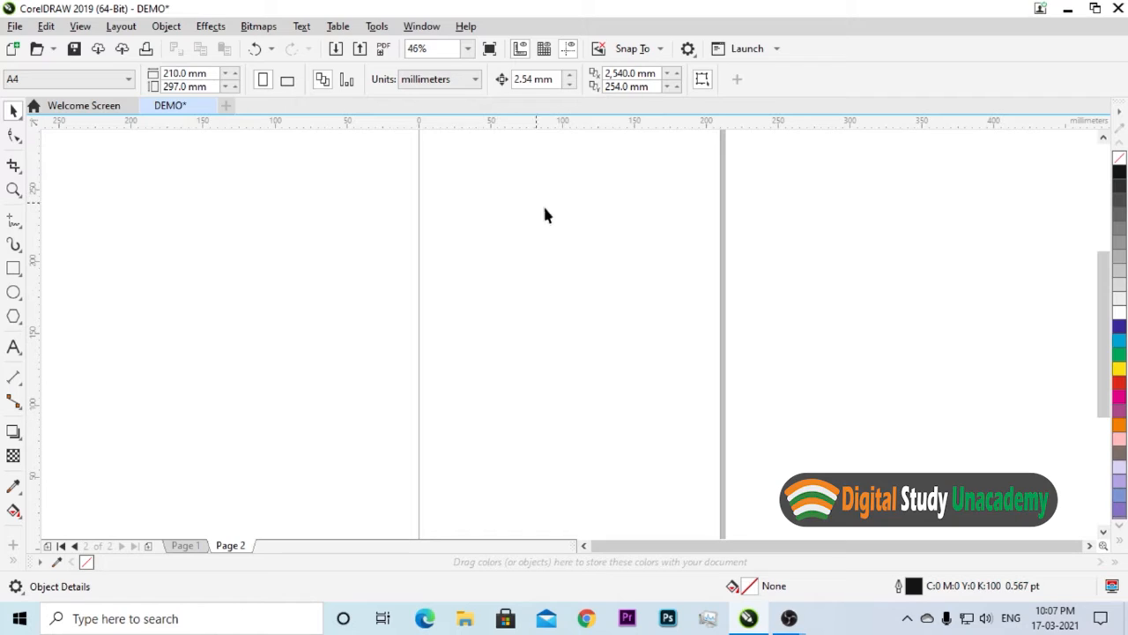
click(149, 547)
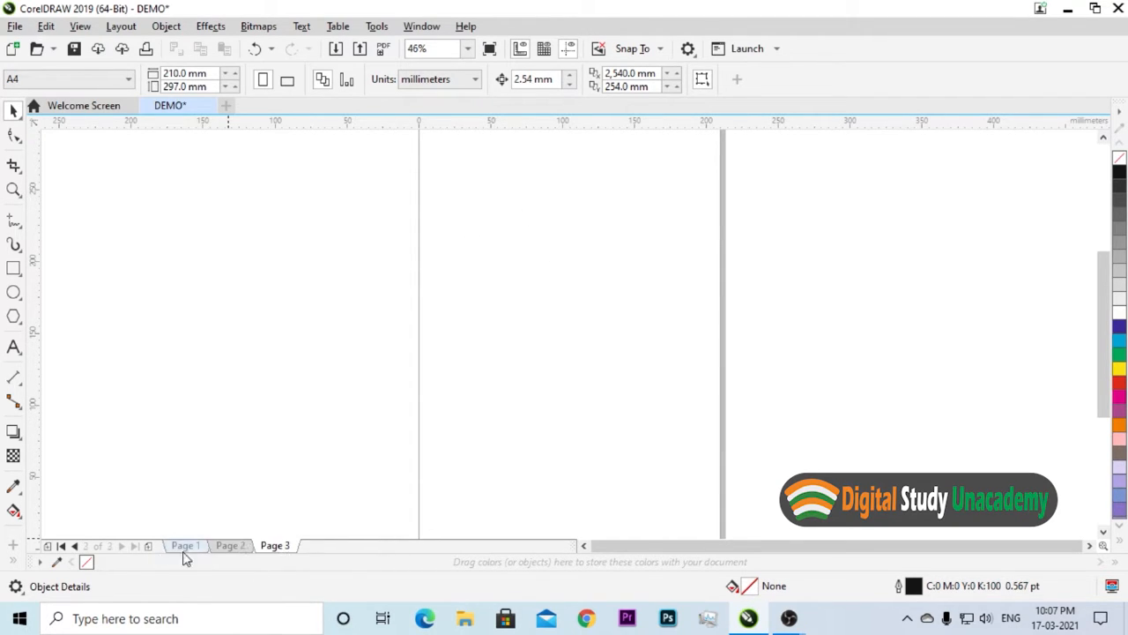
click(289, 81)
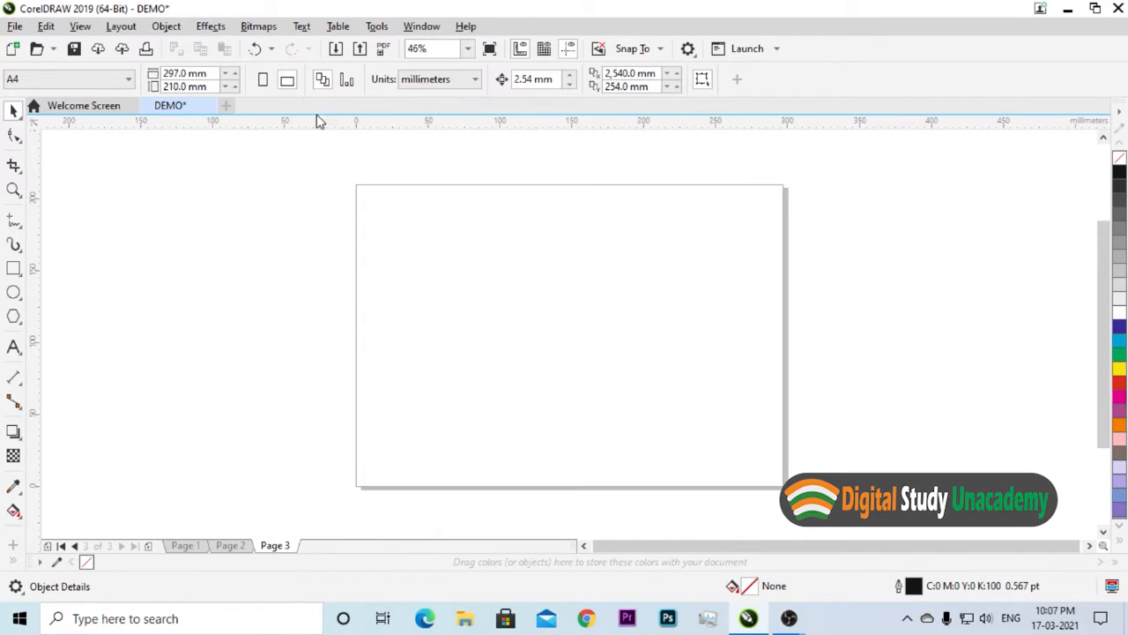
Step: Go through Pages 1, 2 and 3 to compare their orientation, ending on Page 1
click(230, 547)
click(276, 547)
click(276, 548)
click(232, 547)
click(187, 547)
click(230, 546)
key(Page_Up)
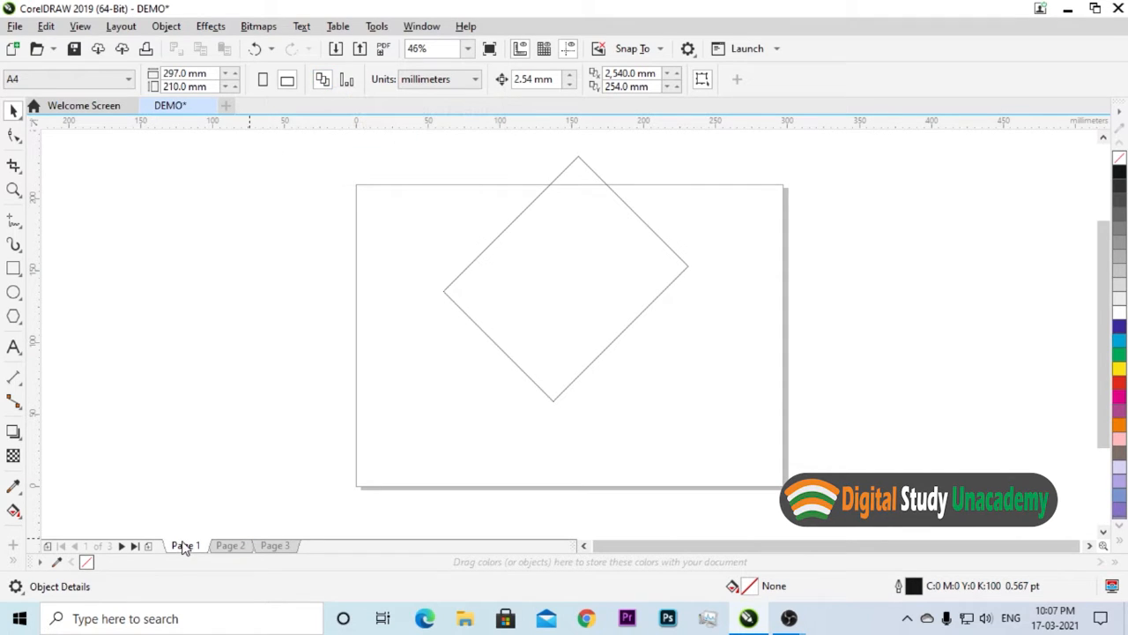
Step: Move the rotated square fully inside Page 1, restrict page size and orientation changes to the current page, and check Page 2
drag(585, 251, 593, 310)
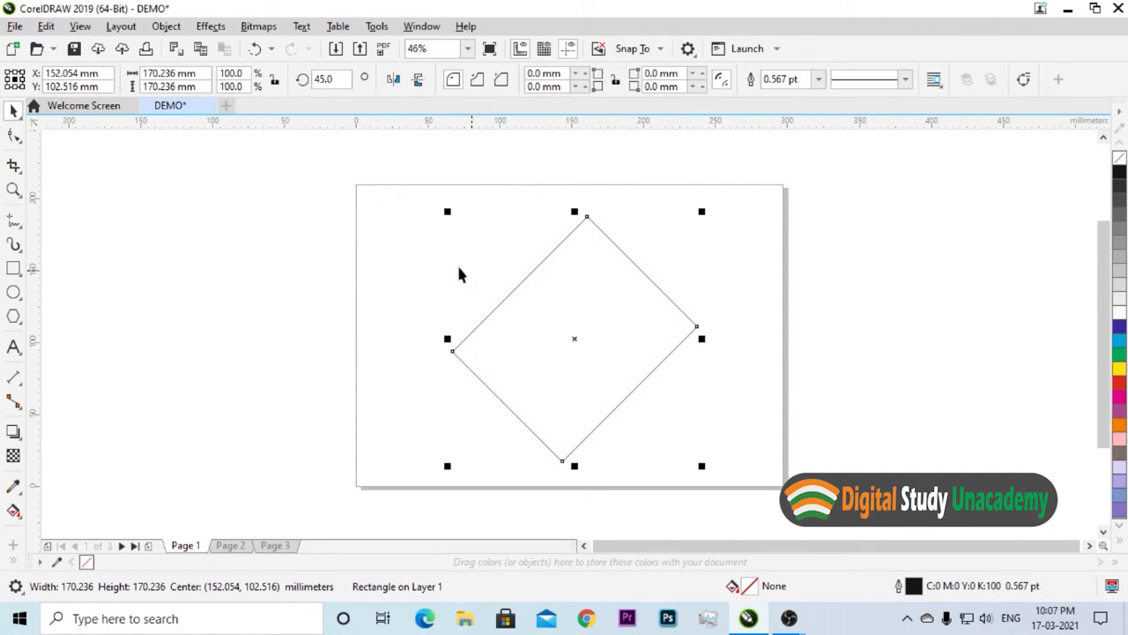
click(349, 134)
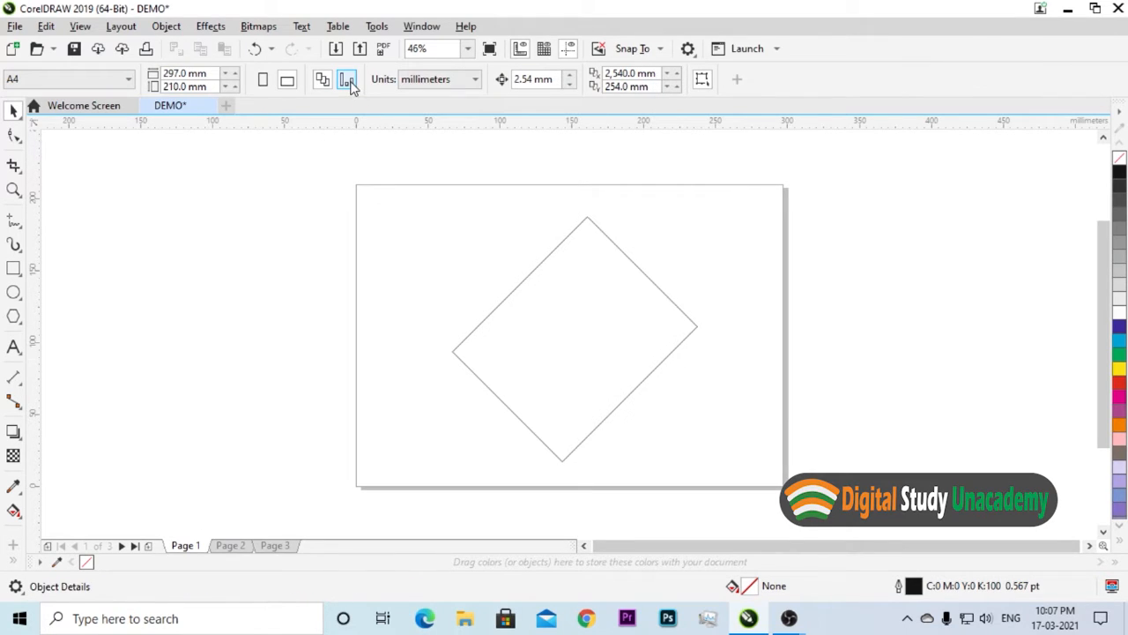
click(231, 546)
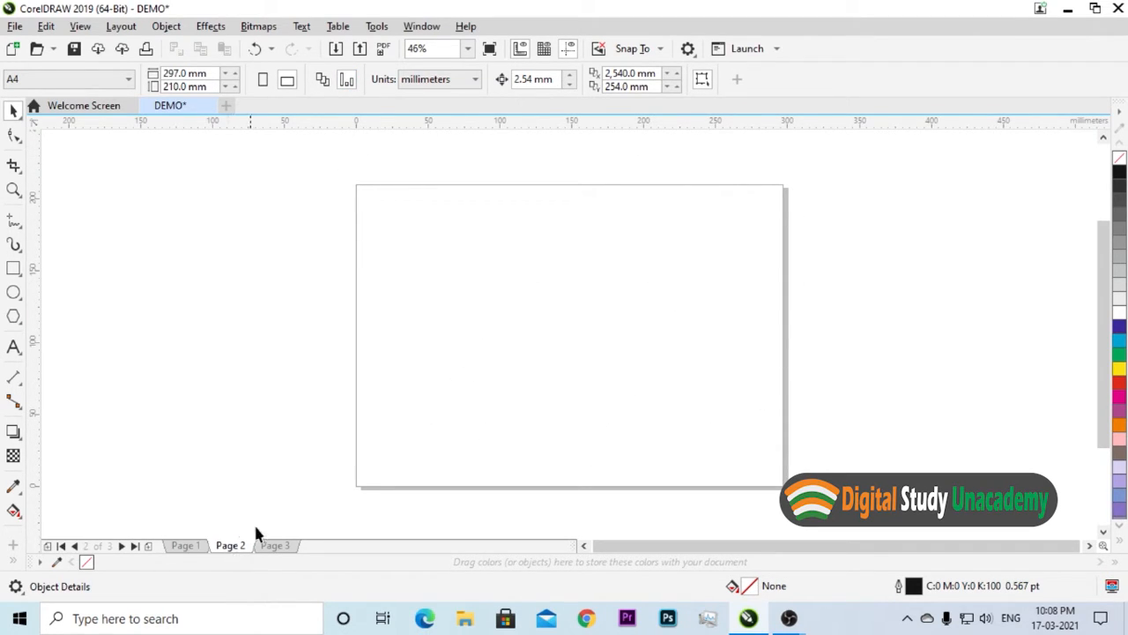
click(185, 545)
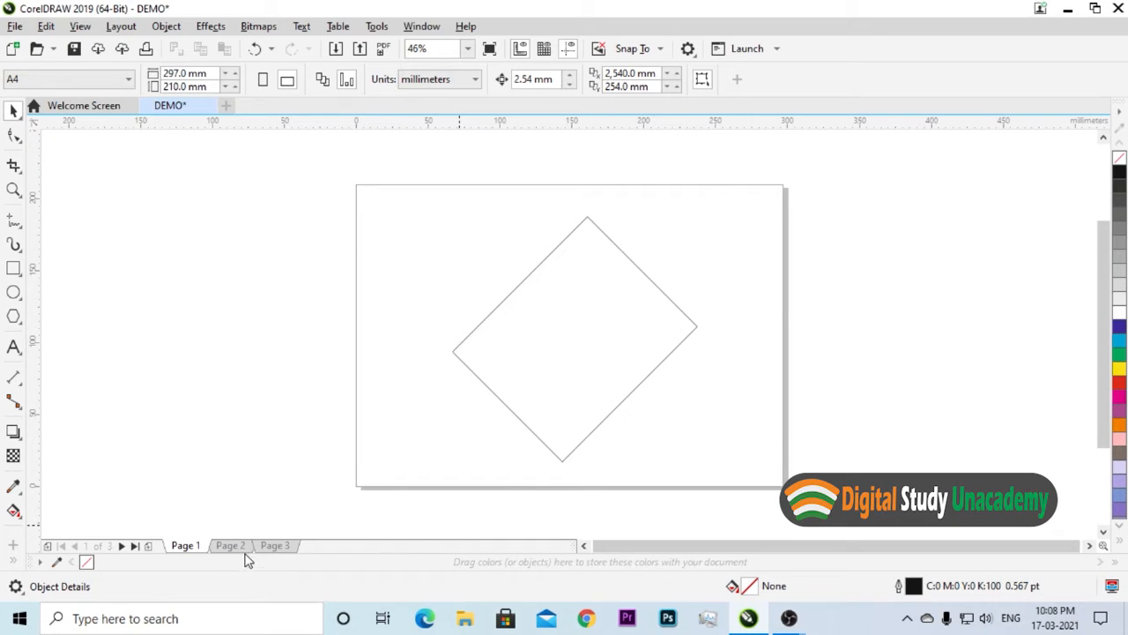
Step: Set Page 2 and Page 3 individually to portrait orientation, and switch Page 2 back to landscape
click(235, 548)
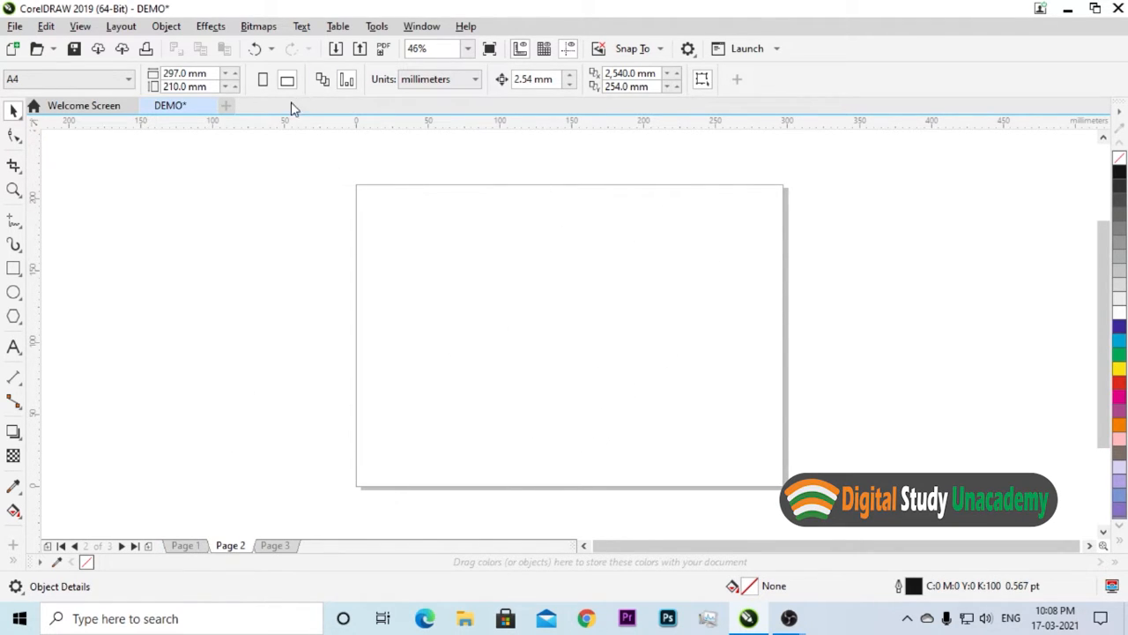
click(263, 80)
click(276, 546)
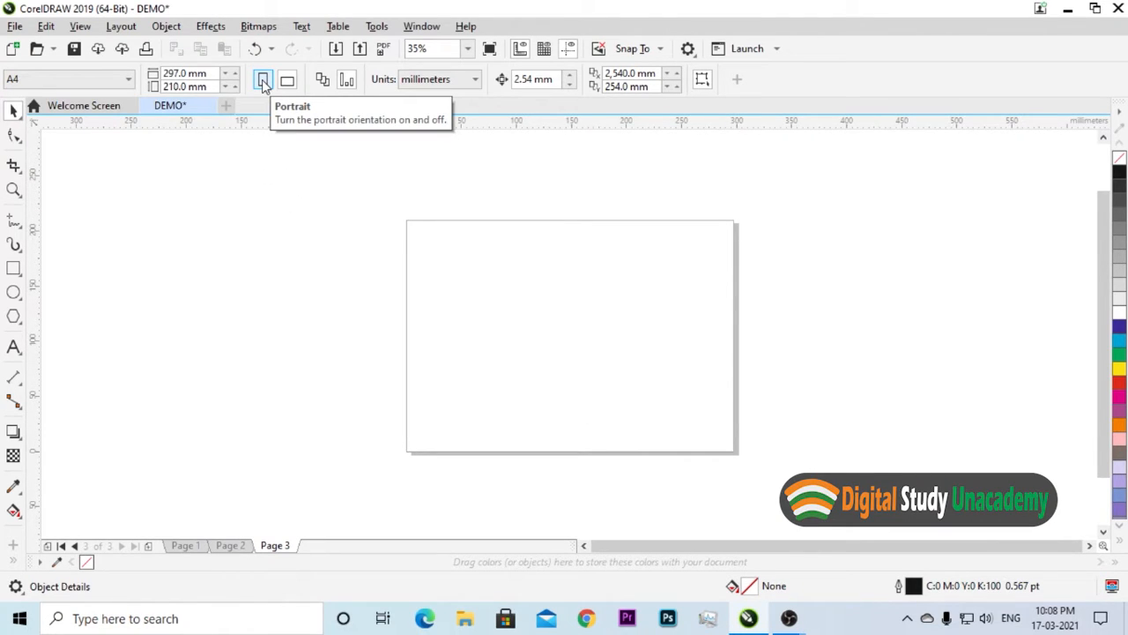
click(264, 81)
click(230, 546)
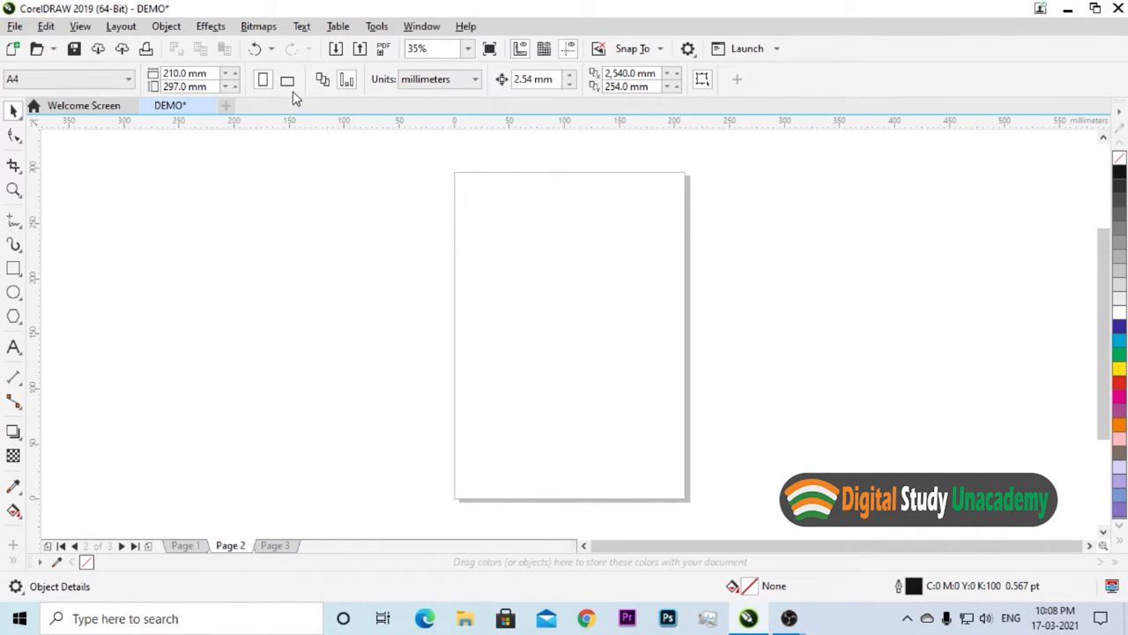
click(288, 83)
Step: Set Page 1 to portrait orientation and compare the orientations of Pages 1, 2 and 3, ending on Page 3
click(185, 546)
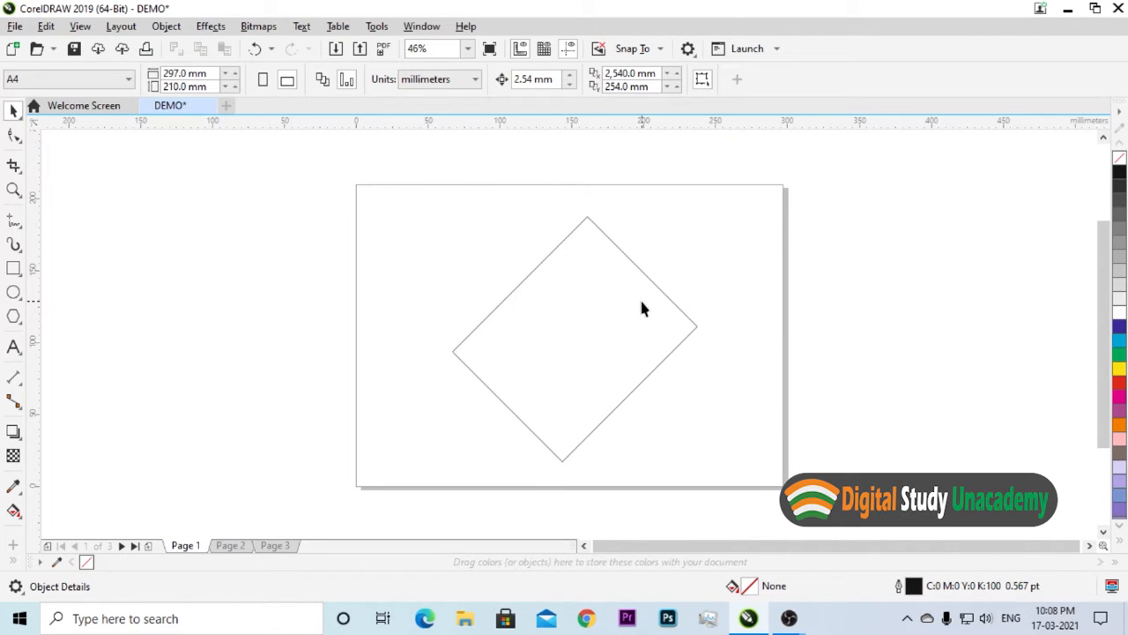
click(247, 548)
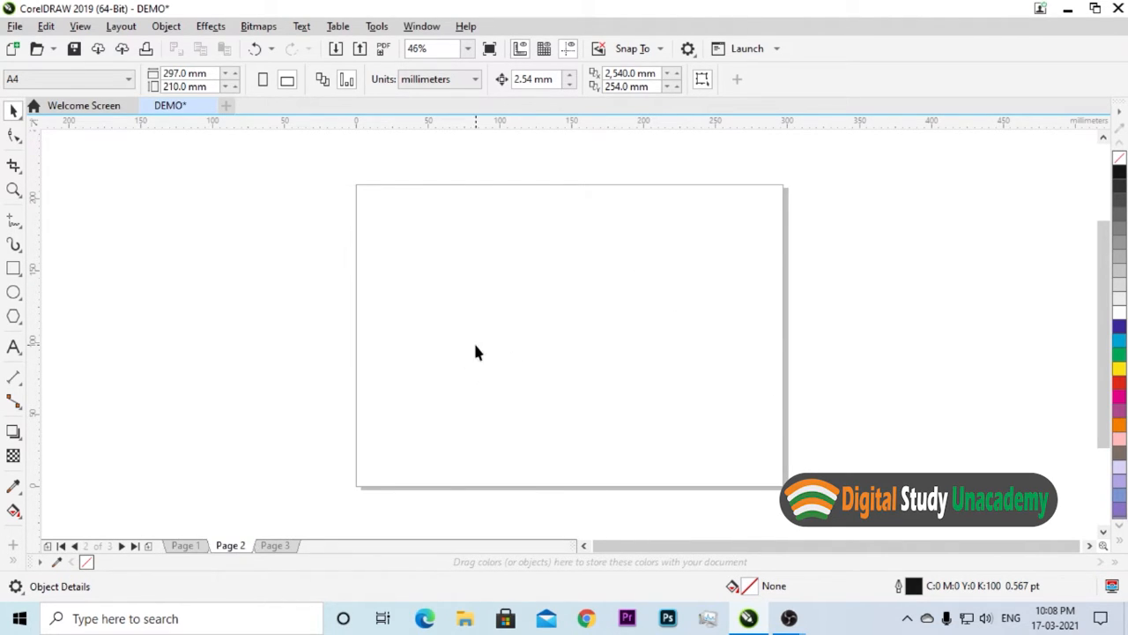
click(274, 546)
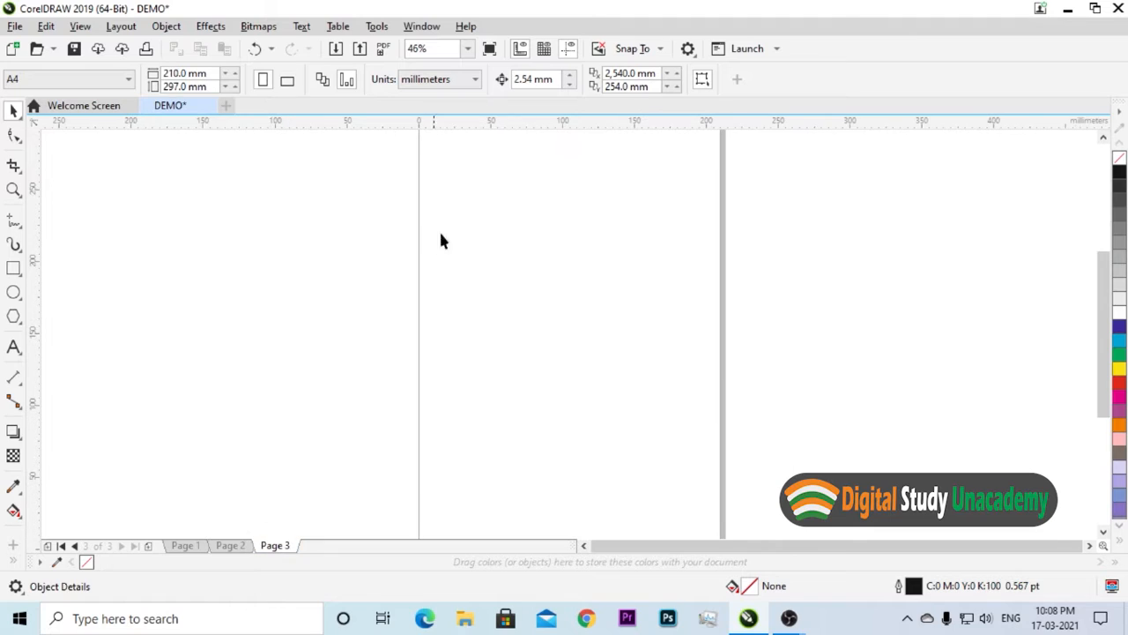
click(187, 547)
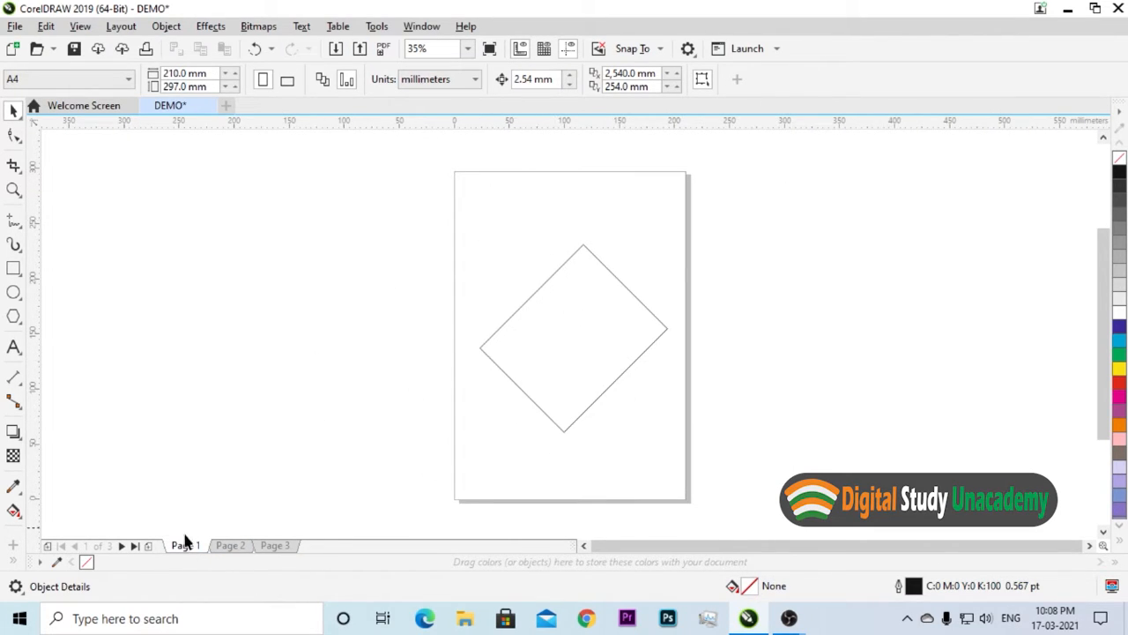
click(230, 547)
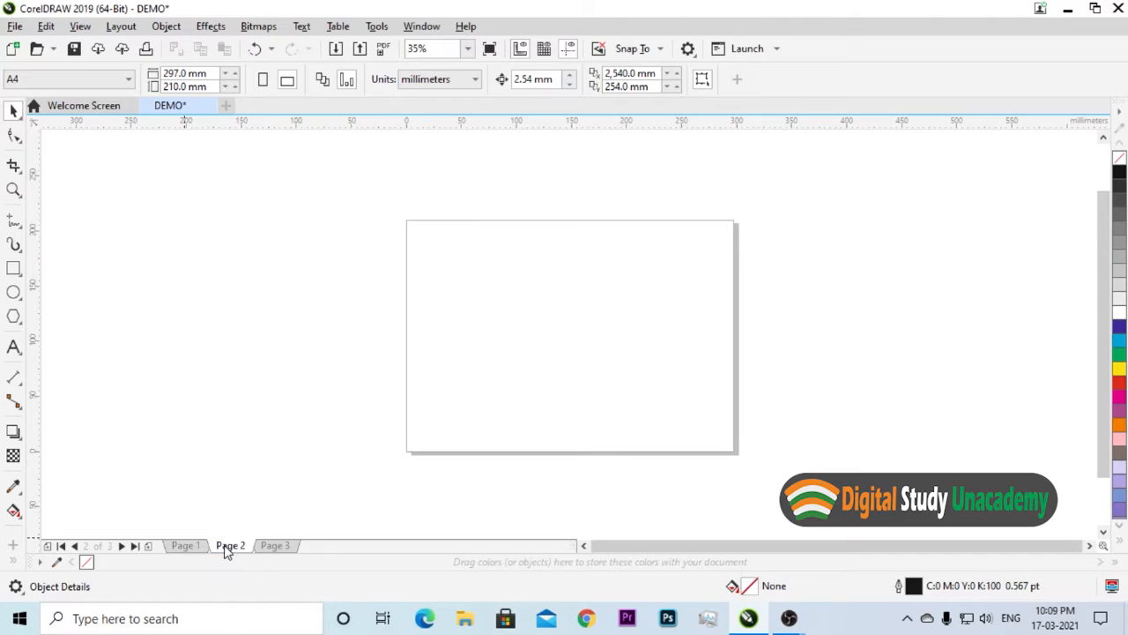
click(275, 545)
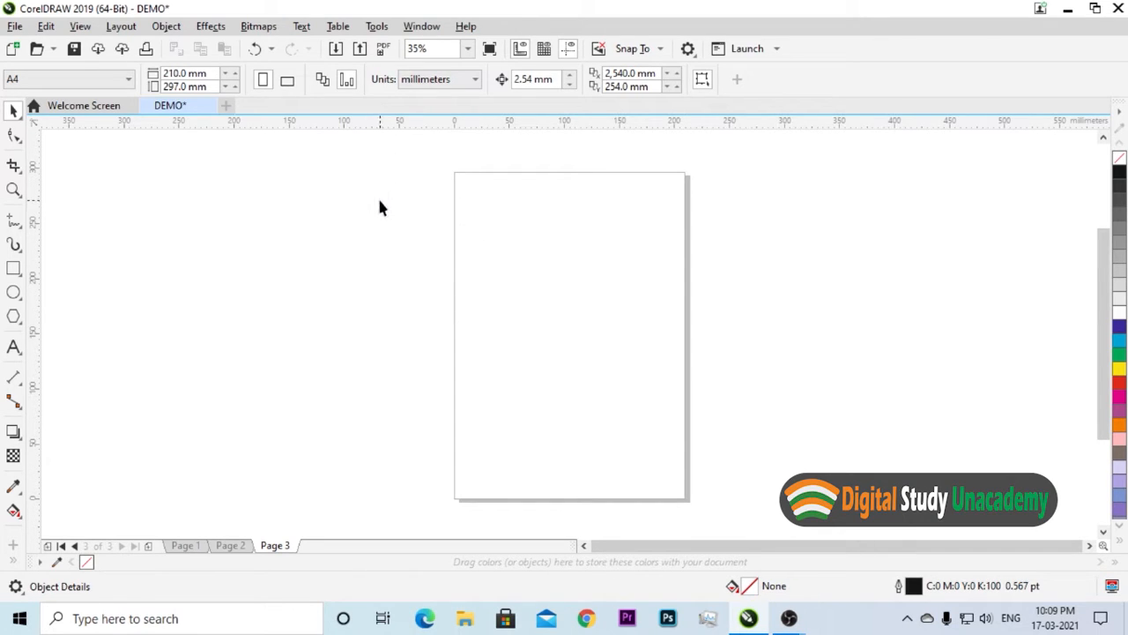
Step: Try inches, millimeters and points as the document's drawing units, and return to millimeters
click(473, 81)
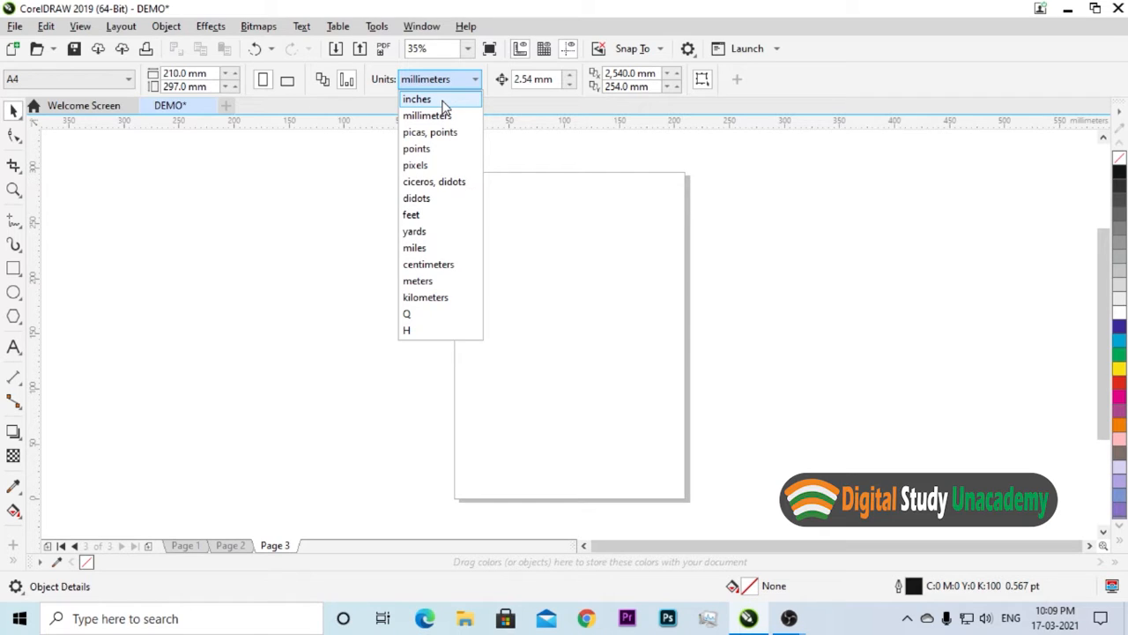
click(443, 100)
click(443, 81)
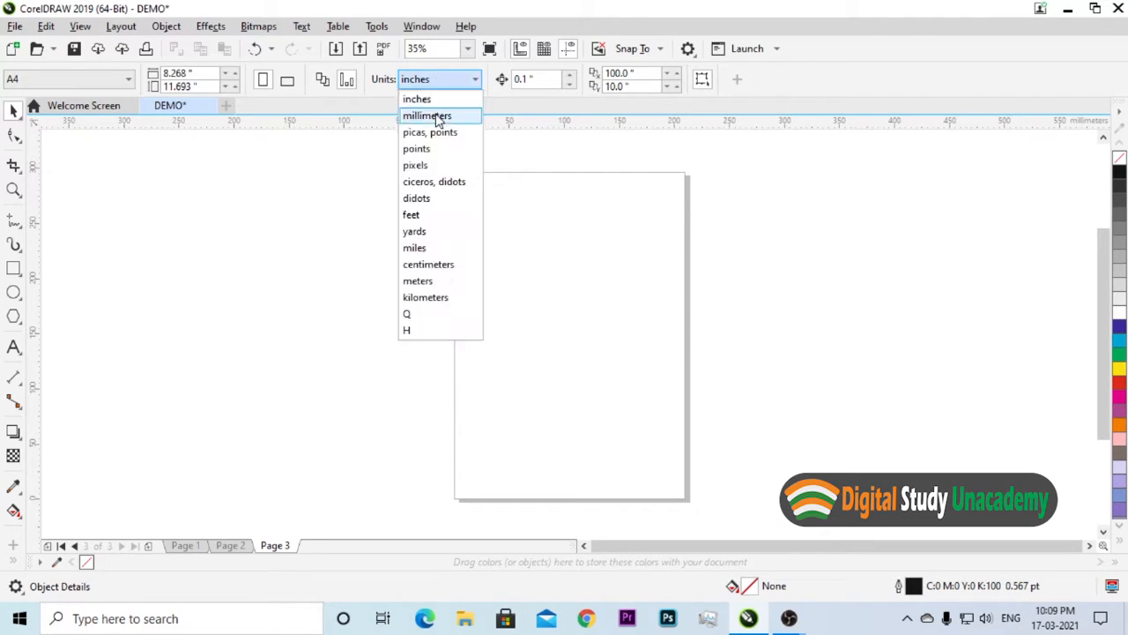
click(441, 115)
click(464, 82)
click(422, 148)
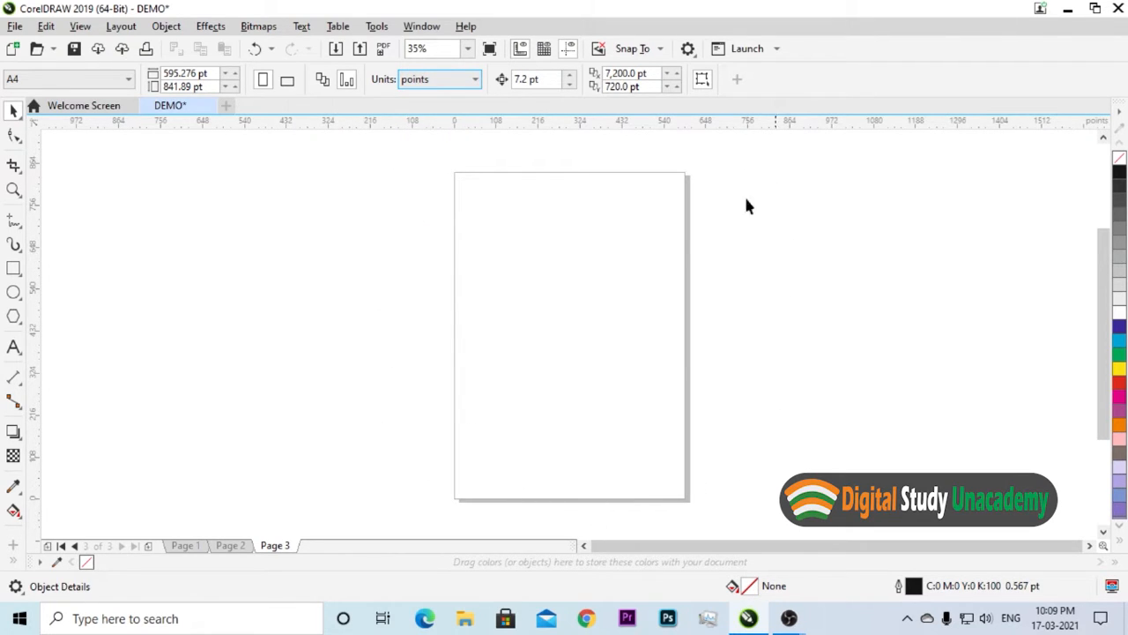
click(468, 82)
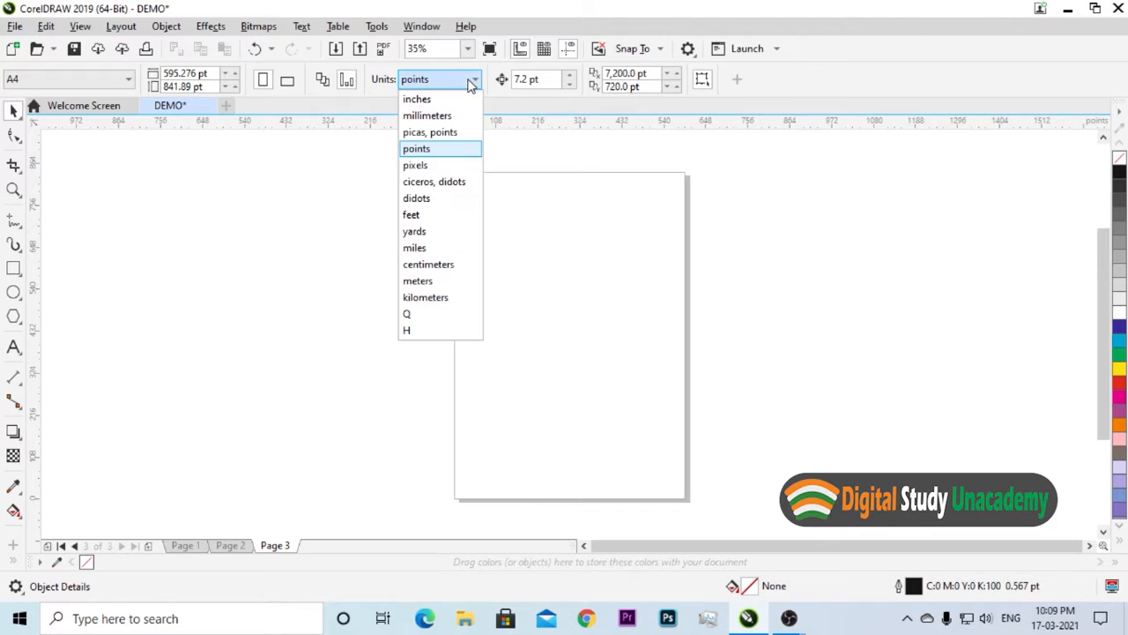
click(439, 117)
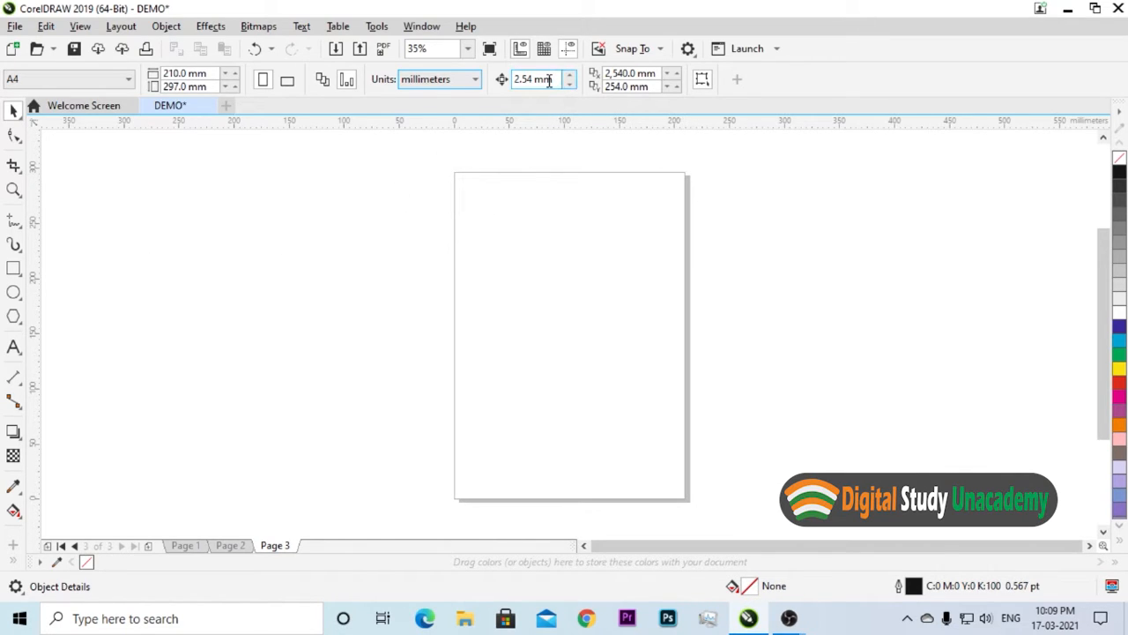
Step: Draw two rectangles one above the other on Page 3, about 97 × 50 mm and 105 × 46.5 mm, and deselect them
click(14, 268)
drag(524, 226, 601, 266)
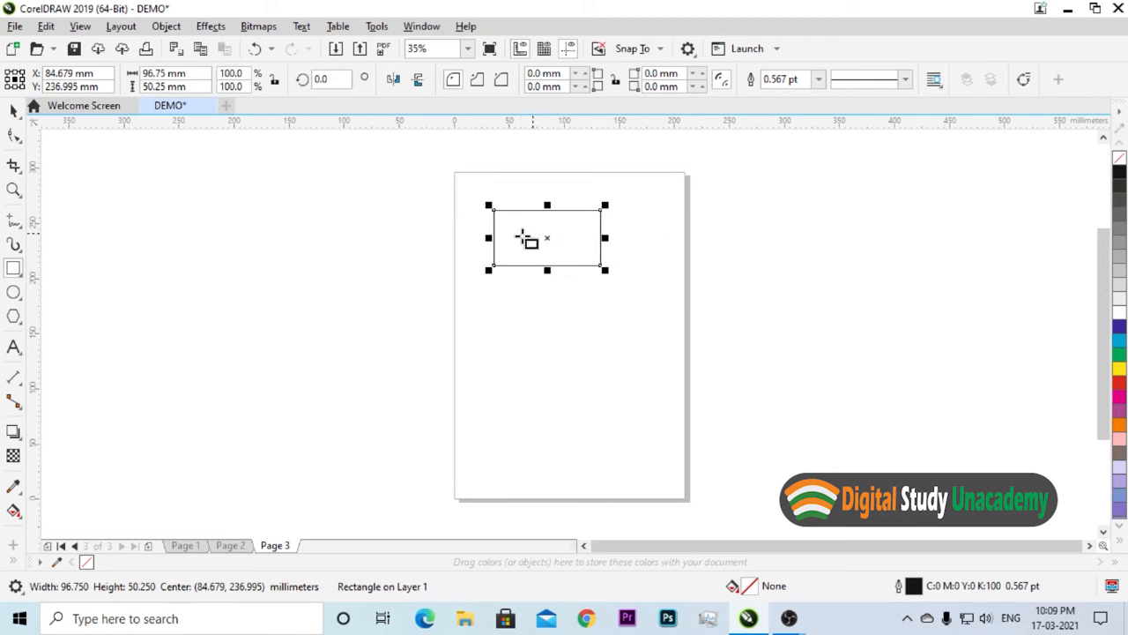
mouse_move(493, 300)
mouse_down()
mouse_move(579, 327)
mouse_move(608, 350)
mouse_up()
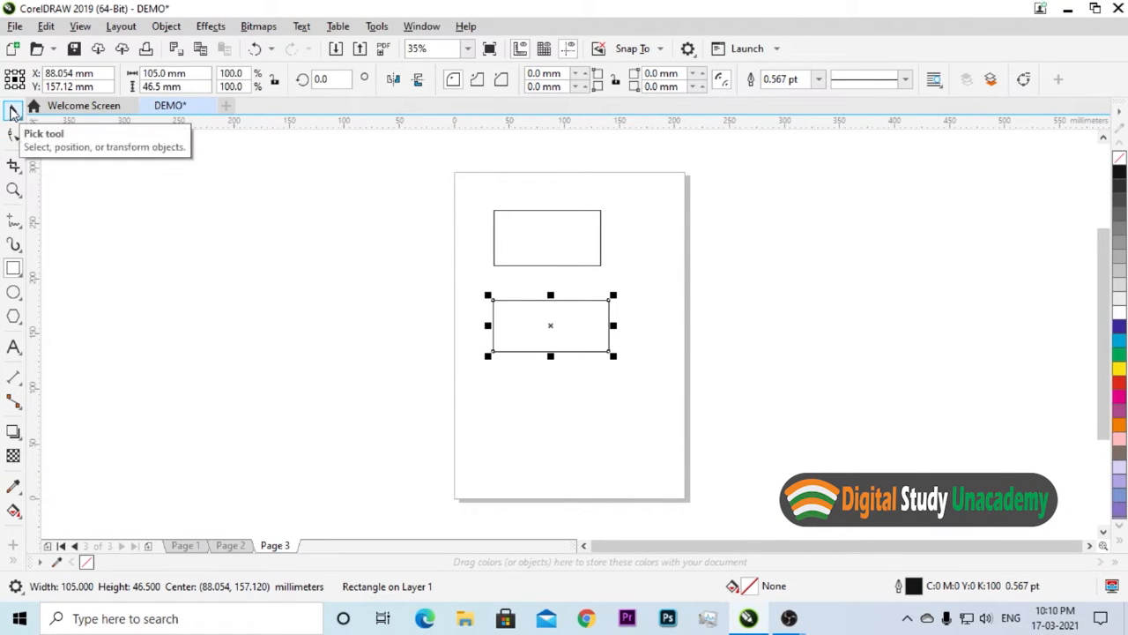
click(14, 112)
click(329, 291)
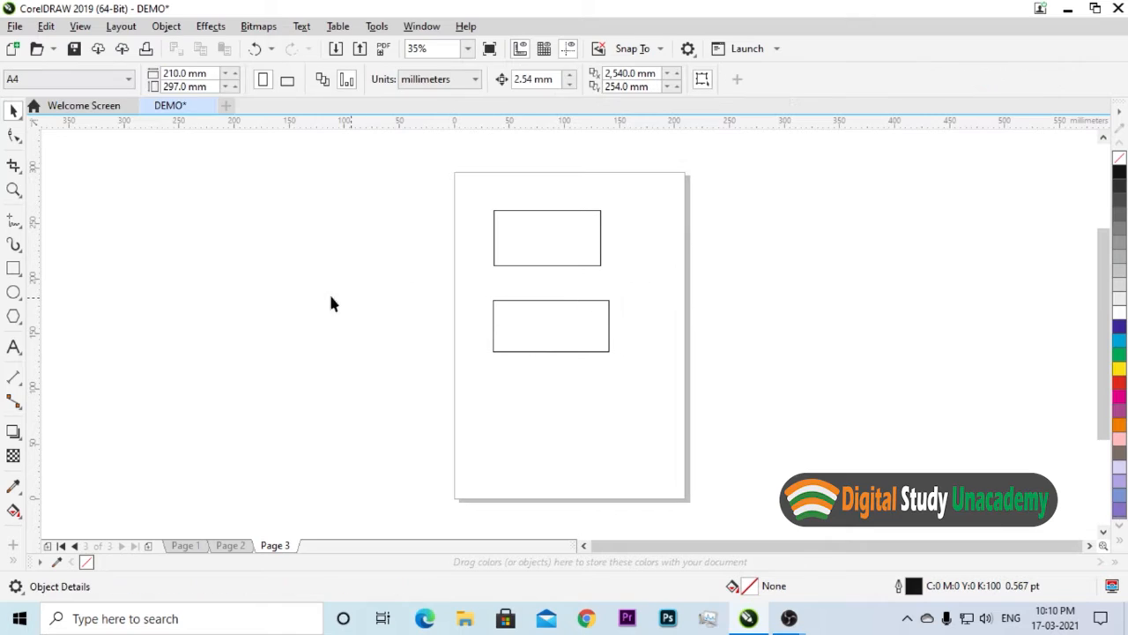
Step: Set Page 3 to landscape orientation and move the upper rectangle down so it lies fully on the page
click(289, 82)
drag(544, 245, 553, 280)
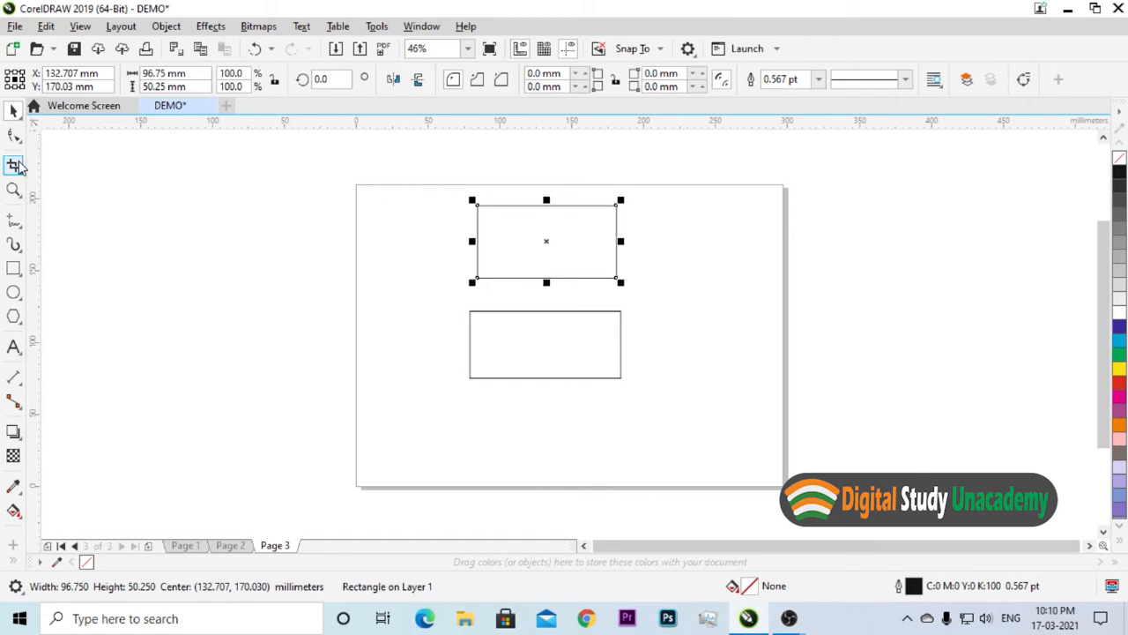
click(13, 190)
drag(444, 179, 688, 406)
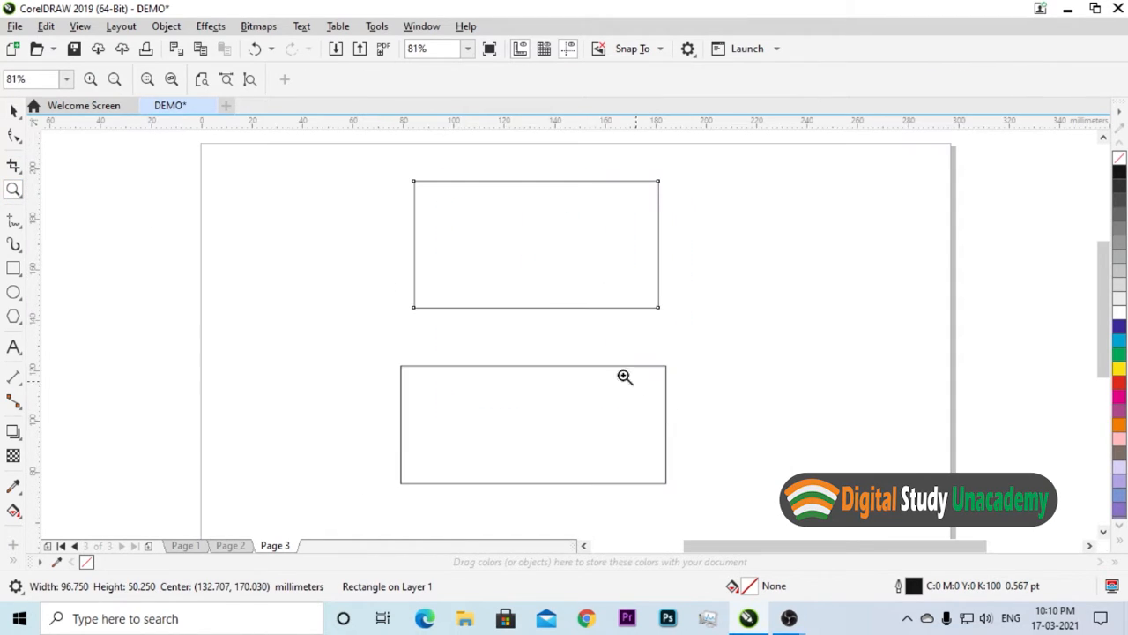
click(14, 111)
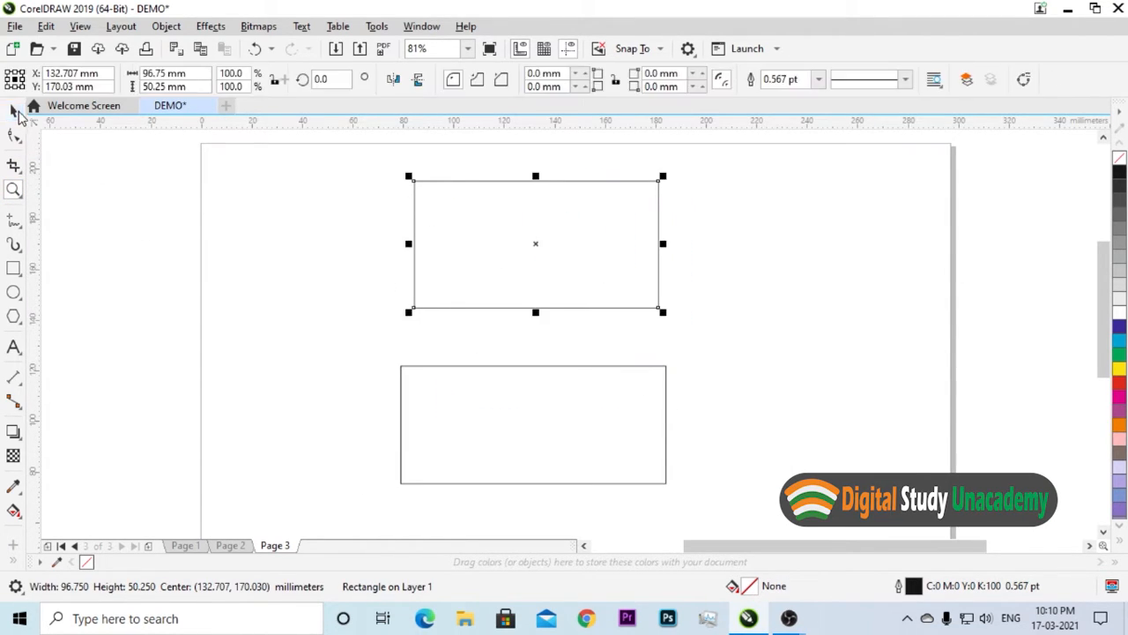
click(691, 335)
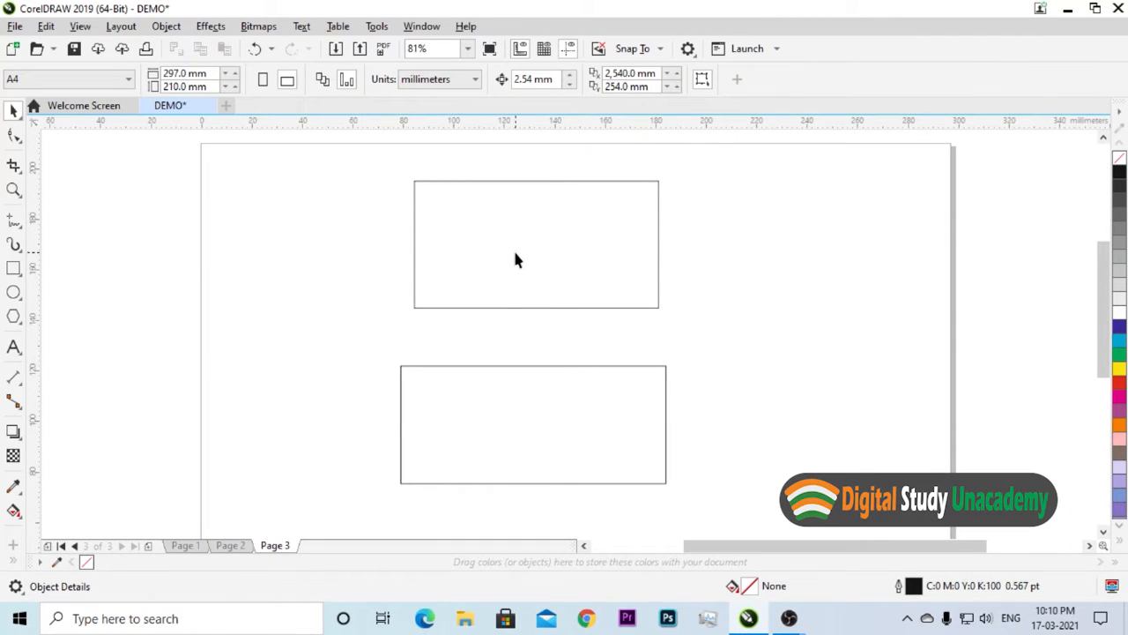
Step: Set the nudge distance to 0.5 mm
drag(554, 80, 509, 80)
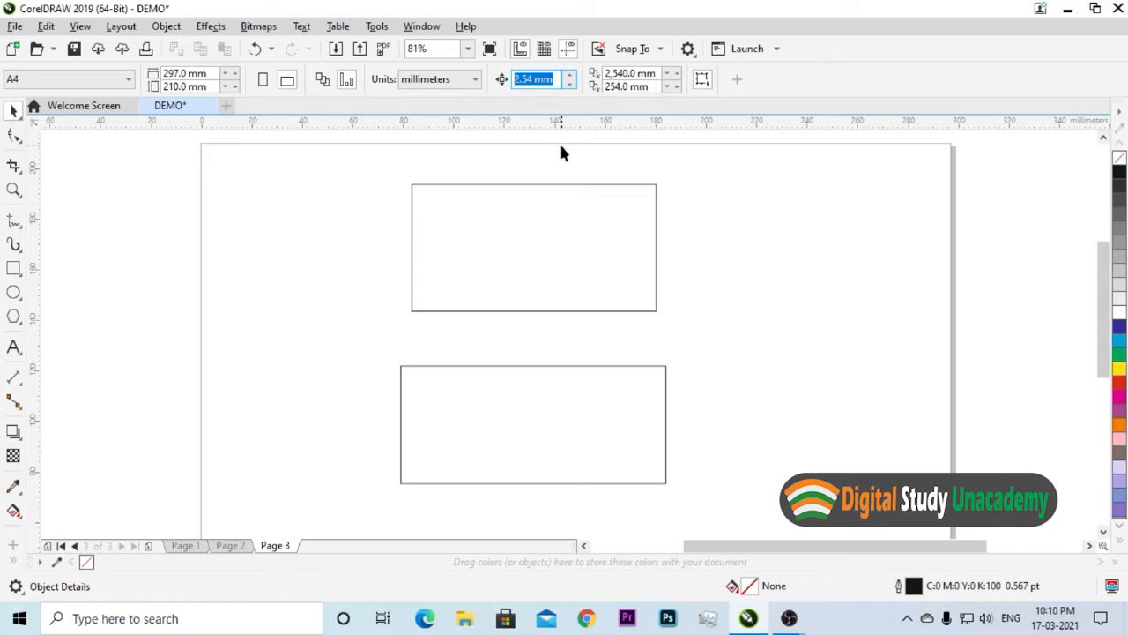
key(BackSpace)
key(Return)
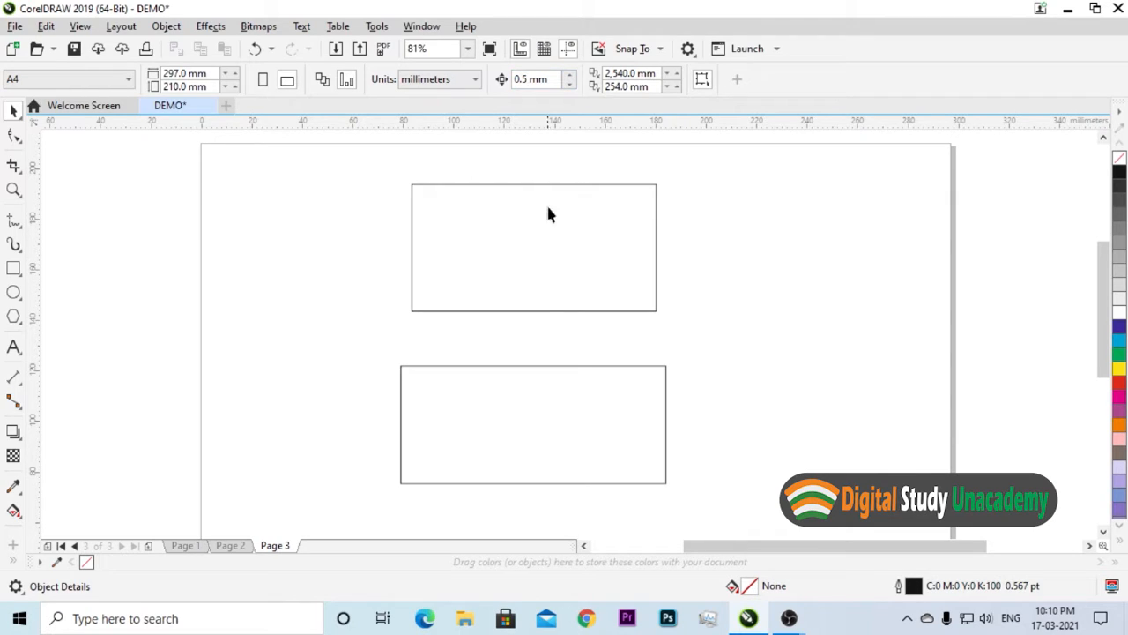
Step: Move the lower rectangle about 12 mm down, widening the gap to the upper rectangle
click(526, 309)
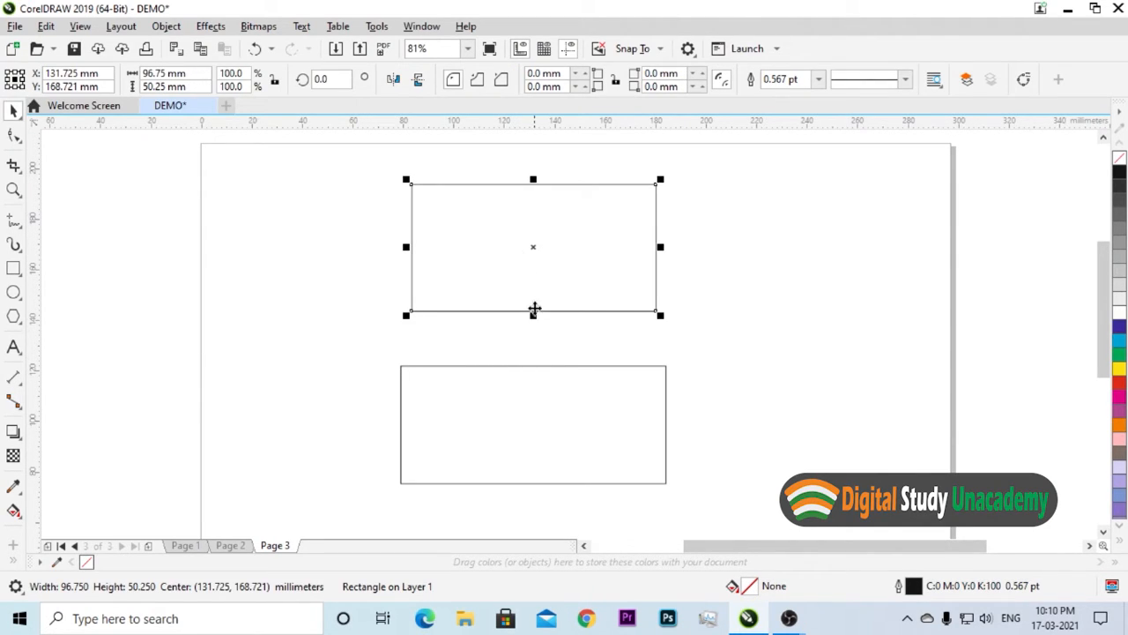
click(542, 311)
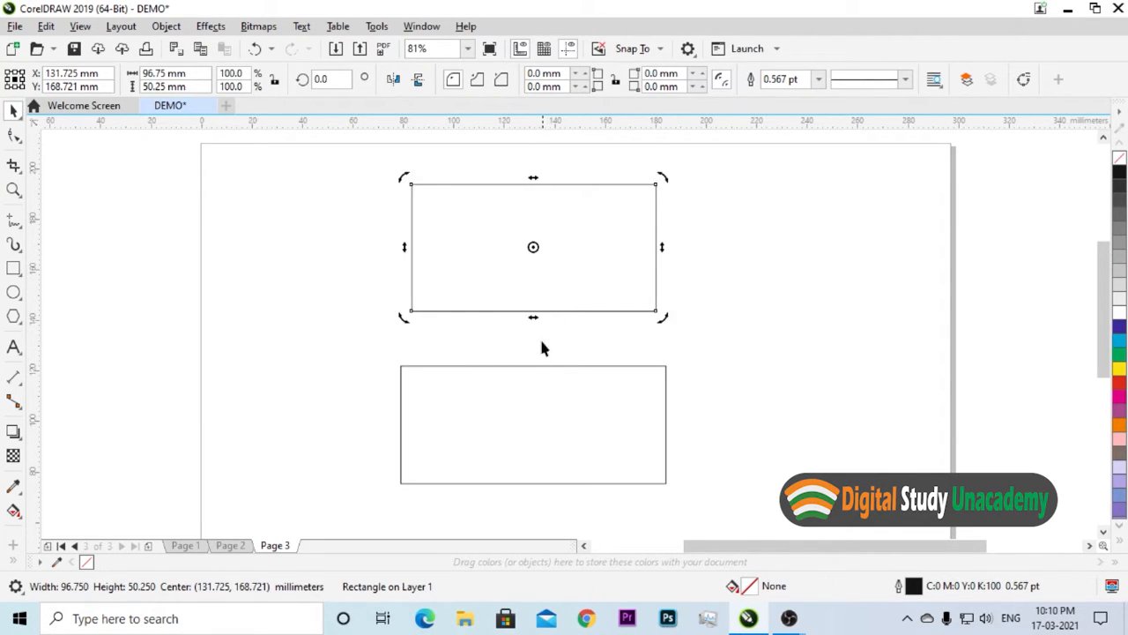
click(542, 367)
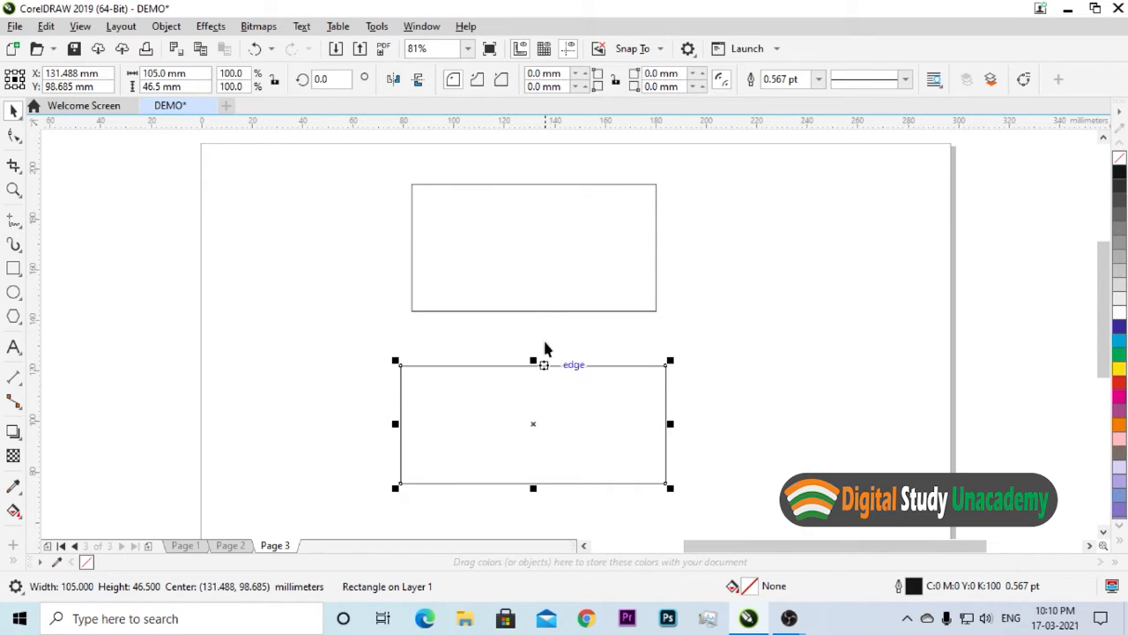
drag(540, 394, 534, 425)
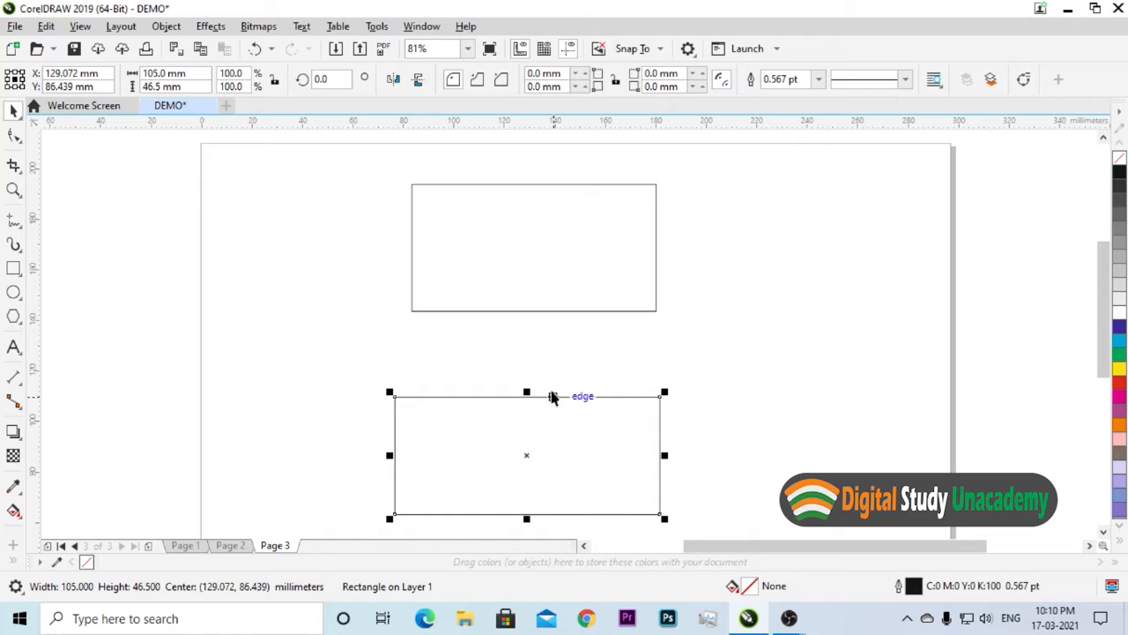
Step: Nudge the lower rectangle up about 3 mm in 0.5 mm increments
click(559, 256)
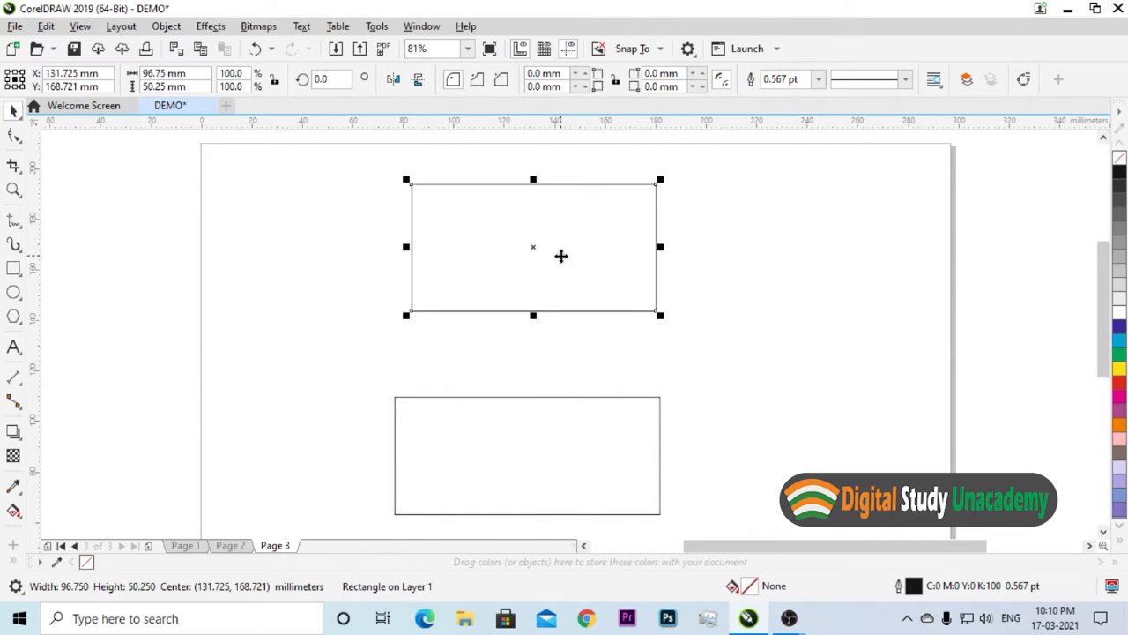
click(713, 323)
click(552, 462)
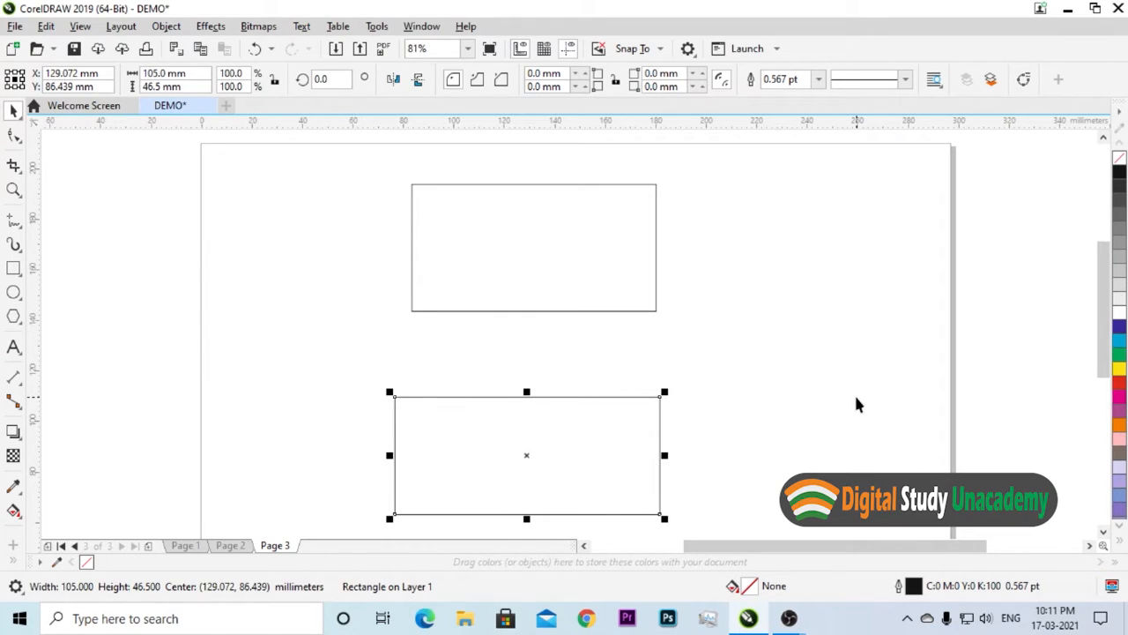
key(Up)
key(Up)
key(Up)
key(Up)
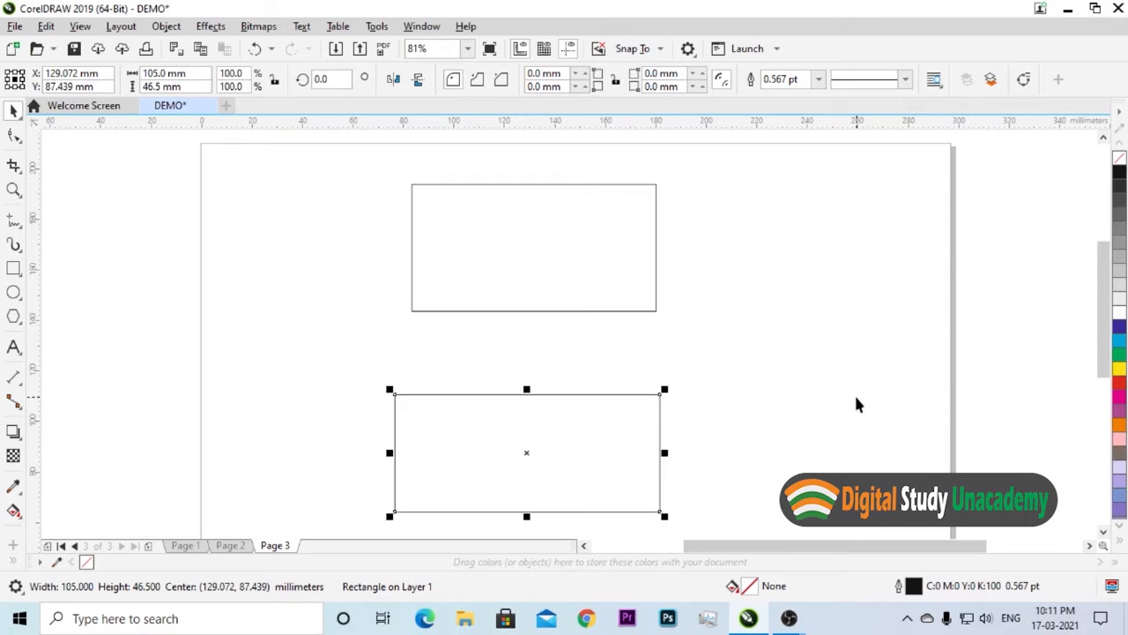
key(Up)
key(Up)
key(Up)
key(Up)
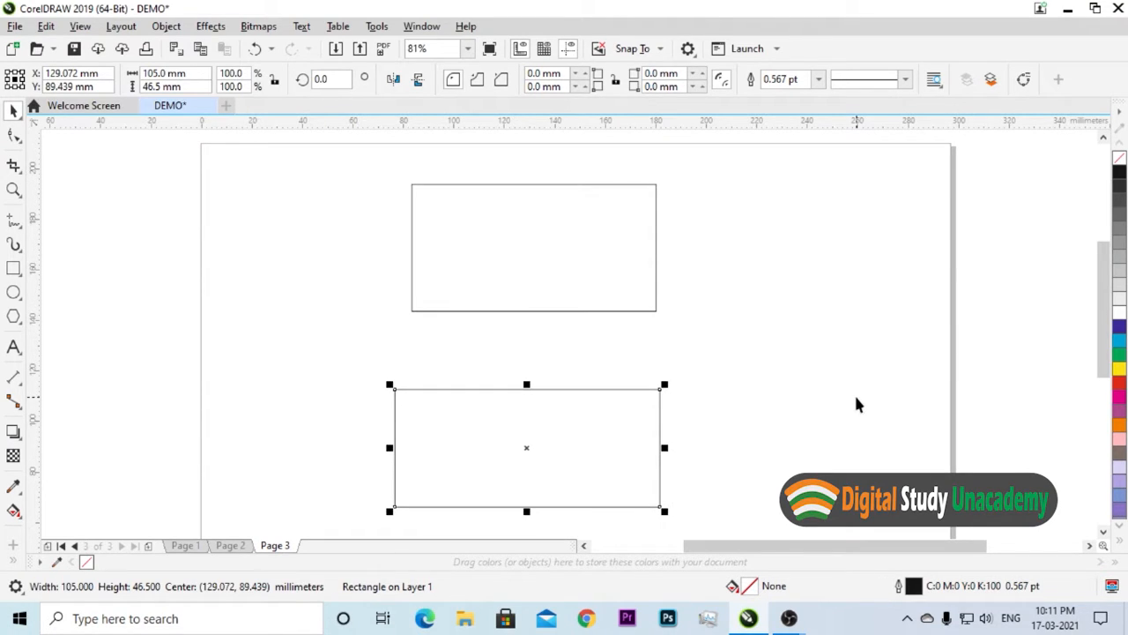
Step: Set the nudge distance to 10 mm
click(854, 393)
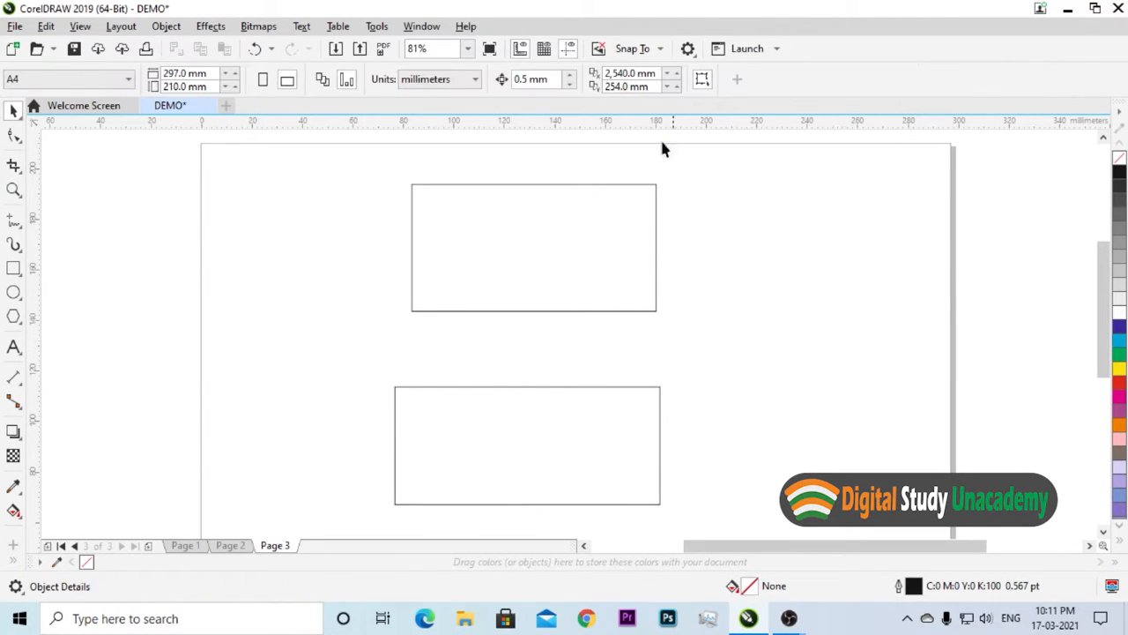
click(551, 80)
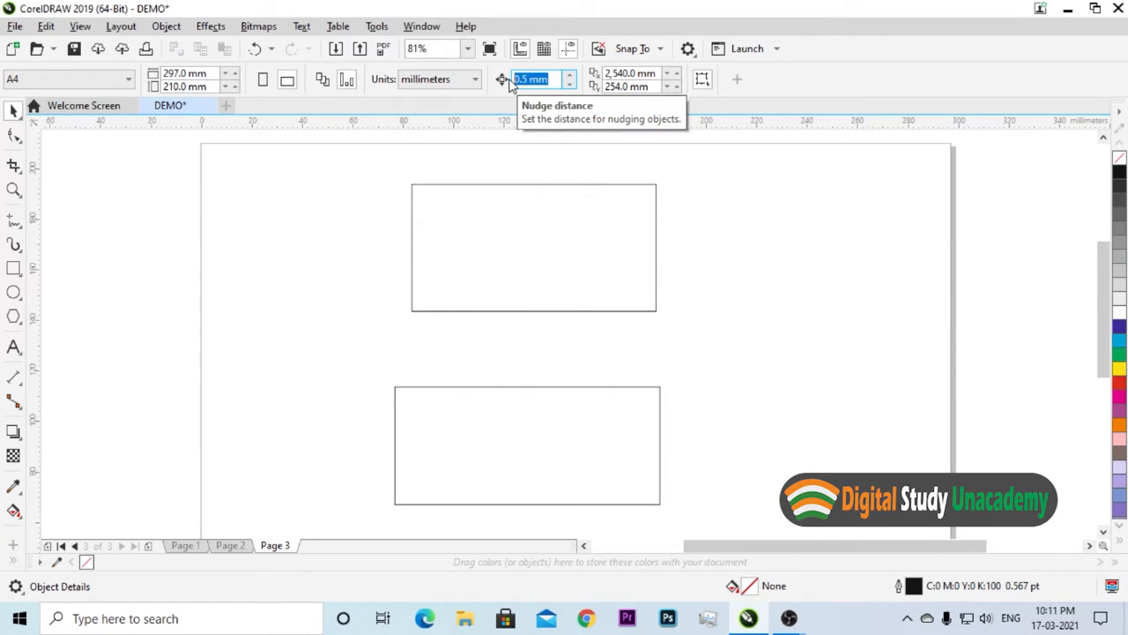
text(10)
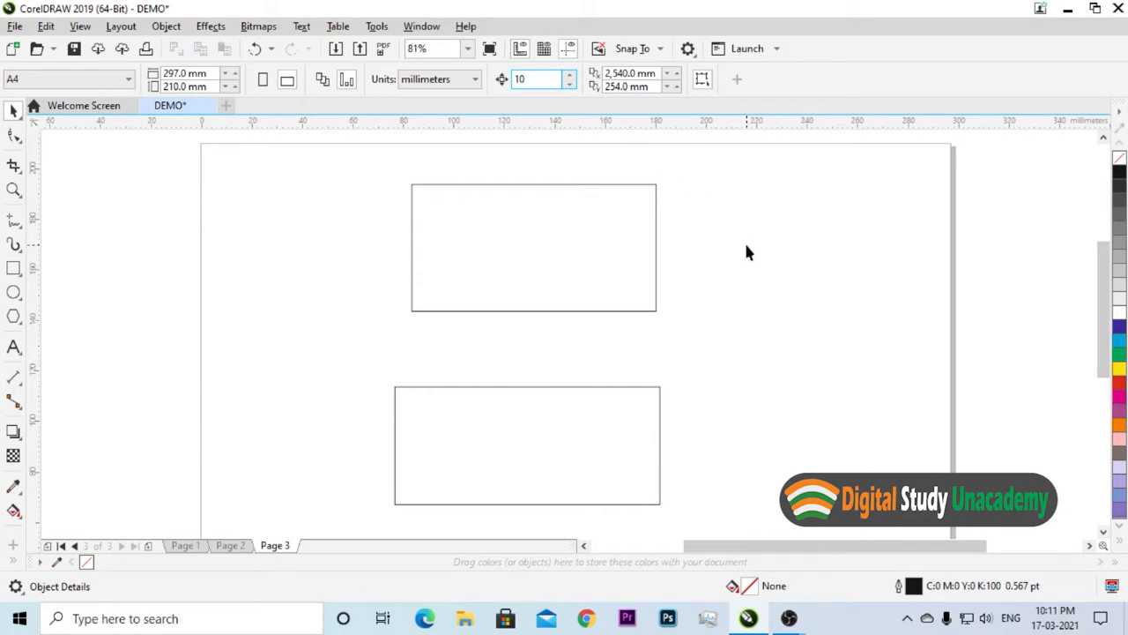
key(Return)
Step: Nudge the lower rectangle up 40 mm and back down 40 mm in 10 mm increments
click(529, 386)
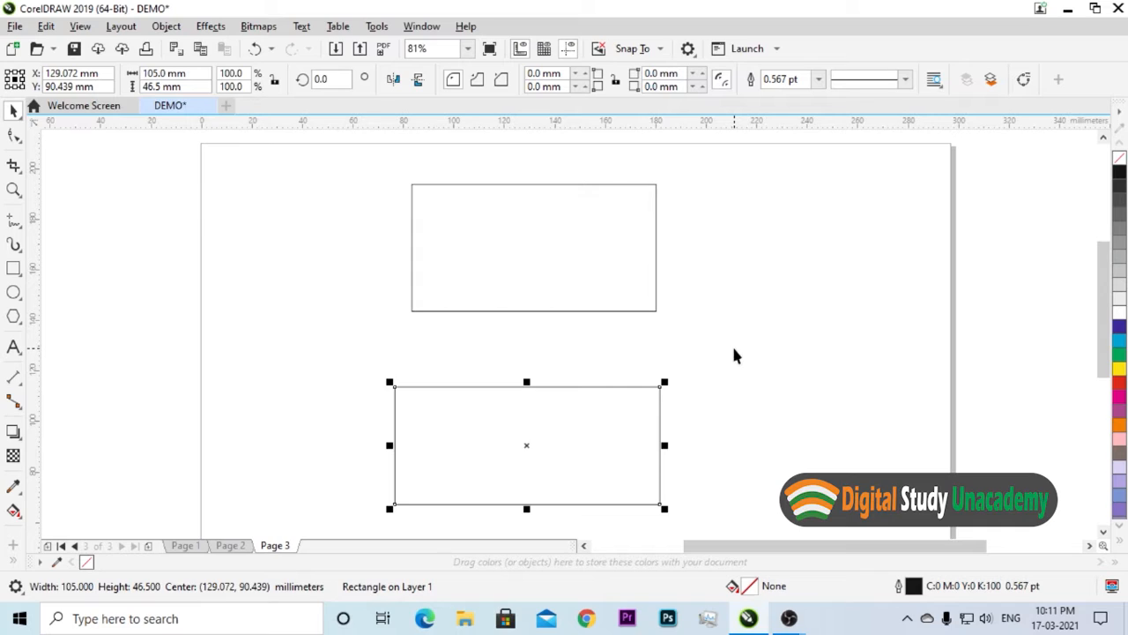
key(Up)
key(Up)
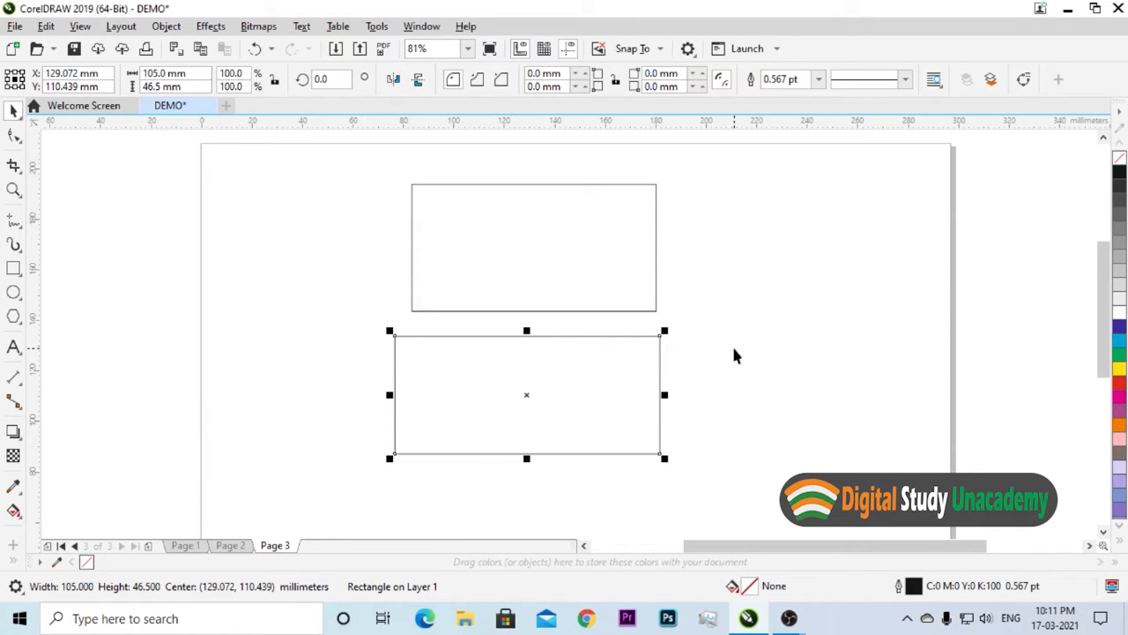
key(Up)
key(Up)
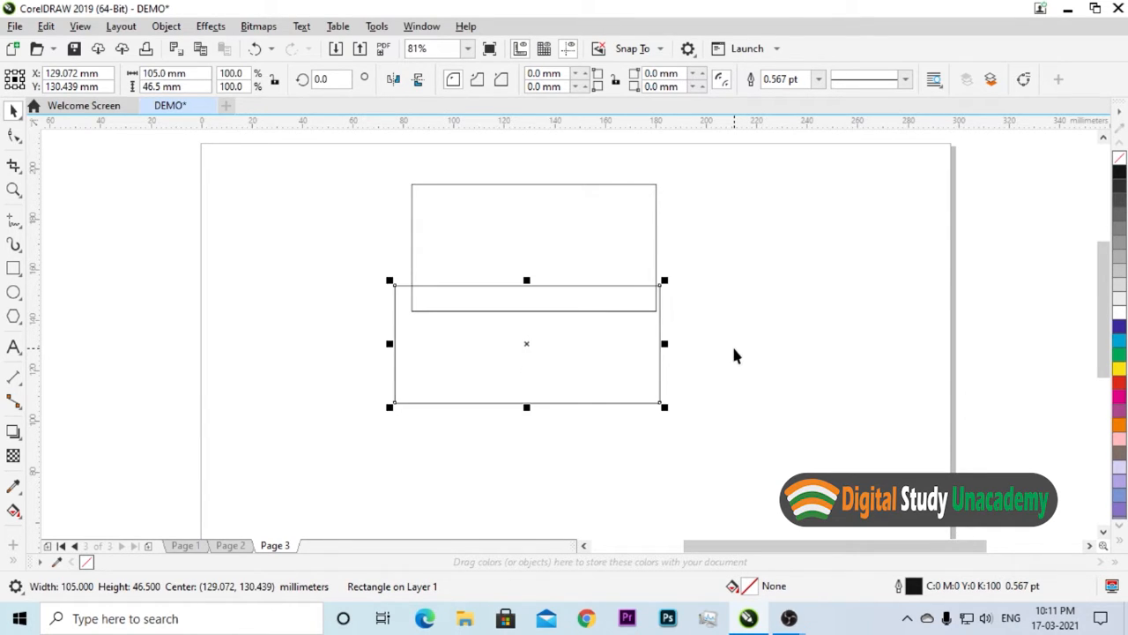
key(Down)
key(Down)
key(Down)
key(Down)
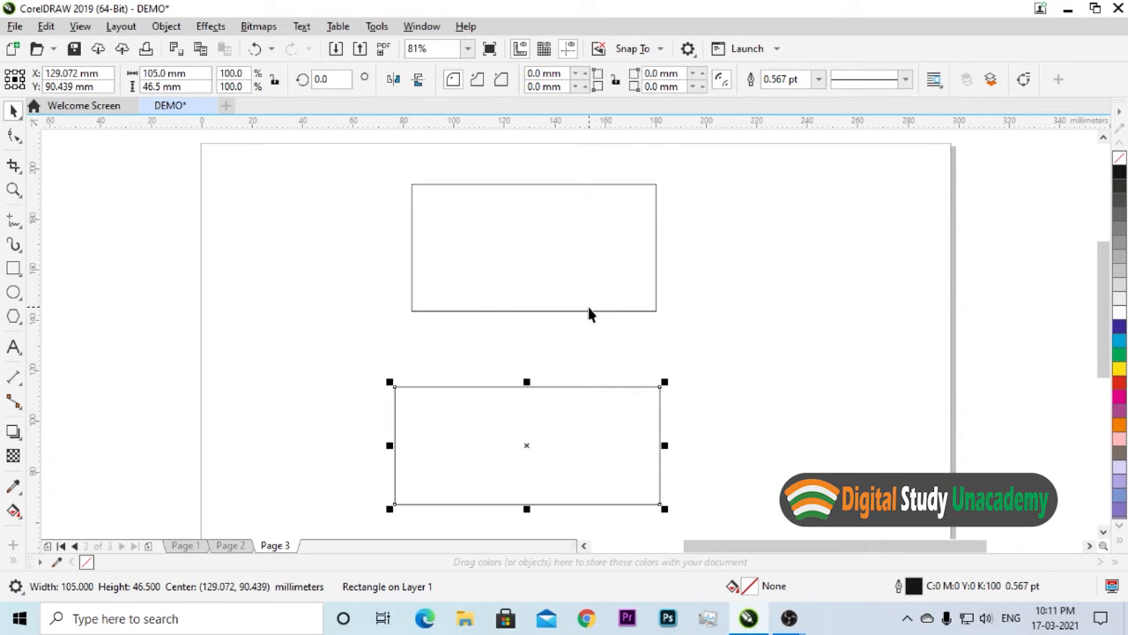
Step: Nudge the upper rectangle down 10 mm toward the lower rectangle
click(589, 310)
key(Down)
key(Down)
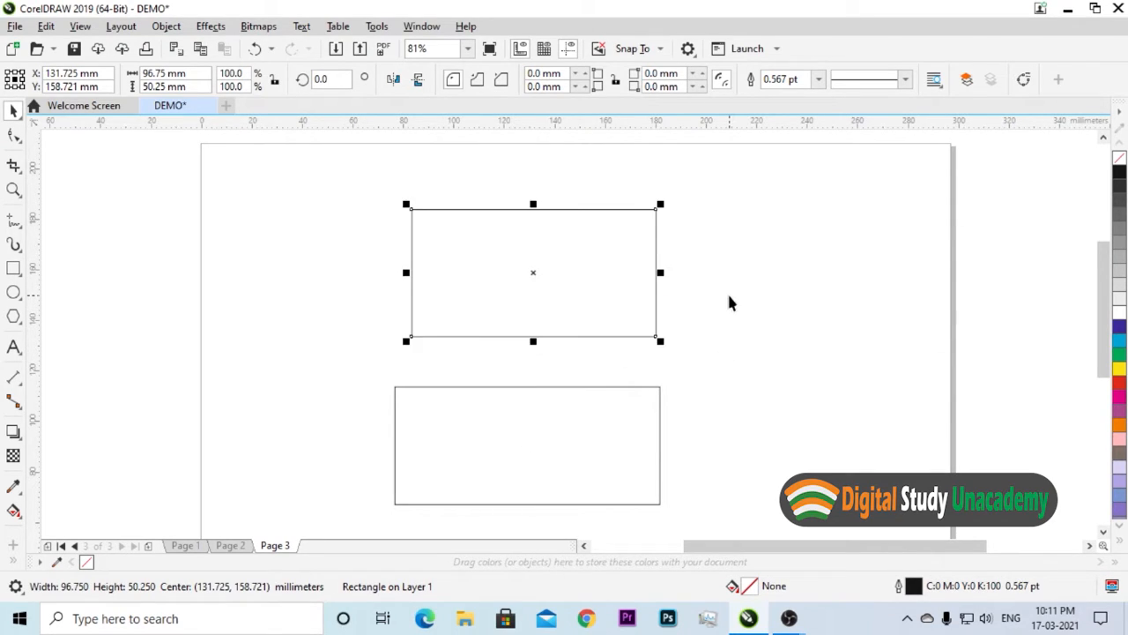
key(Up)
Step: Delete both rectangles from Page 3
click(608, 211)
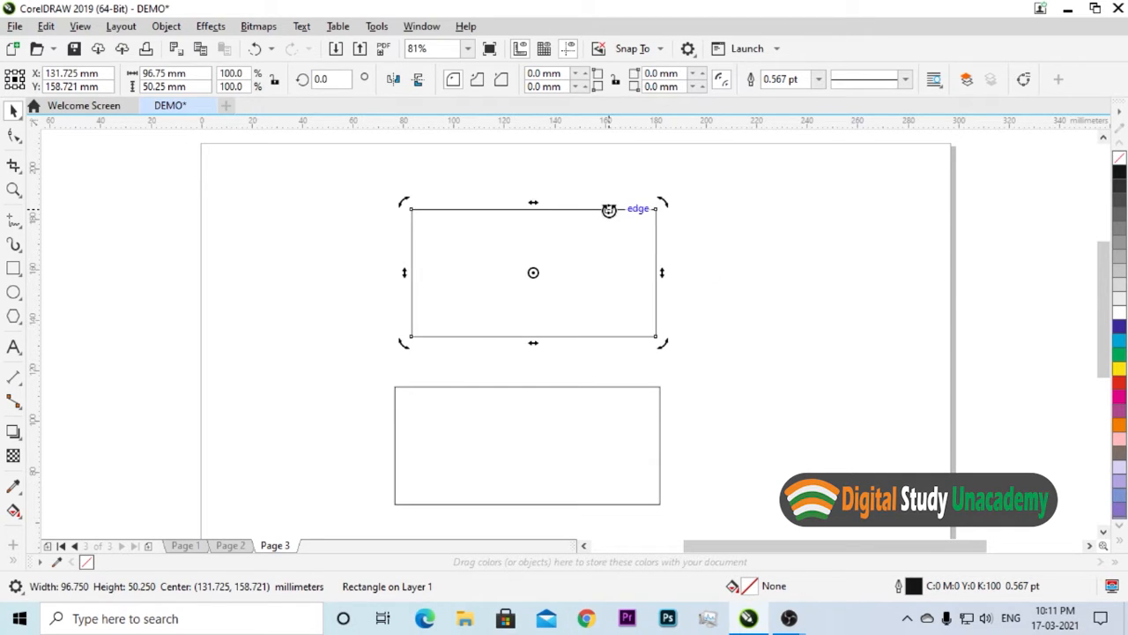
click(608, 210)
click(592, 245)
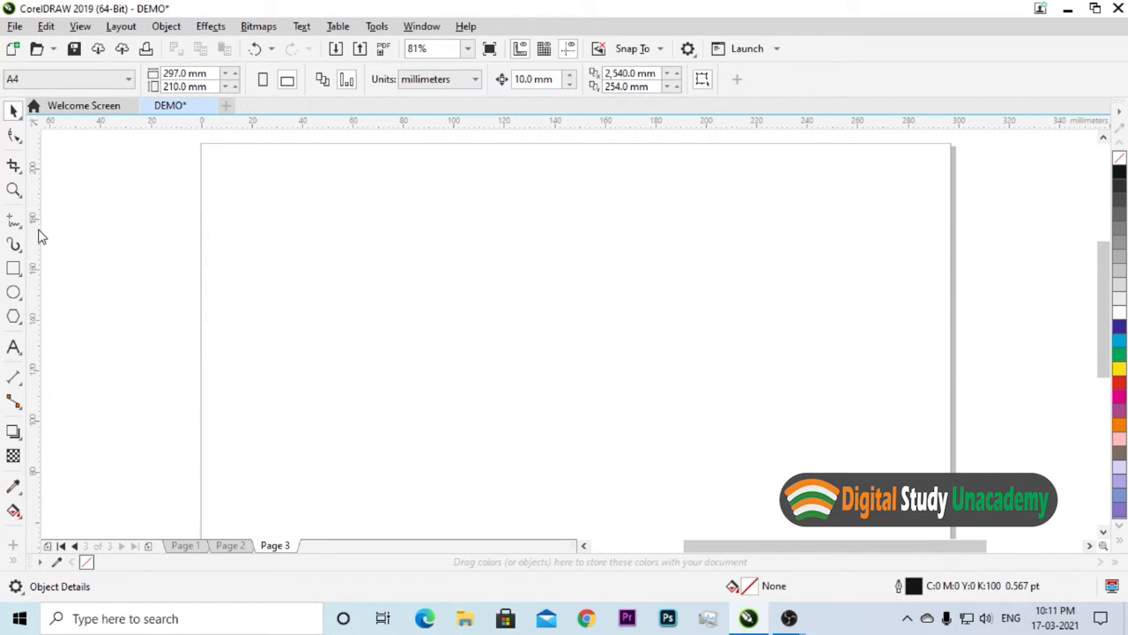
Step: Add two vertical guidelines to Page 3 at about 40 mm and 60 mm horizontally
drag(36, 234, 304, 236)
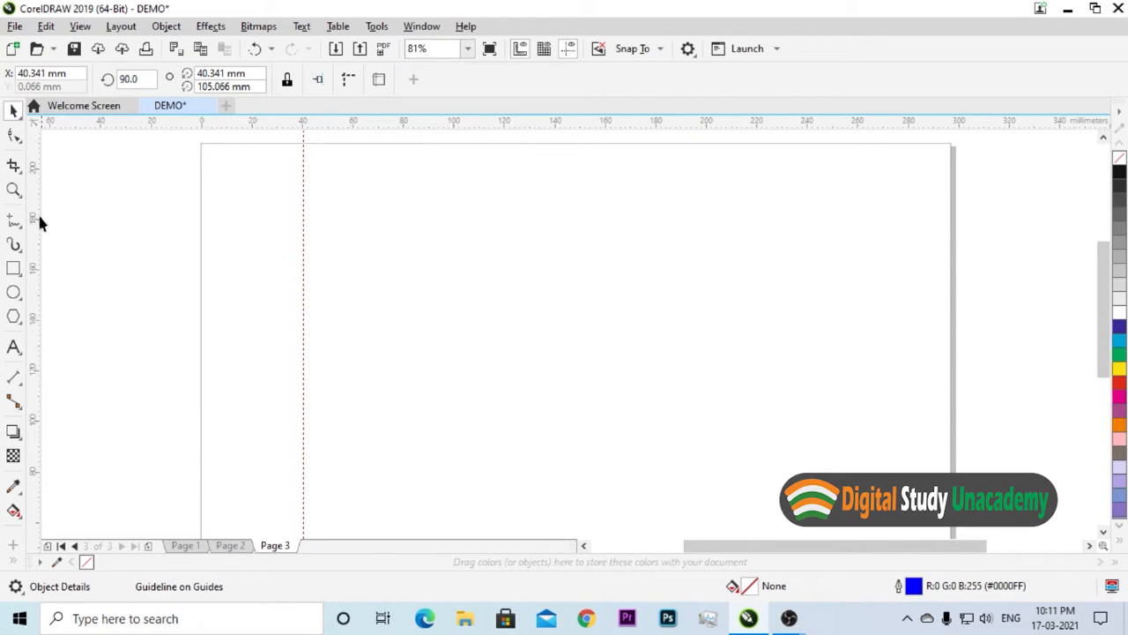
drag(35, 245, 354, 256)
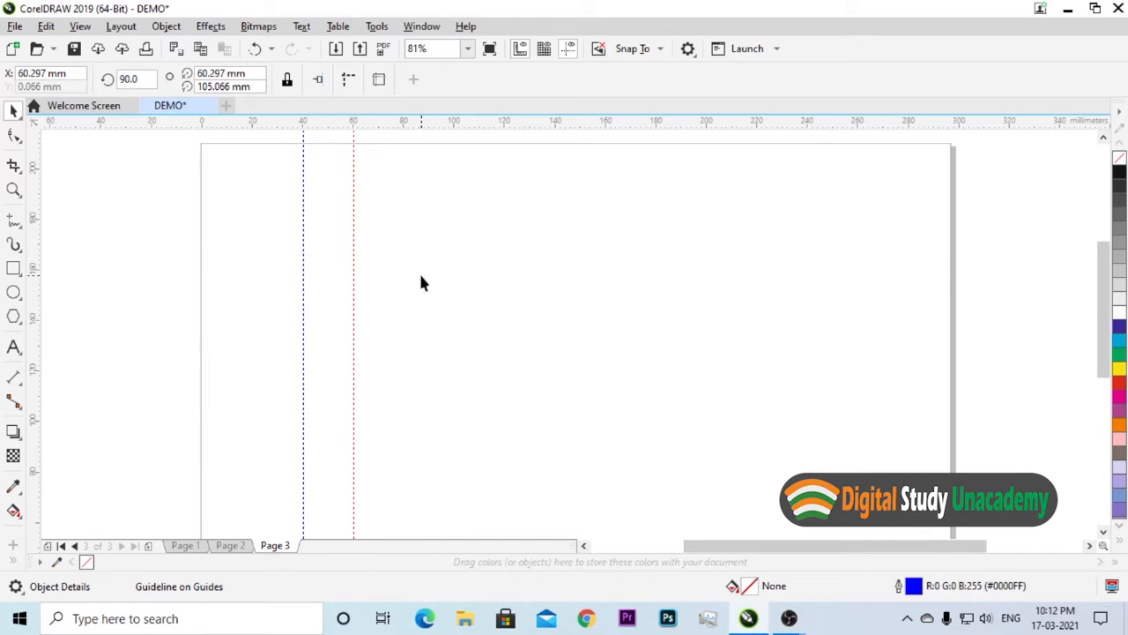
Step: Nudge the second vertical guideline 130 mm to the right in 10 mm increments
click(354, 277)
key(Right)
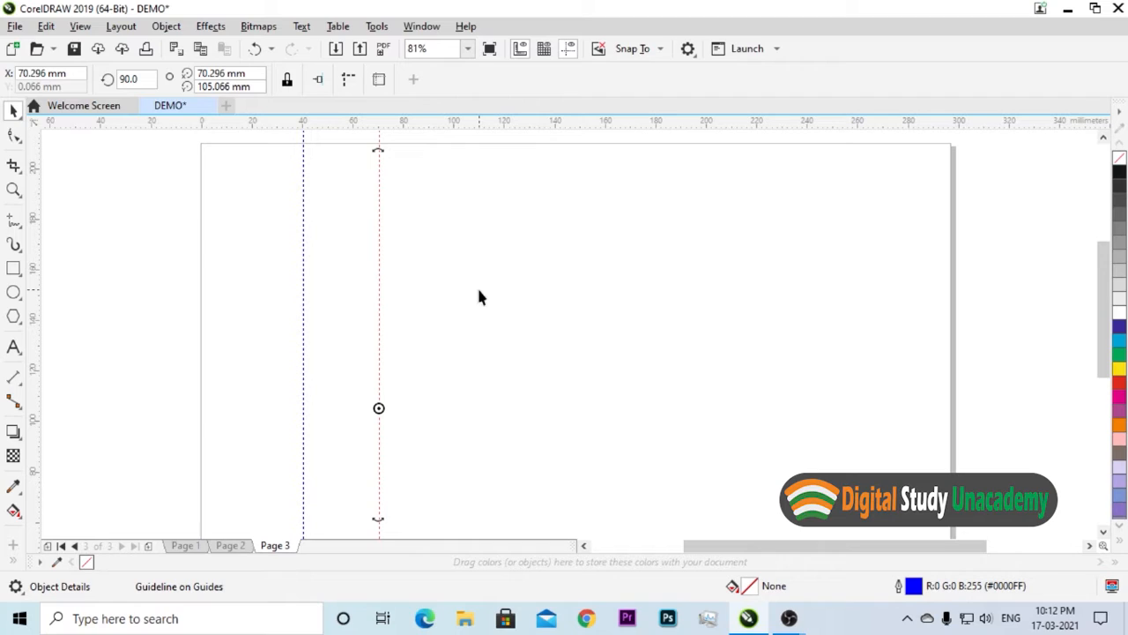
key(Right)
key(Right)
key(Right)
key(Right)
key(Right)
key(Right)
key(Right)
key(Right)
key(Right)
key(Right)
key(Right)
key(Right)
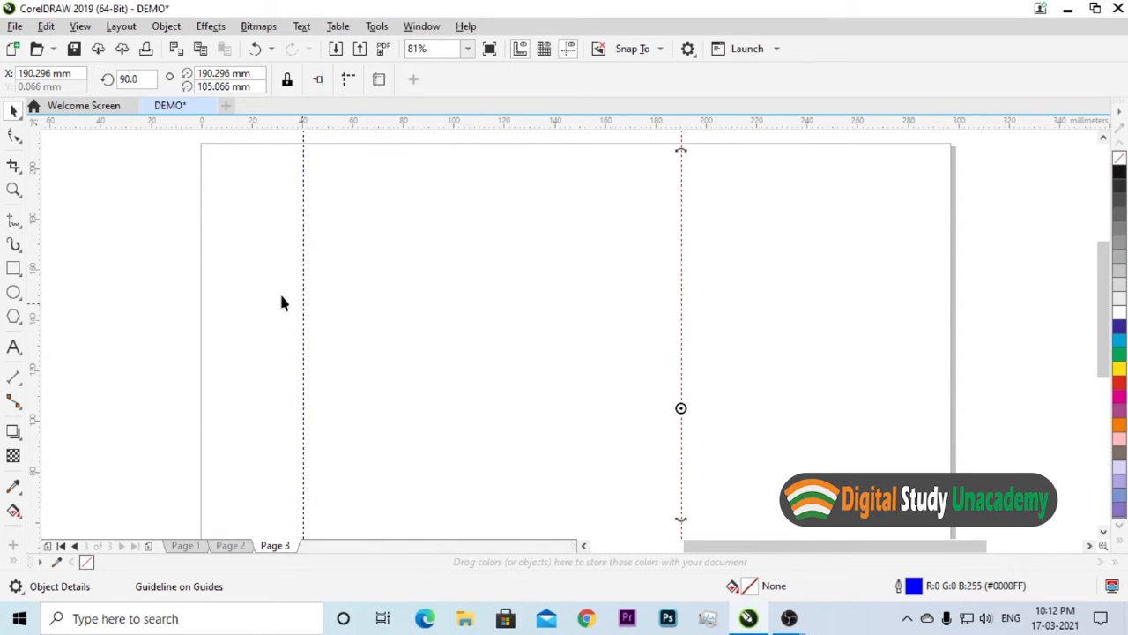
Step: Deselect the guideline and set the nudge distance to 20 mm
double_click(13, 189)
click(14, 111)
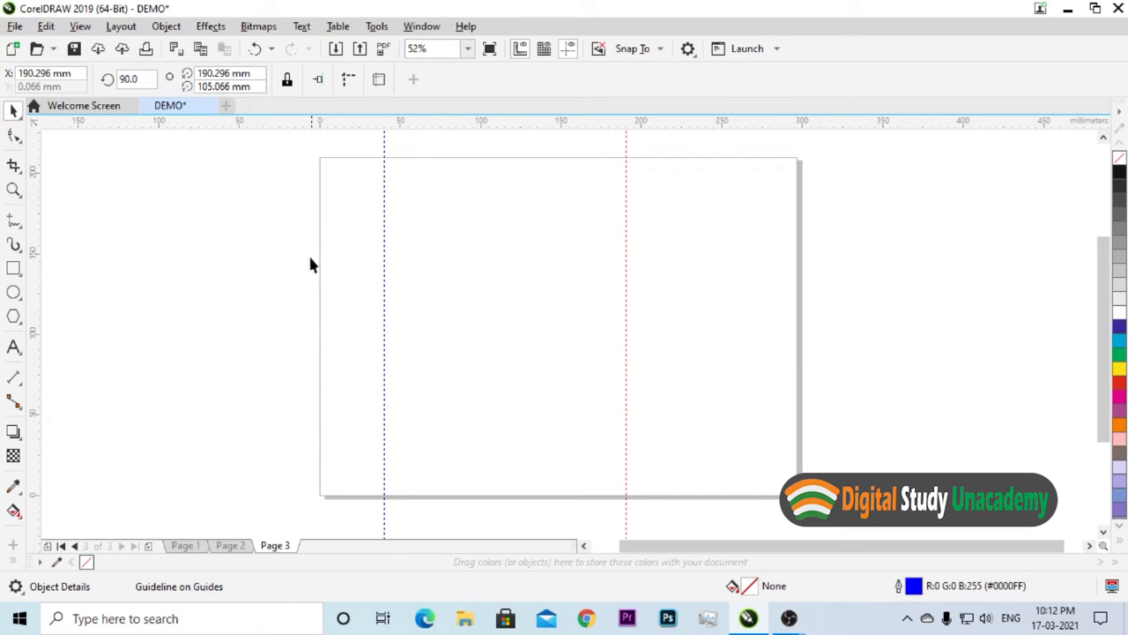
click(356, 264)
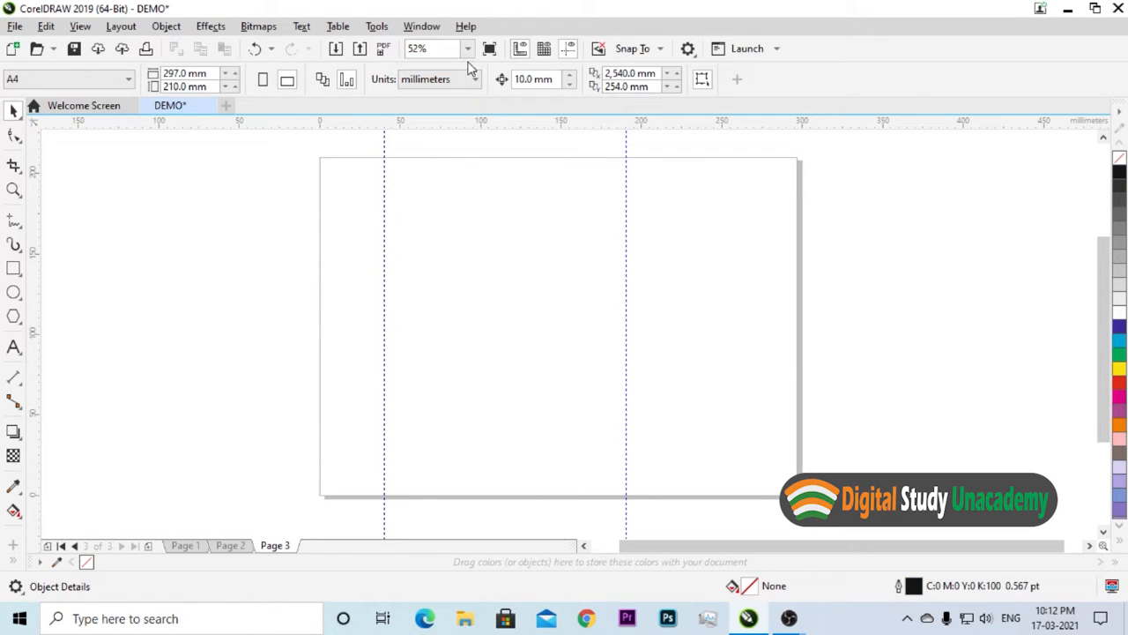
click(559, 79)
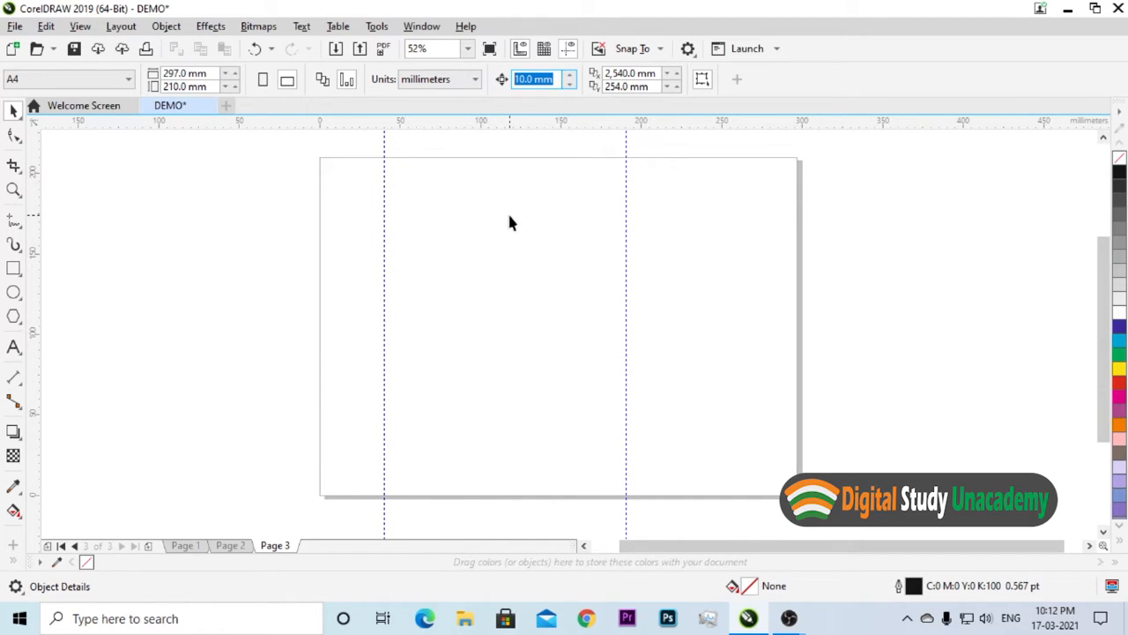
text(20)
key(Return)
Step: Move the first vertical guideline to the page's left edge and nudge it 220 mm to the right in 20 mm increments
click(384, 269)
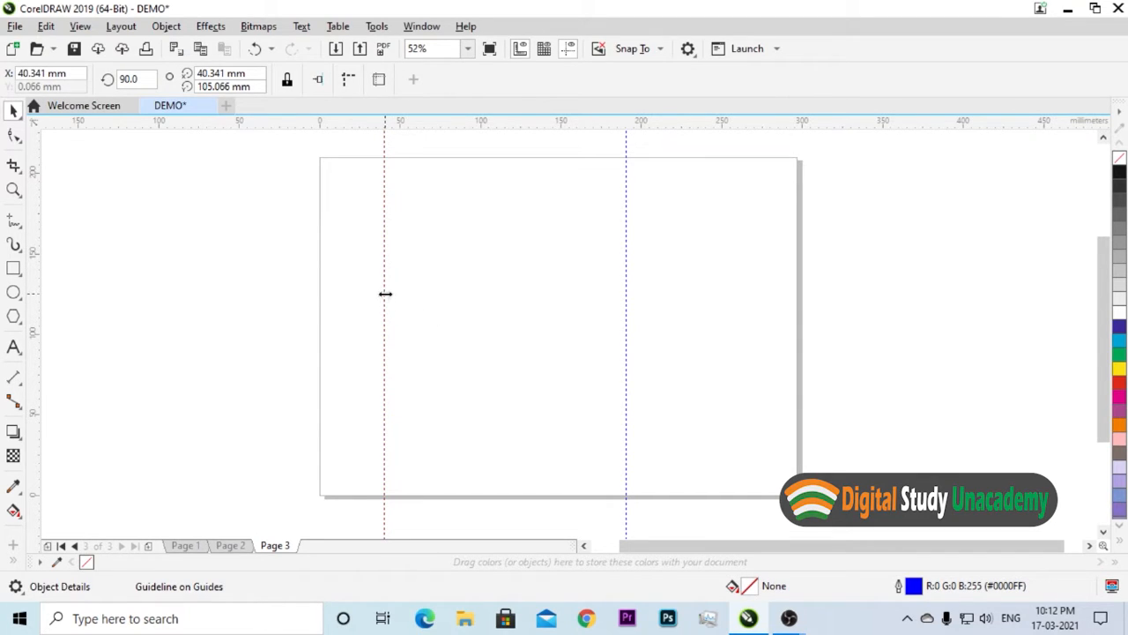
drag(386, 301, 320, 313)
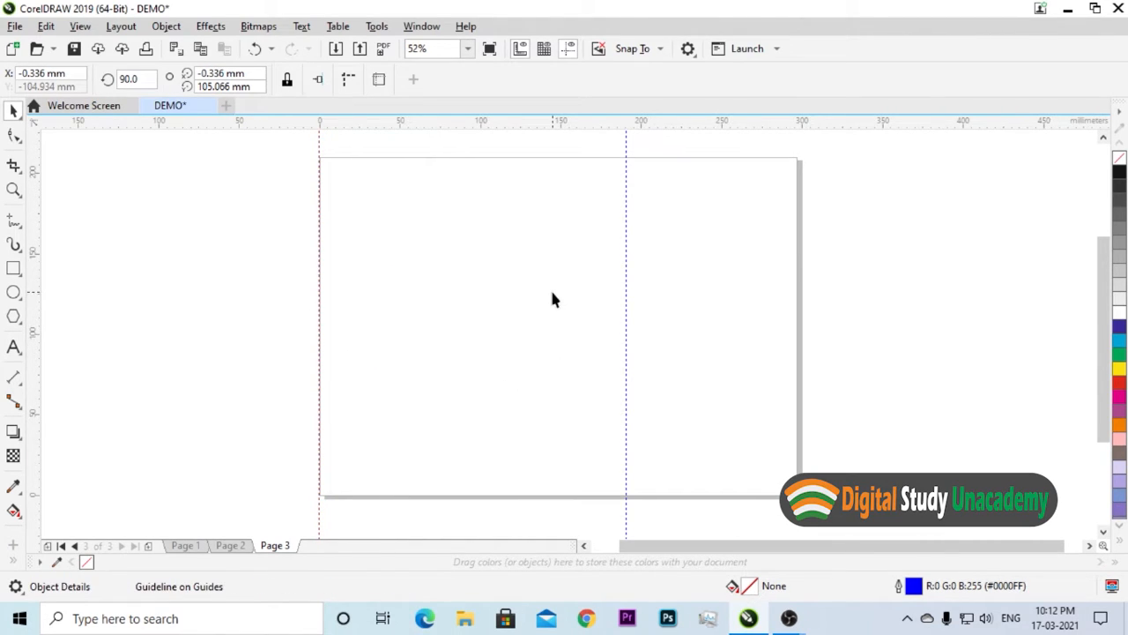
click(320, 285)
key(Right)
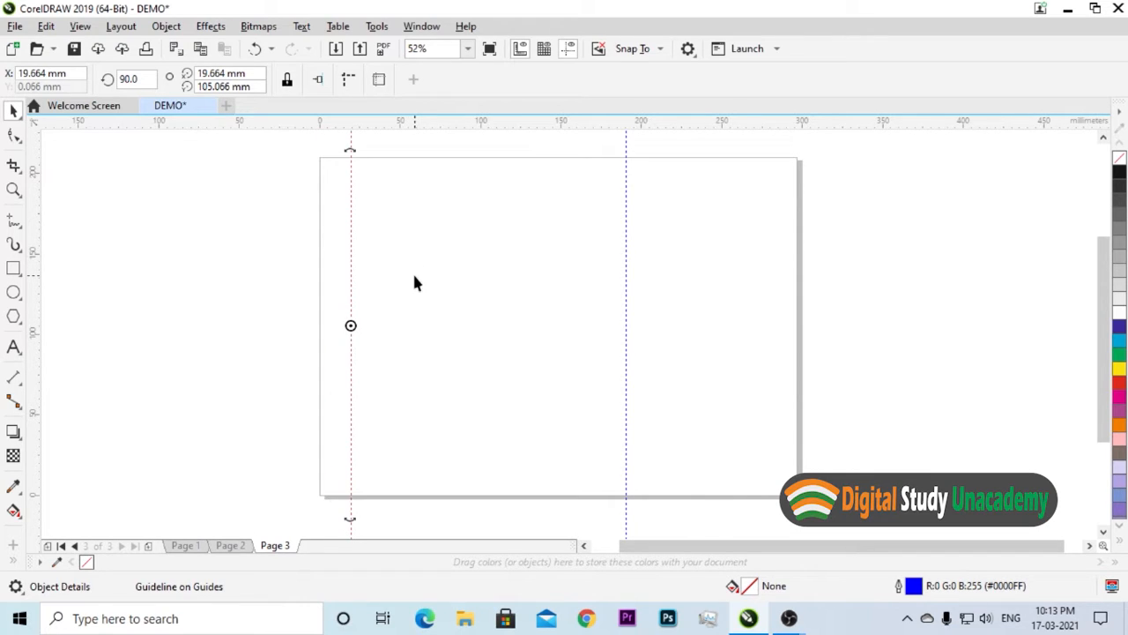
key(Right)
key(Right)
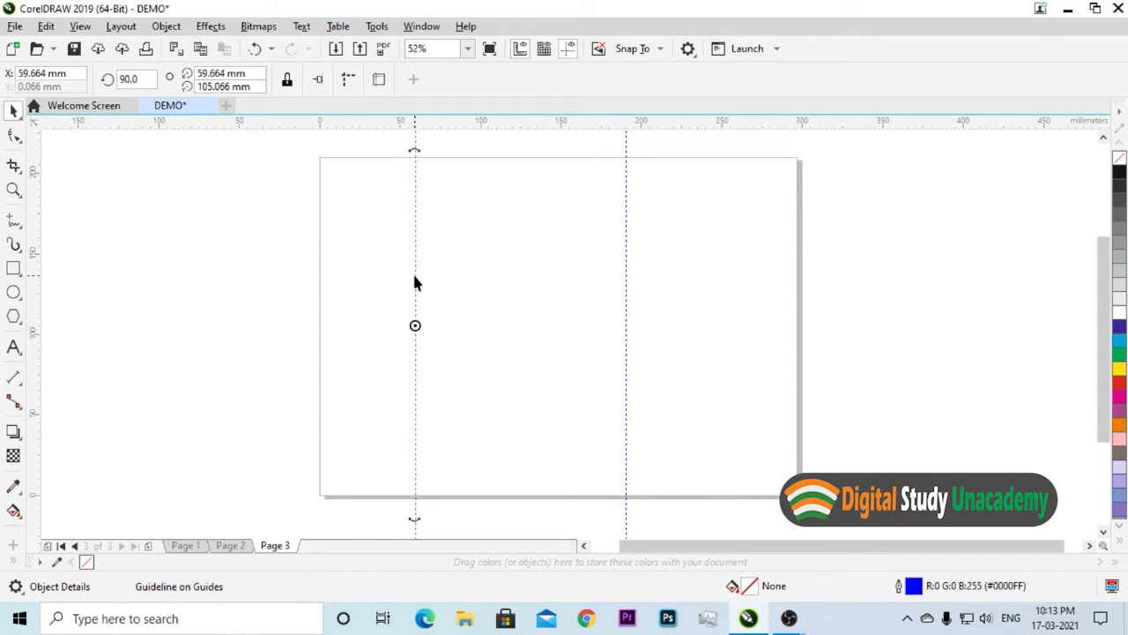
key(Right)
key(Right)
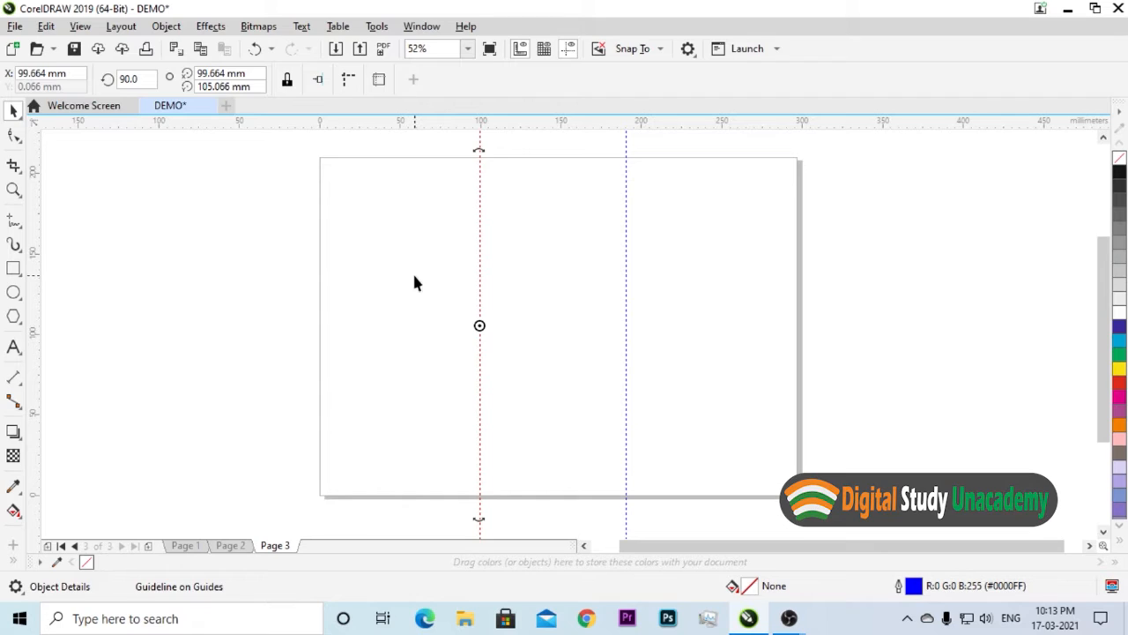
key(Right)
key(Right)
key(Right)
key(Right)
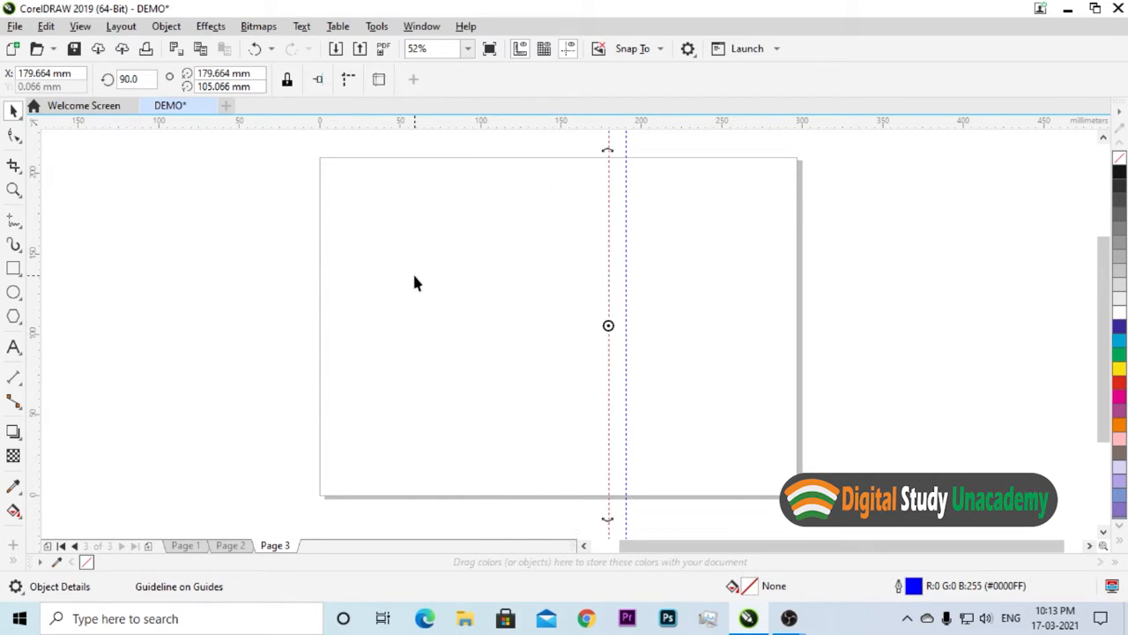
key(Right)
key(Right)
click(300, 251)
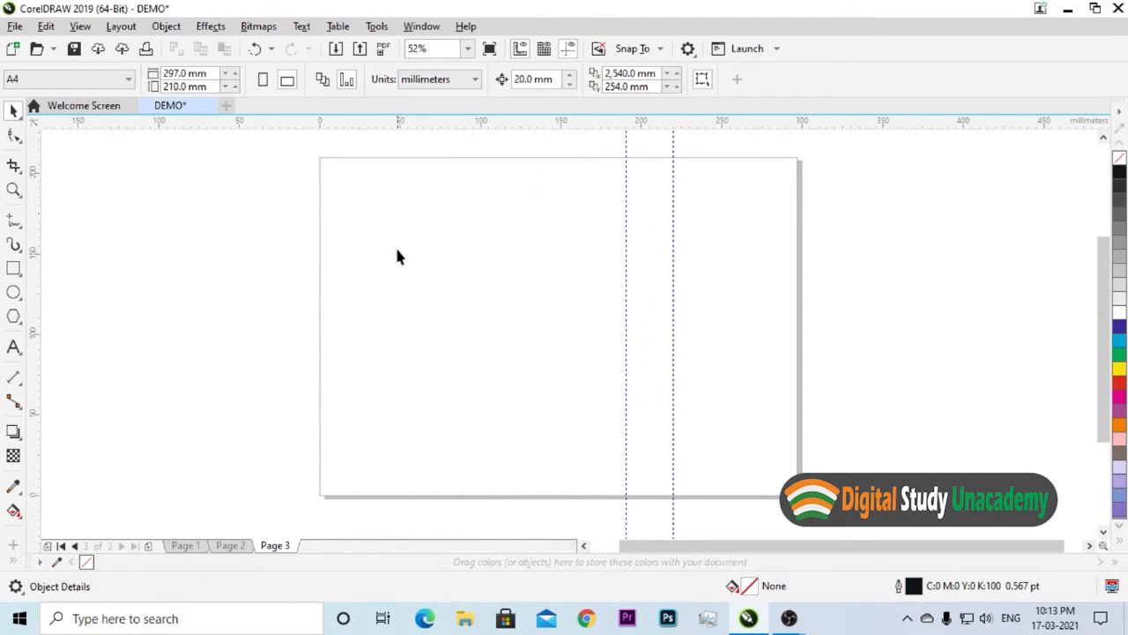
Step: Change the drawing units to inches and move the left one of the two guidelines to the page's left edge
click(467, 81)
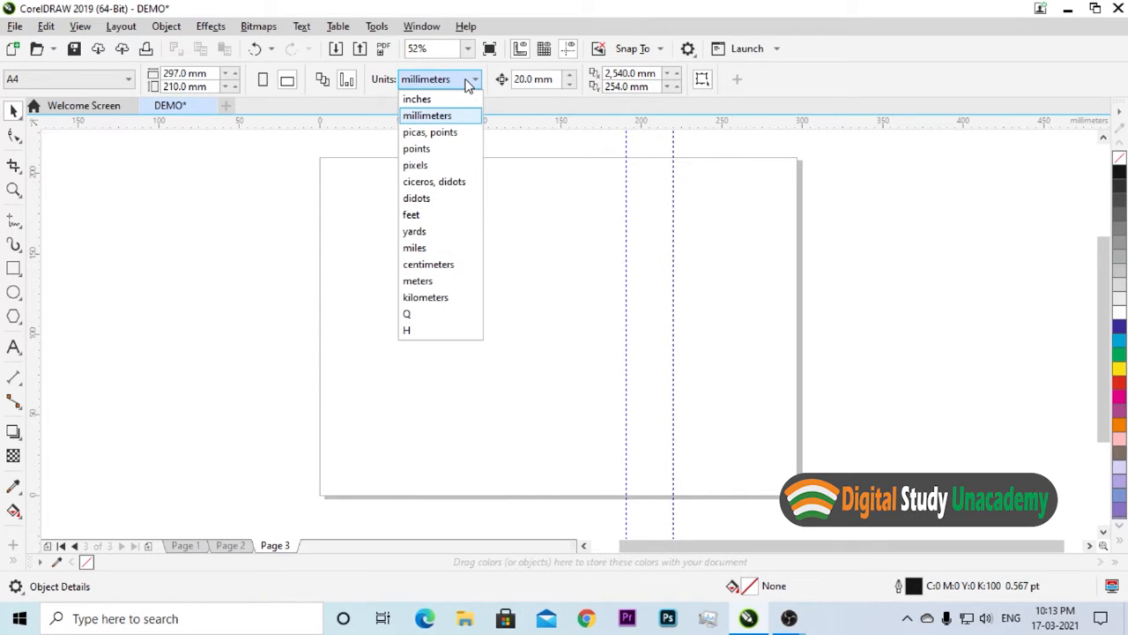
click(424, 100)
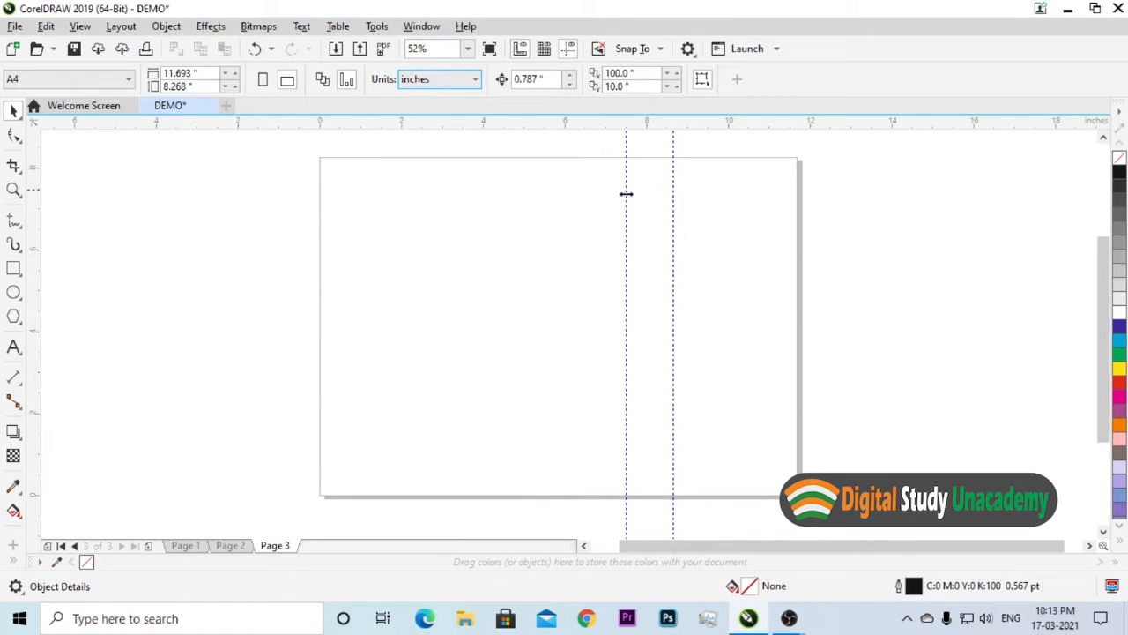
drag(626, 194, 319, 204)
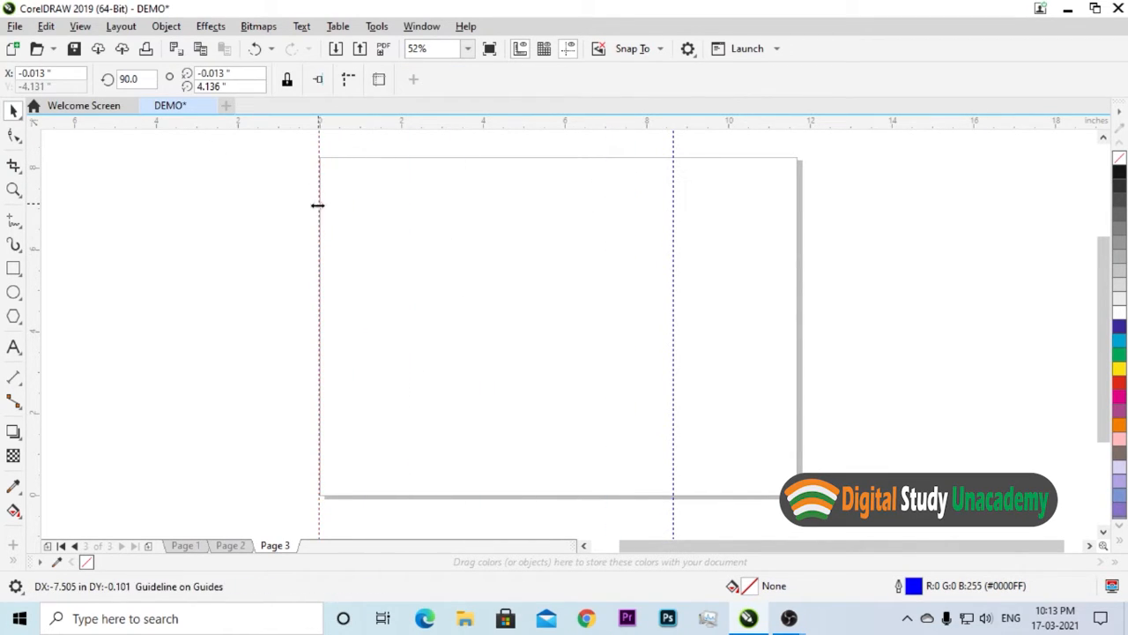
click(463, 226)
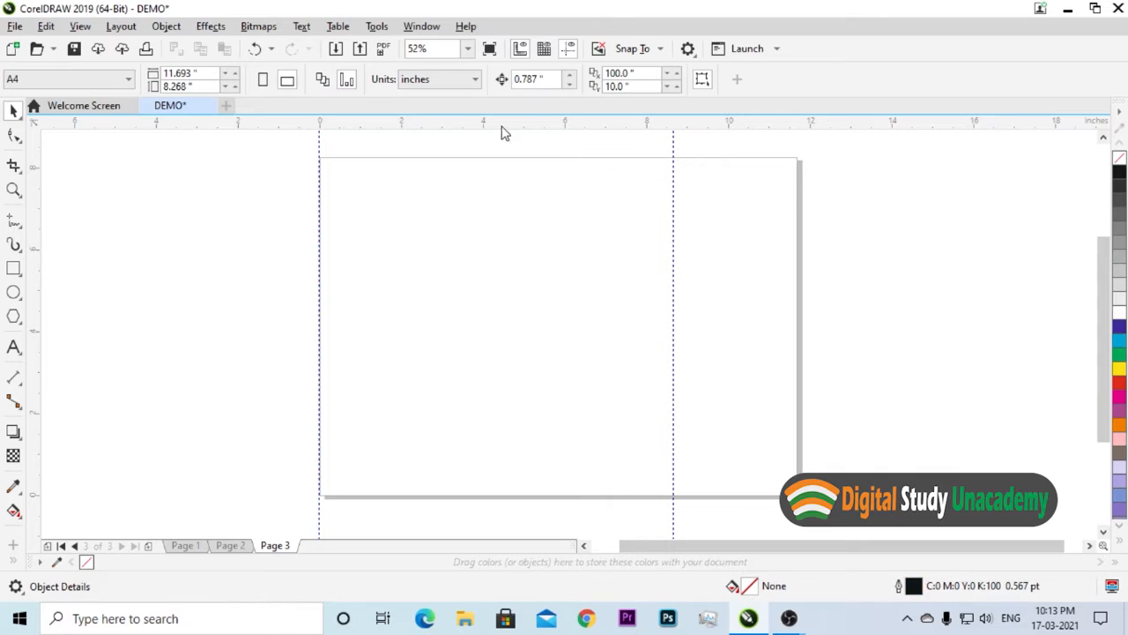
Step: Set the nudge distance to 1 inch
click(552, 79)
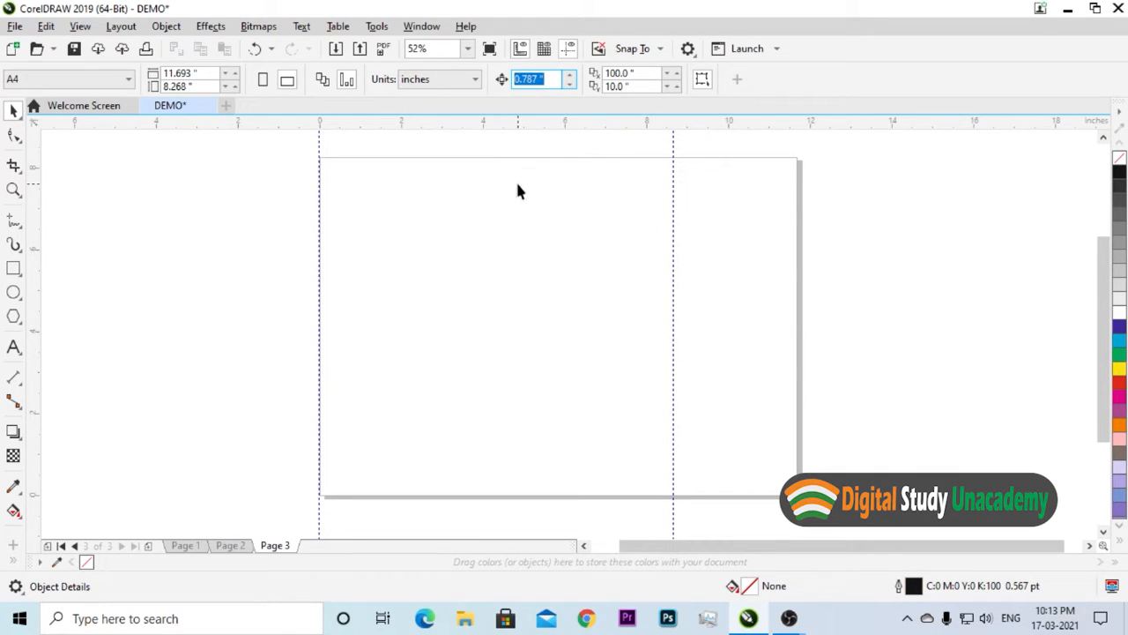
text(1)
key(Return)
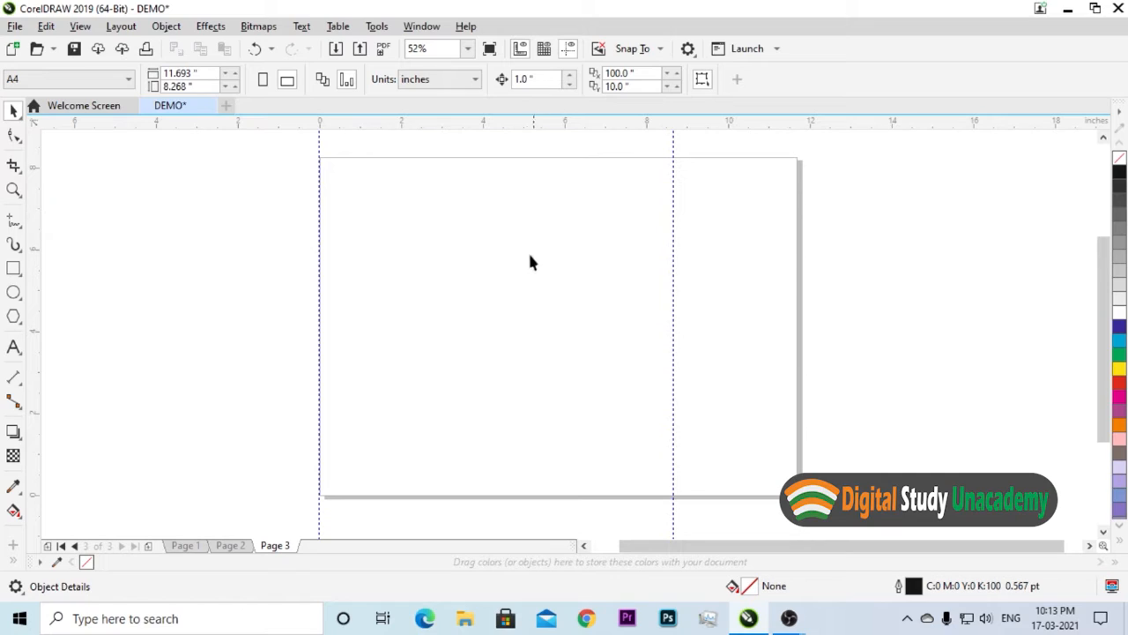
Step: Nudge the guideline at the page's left edge 6 inches to the right in 1-inch increments
click(320, 162)
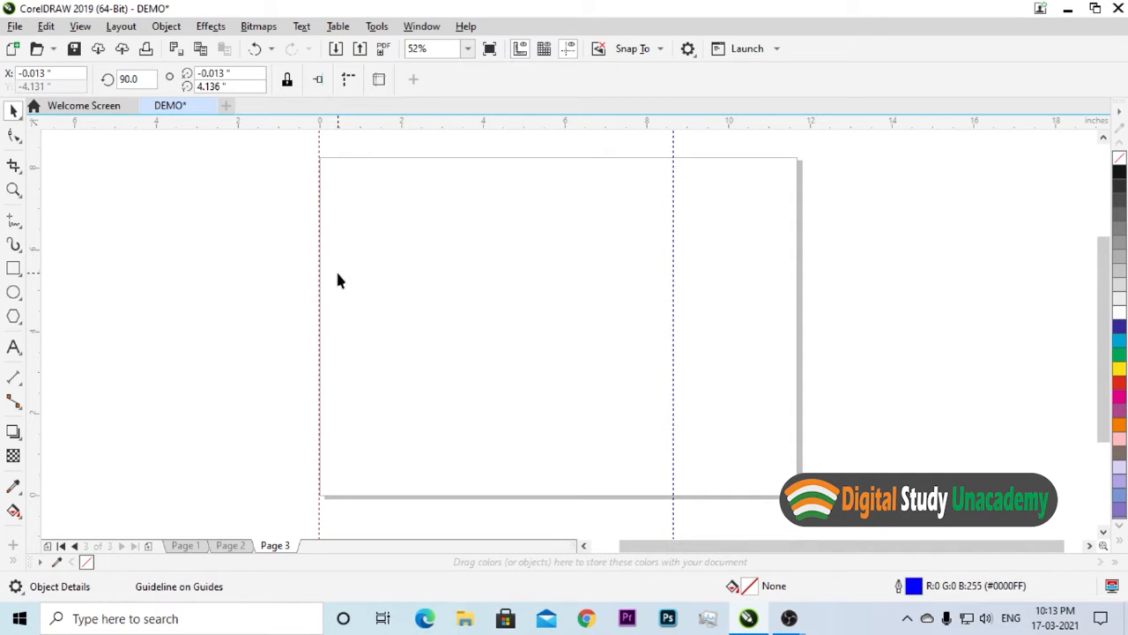
key(Right)
key(Right)
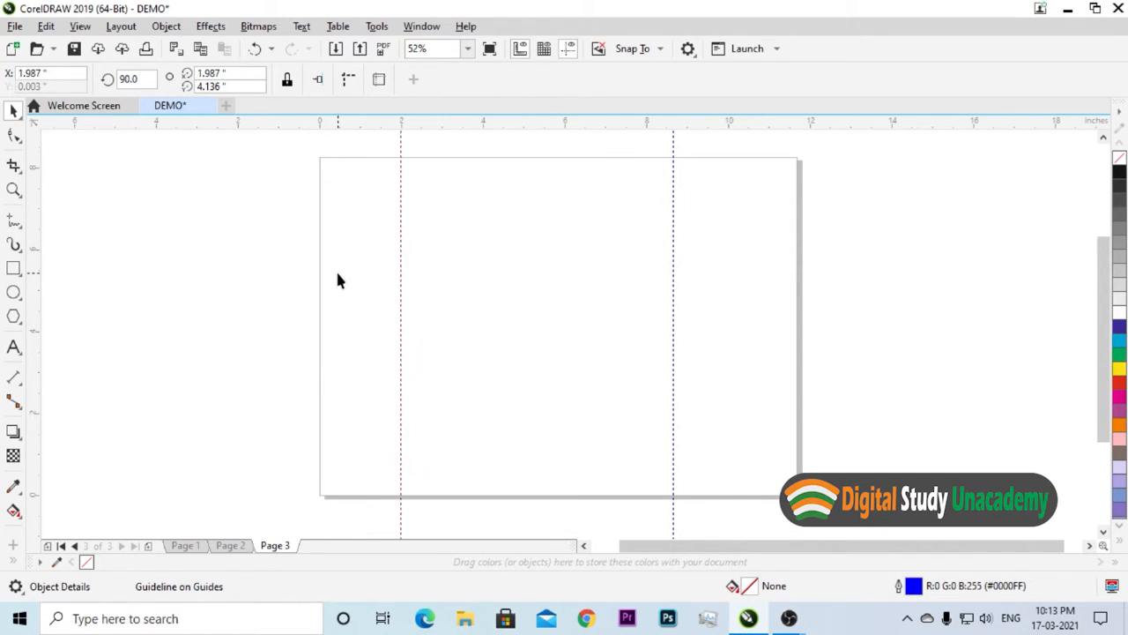
key(Right)
key(Right)
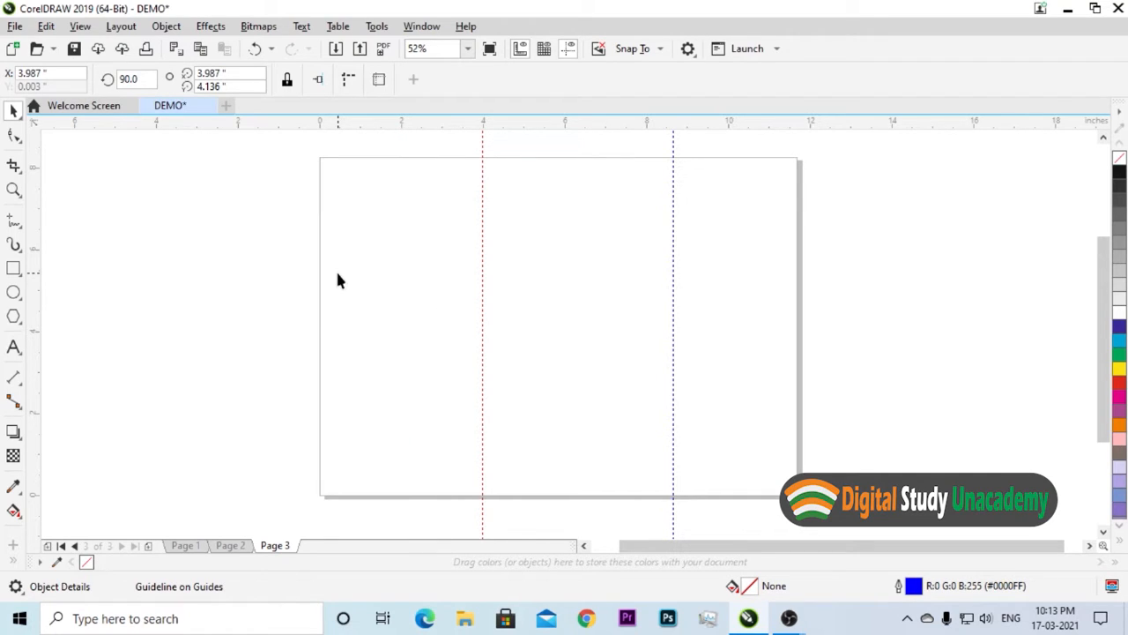
key(Right)
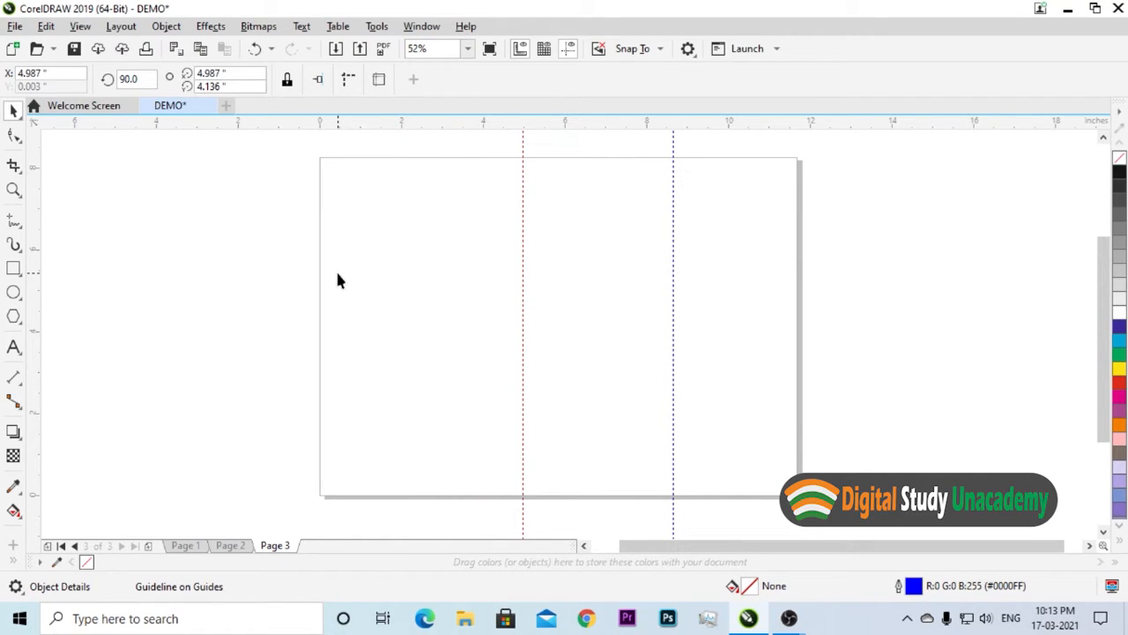
key(Right)
scroll(334, 268, down, 2)
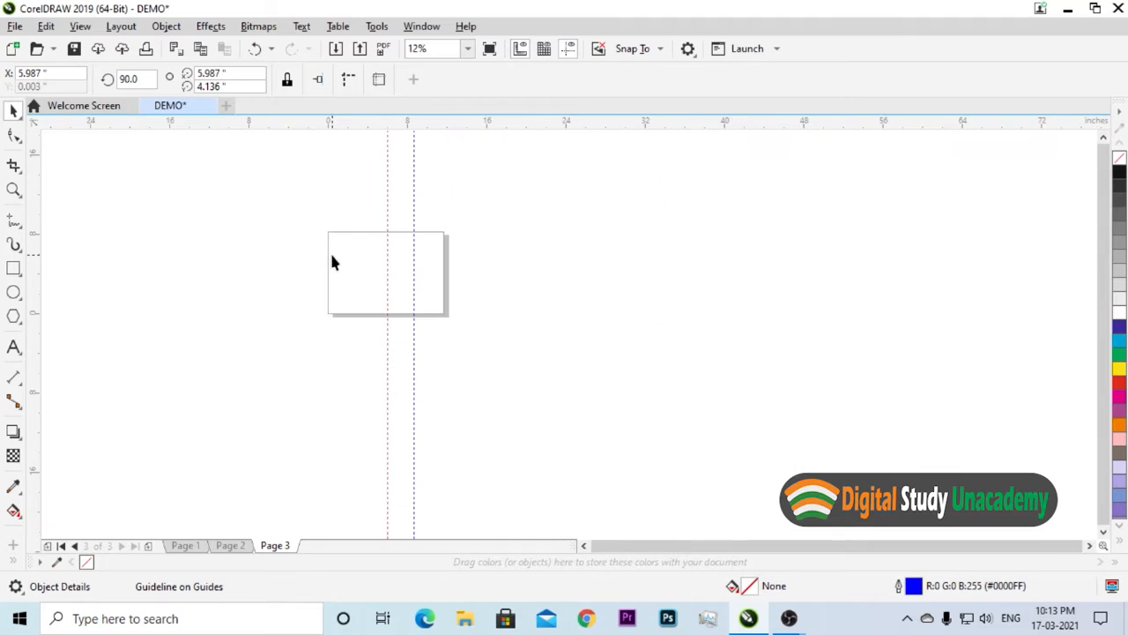
Step: Move the left one of the two vertical guidelines back to the page's left edge
scroll(330, 255, up, 1)
scroll(332, 268, up, 1)
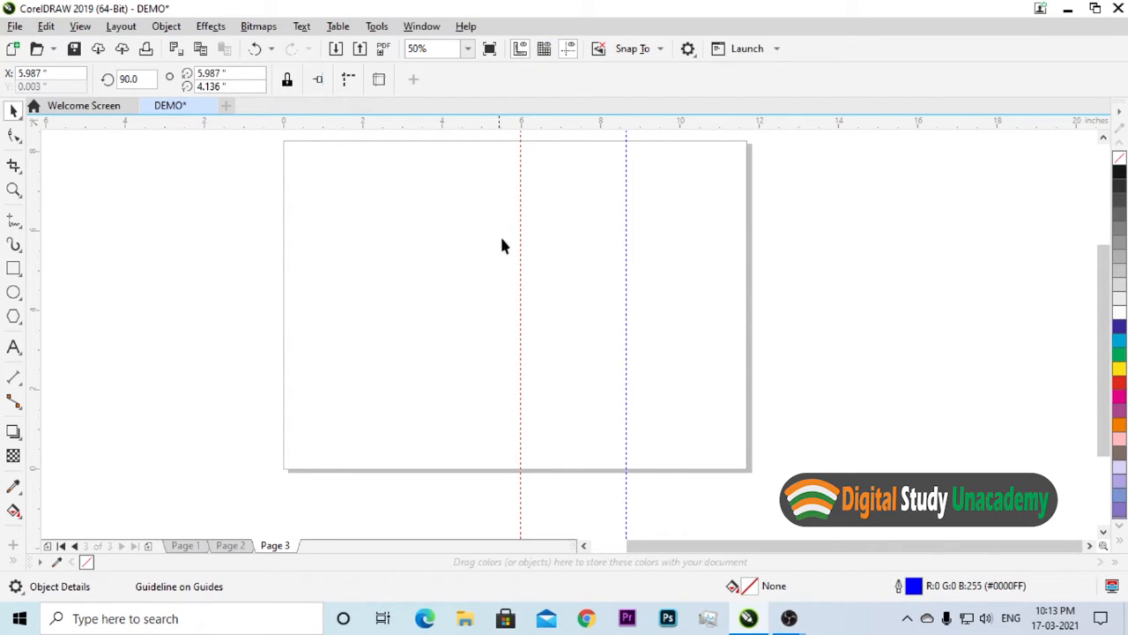
drag(520, 251, 284, 268)
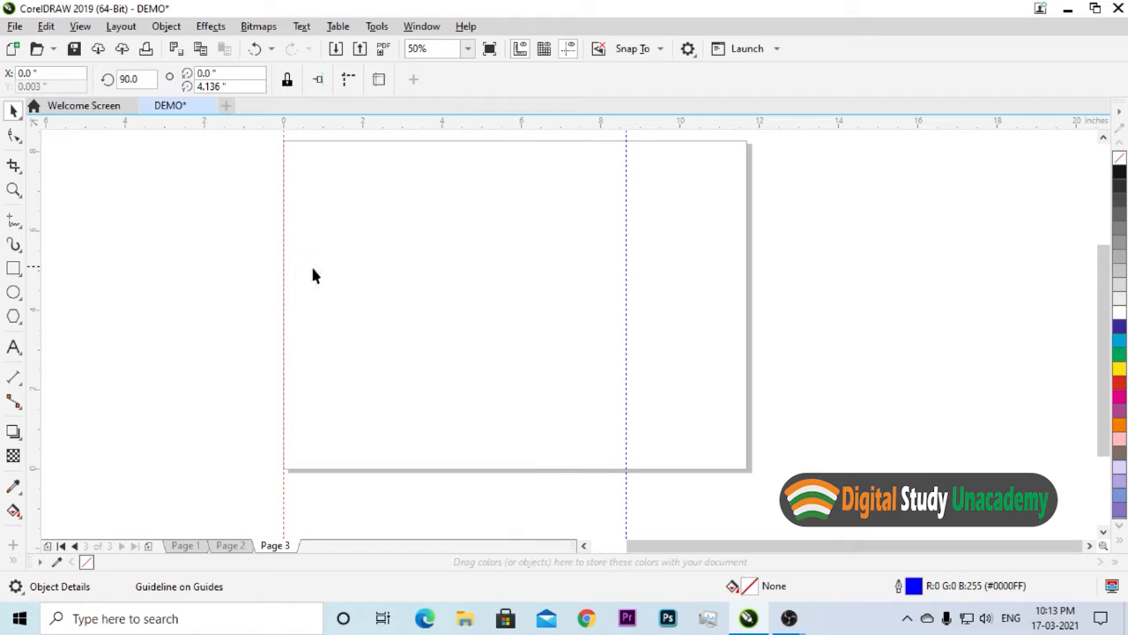
Step: Set the nudge distance to 0.5 inch and nudge the guideline at the page's left edge one increment to the right
click(414, 214)
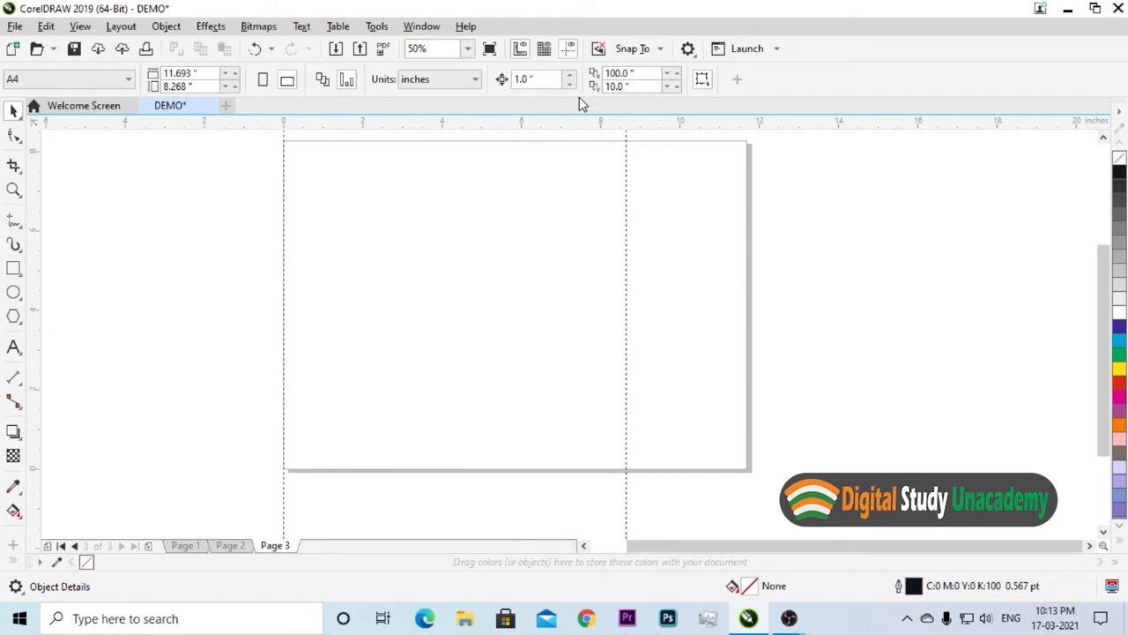
drag(552, 78, 502, 81)
text(0.5)
key(Return)
click(285, 244)
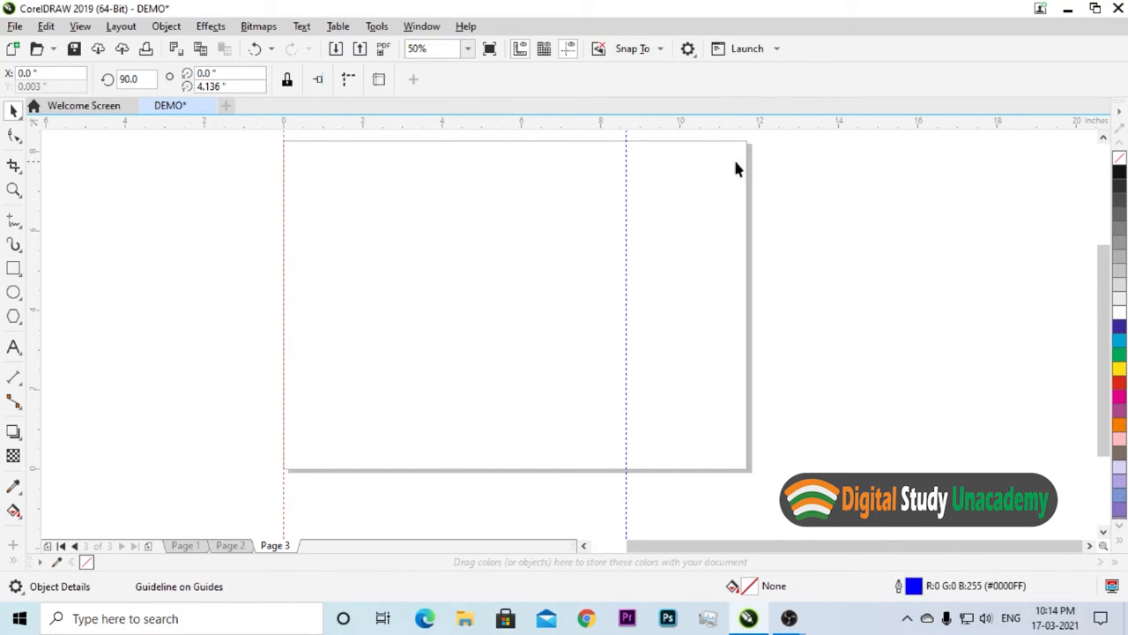
click(284, 227)
key(Right)
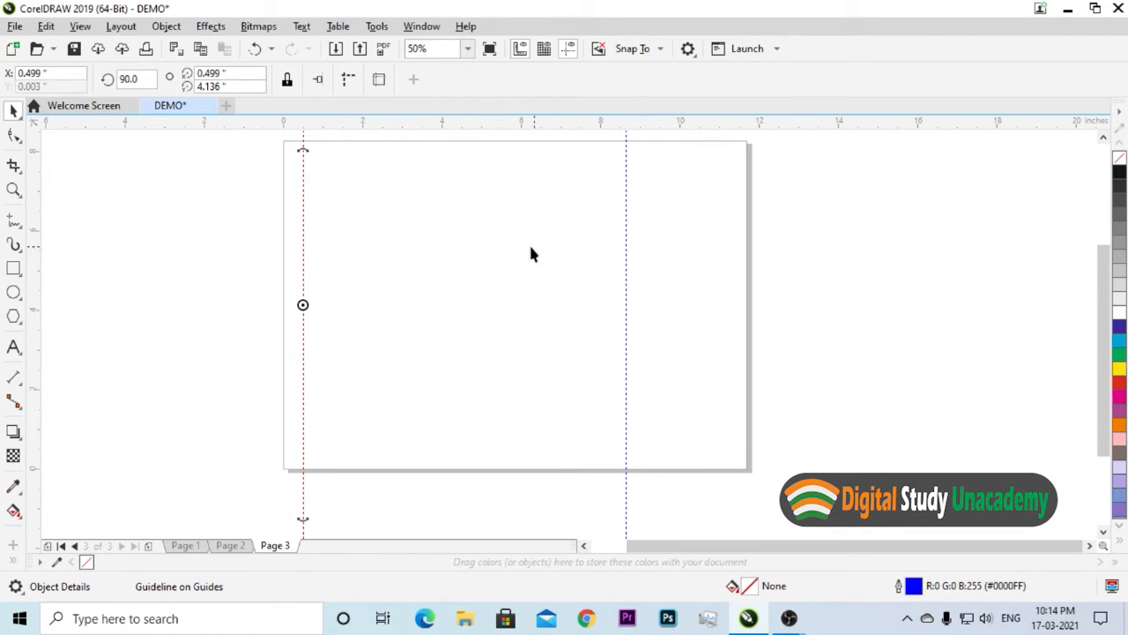
Step: Move the other vertical guideline to the page's right edge and nudge it 0.5 inch inward
click(577, 254)
click(627, 251)
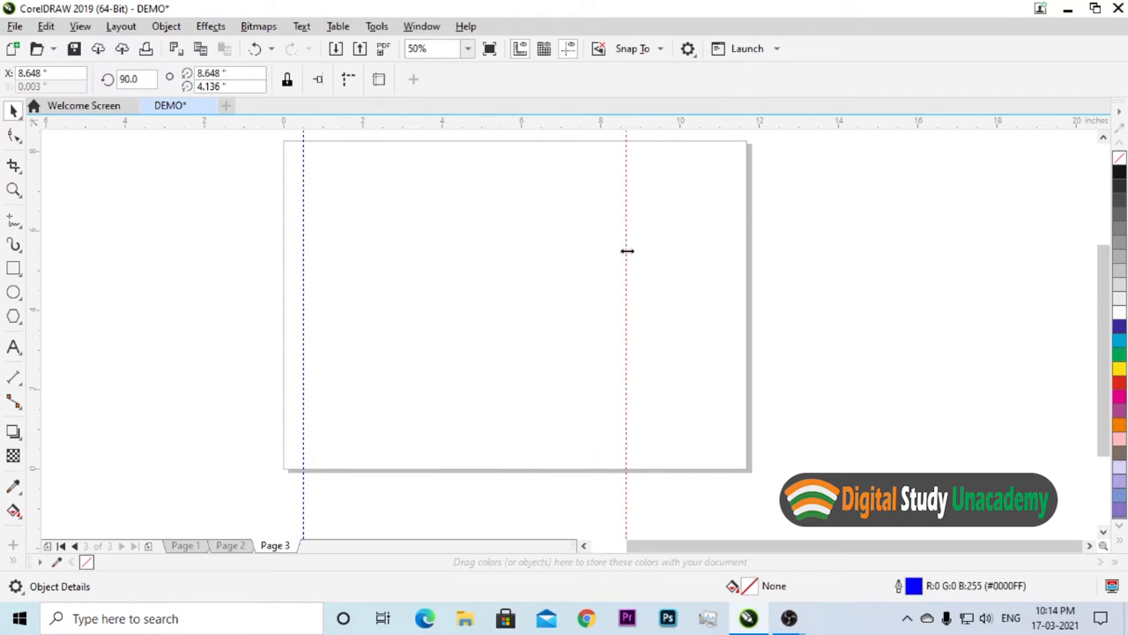
drag(627, 252, 745, 254)
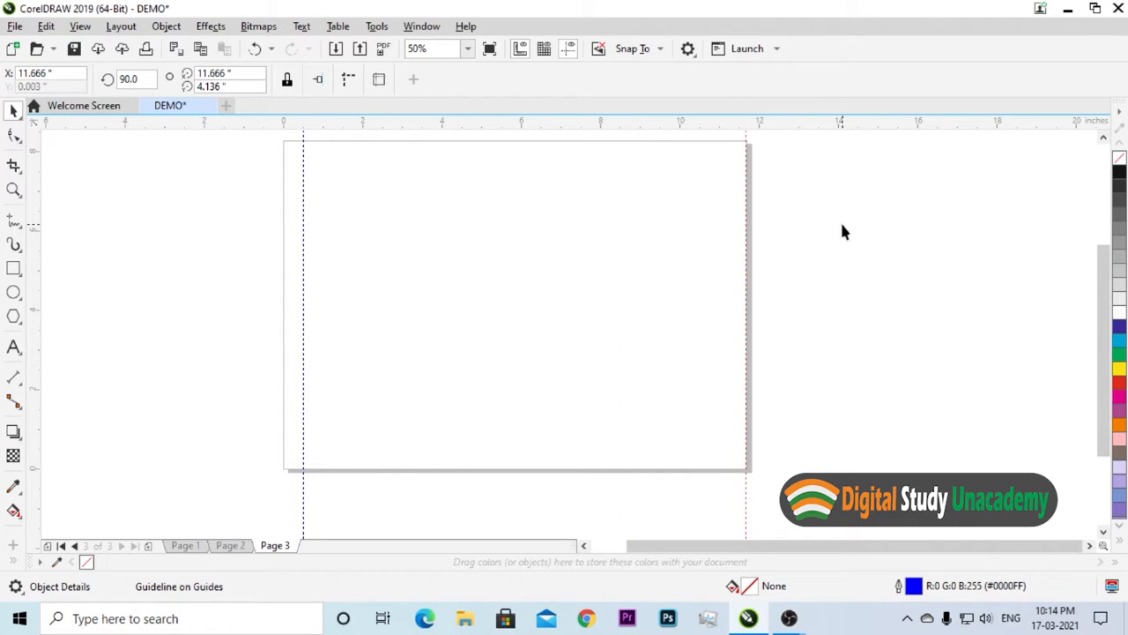
click(743, 237)
key(Left)
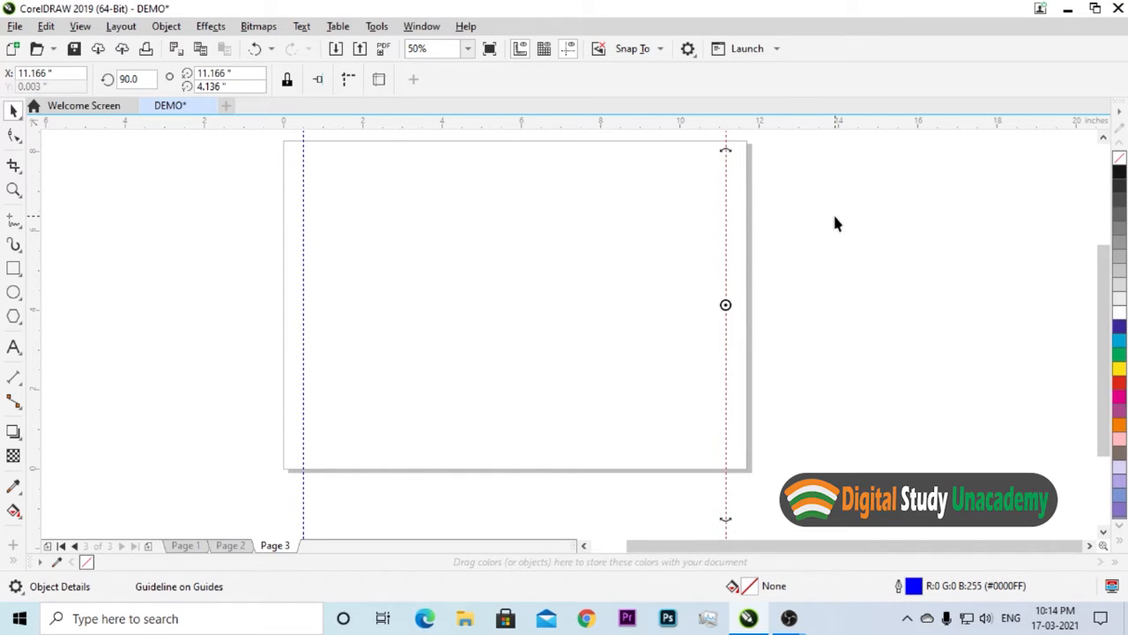
Step: Add a horizontal guideline at the page's top edge and nudge it 0.5 inch down
drag(622, 128, 628, 148)
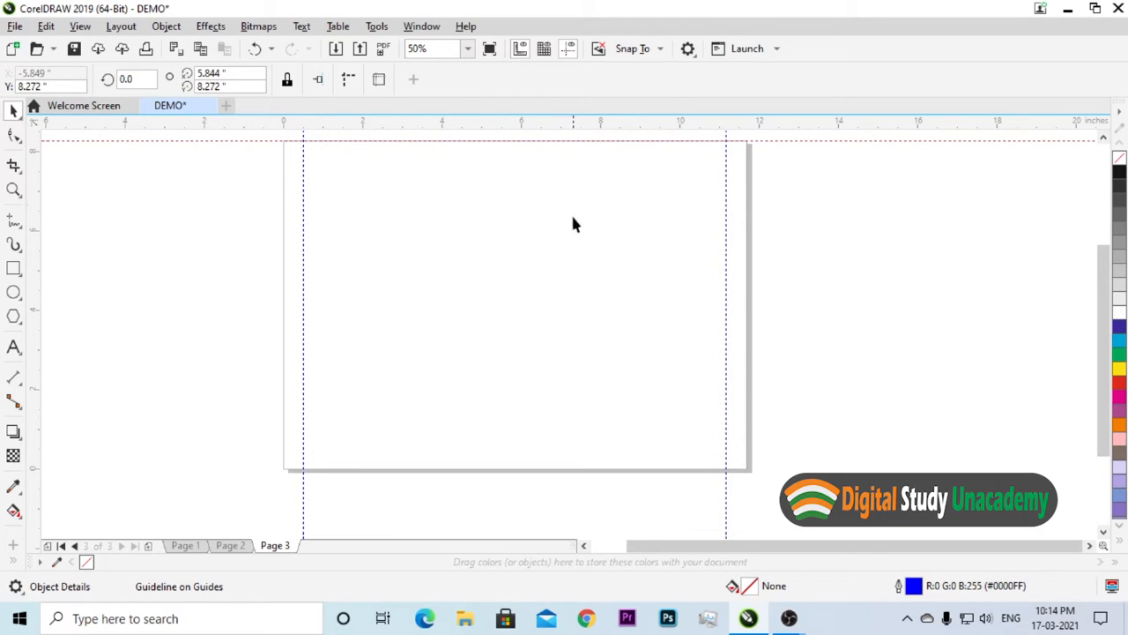
click(570, 139)
click(569, 141)
key(Down)
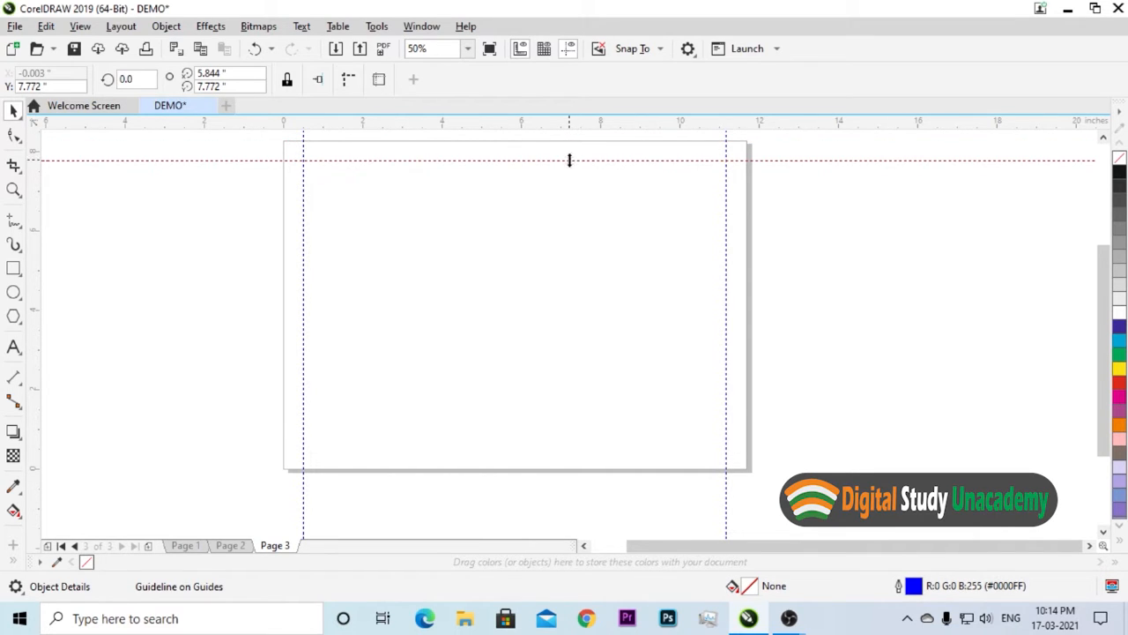
Step: Move the horizontal guideline to the page's bottom edge and nudge it 0.5 inch up
drag(570, 160, 590, 468)
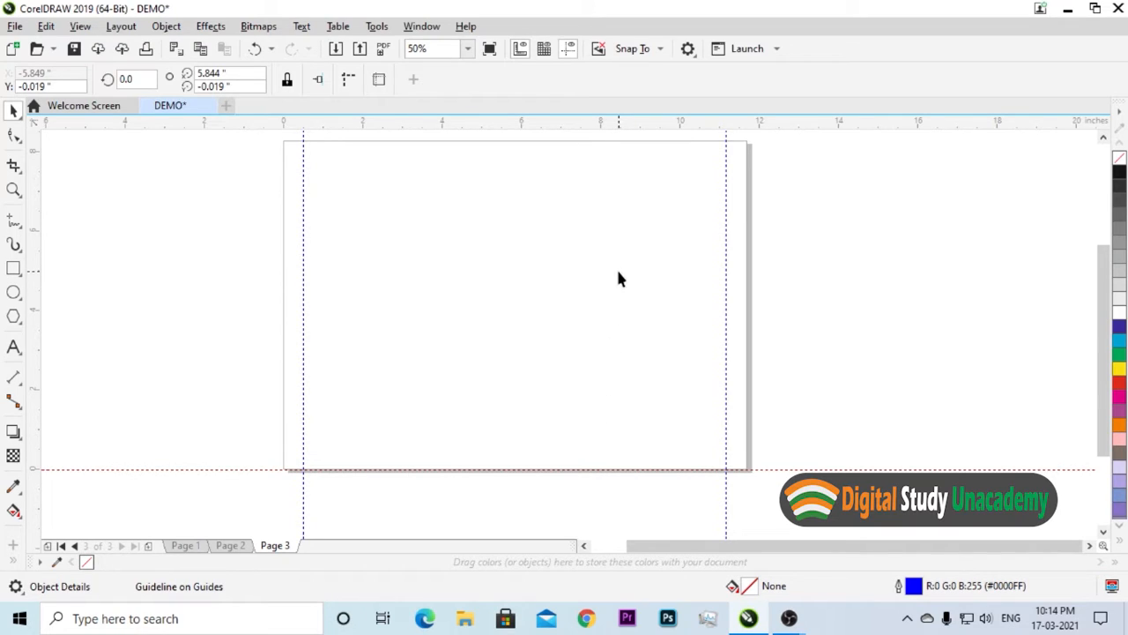
click(543, 469)
key(Up)
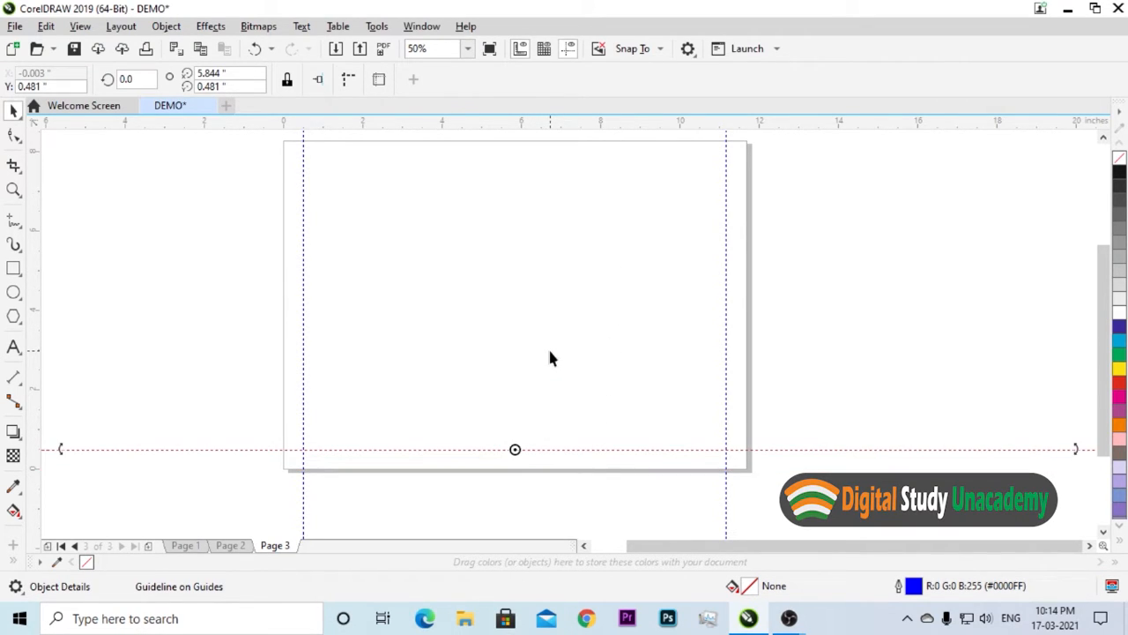
Step: Add a second horizontal guideline at the page's top edge and nudge it 0.5 inch down to complete the margins
scroll(503, 255, down, 2)
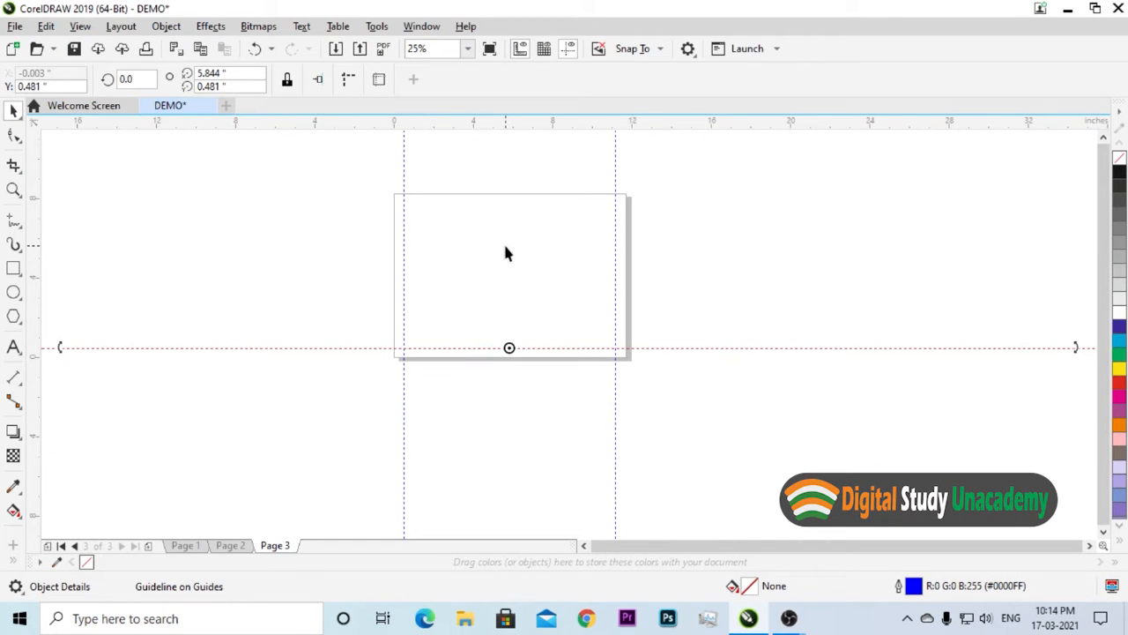
drag(496, 126, 516, 206)
click(514, 194)
key(Down)
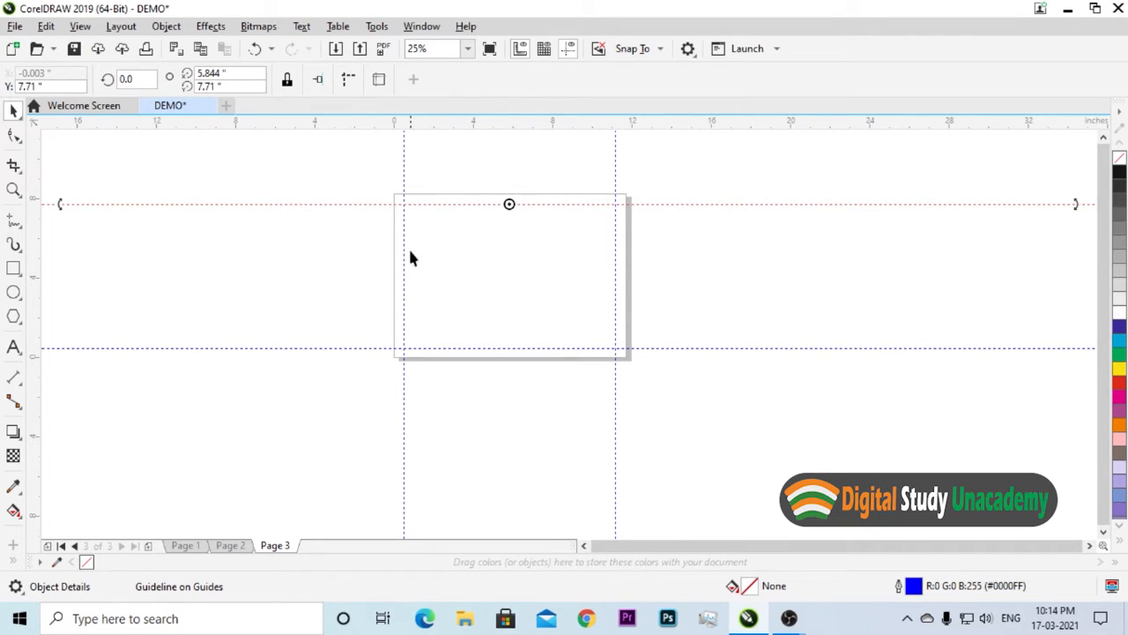
click(708, 179)
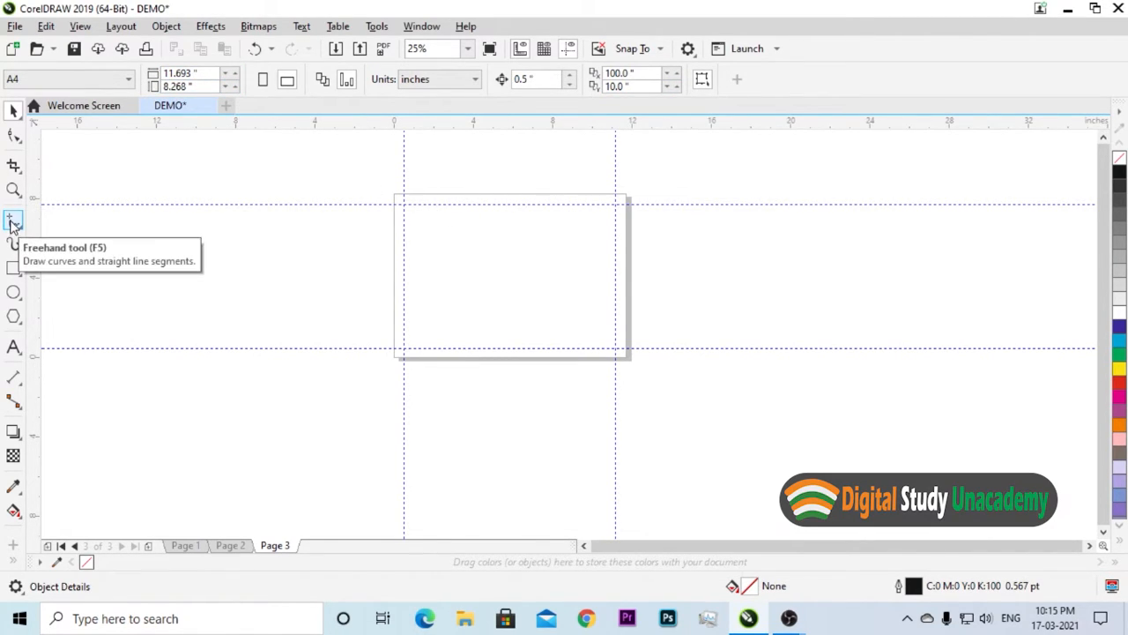
Step: Draw a rectangle about 5.9 by 4.5 inches in the upper-left part of the guideline frame, leaving it unselected
click(13, 269)
drag(415, 223, 532, 310)
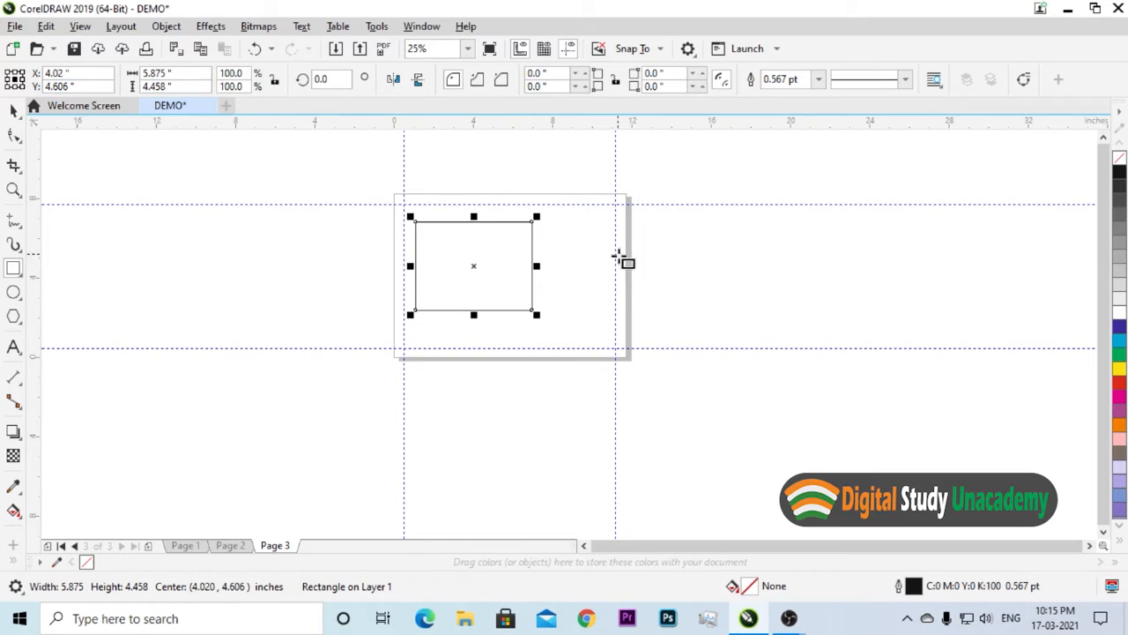
click(13, 110)
click(611, 247)
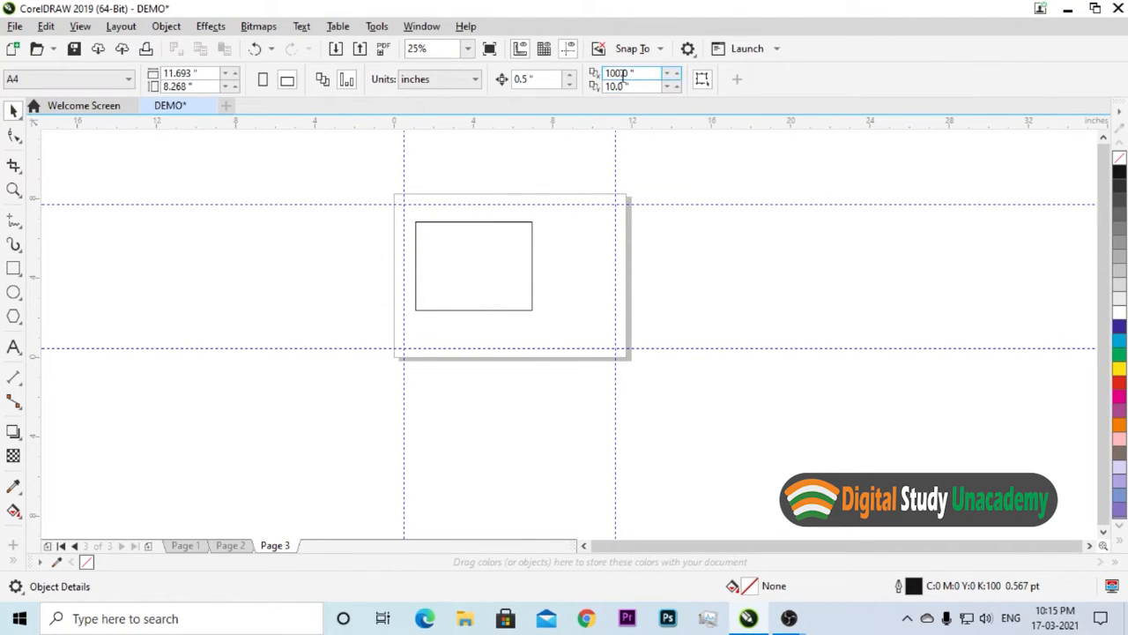
Step: Set both the horizontal and vertical duplicate distances to 0 inches
double_click(641, 74)
text(0)
key(Tab)
text(0)
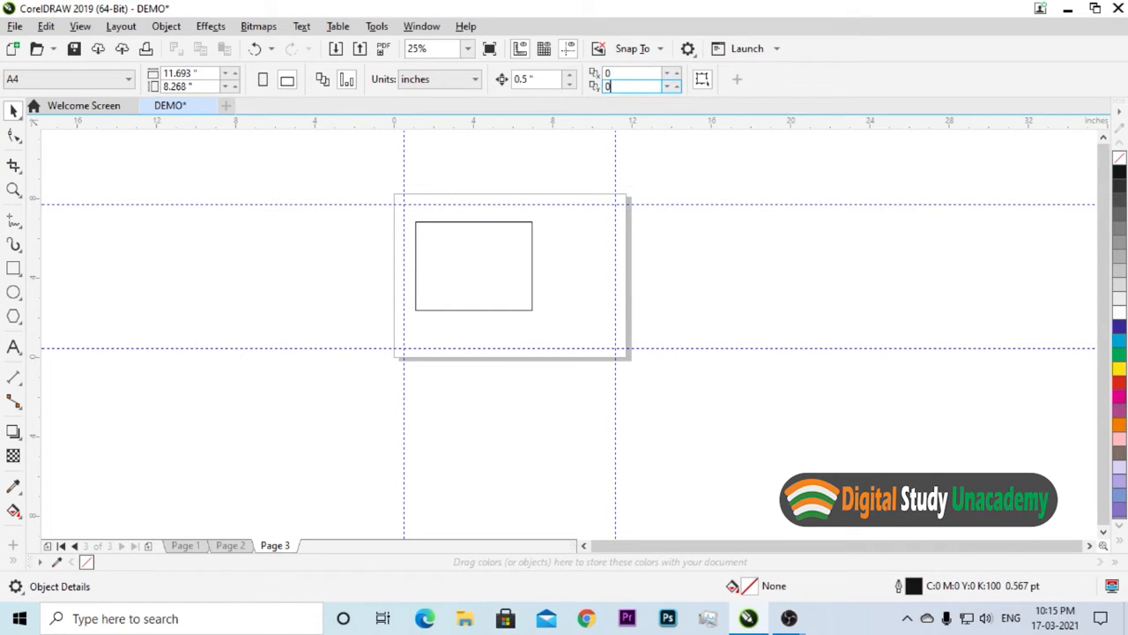
key(Return)
Step: Scale the rectangle down to about 2.5 by 1.9 inches and place a copy just to its right
click(478, 261)
drag(533, 311, 466, 291)
drag(448, 247, 501, 241)
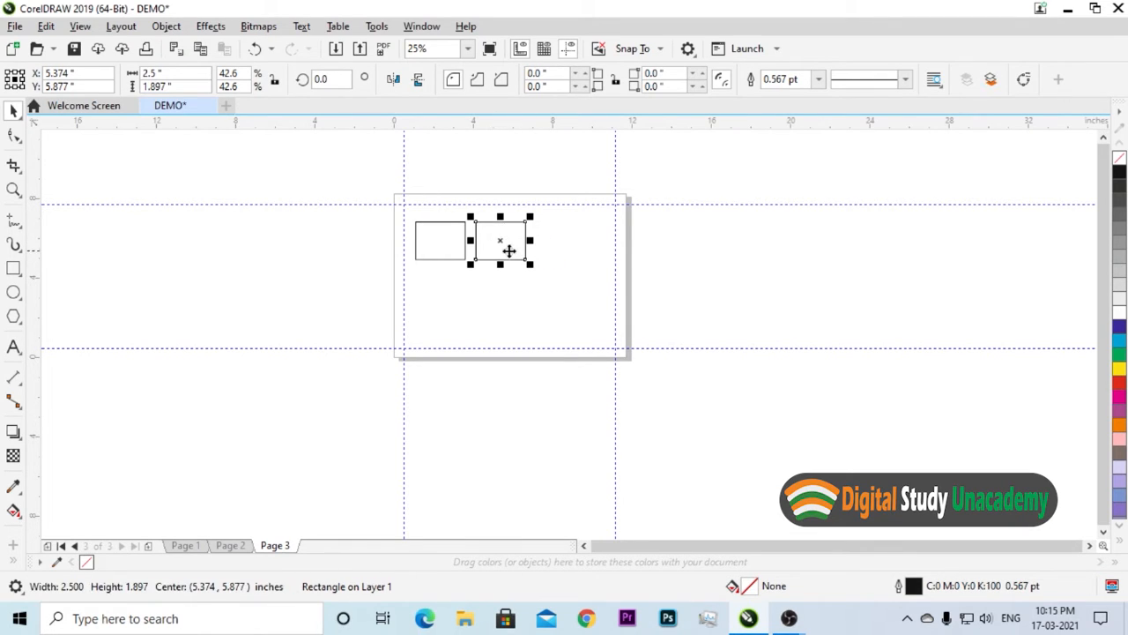
click(503, 240)
click(442, 248)
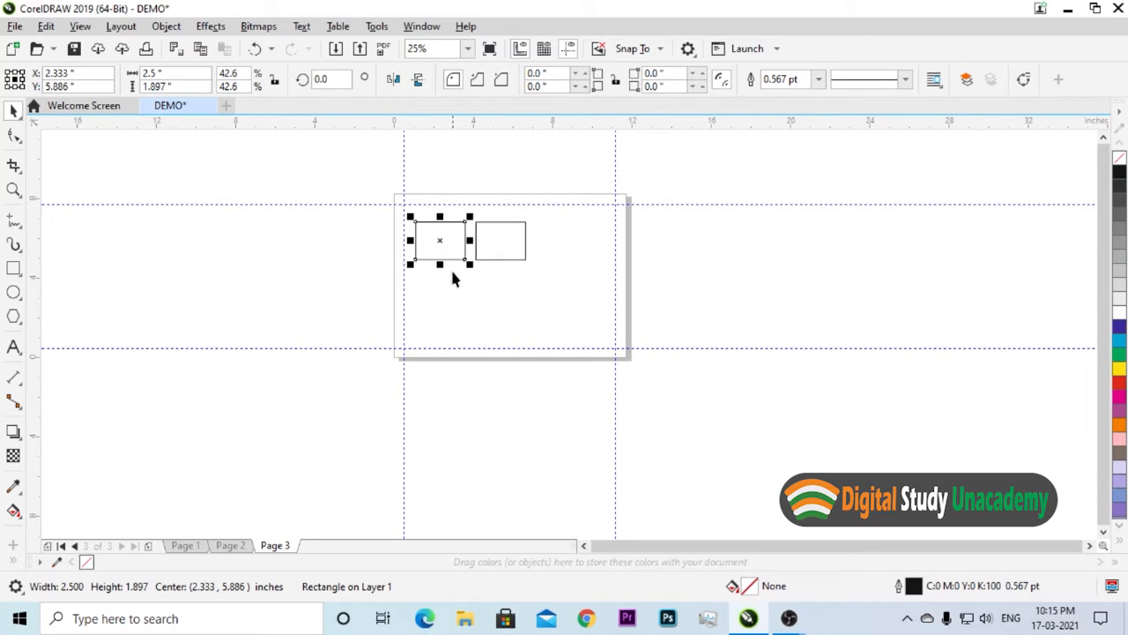
click(456, 282)
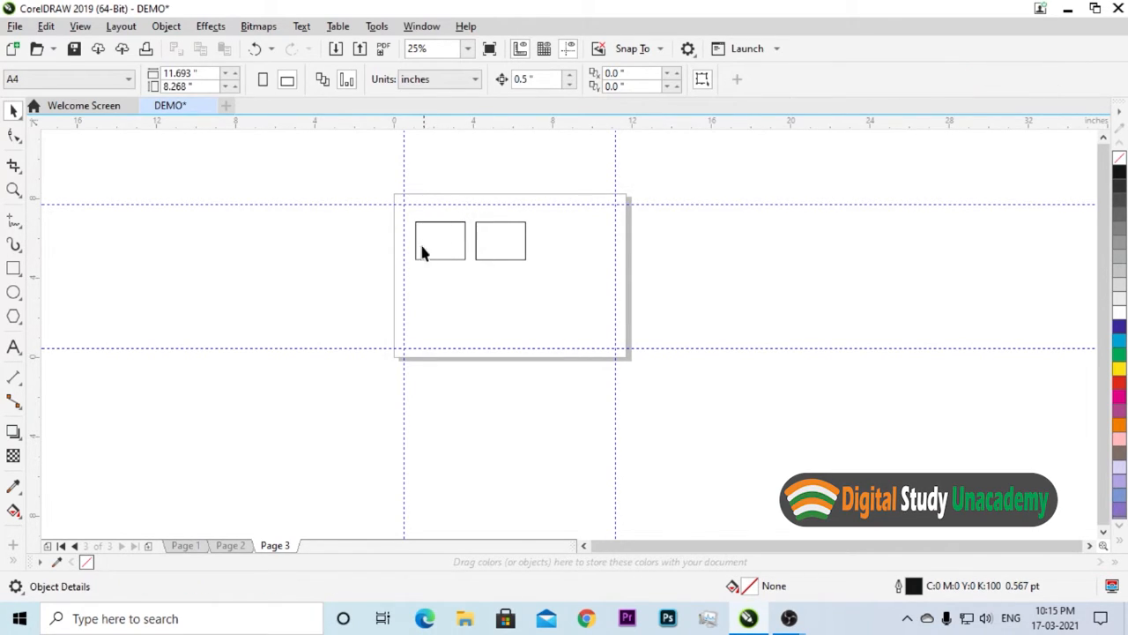
Step: Make another copy of the first rectangle and place it directly below the original
click(438, 239)
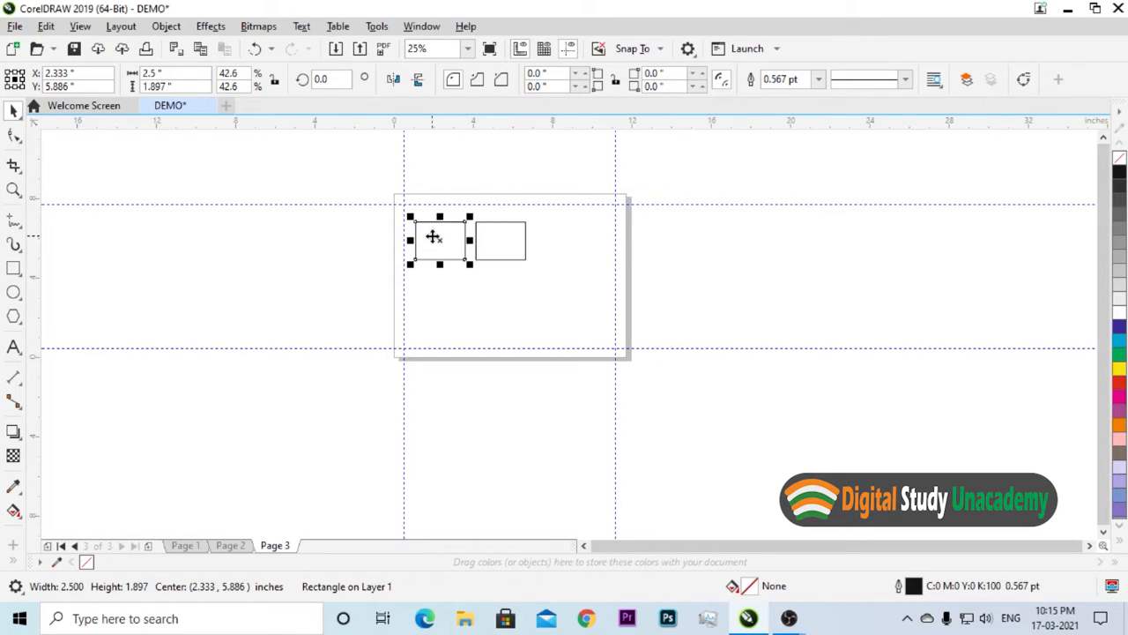
drag(440, 239, 483, 307)
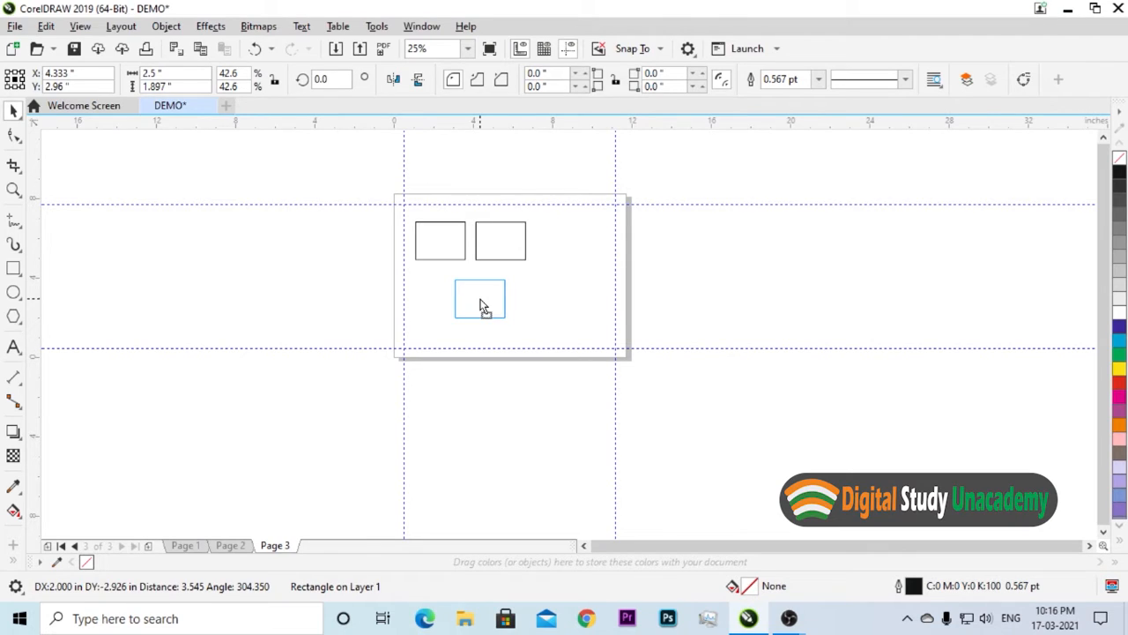
drag(483, 307, 481, 304)
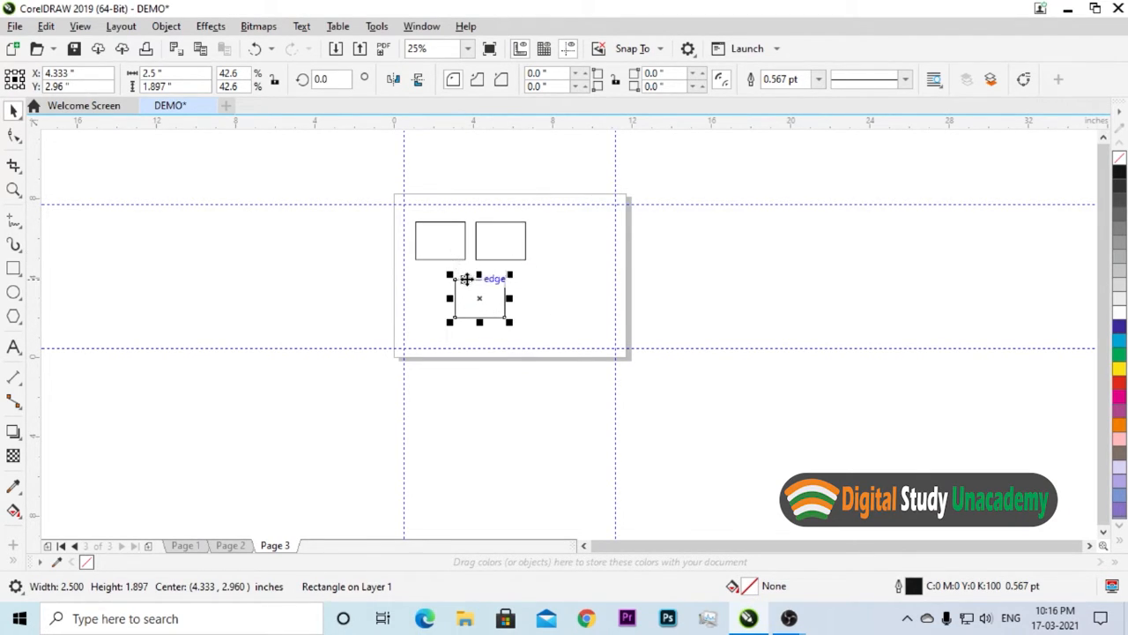
drag(466, 278, 427, 268)
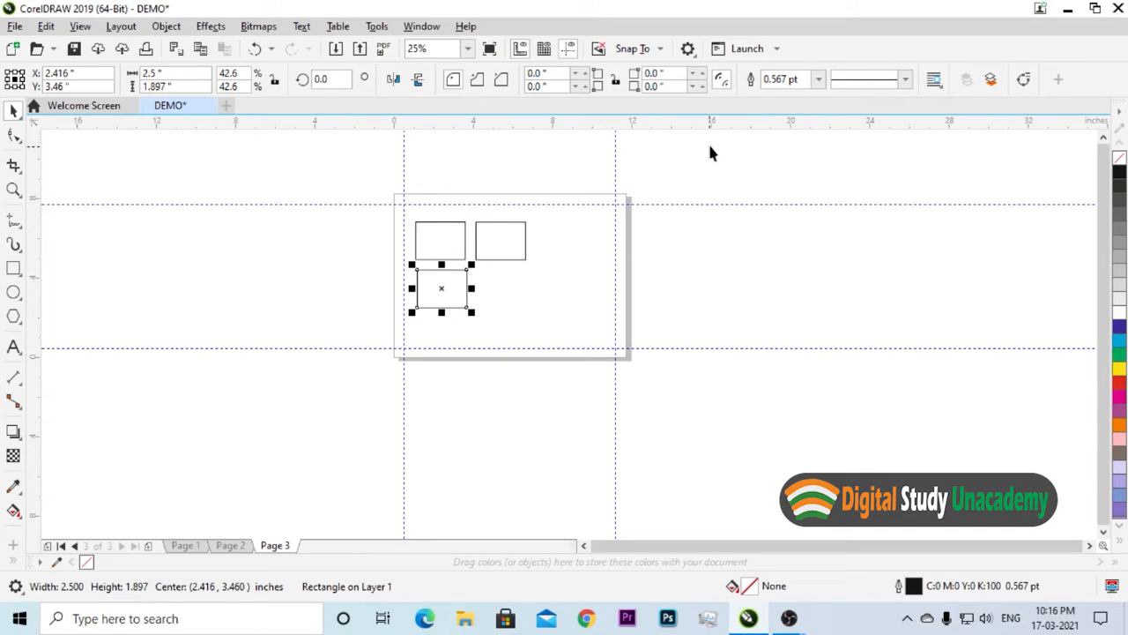
Step: Position the lower rectangle at X 3 inches and Y 5 inches
click(84, 74)
text(3.0)
key(Return)
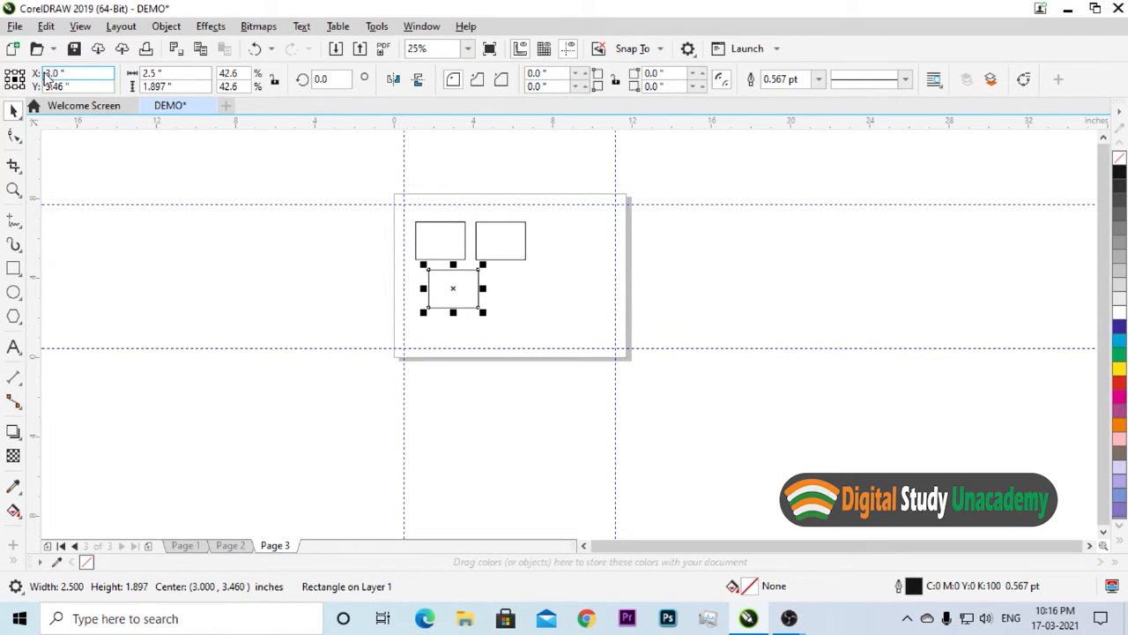
drag(74, 86, 34, 95)
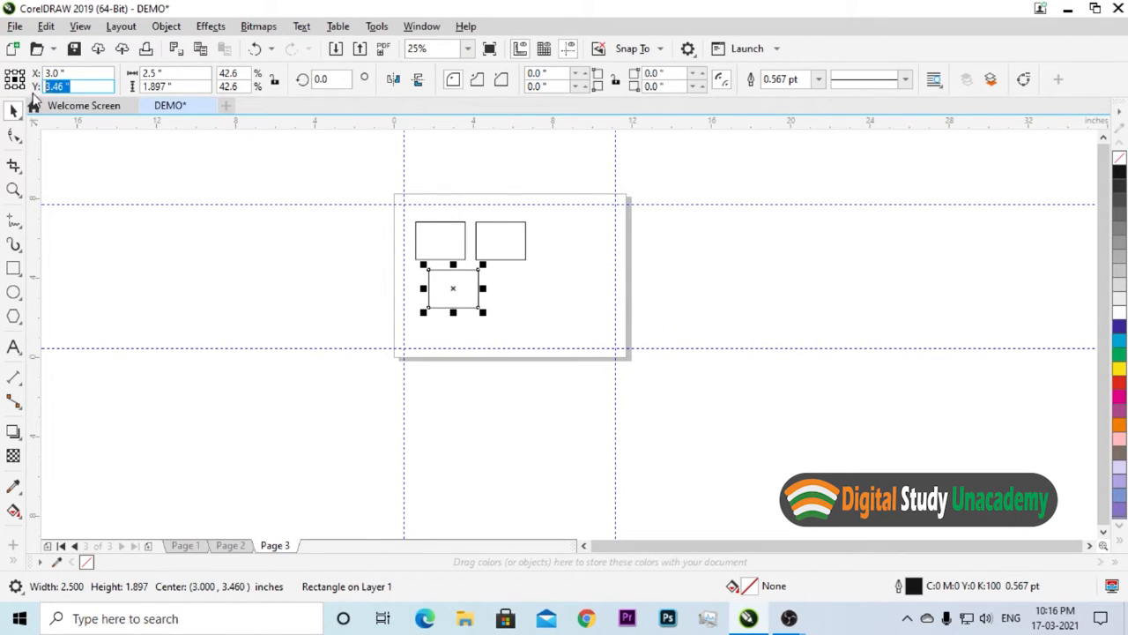
text(5)
key(Return)
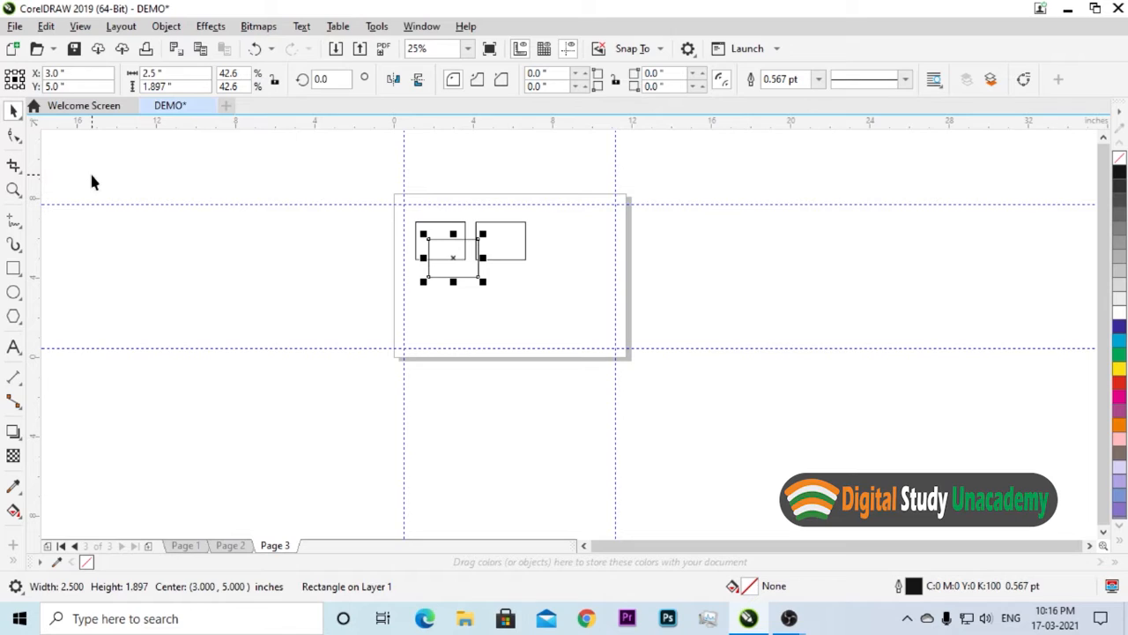
click(517, 298)
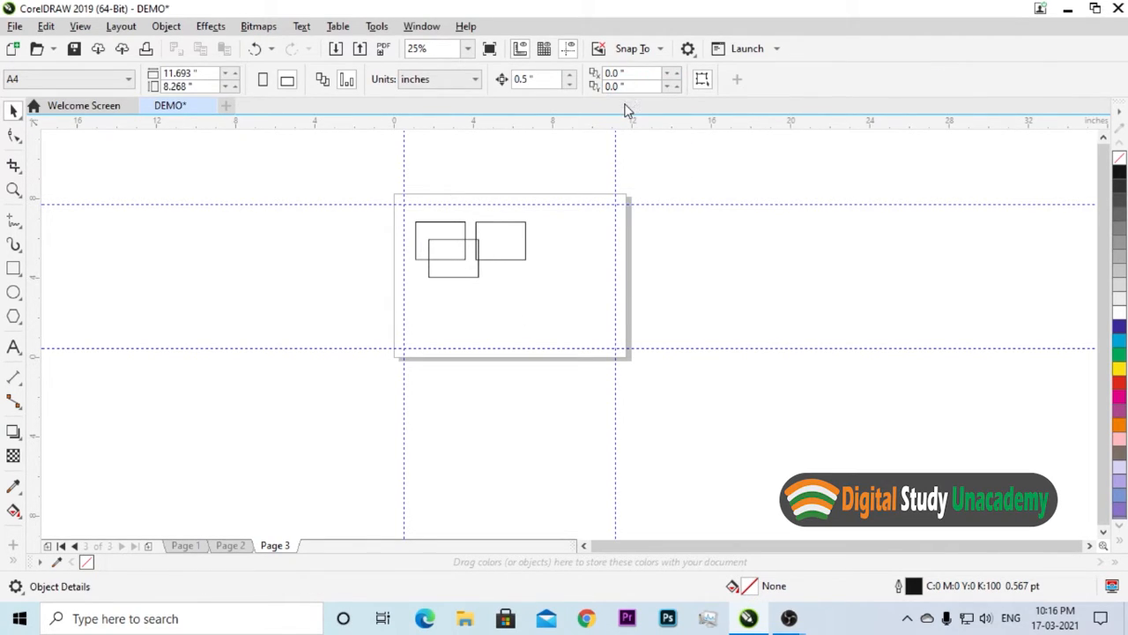
click(622, 75)
double_click(621, 75)
click(565, 271)
click(442, 255)
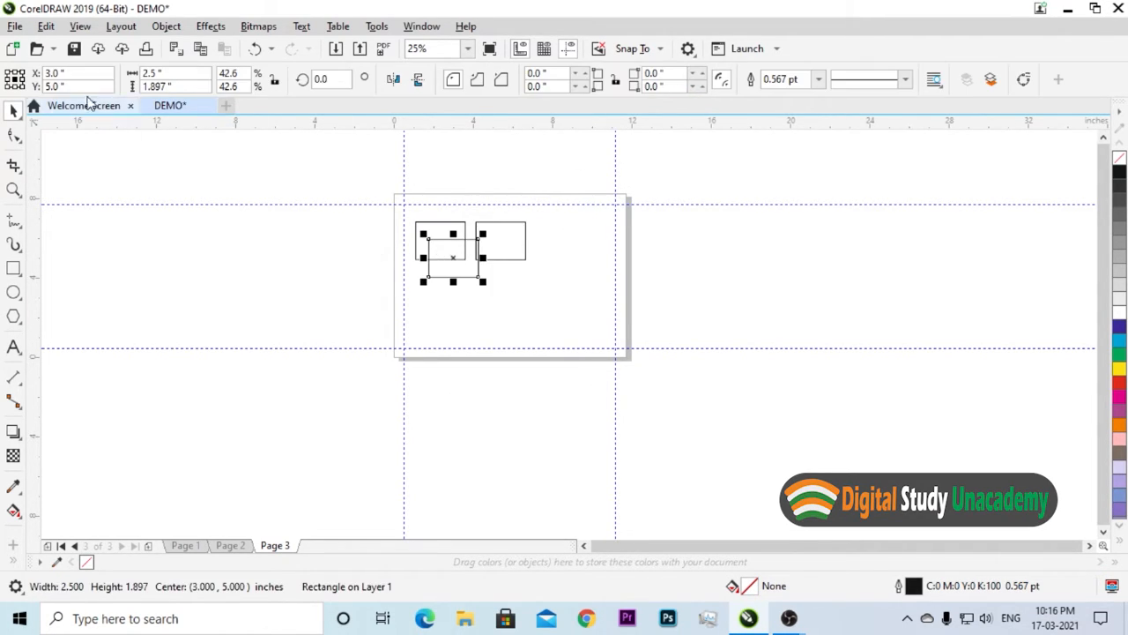
click(521, 270)
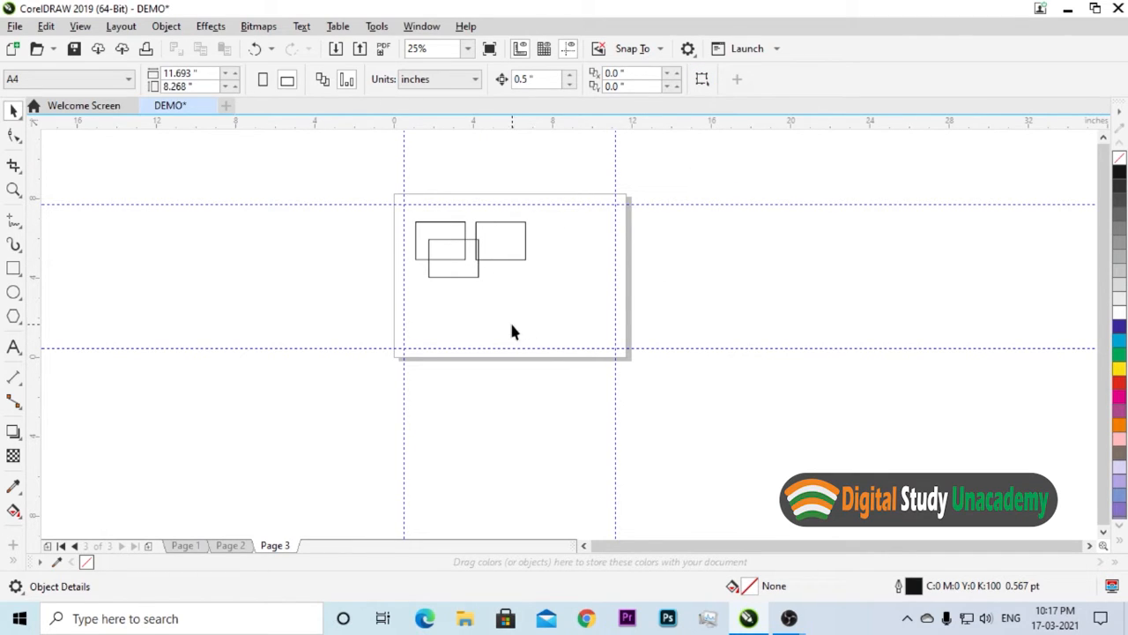
Step: Rearrange the rectangles and add three more copies so that all six overlap in the upper-left part of the page
scroll(476, 317, up, 1)
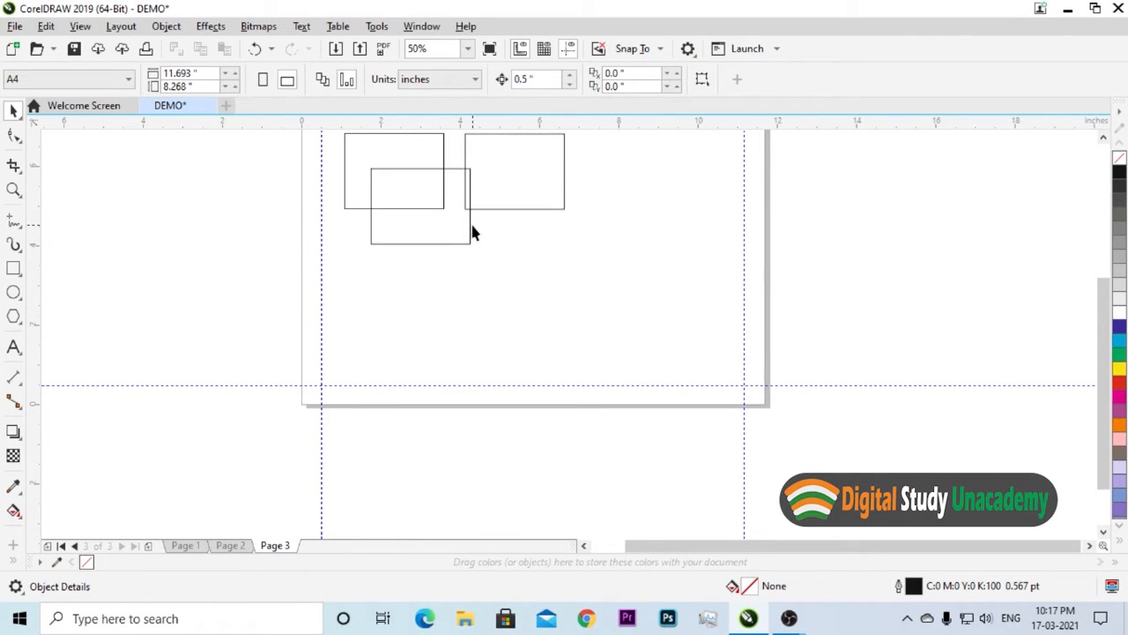
scroll(465, 157, down, 2)
scroll(465, 152, up, 3)
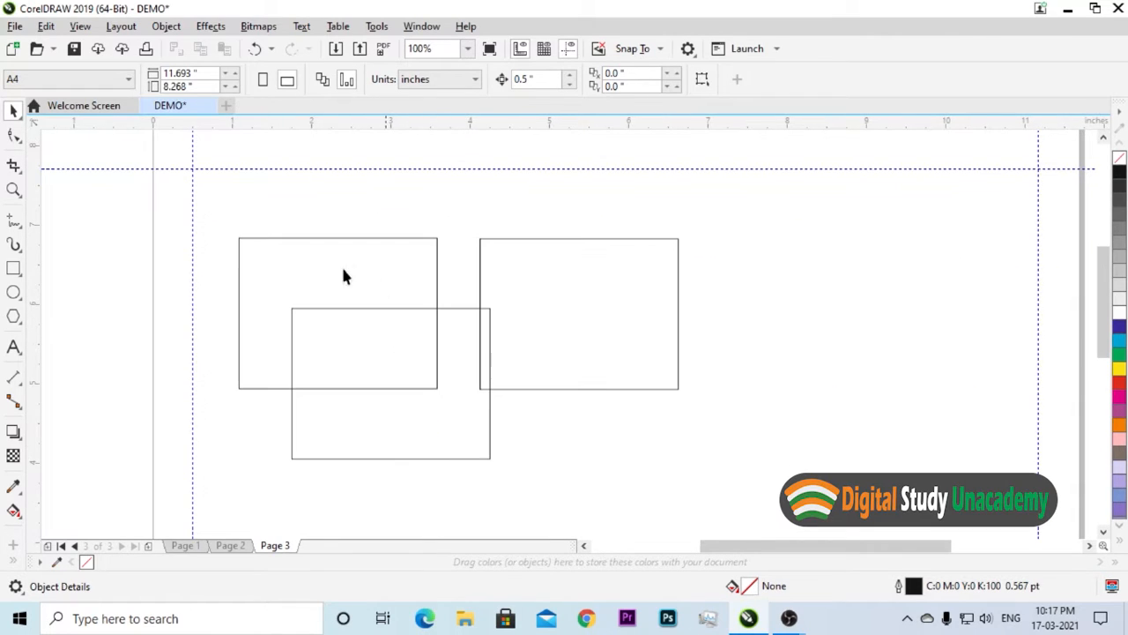
drag(365, 310, 240, 186)
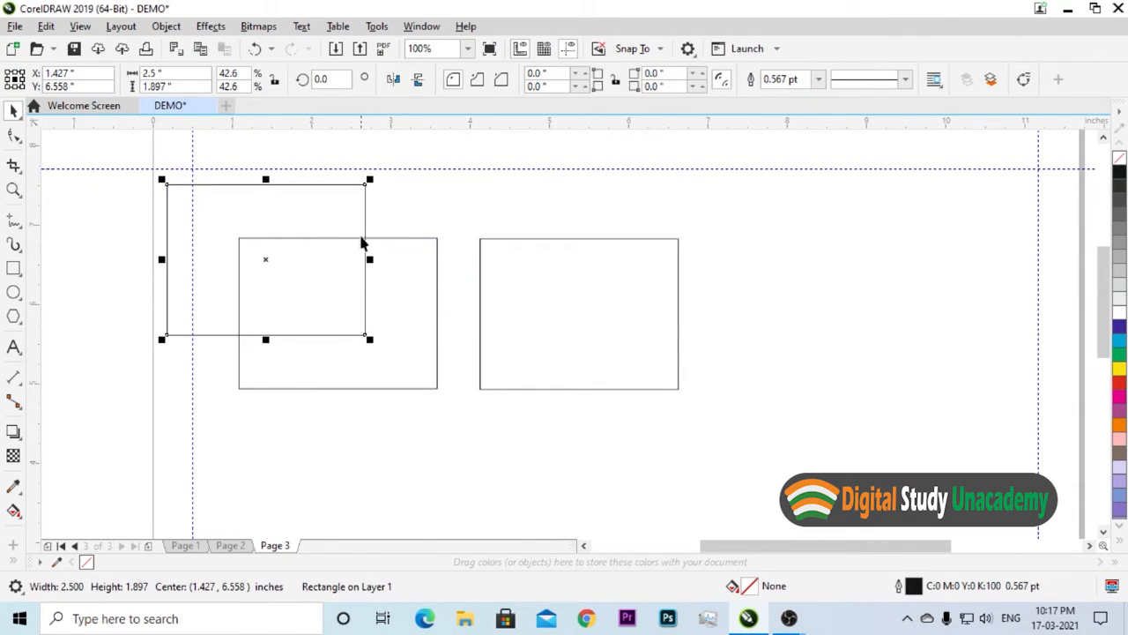
click(514, 239)
drag(578, 312, 406, 358)
drag(448, 283, 453, 171)
right_click(453, 171)
drag(441, 323, 345, 461)
click(246, 183)
drag(248, 184, 284, 185)
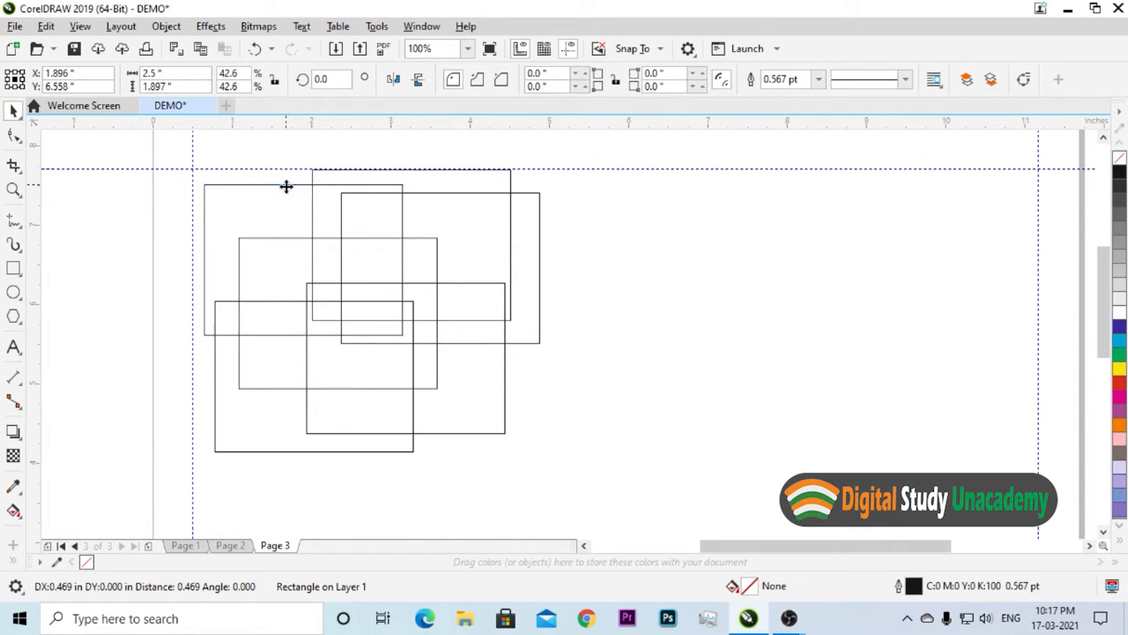
Step: Try to move the unfilled rectangles by their empty interiors instead of their outlines
click(612, 363)
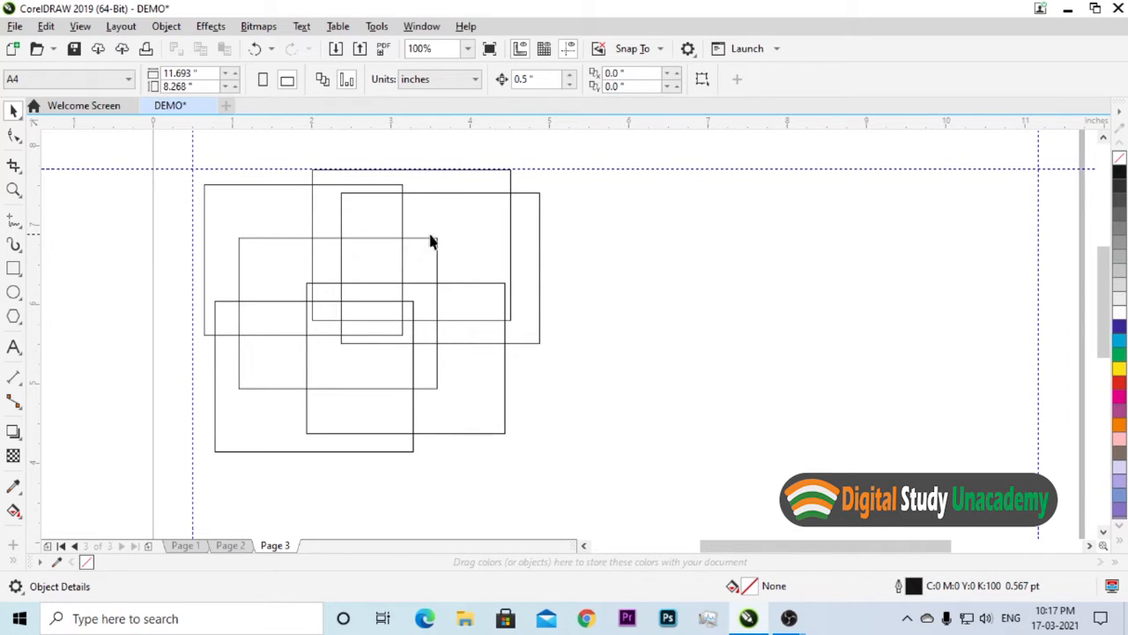
drag(589, 276, 593, 279)
drag(274, 346, 165, 529)
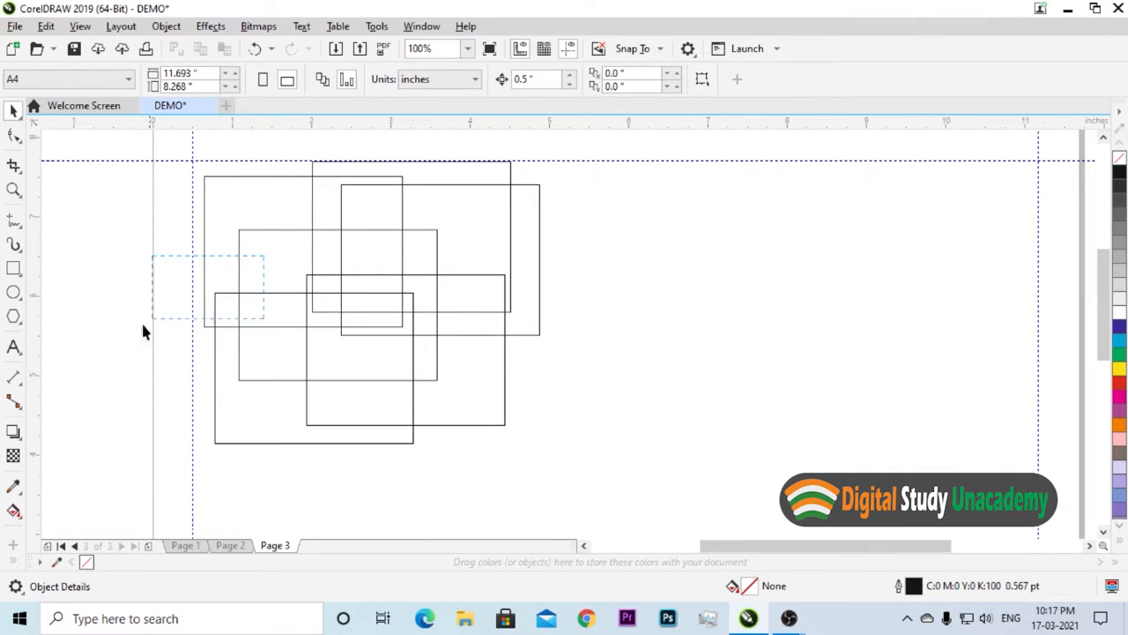
drag(143, 325, 144, 326)
drag(361, 235, 660, 384)
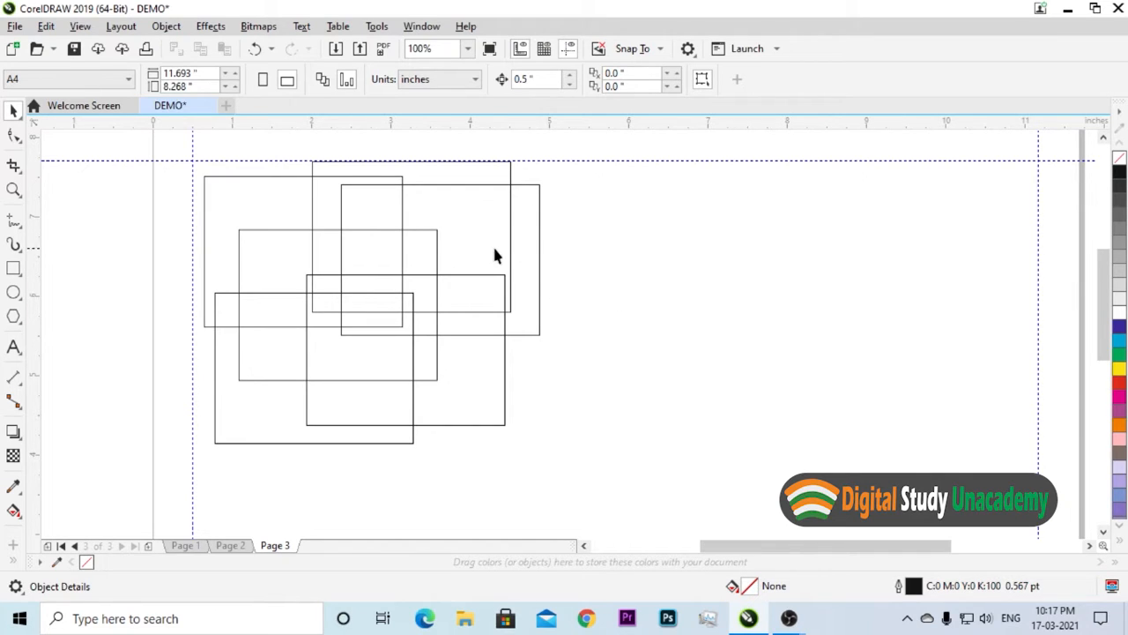
Step: Move the three rightmost rectangles of the overlapping group into the right half of the page and deselect them
drag(506, 240, 884, 299)
drag(506, 234, 752, 257)
drag(486, 320, 848, 274)
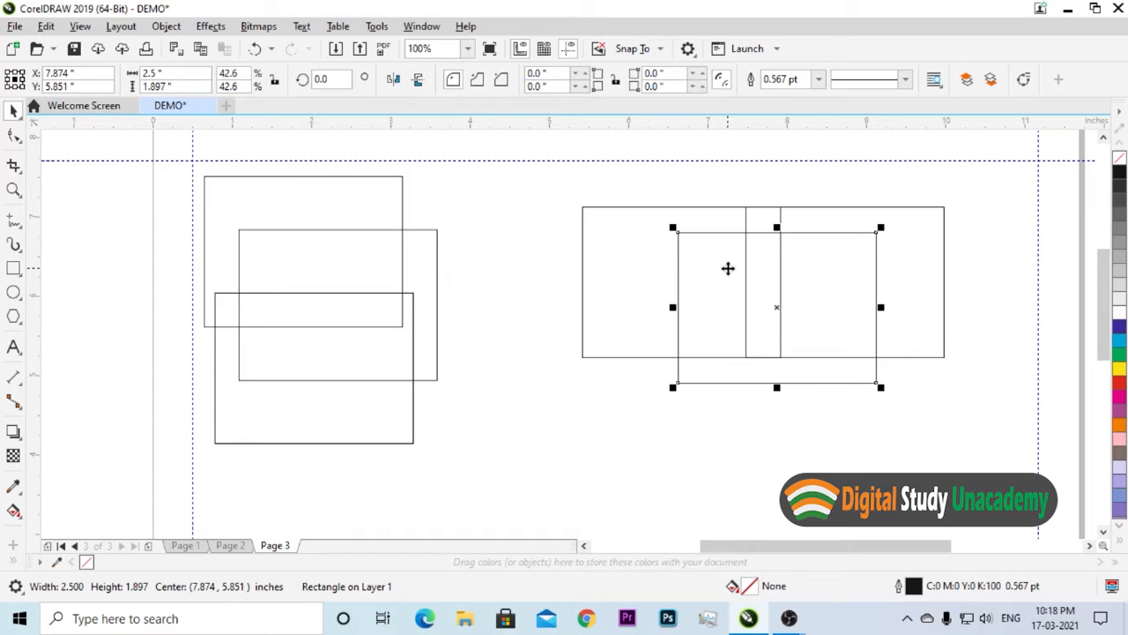
click(455, 317)
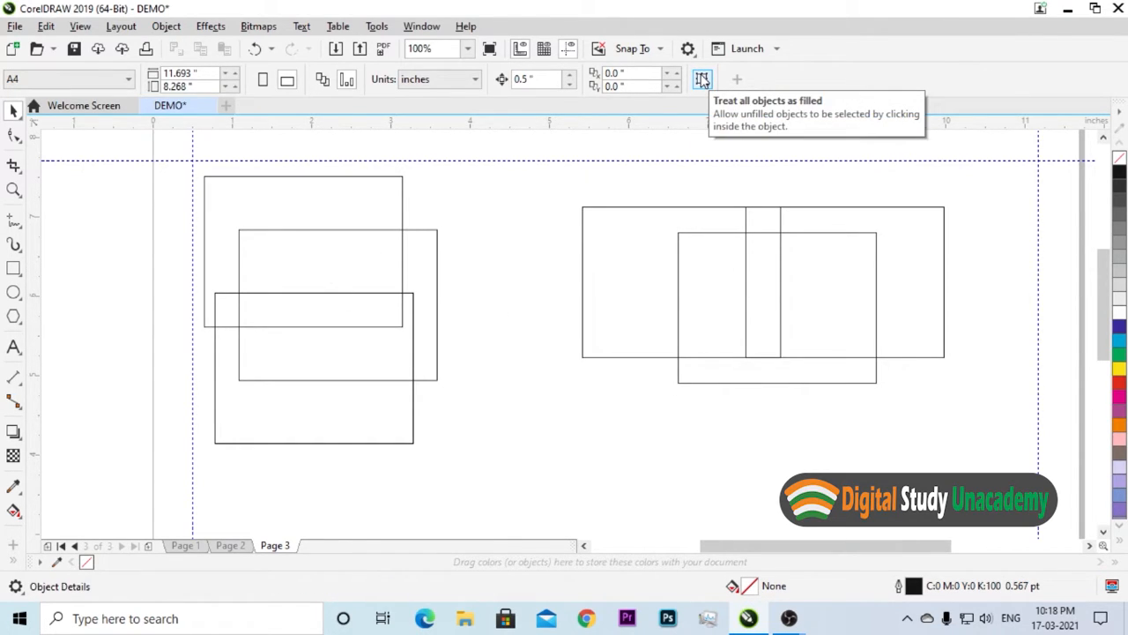
Step: Turn on Treat All Objects as Filled and move the three remaining left rectangles toward the page centre by their interiors
click(703, 79)
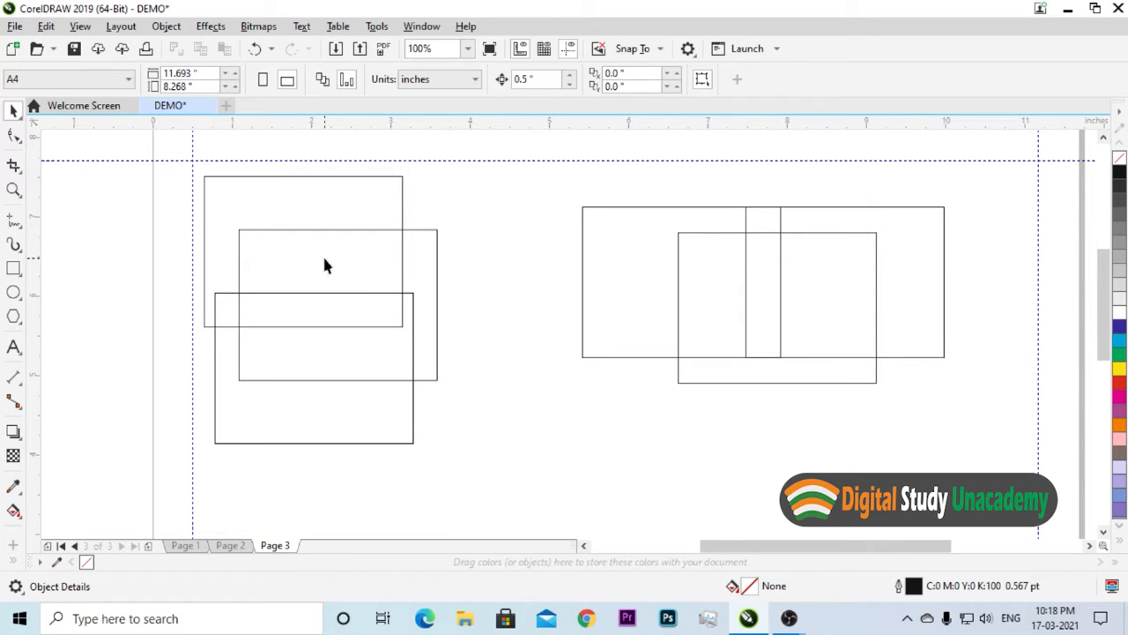
drag(324, 264, 582, 224)
drag(313, 322, 551, 406)
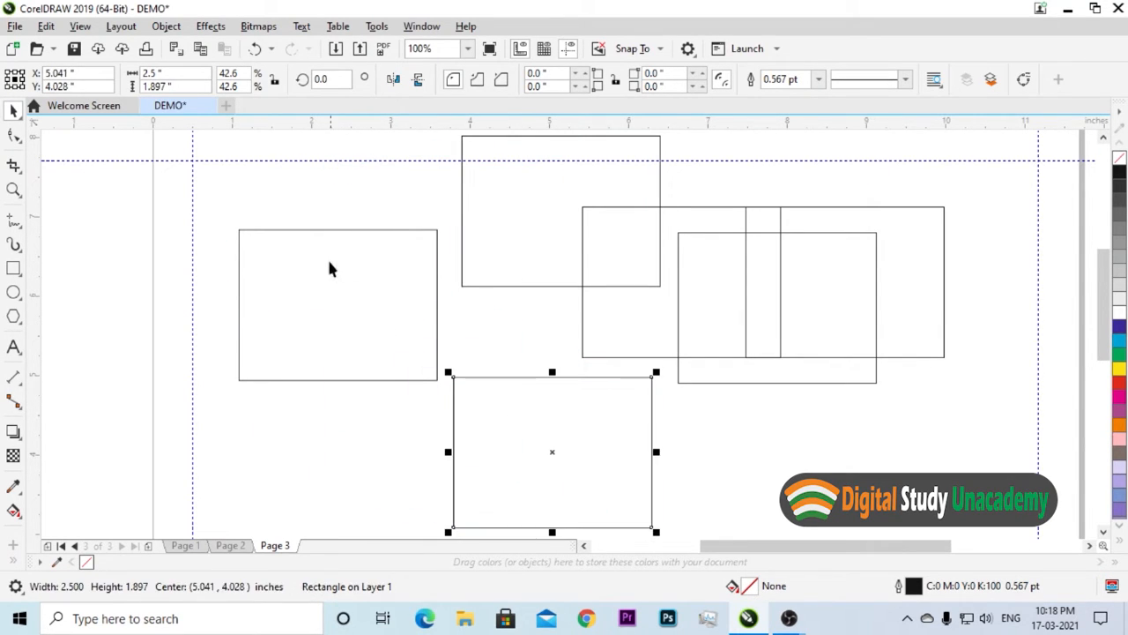
drag(329, 268, 458, 267)
Step: Move the rectangles from the right half by their interiors so that all six lie in the left and middle of the page
drag(697, 265, 186, 258)
drag(493, 288, 803, 339)
drag(622, 295, 446, 338)
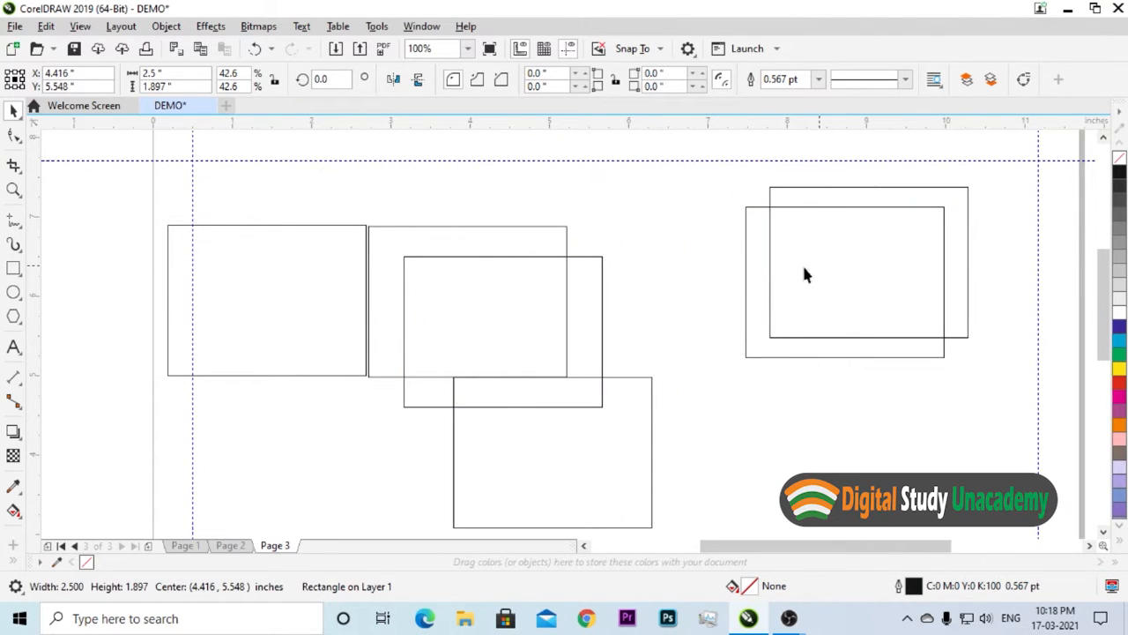
drag(804, 265, 252, 250)
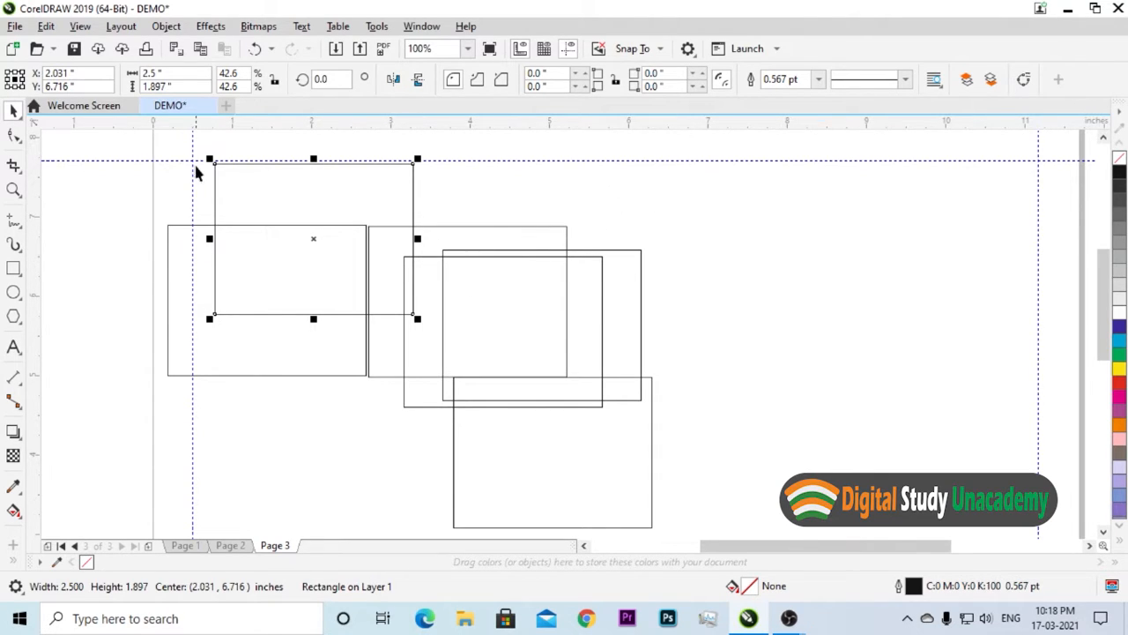
click(706, 225)
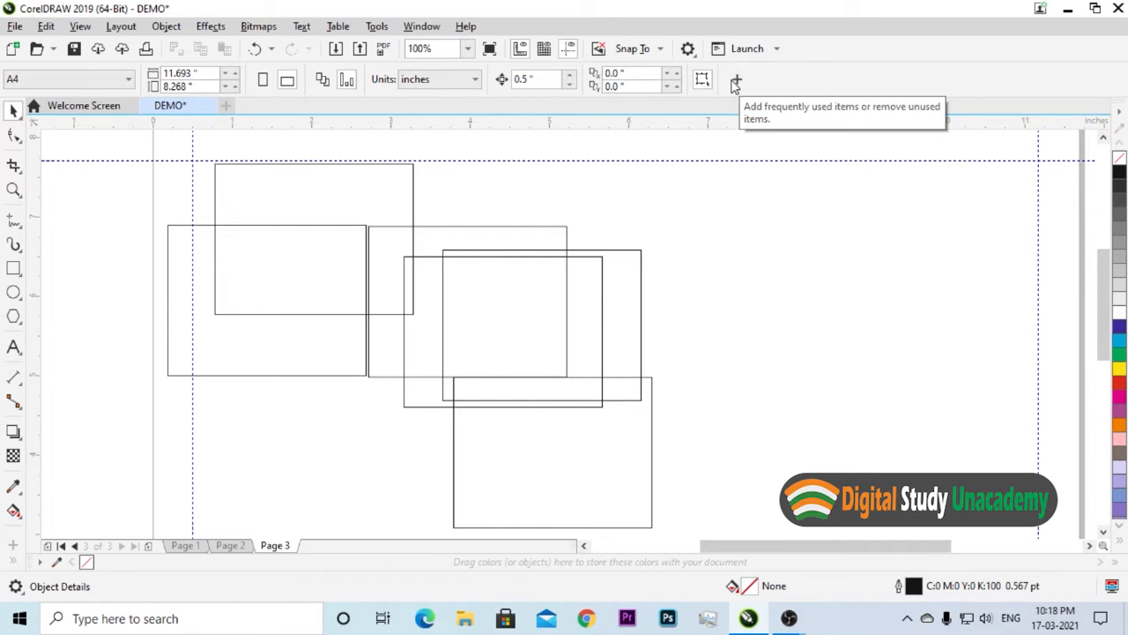
Step: Remove the Paper and Size items from the property bar
click(736, 80)
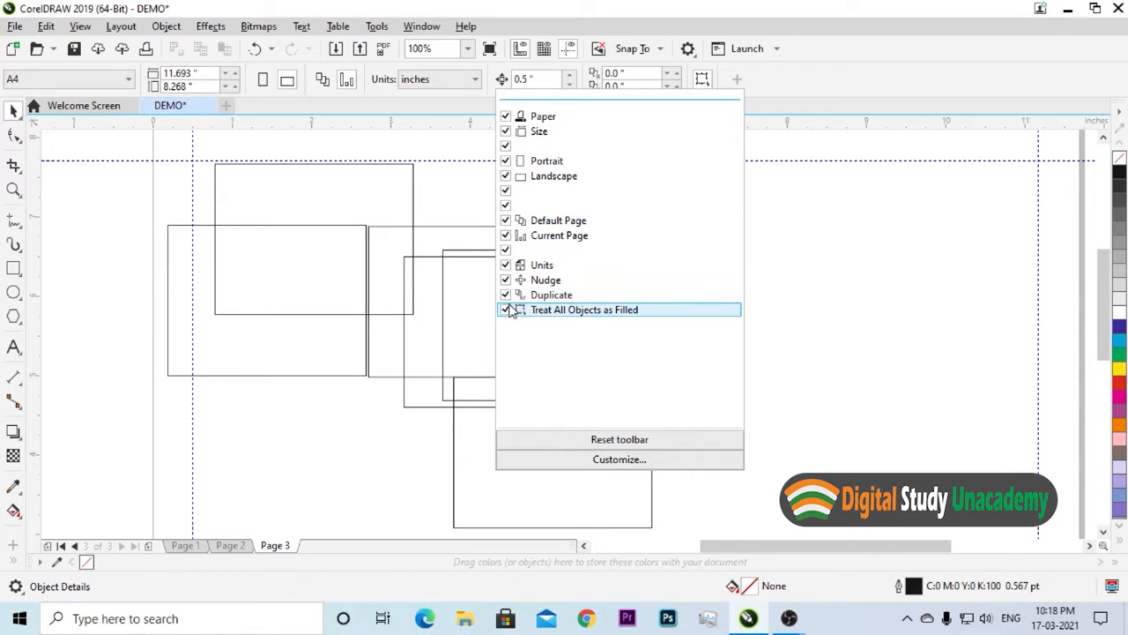
click(505, 116)
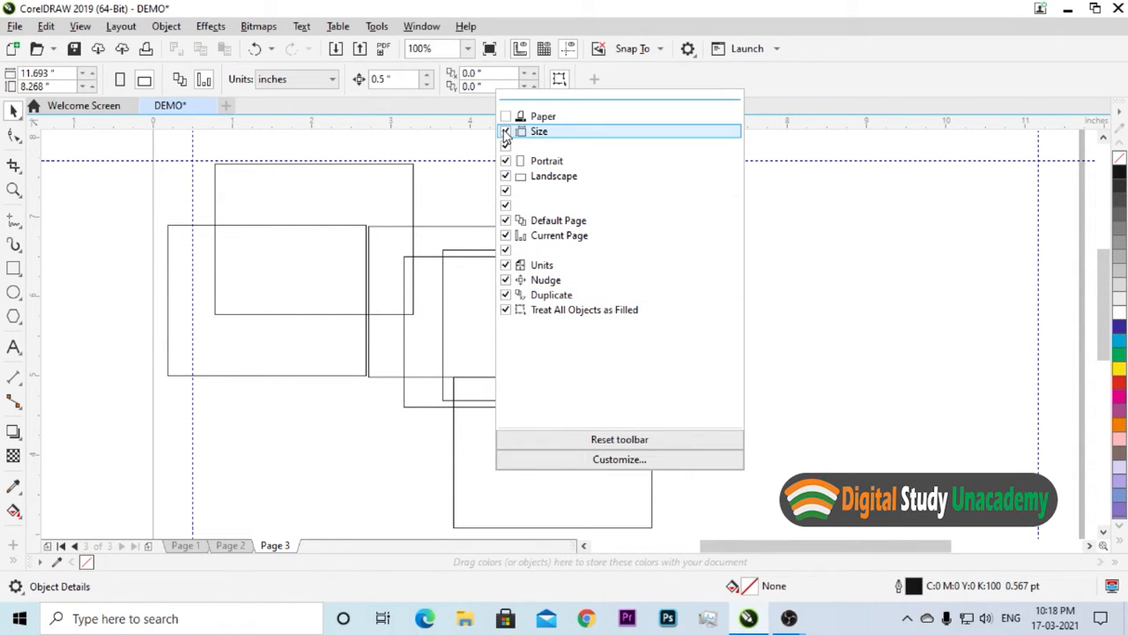
click(506, 131)
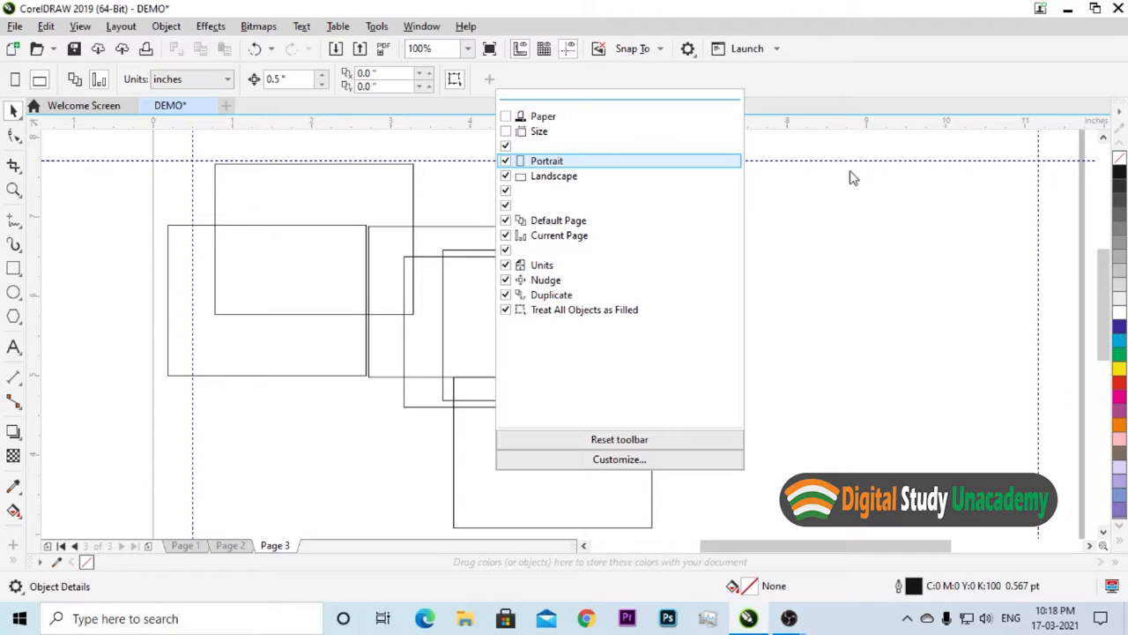
click(841, 313)
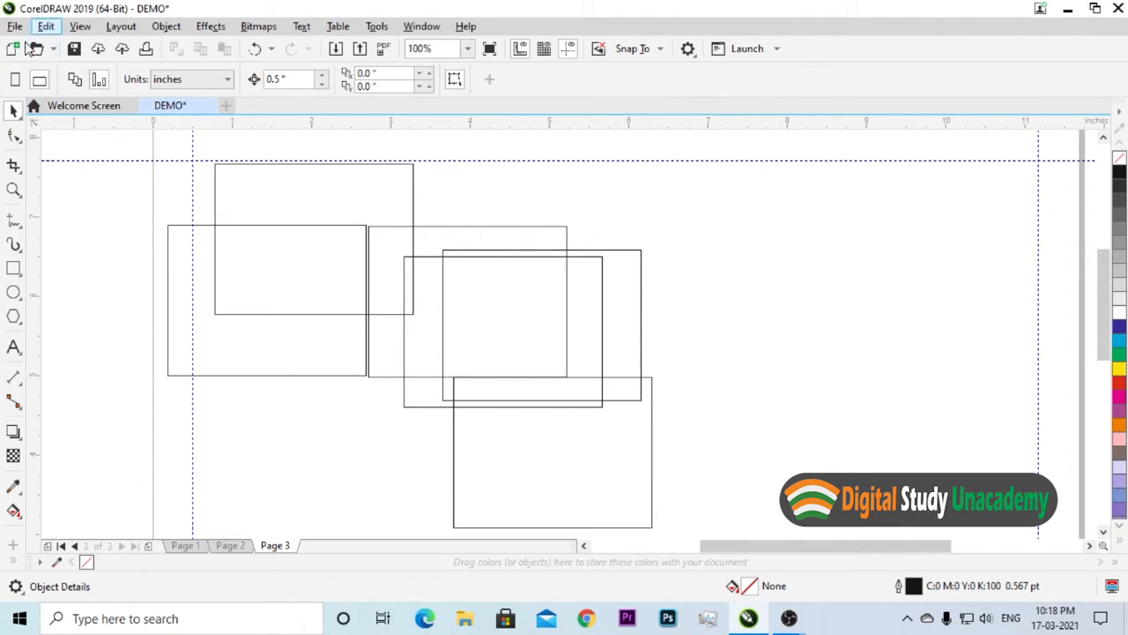
Step: Restore the Paper and Size items on the property bar
click(491, 80)
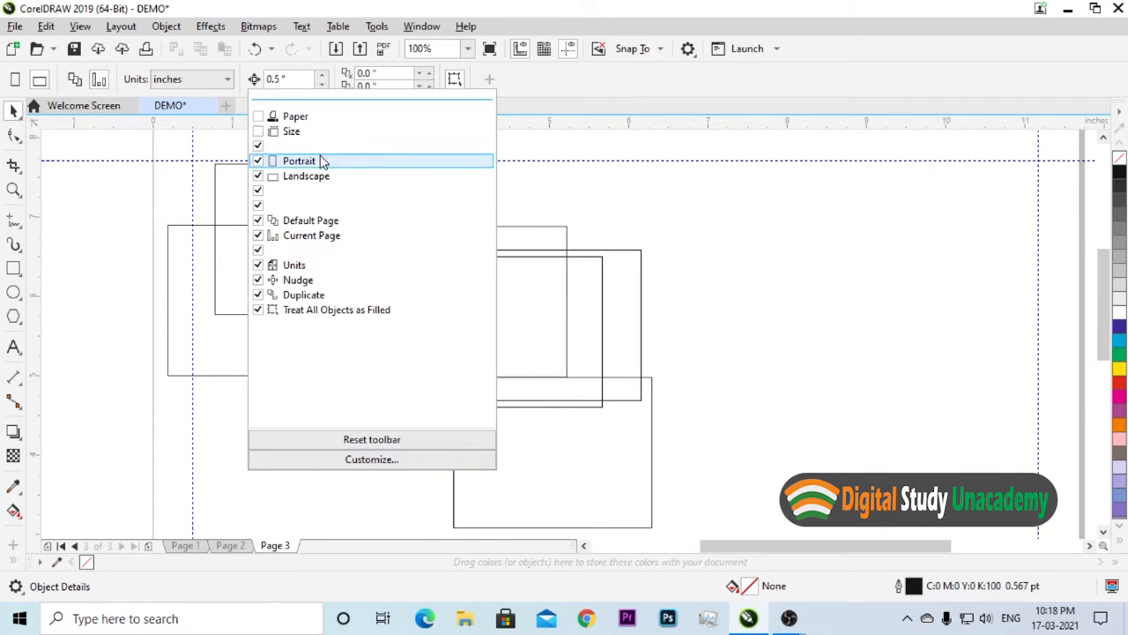
click(258, 115)
click(259, 131)
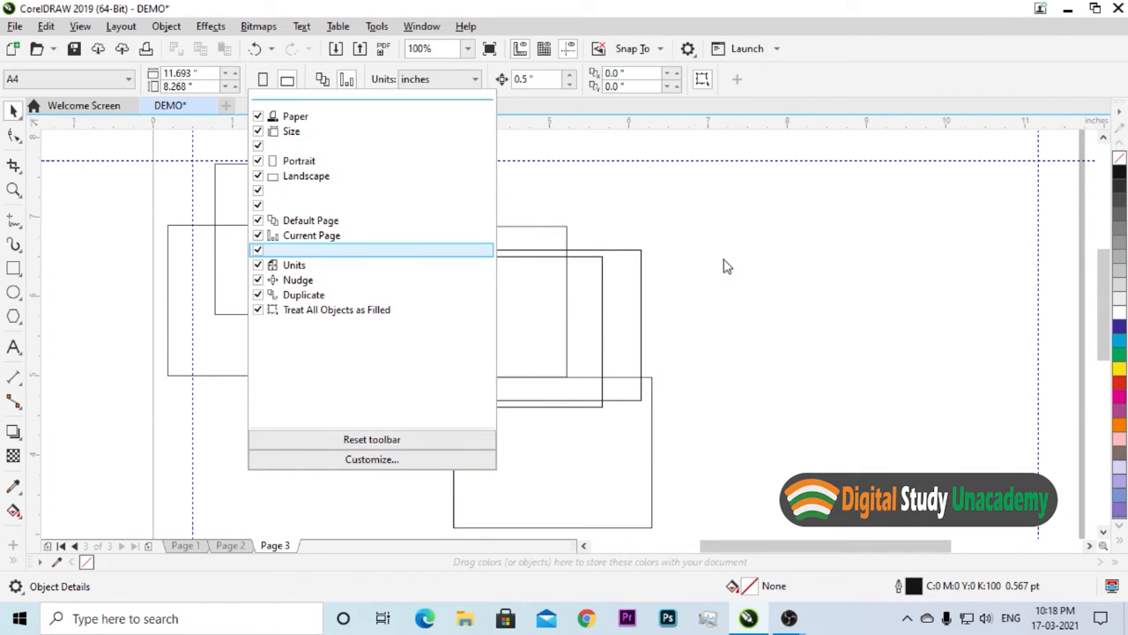
click(763, 282)
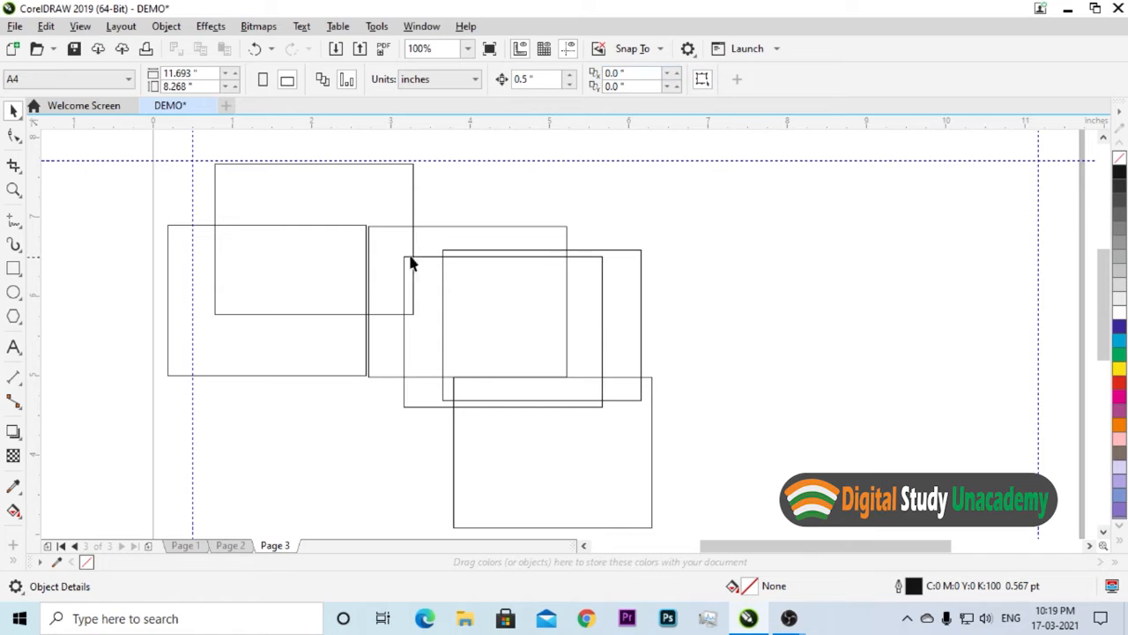
Step: Begin a new document named DEMO3, keeping the DEMO 2 preset selected
scroll(518, 310, down, 1)
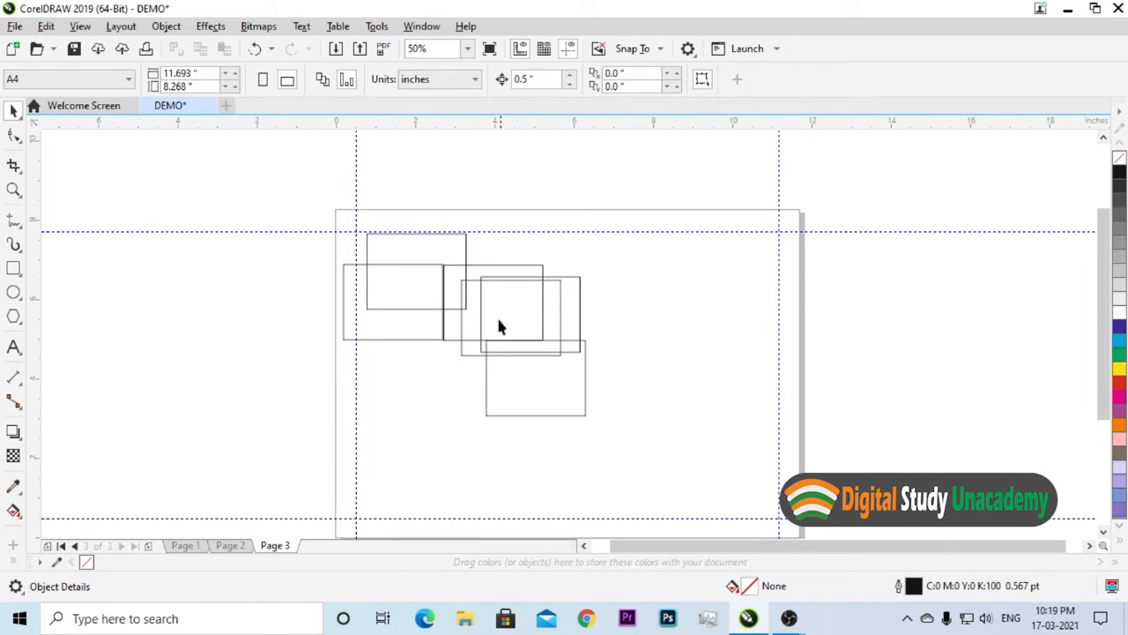
click(14, 52)
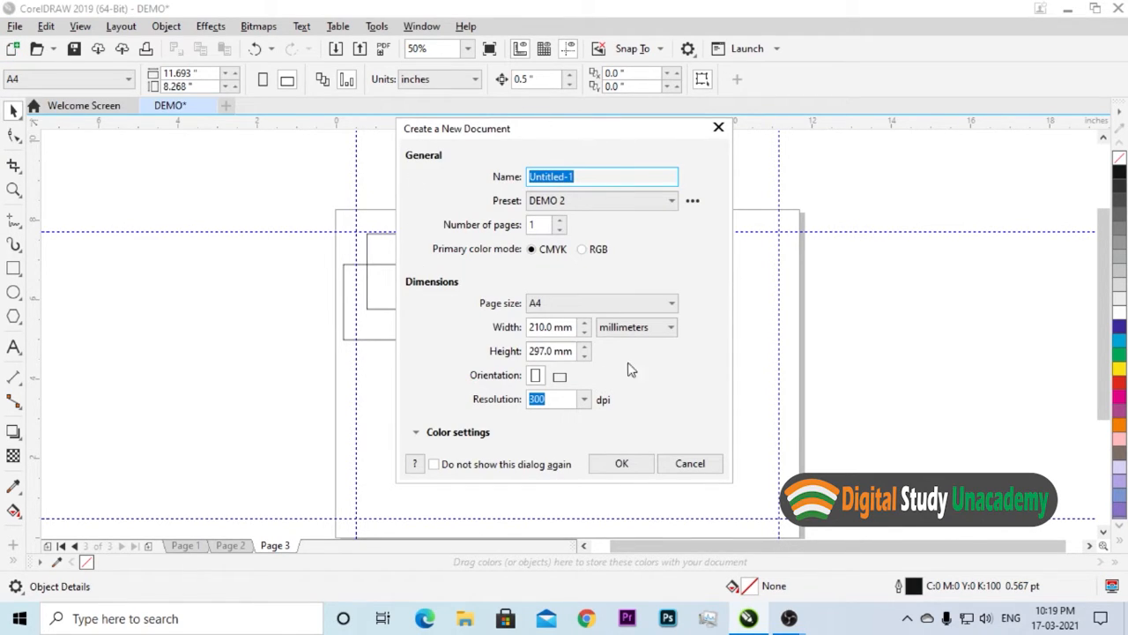
click(577, 203)
click(575, 201)
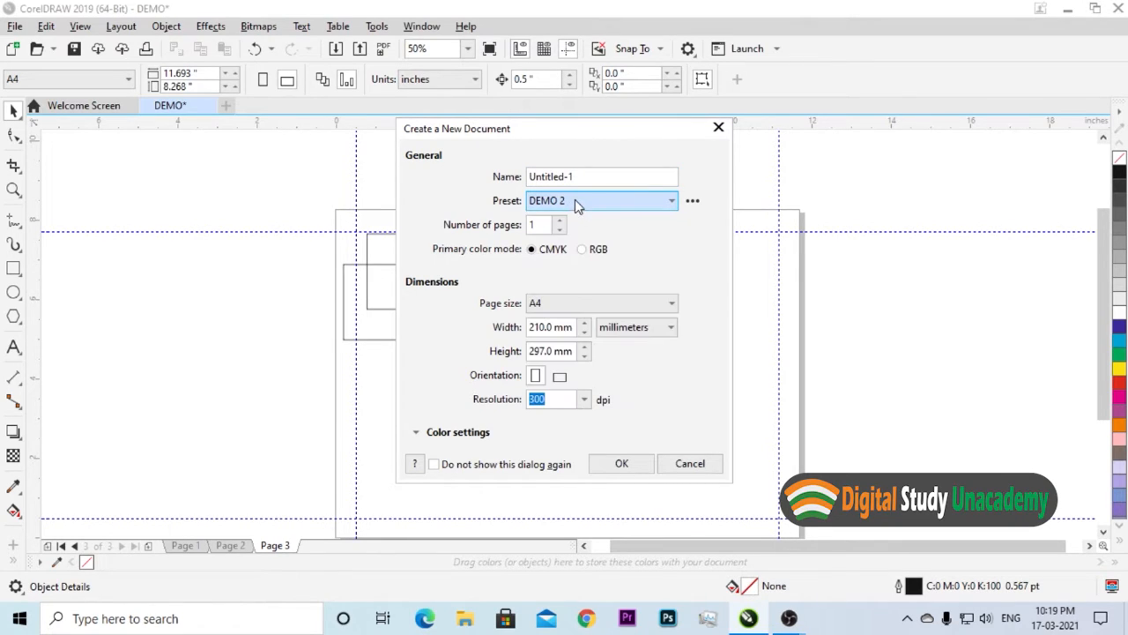
drag(582, 176, 499, 183)
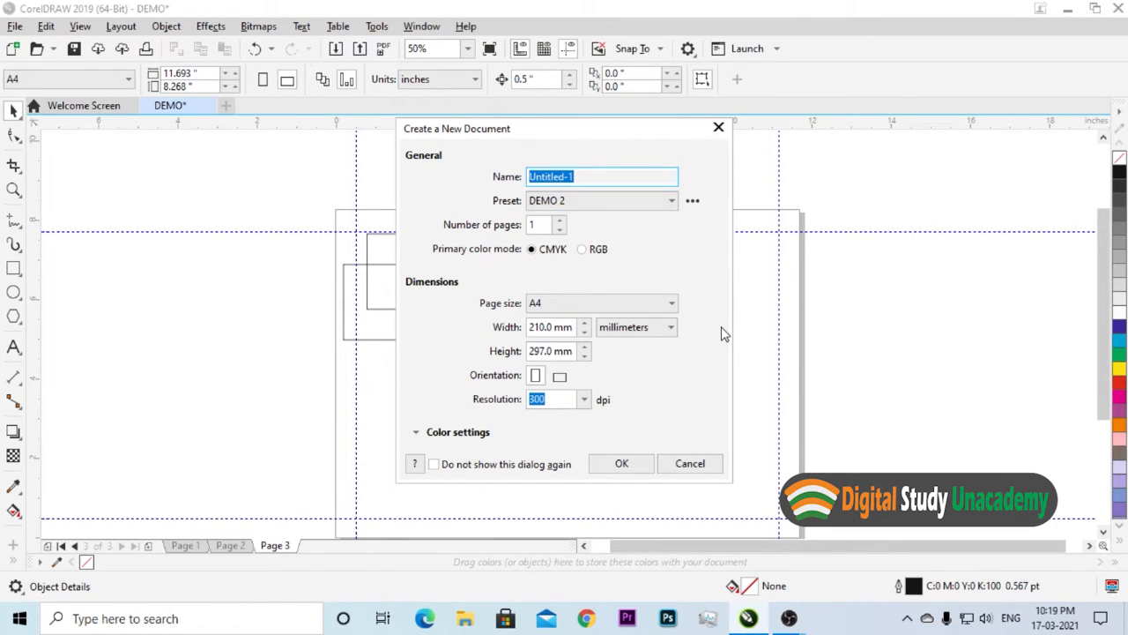
text(DEMO3)
click(574, 203)
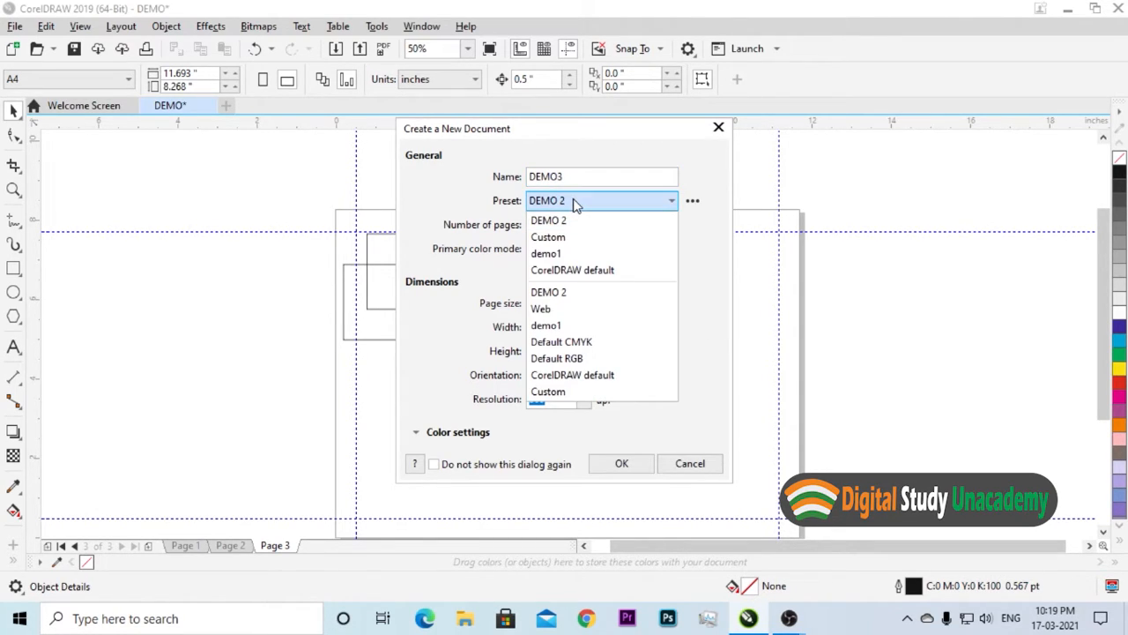
click(575, 204)
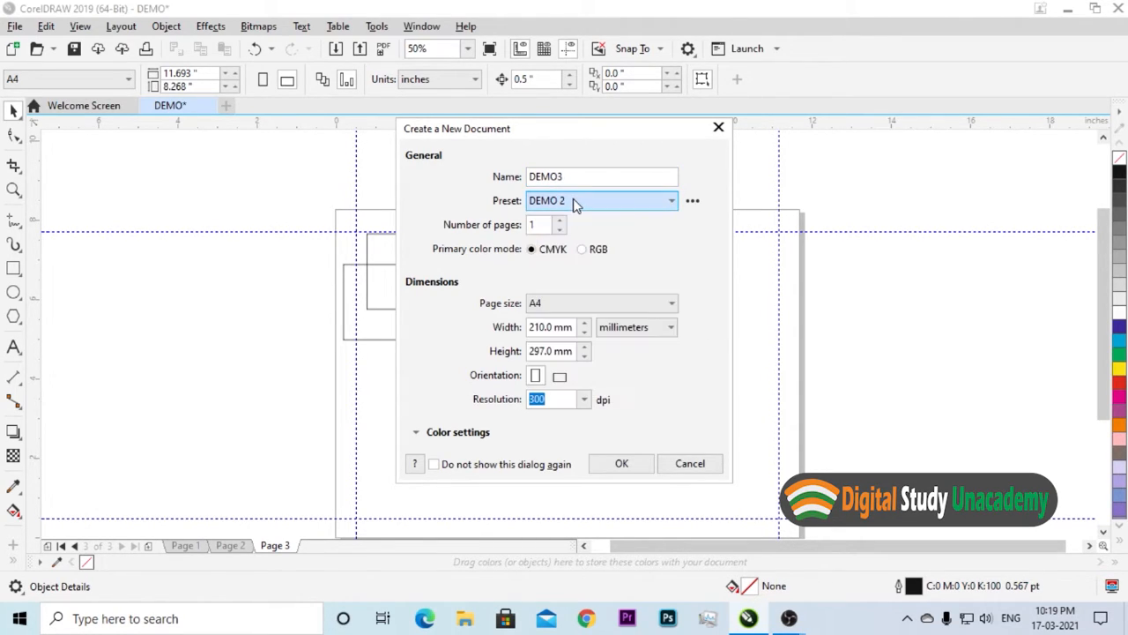
Step: Save the settings with RGB as primary color mode as a preset named DEMO3 and create the document
click(583, 250)
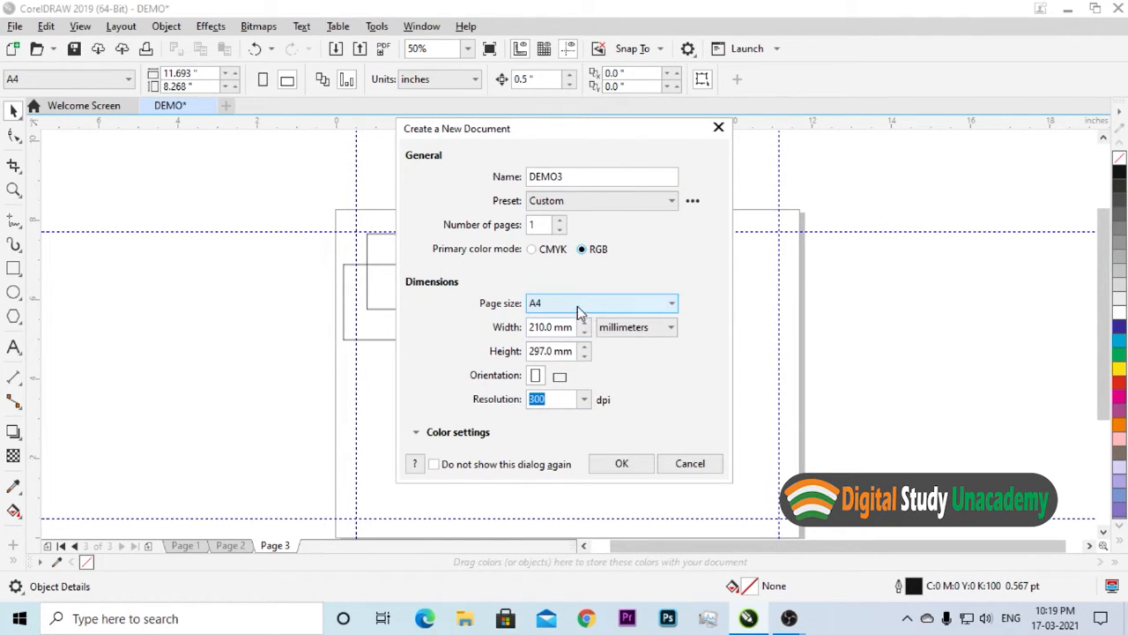
click(693, 200)
click(736, 224)
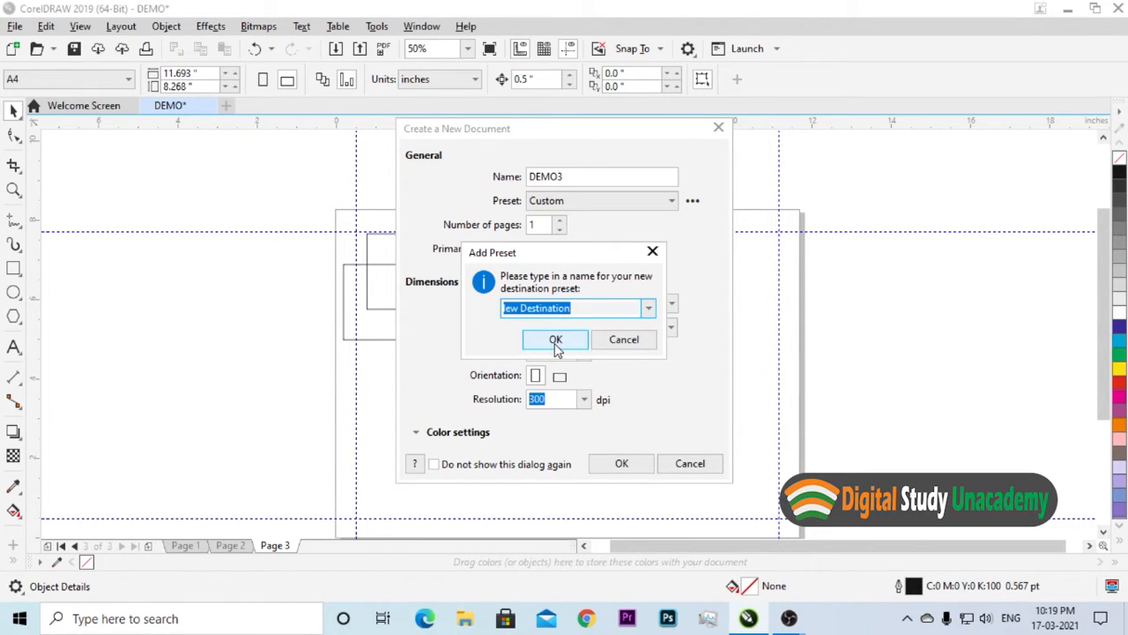
text(DEMO3)
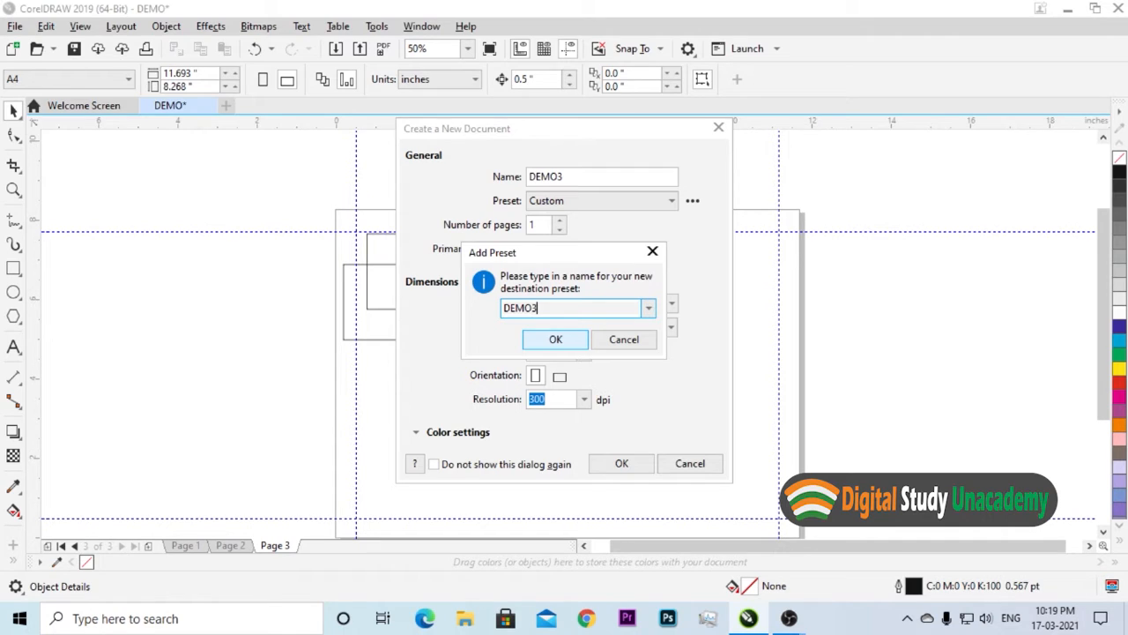
click(555, 341)
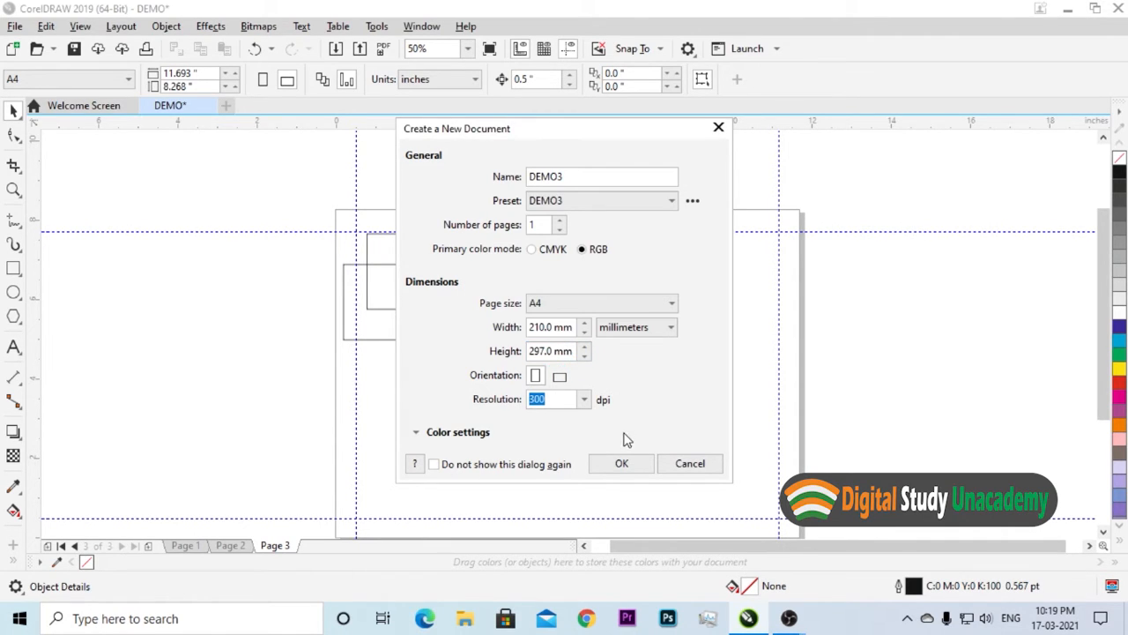
click(622, 465)
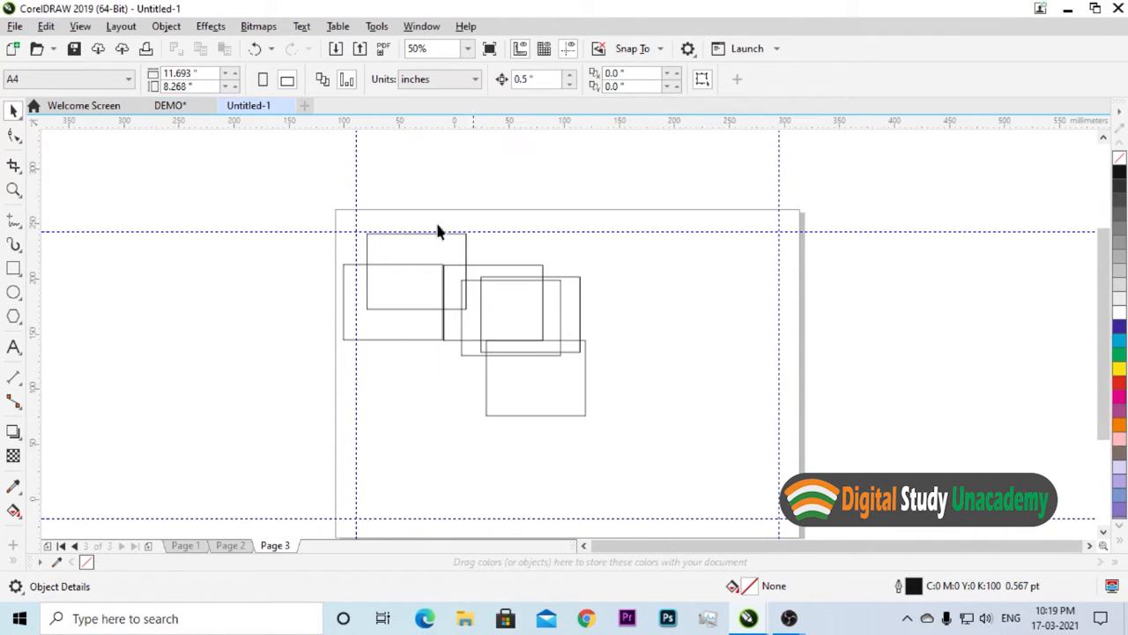
Step: Switch among the DEMO, DEMO3 and Welcome Screen tabs to compare them, and return to DEMO
click(172, 105)
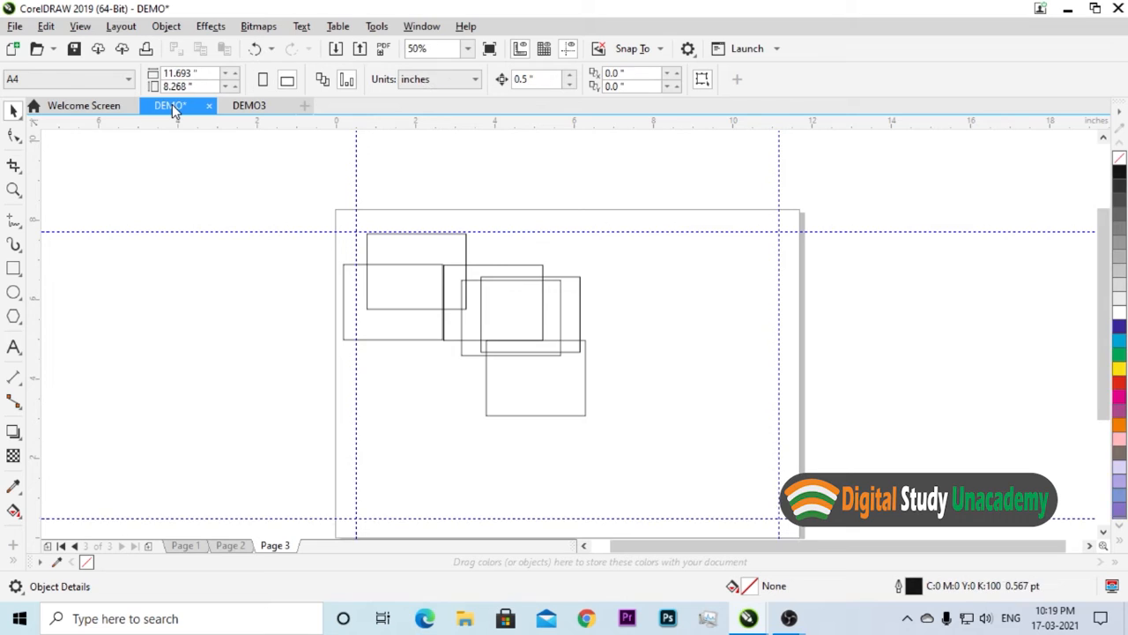
click(247, 107)
click(89, 107)
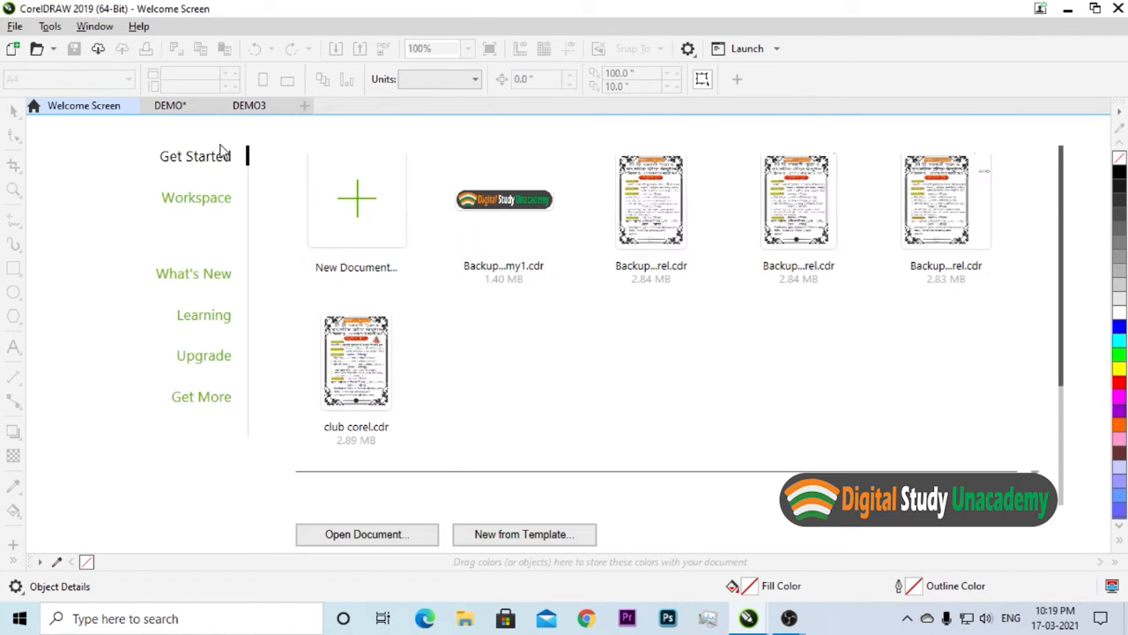
click(174, 107)
click(246, 106)
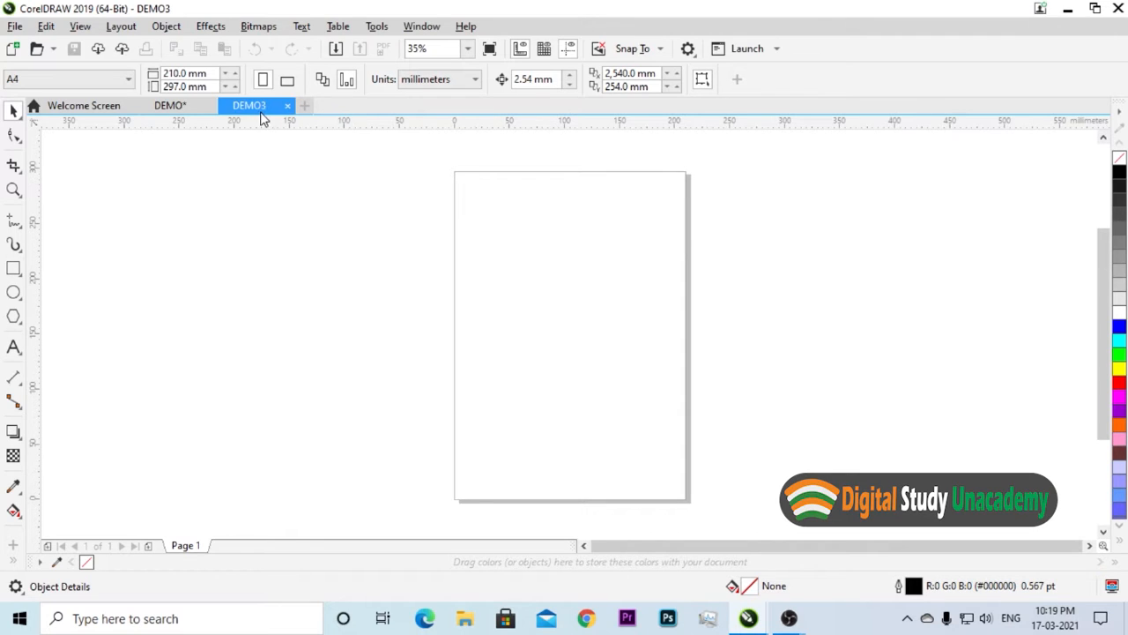
click(173, 107)
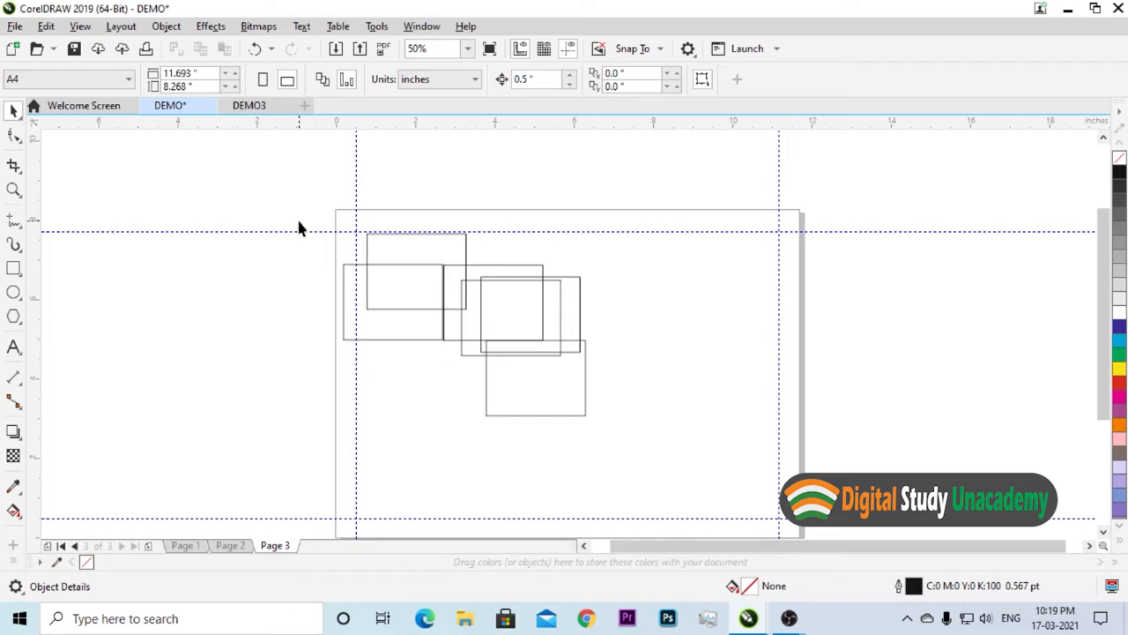
Step: Change the page size of the DEMO document to Letter
scroll(517, 265, down, 1)
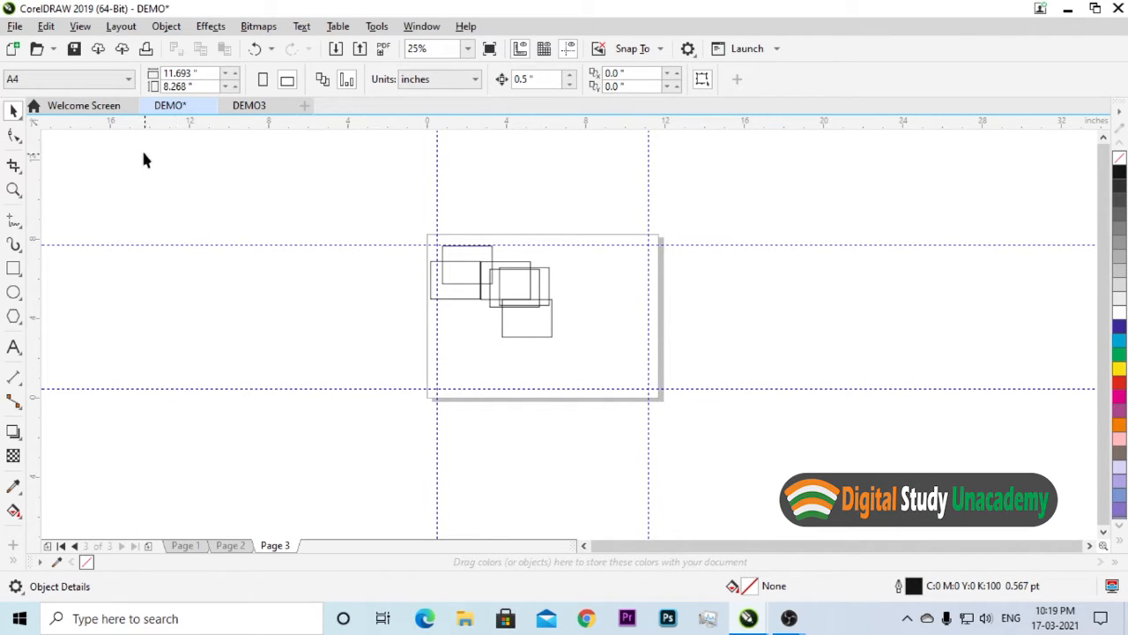
click(126, 80)
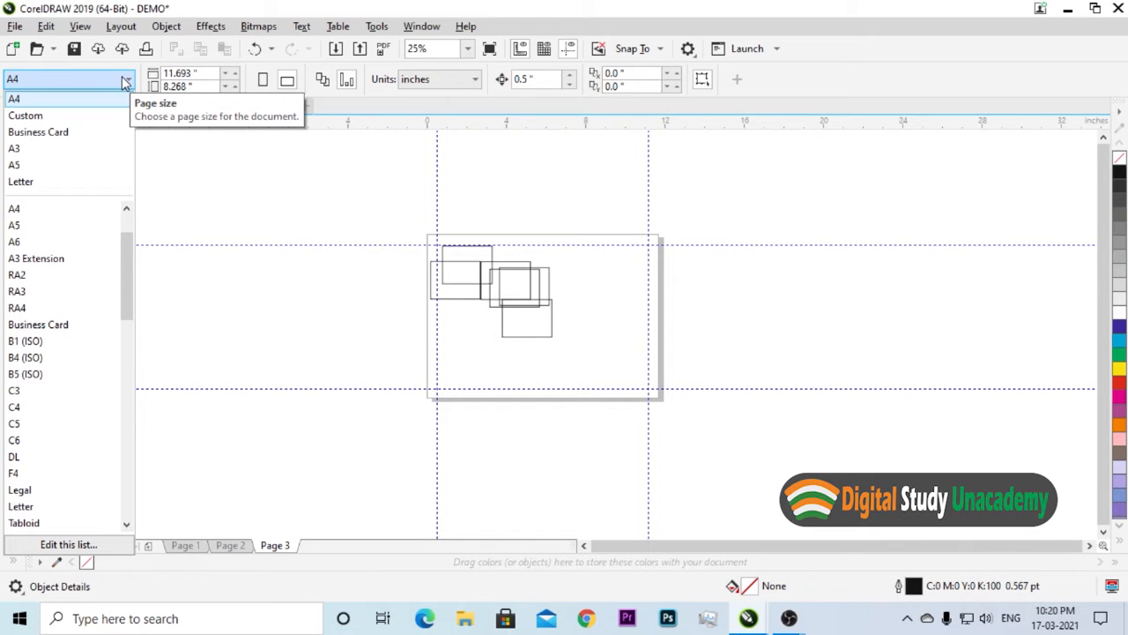
click(58, 185)
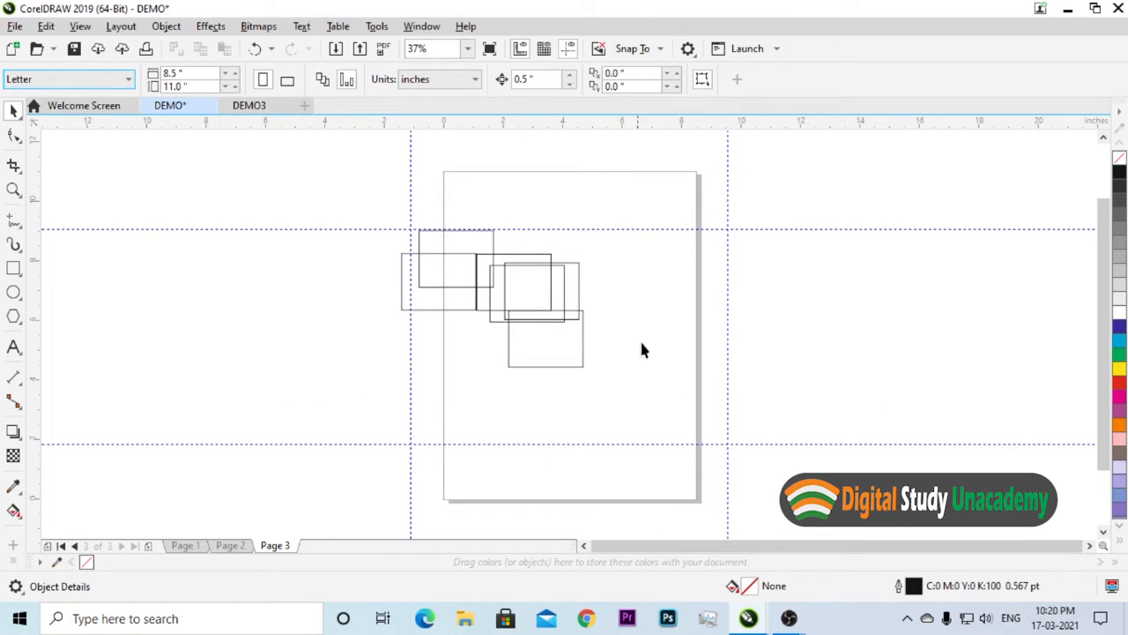
Step: Delete all the overlapping rectangles on Page 3 of the DEMO document
drag(374, 163, 642, 417)
key(Delete)
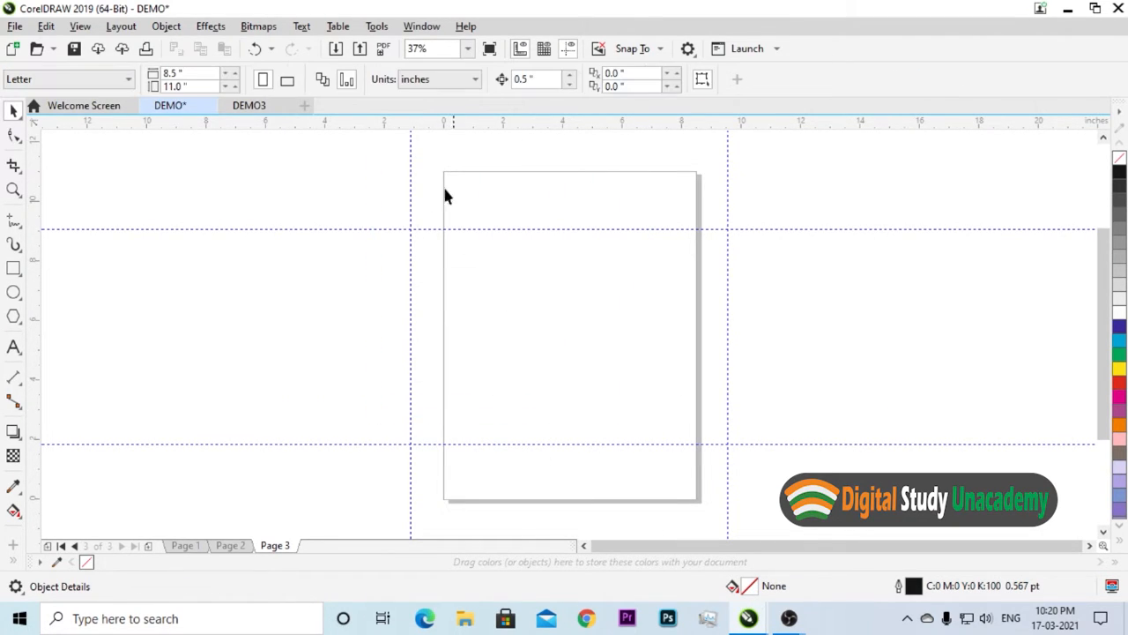
Step: Change the page size to A4 and switch the page to landscape orientation
click(88, 81)
click(55, 116)
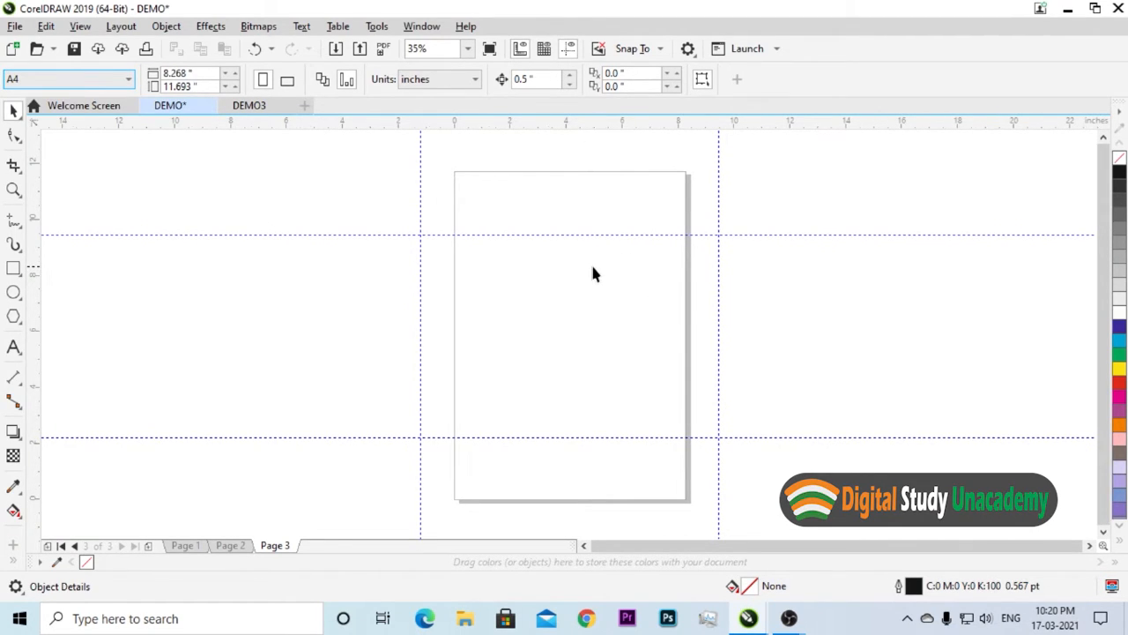
scroll(593, 266, down, 2)
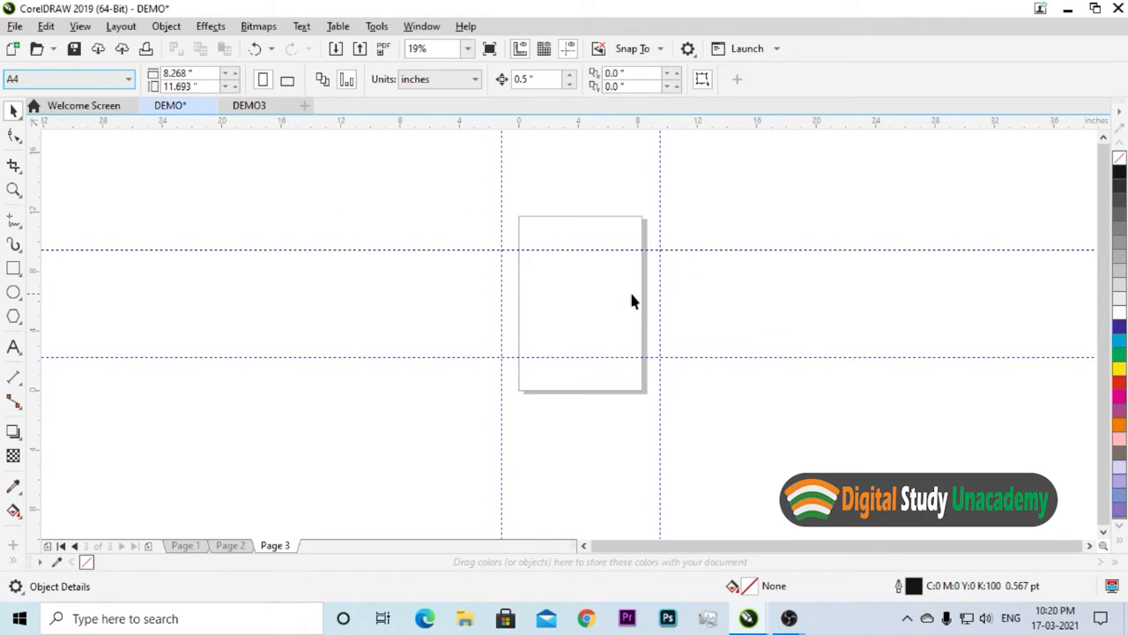
scroll(631, 301, up, 2)
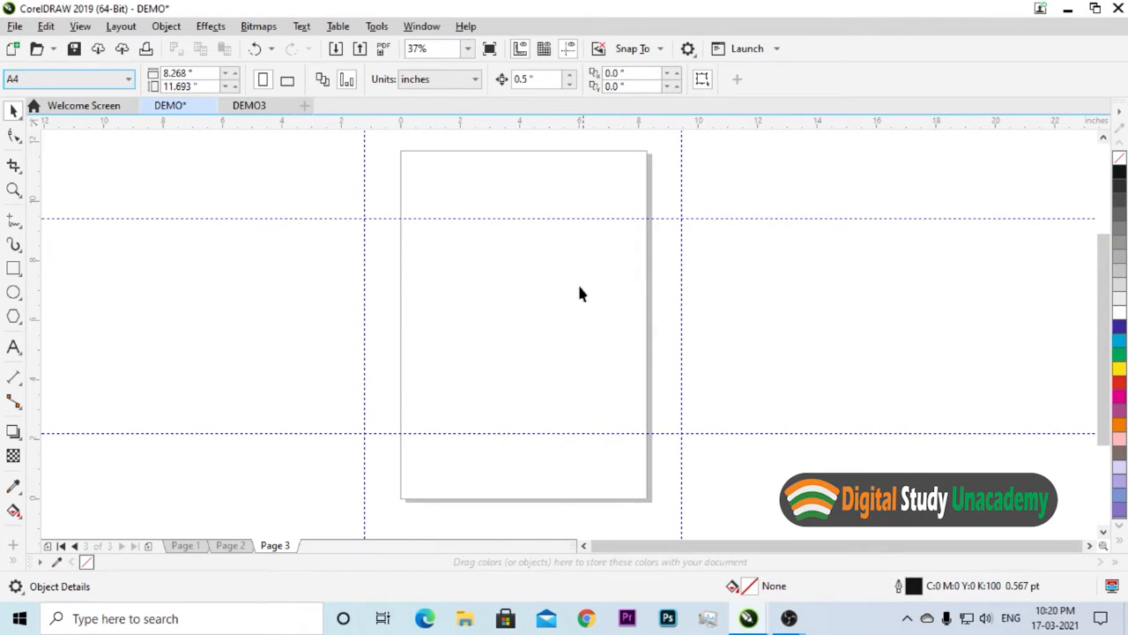
click(286, 79)
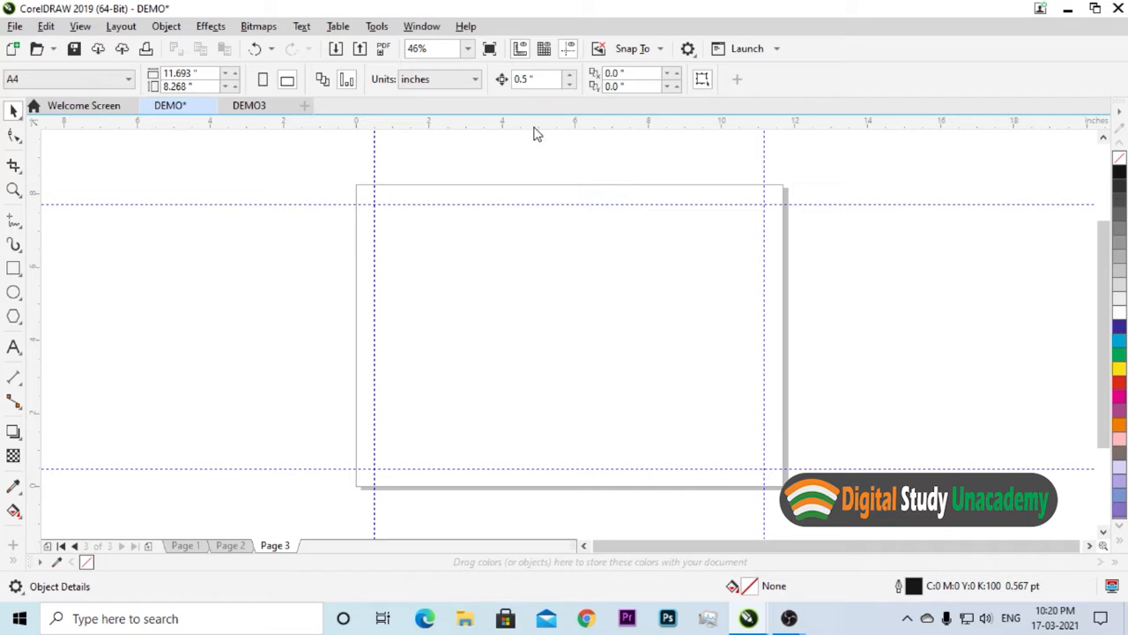
Step: Change the page size to the A5 preset
click(107, 81)
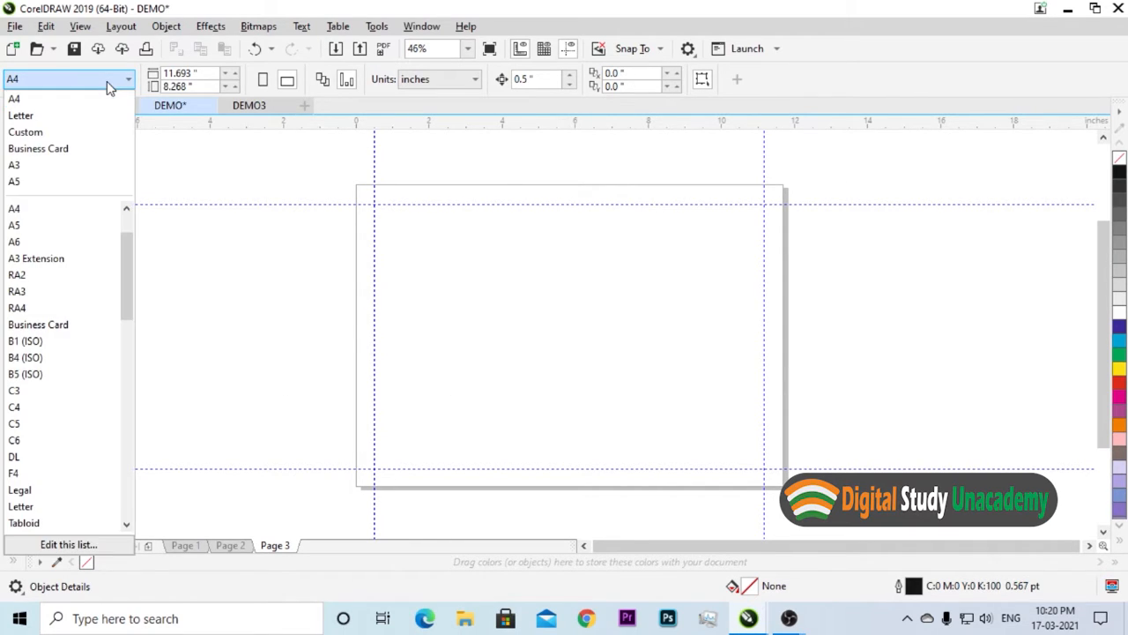
click(128, 81)
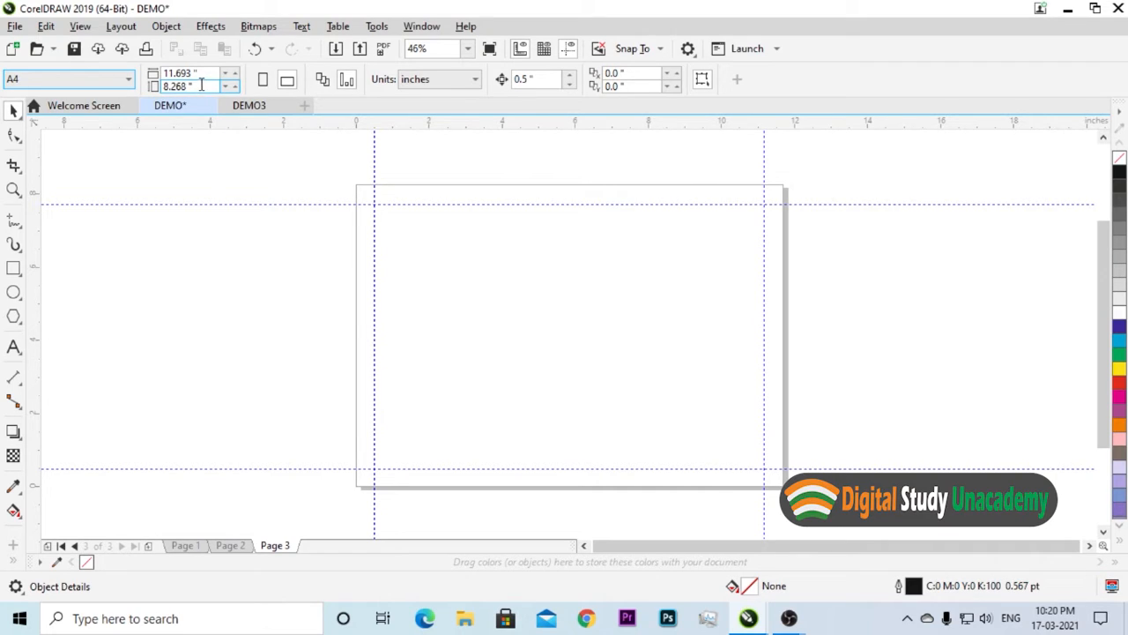
click(108, 79)
click(35, 183)
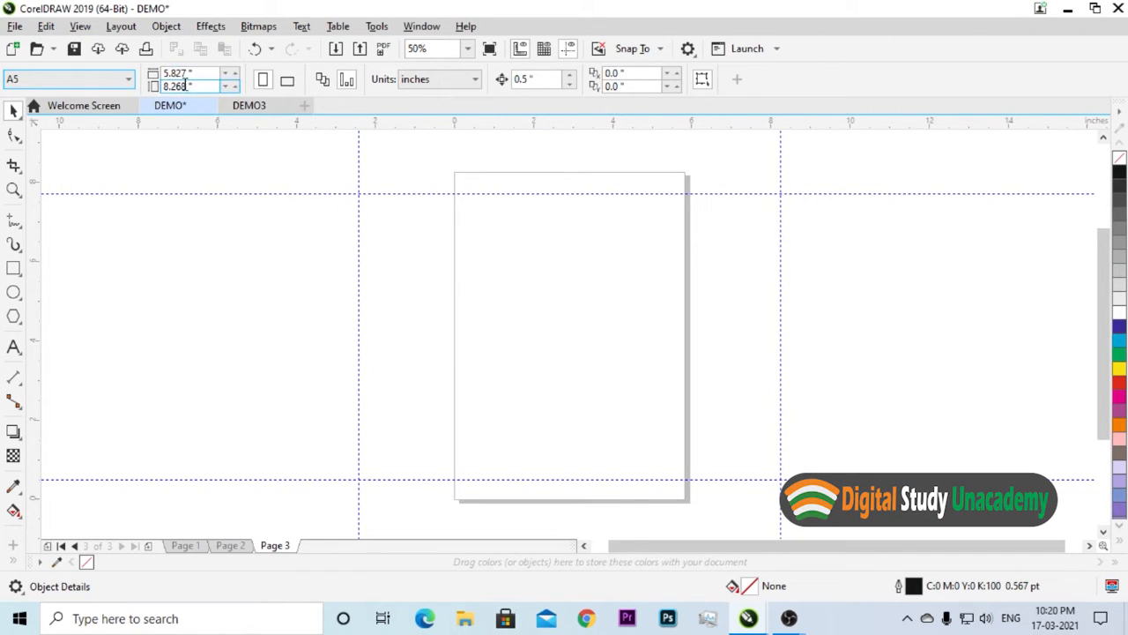
Step: Set a custom page size 5 inches wide and 5 inches high
click(123, 81)
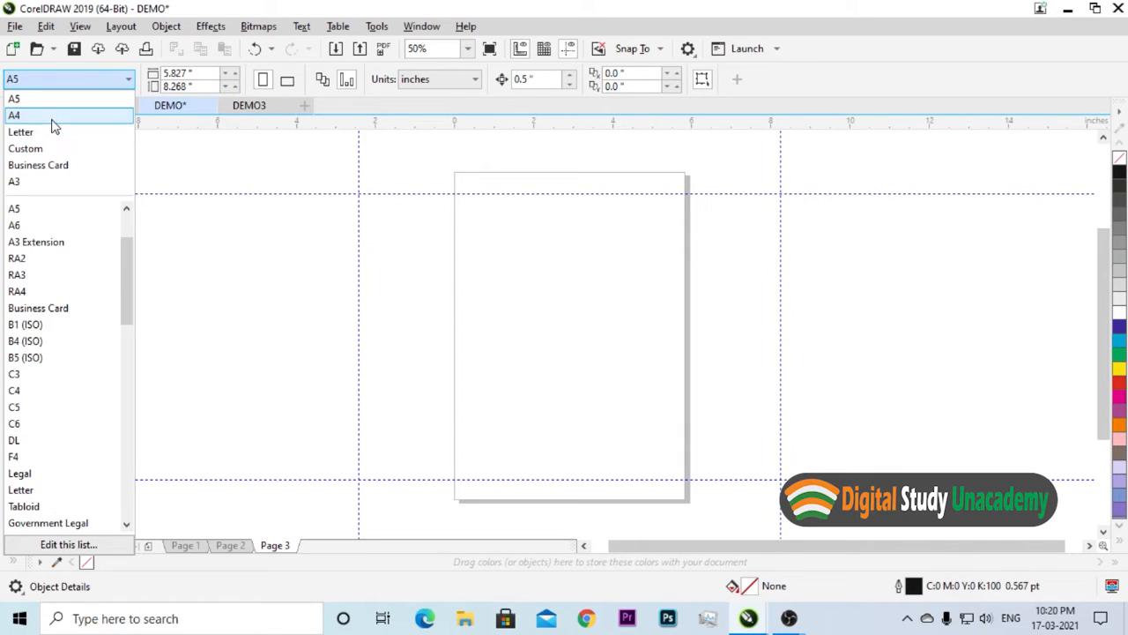
click(108, 79)
click(206, 73)
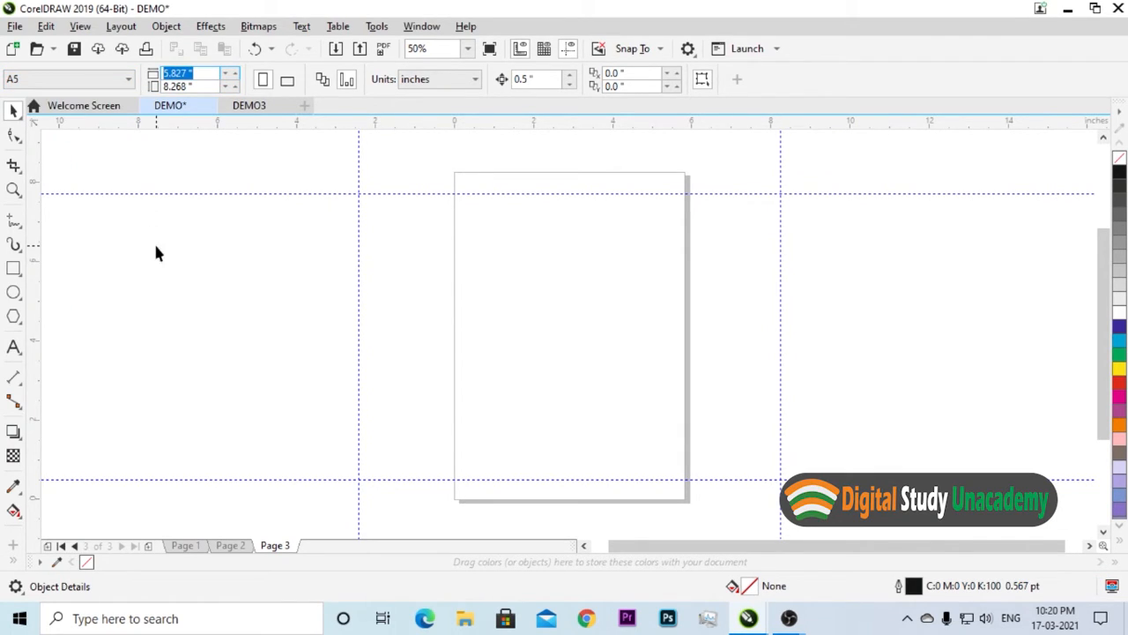
text(5)
key(Tab)
text(5)
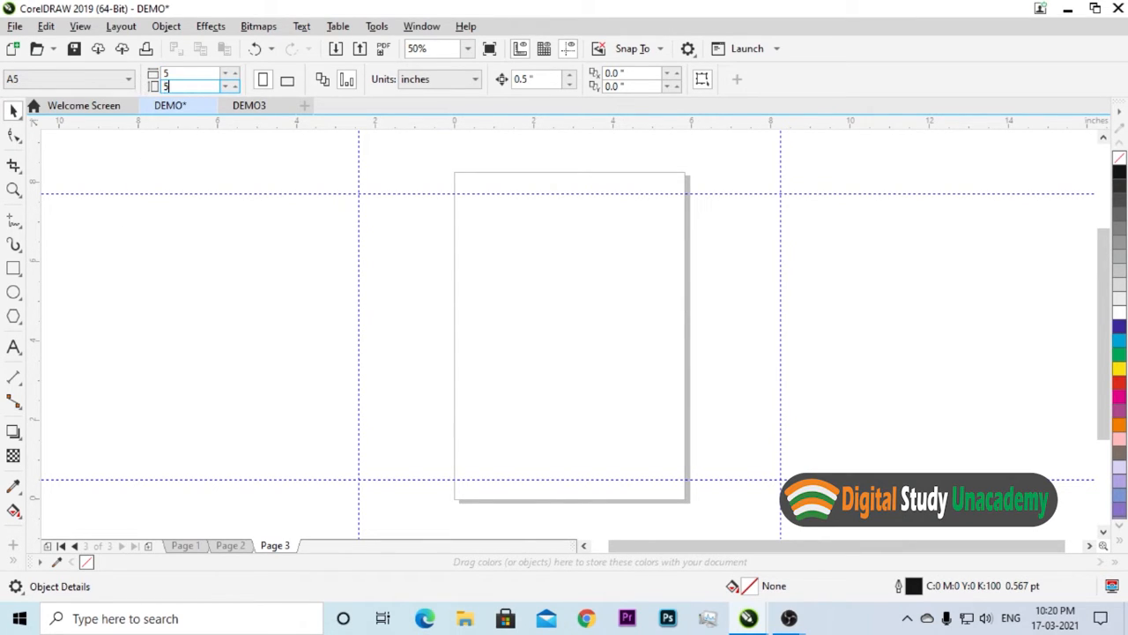
key(Return)
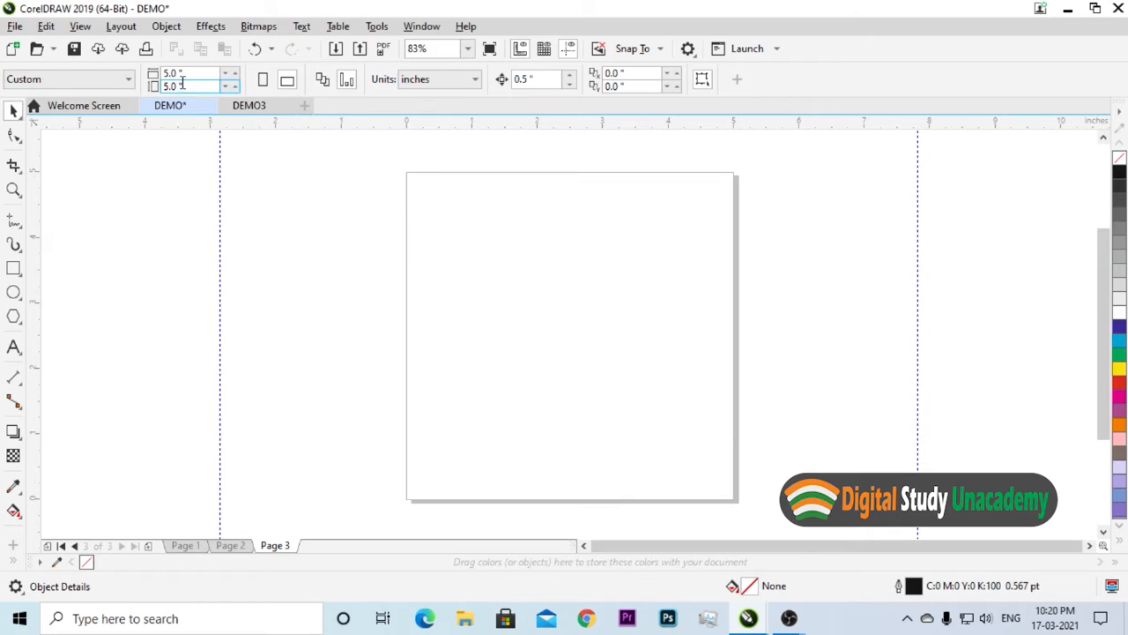
Step: Set the square custom page back to the A4 preset size
click(119, 79)
click(49, 132)
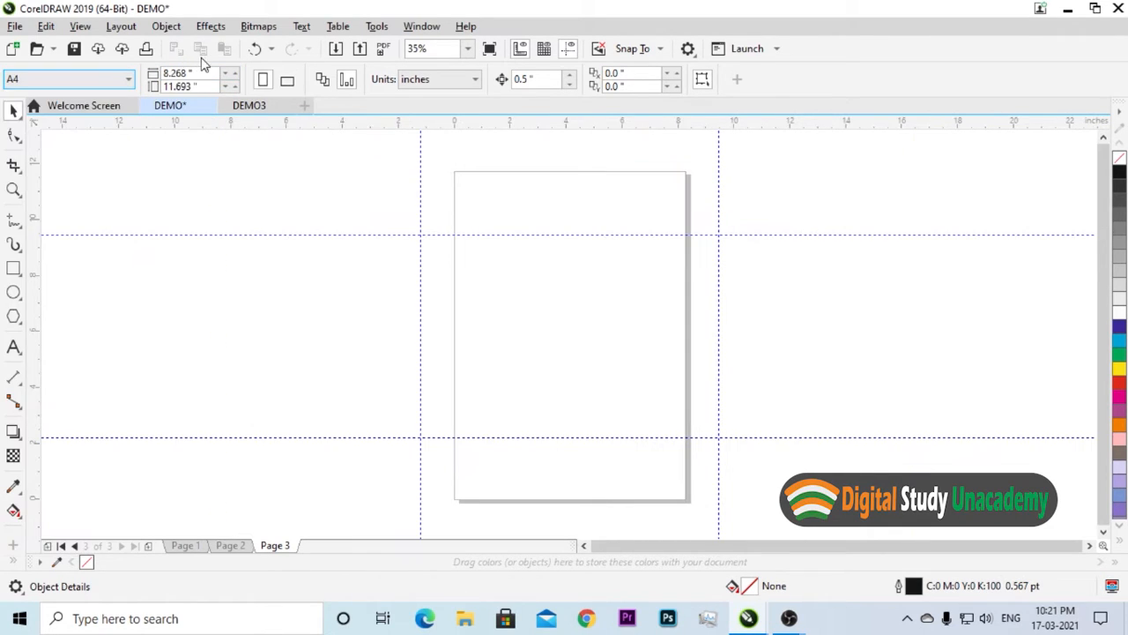
Step: Look at the list of recently opened files, and open and dismiss the Corel Cloud sign-in dialog
click(52, 49)
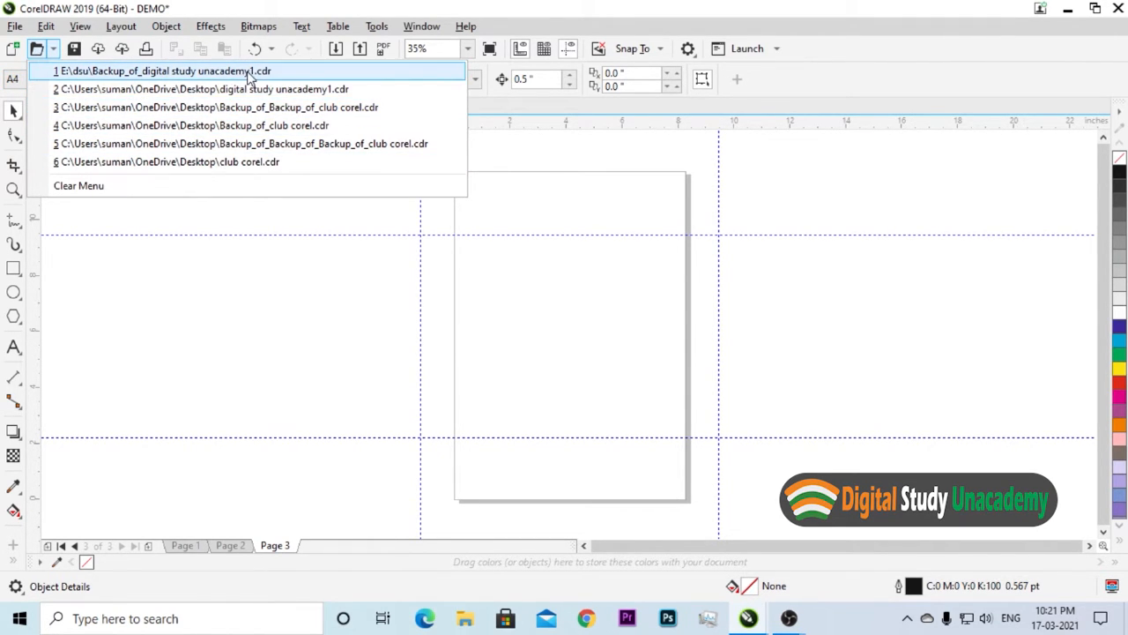
click(76, 55)
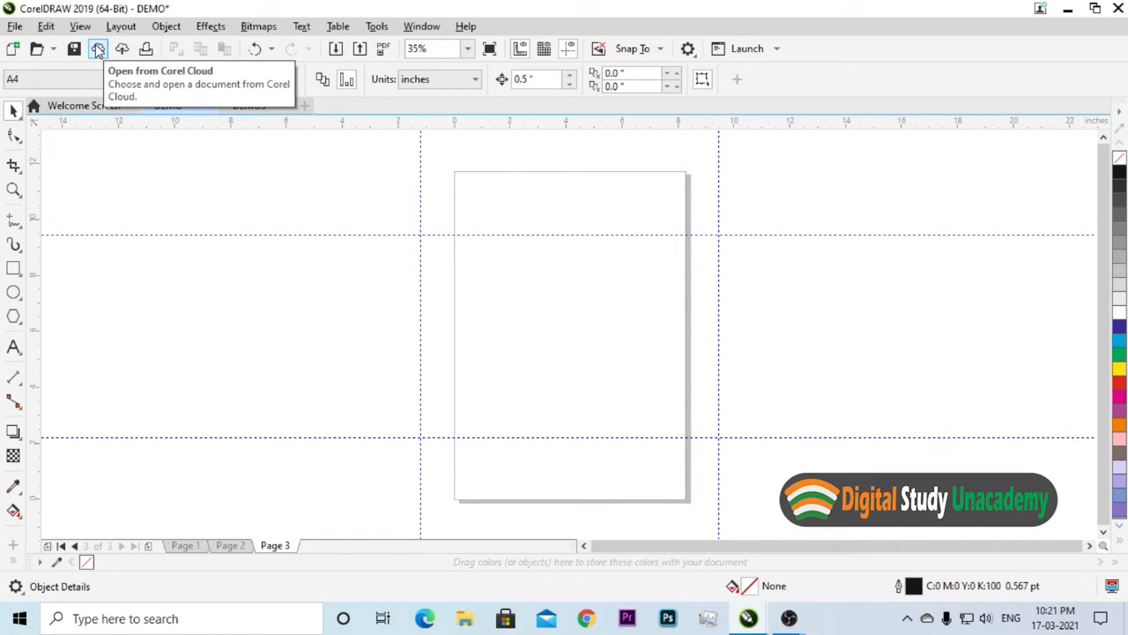
click(97, 50)
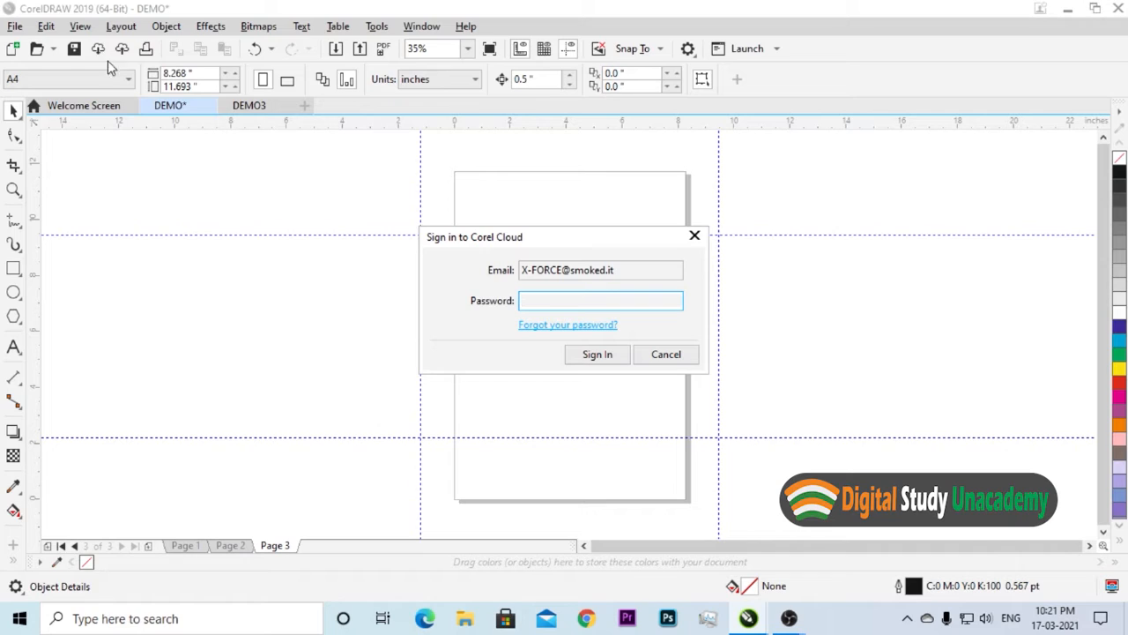
drag(564, 240, 571, 154)
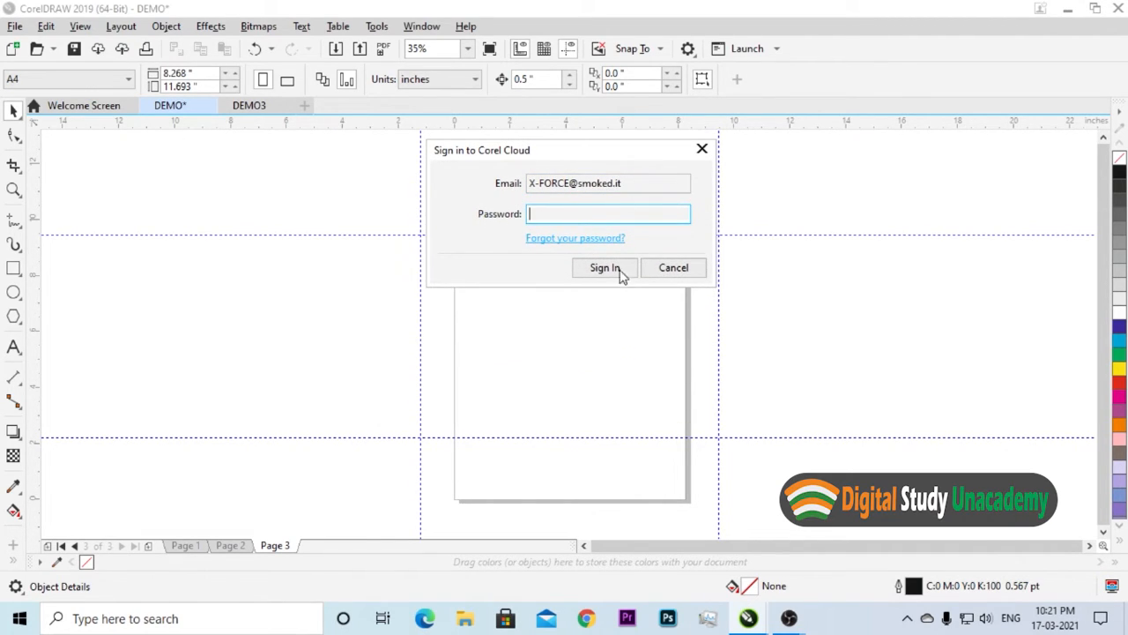
click(588, 268)
click(702, 149)
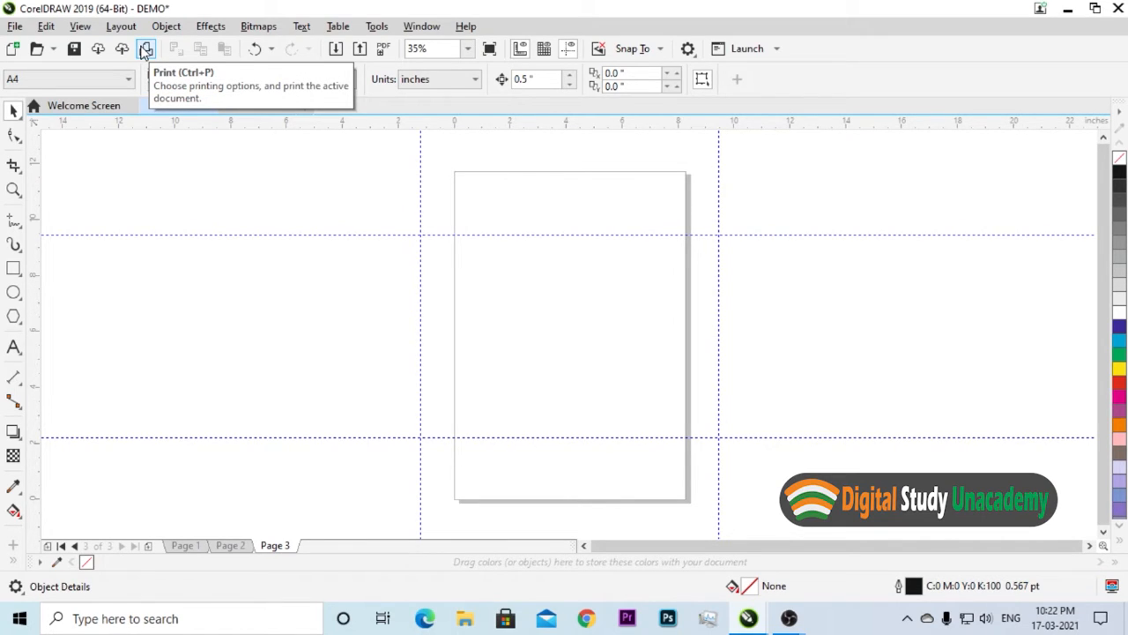
Step: Draw a rectangle about 2.7 by 2.8 inches in the upper part of the page and delete it
click(13, 269)
drag(480, 251, 557, 328)
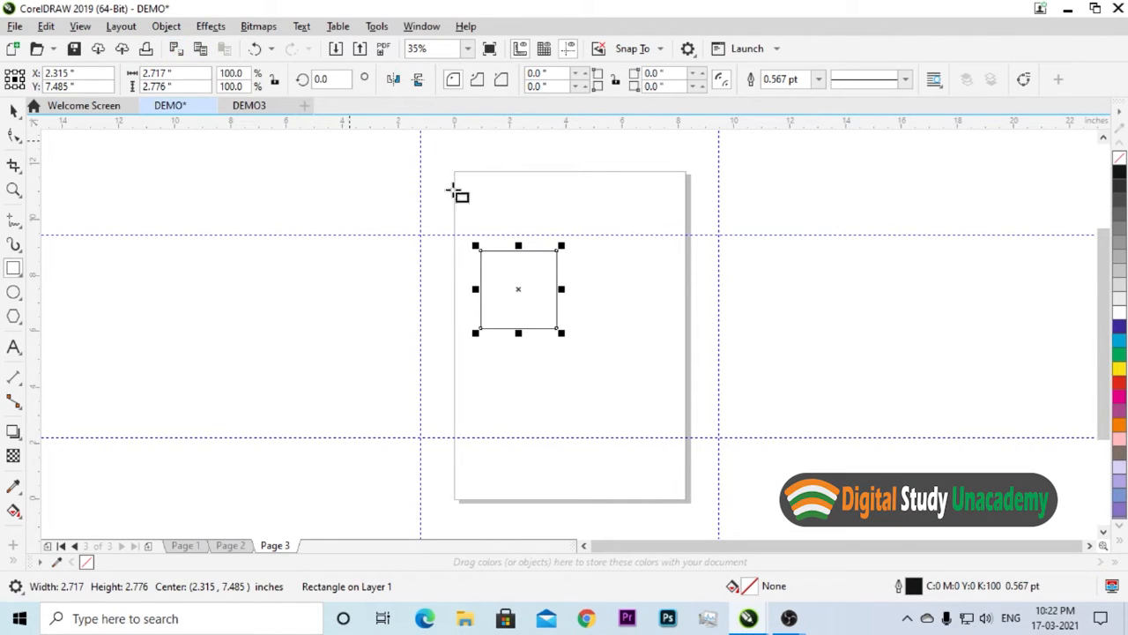
key(Delete)
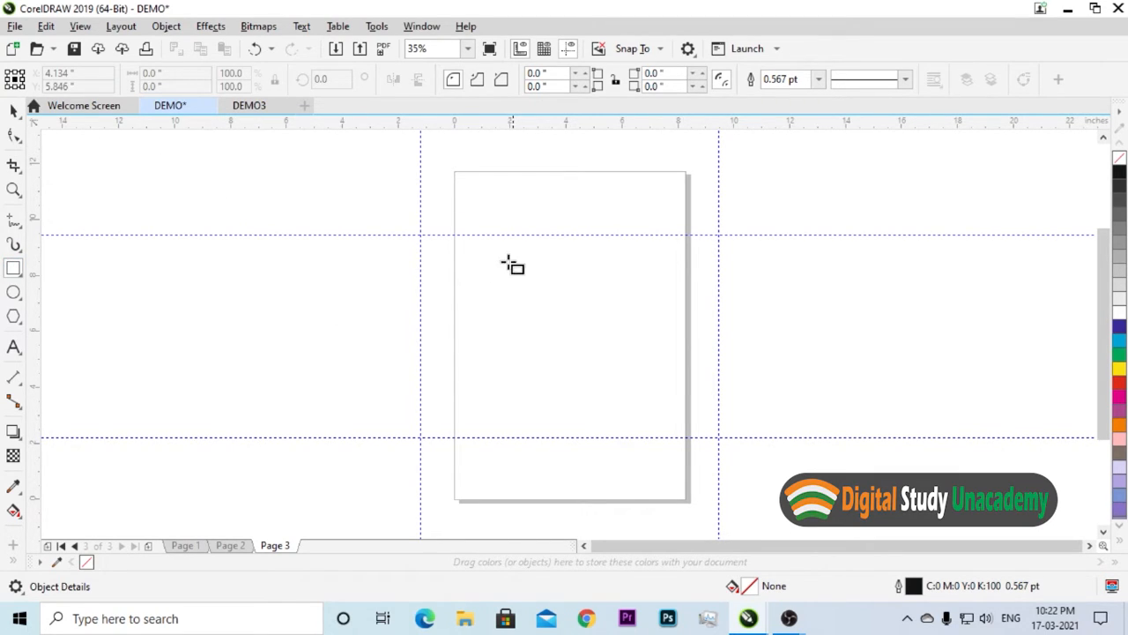
Step: Draw a square about 2.57 inches wide in the page's upper left area, cut it and paste it back
drag(471, 250, 543, 322)
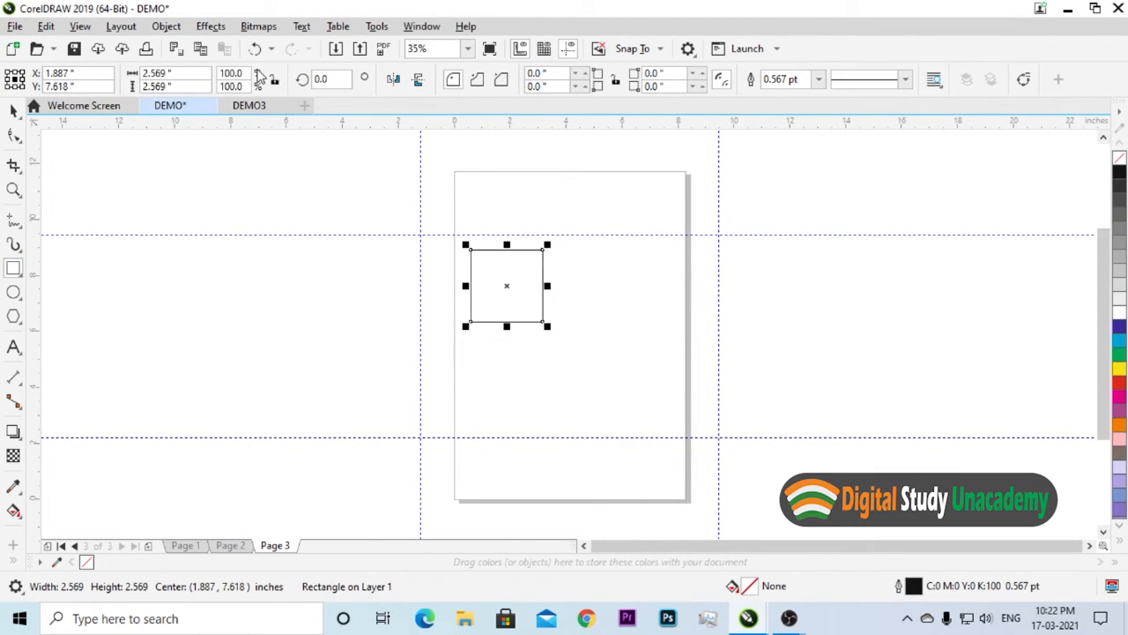
click(179, 51)
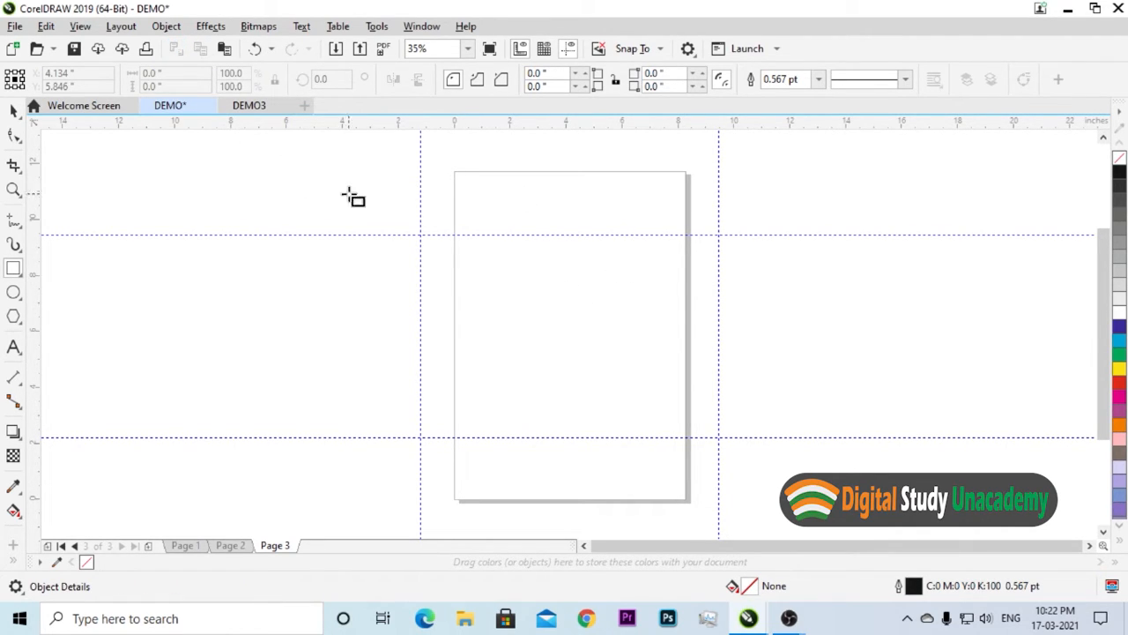
click(227, 51)
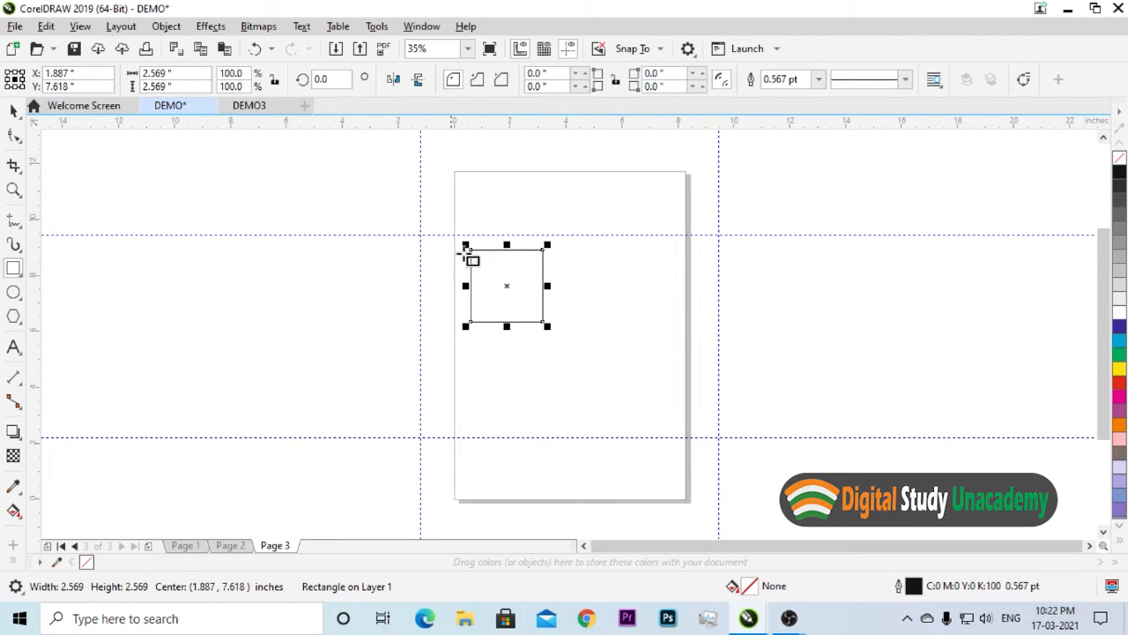
Step: Duplicate the square by copy and paste, and place the copy beside it, centered at about X 5.83, Y 7.66 inches
click(202, 52)
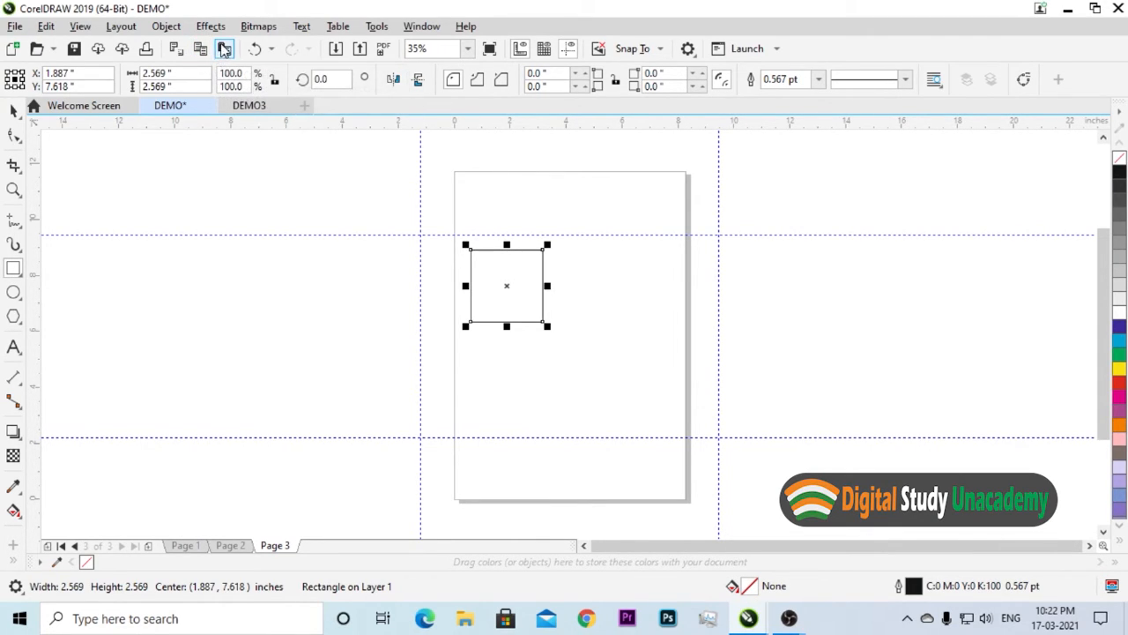
click(224, 50)
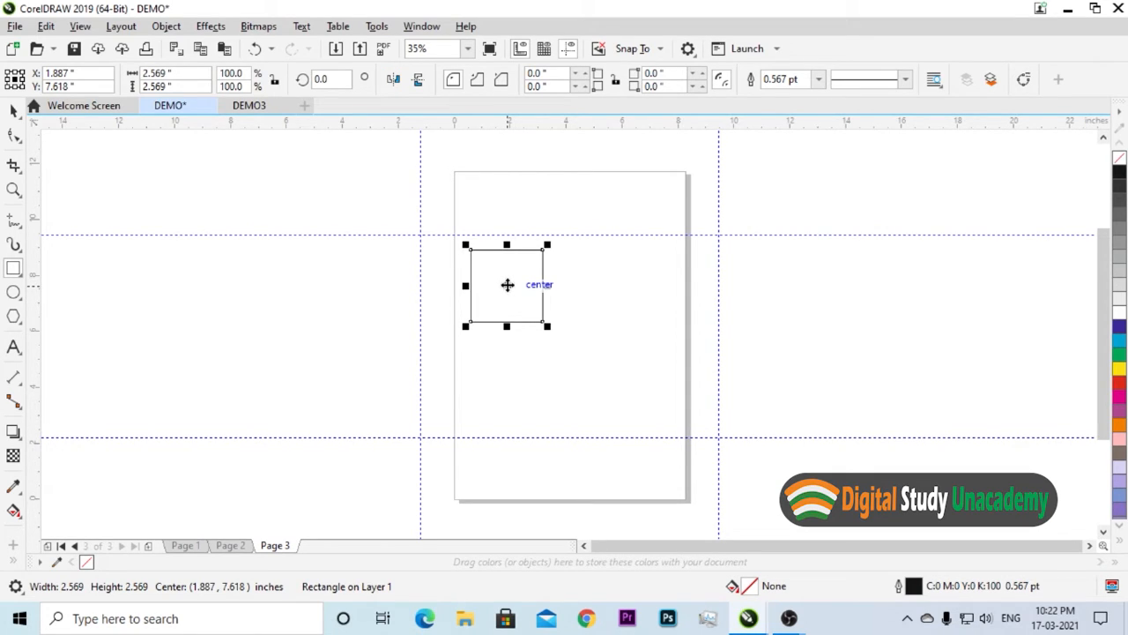
drag(508, 285, 617, 285)
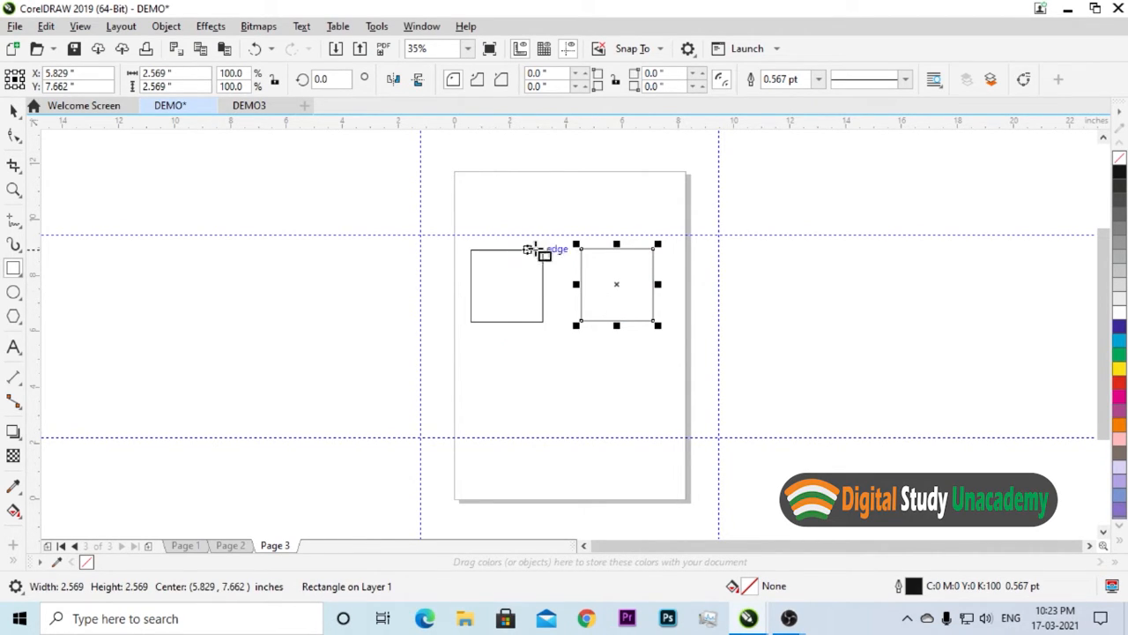
click(741, 345)
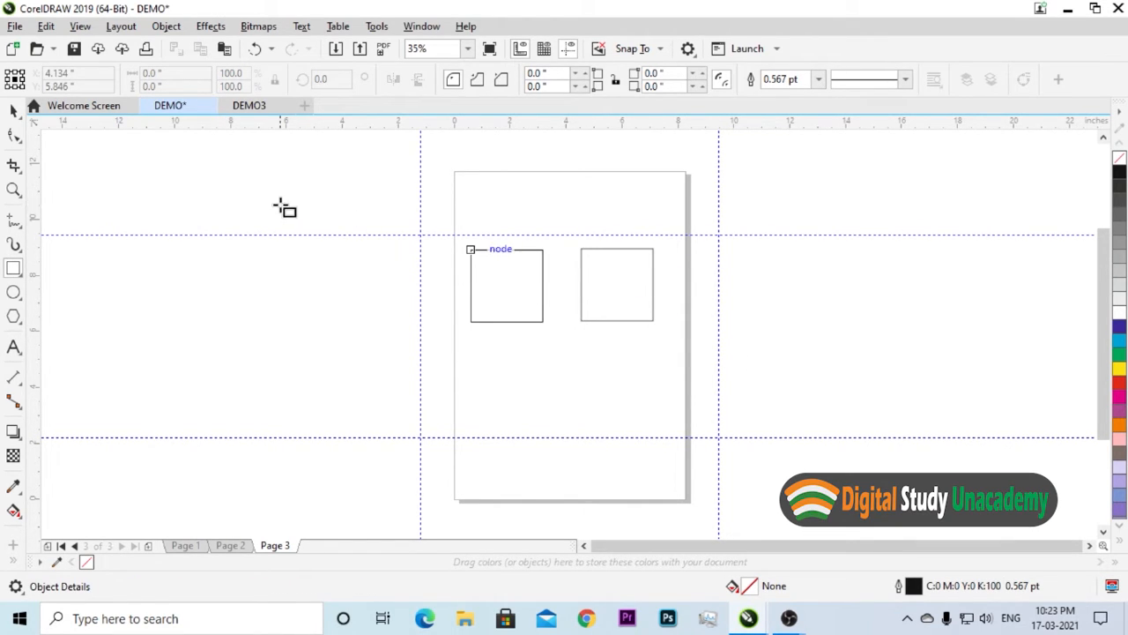
Step: Undo and redo the move of the copied square
click(255, 51)
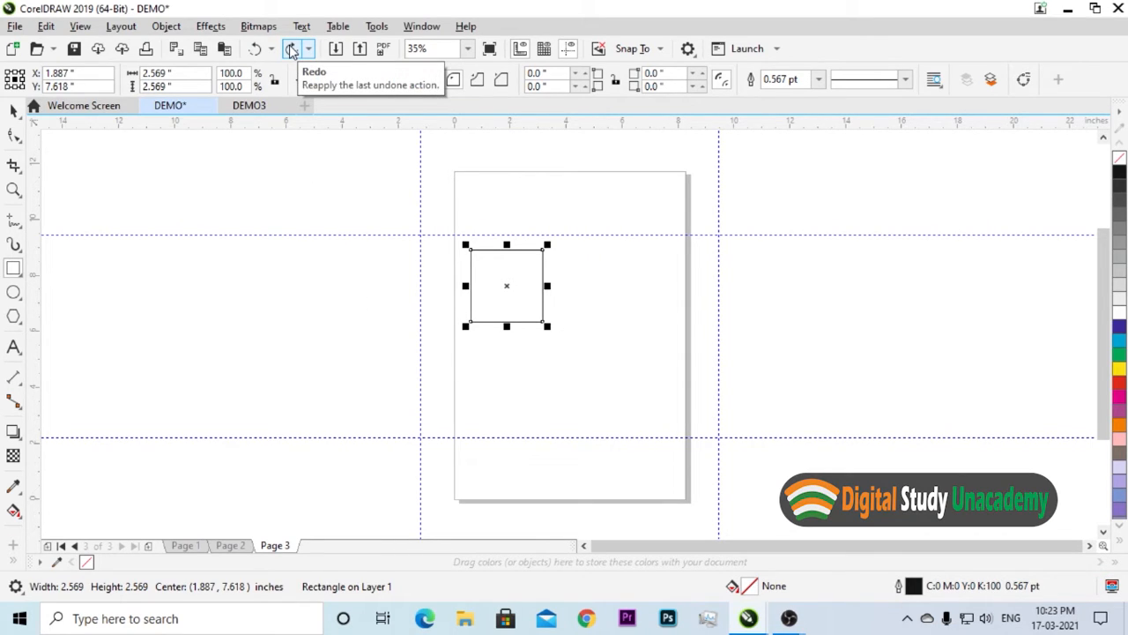
click(292, 50)
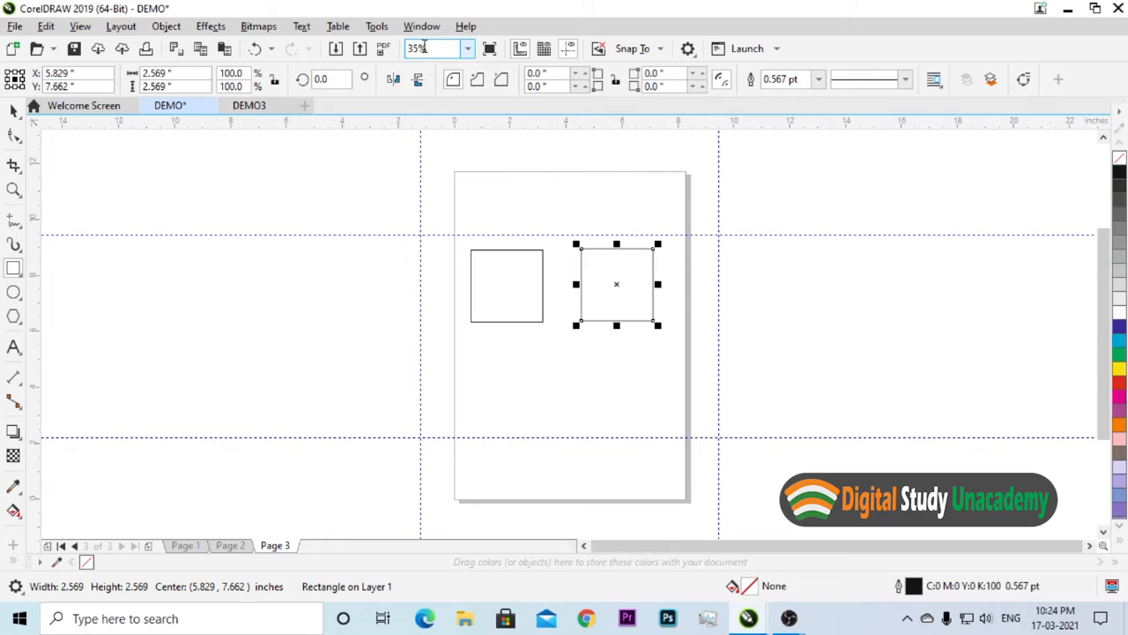
Step: Compare the preset zoom levels To Fit, To Page and To Height on the page with two squares
click(469, 49)
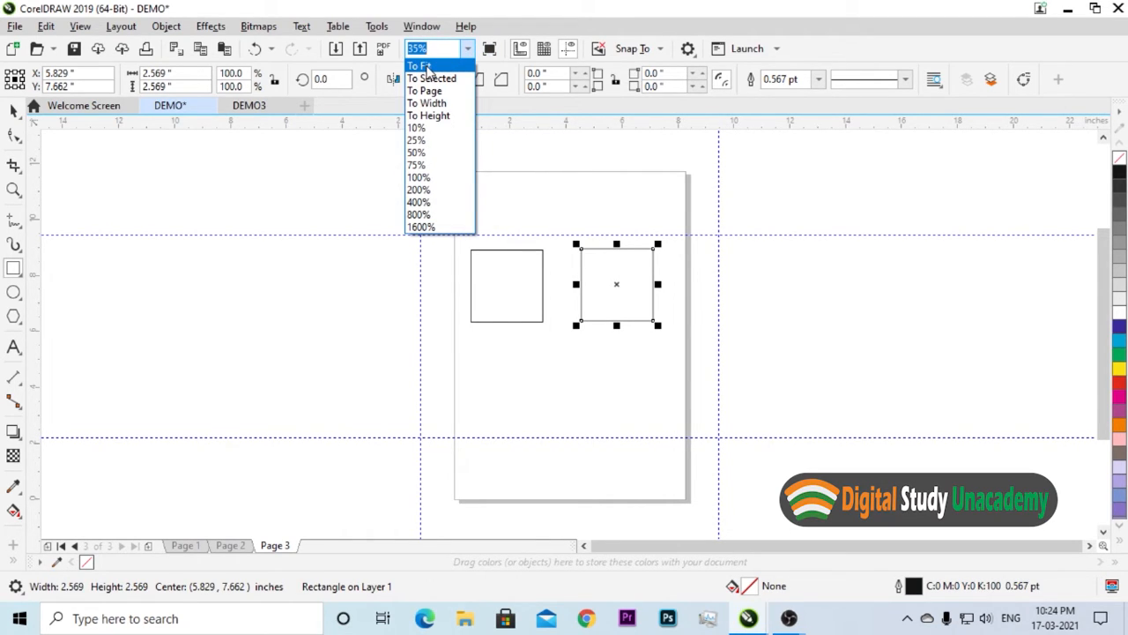
click(427, 67)
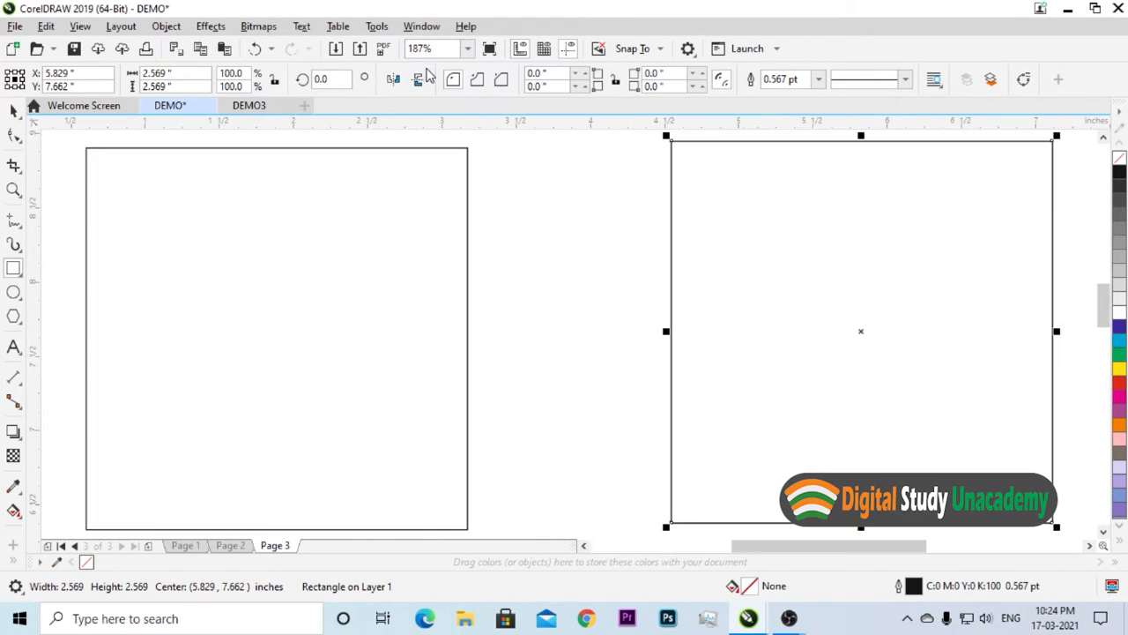
click(468, 49)
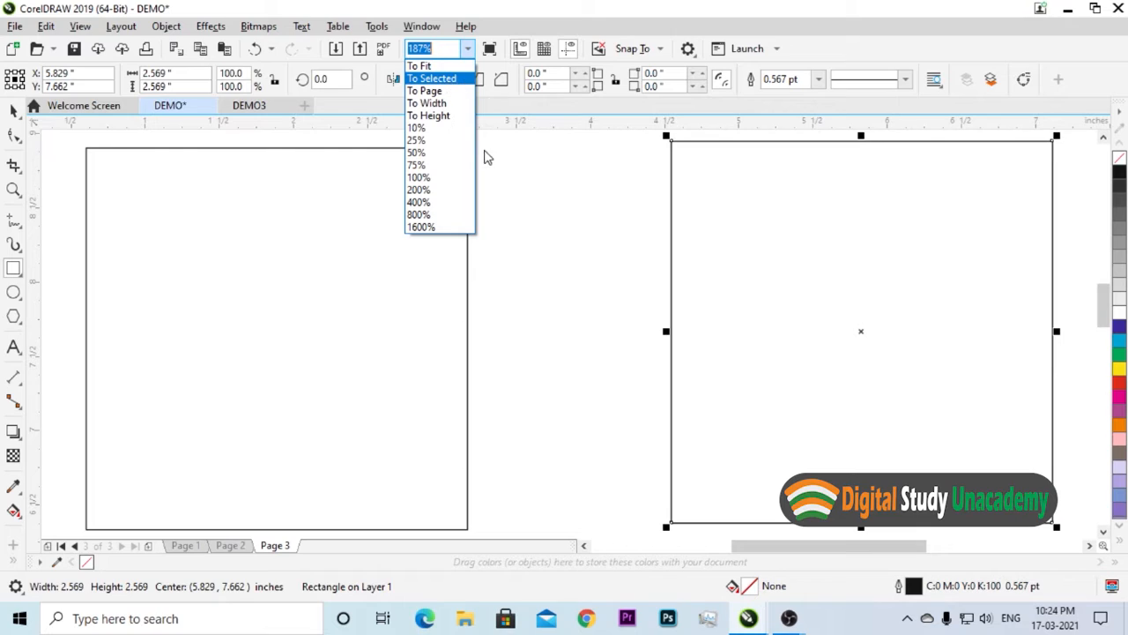
click(434, 92)
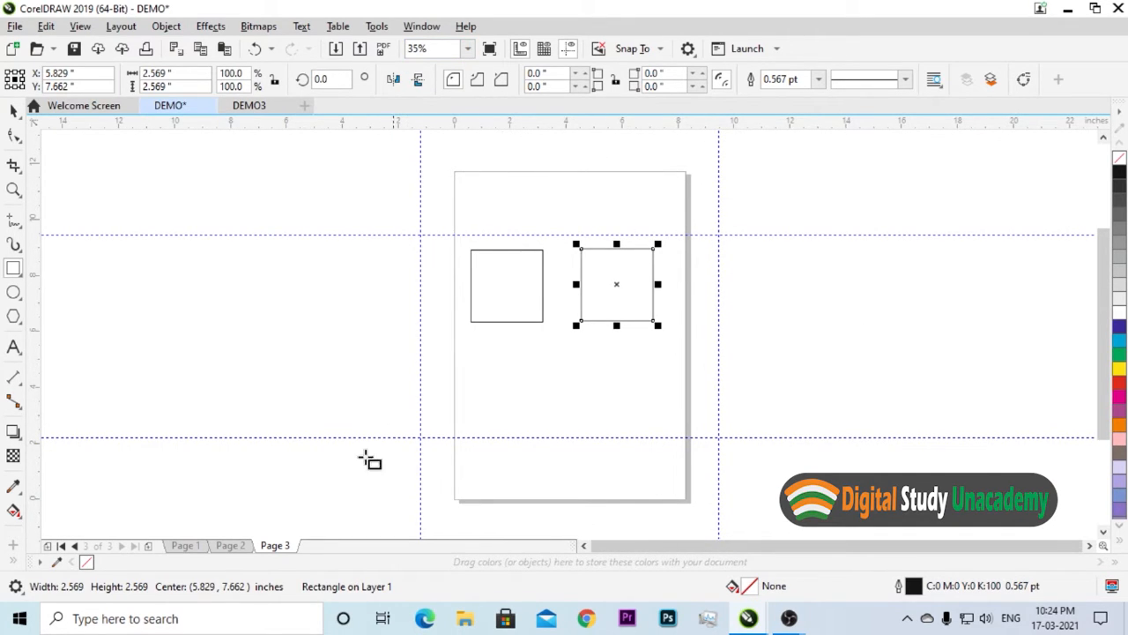
click(468, 49)
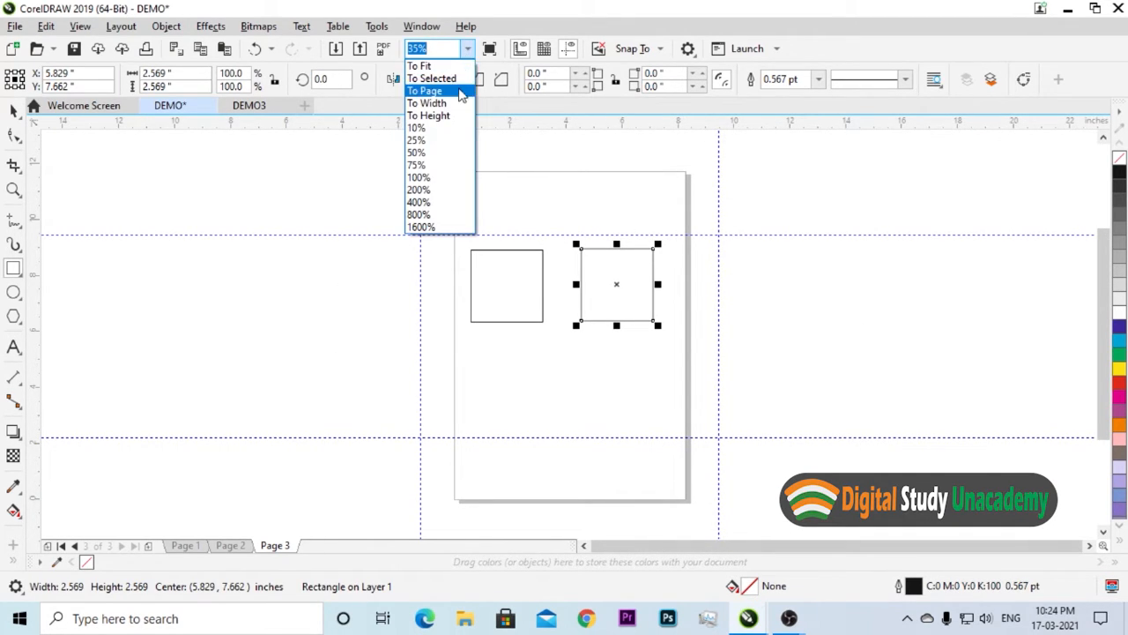
click(447, 117)
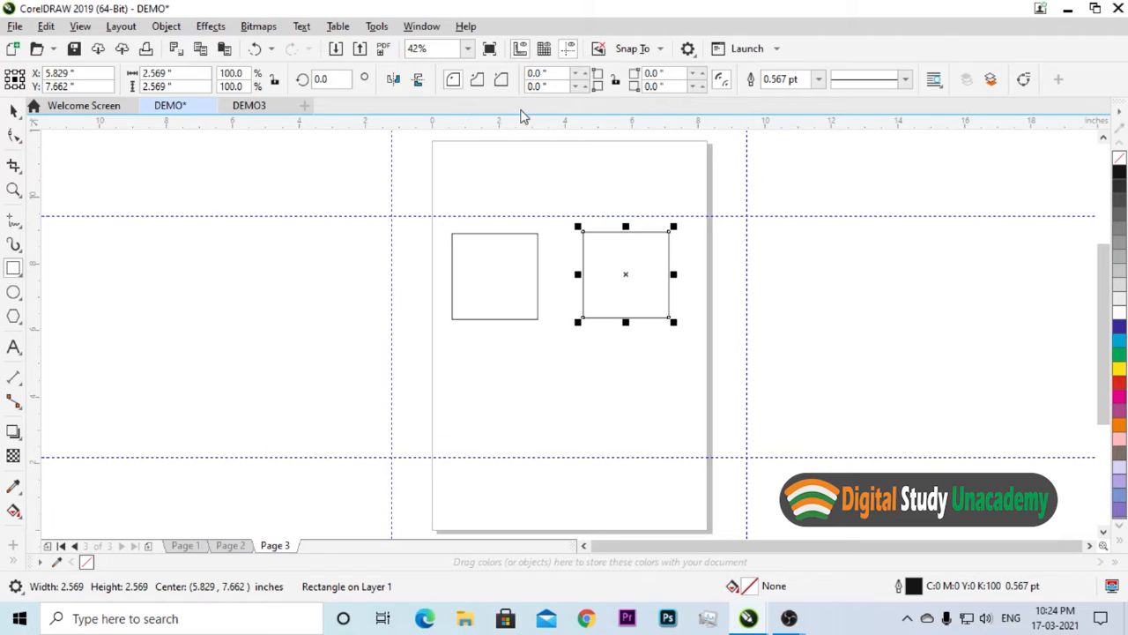
Step: Compare the To Width, To Height and To Page zoom levels on the page with two squares
click(467, 49)
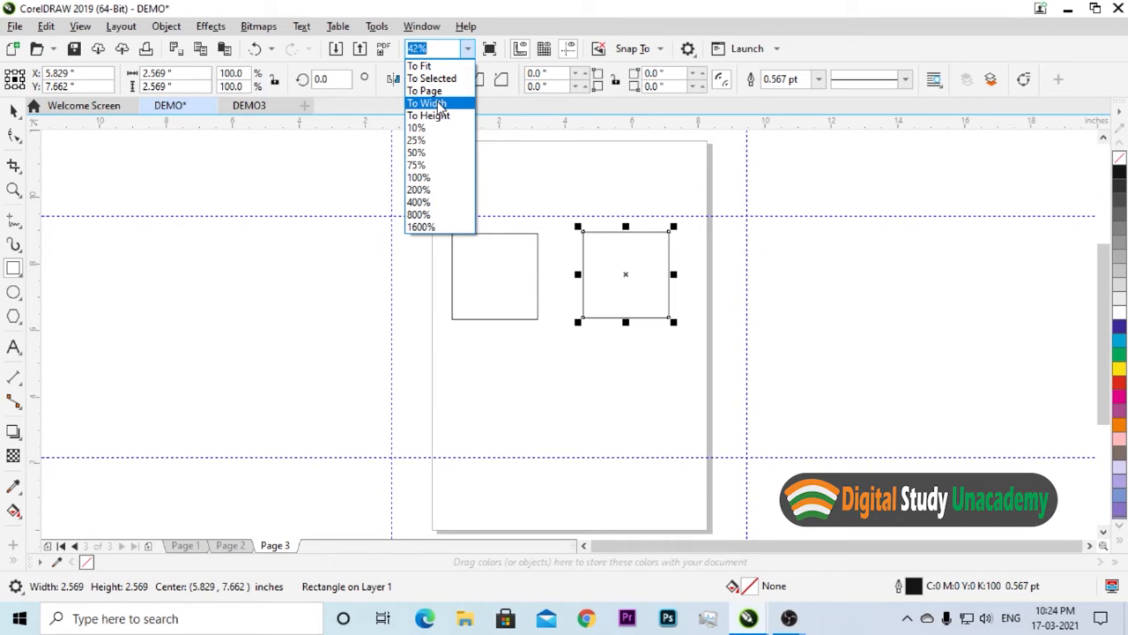
click(441, 105)
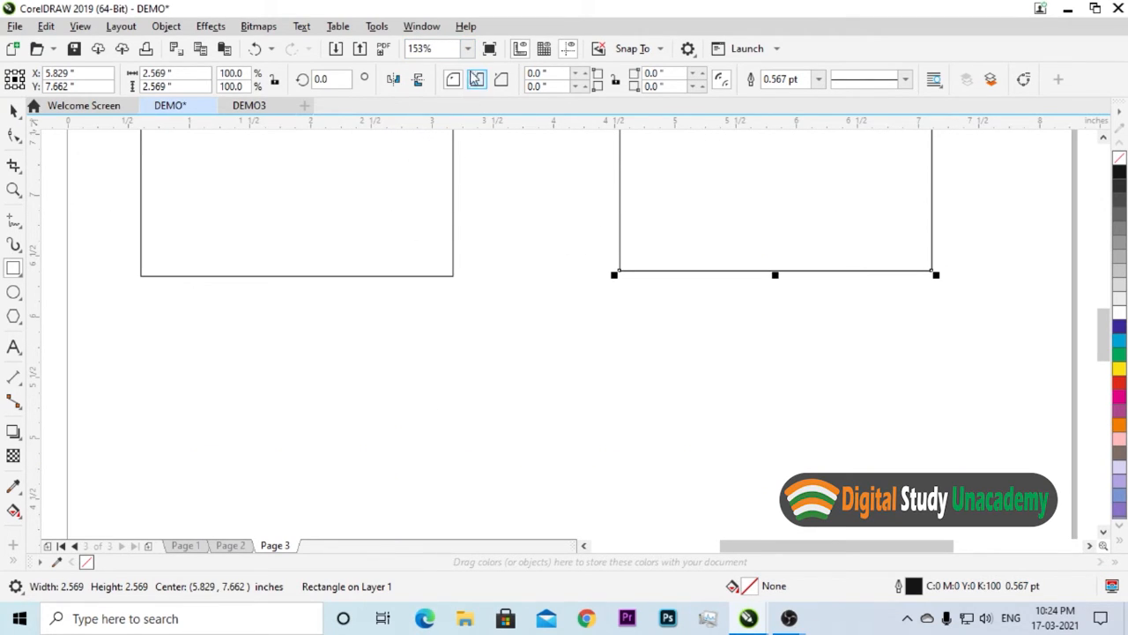
click(468, 48)
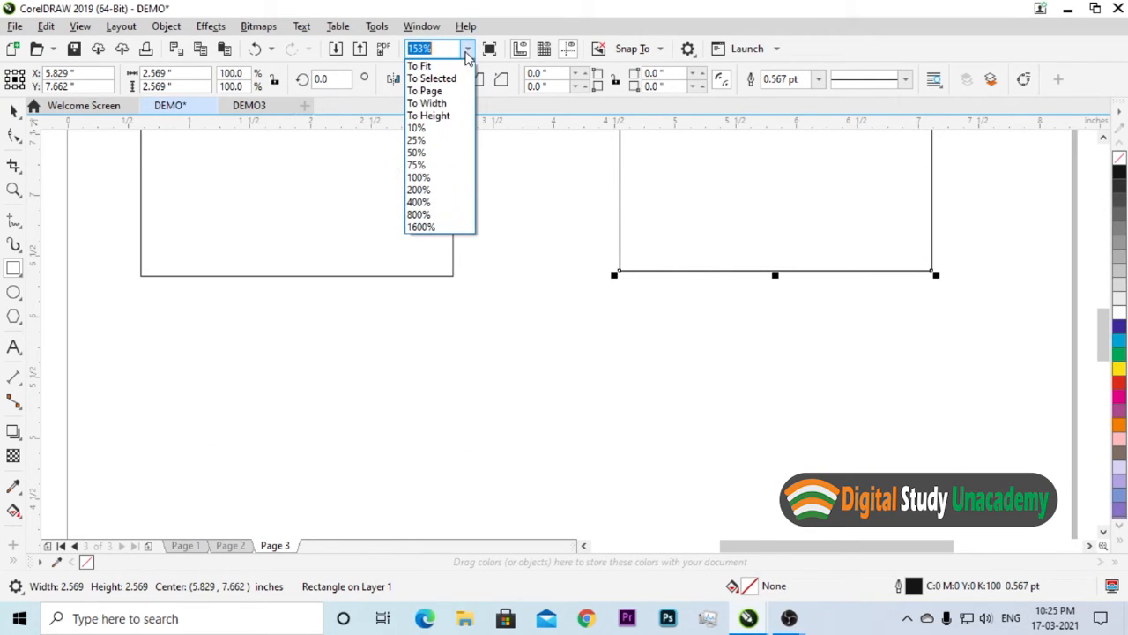
click(437, 116)
click(468, 49)
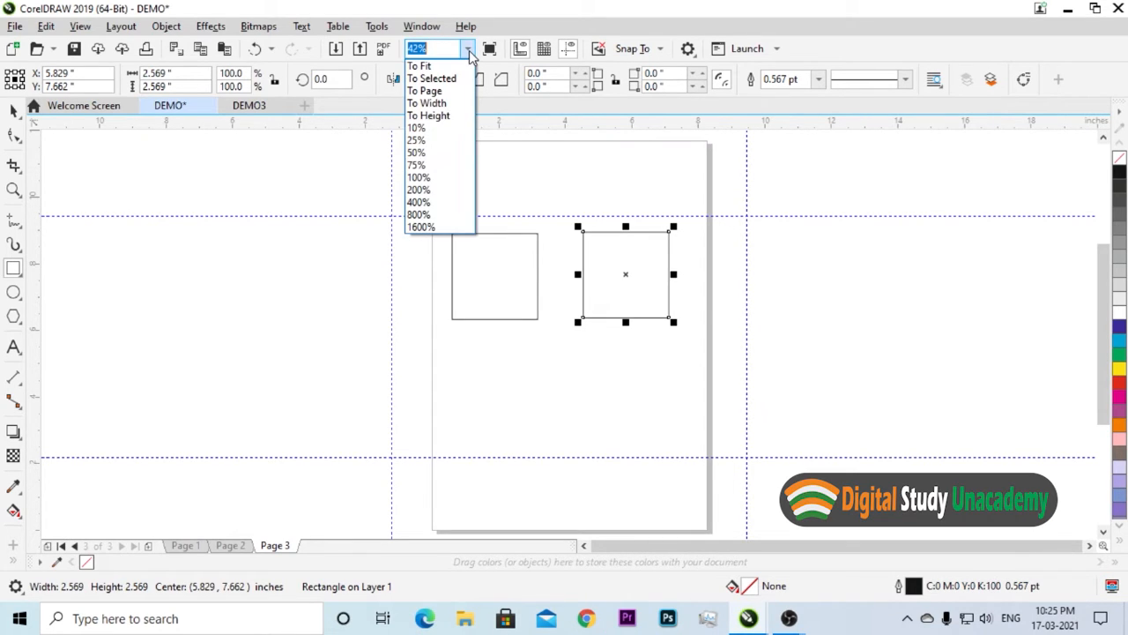
click(438, 94)
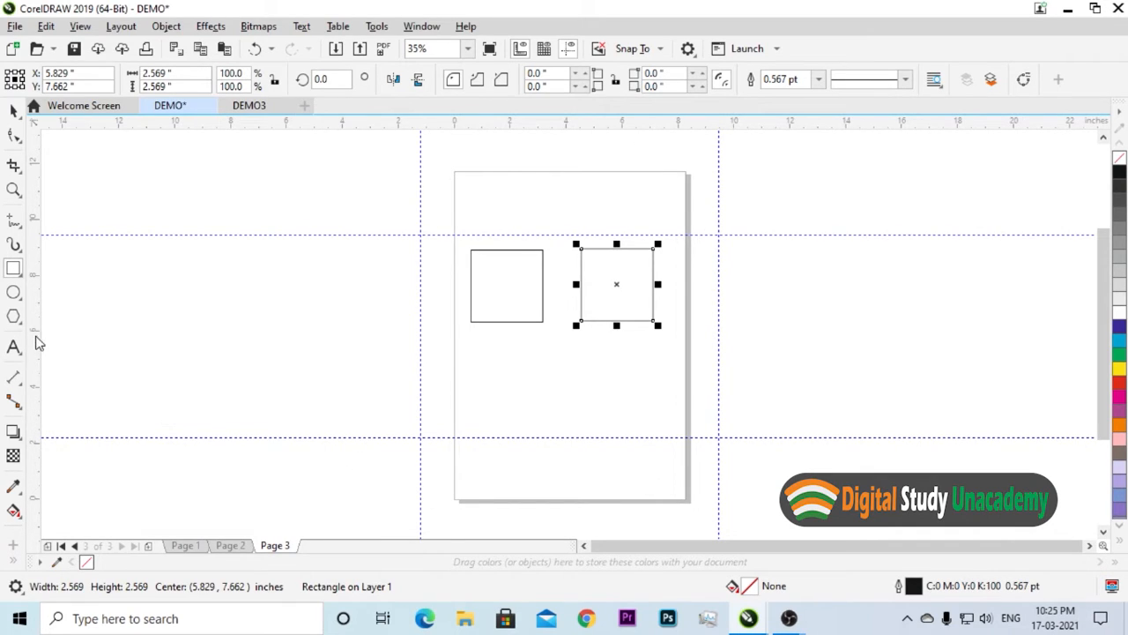
Step: Zoom to an area around the whole page, zoom to the first square, and zoom back out once
click(13, 190)
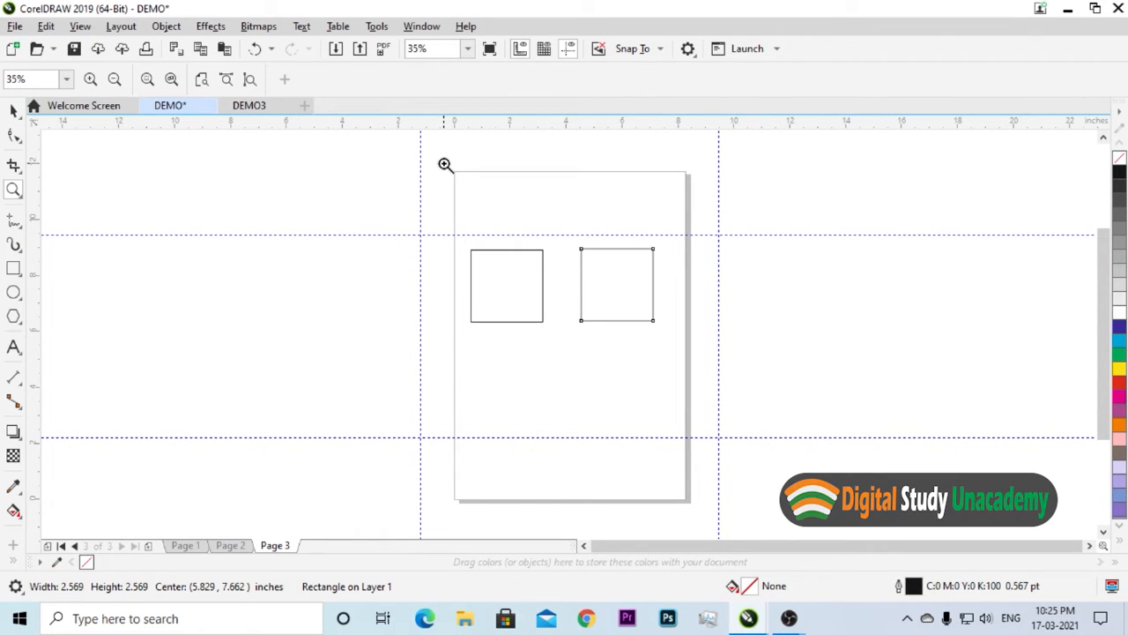
drag(445, 162, 702, 511)
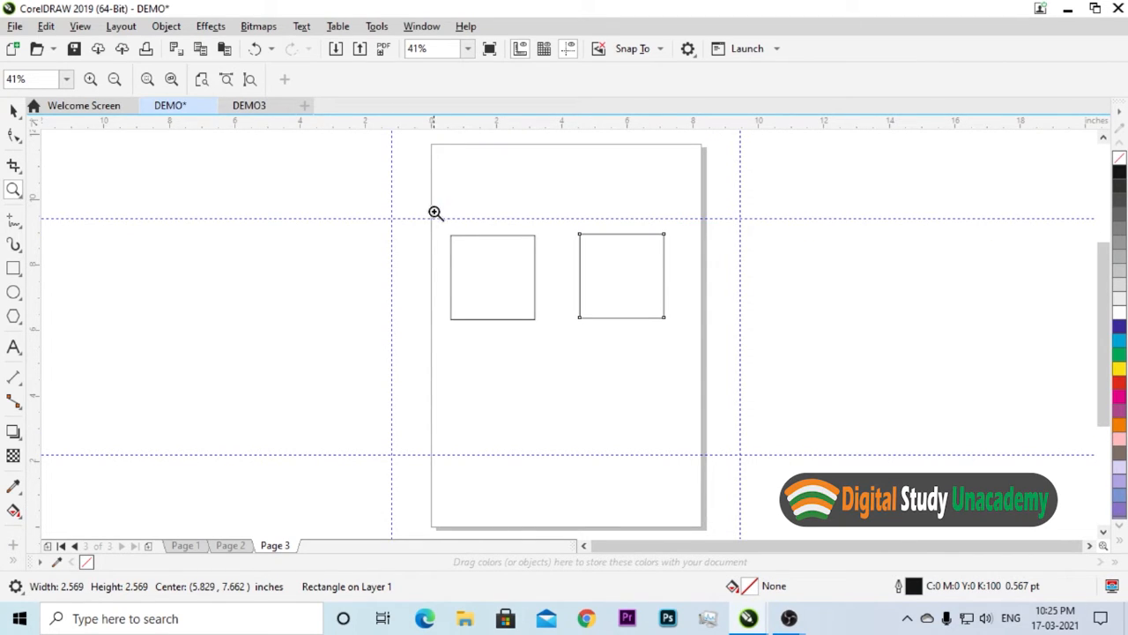
drag(432, 208, 556, 353)
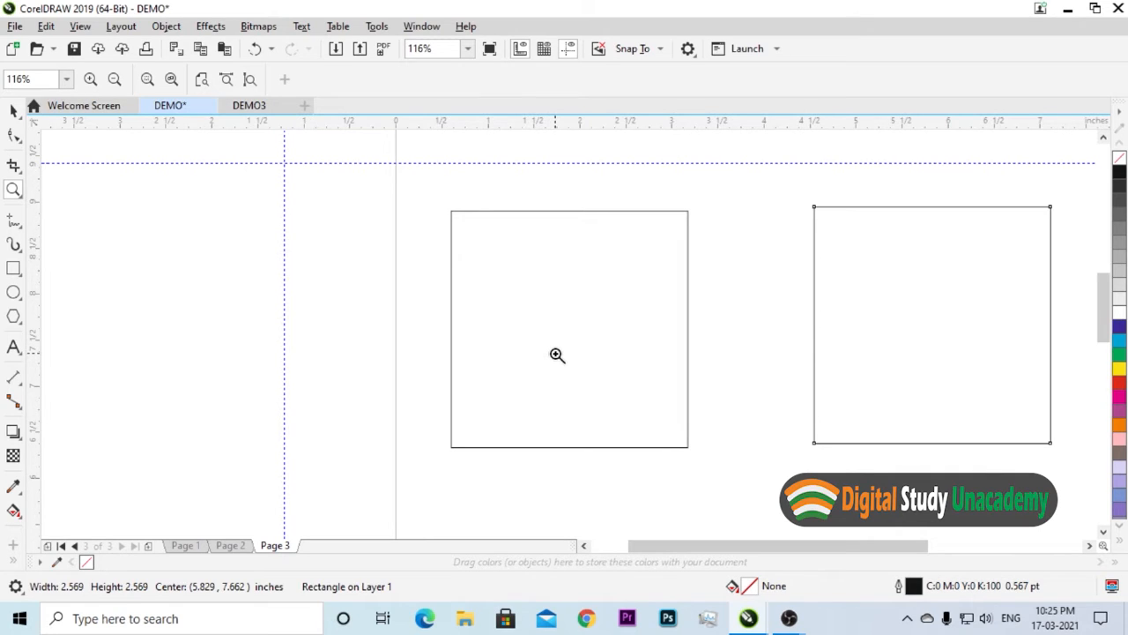
right_click(549, 341)
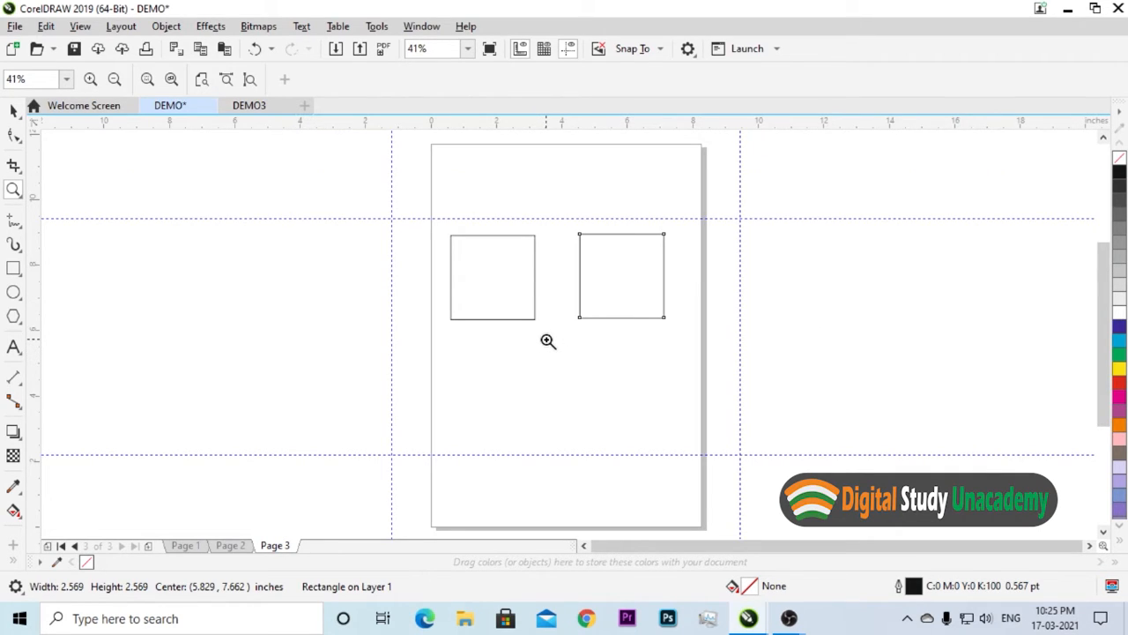
Step: Magnify the first square in two zoom steps with the Zoom tool and zoom back out by two steps
click(499, 277)
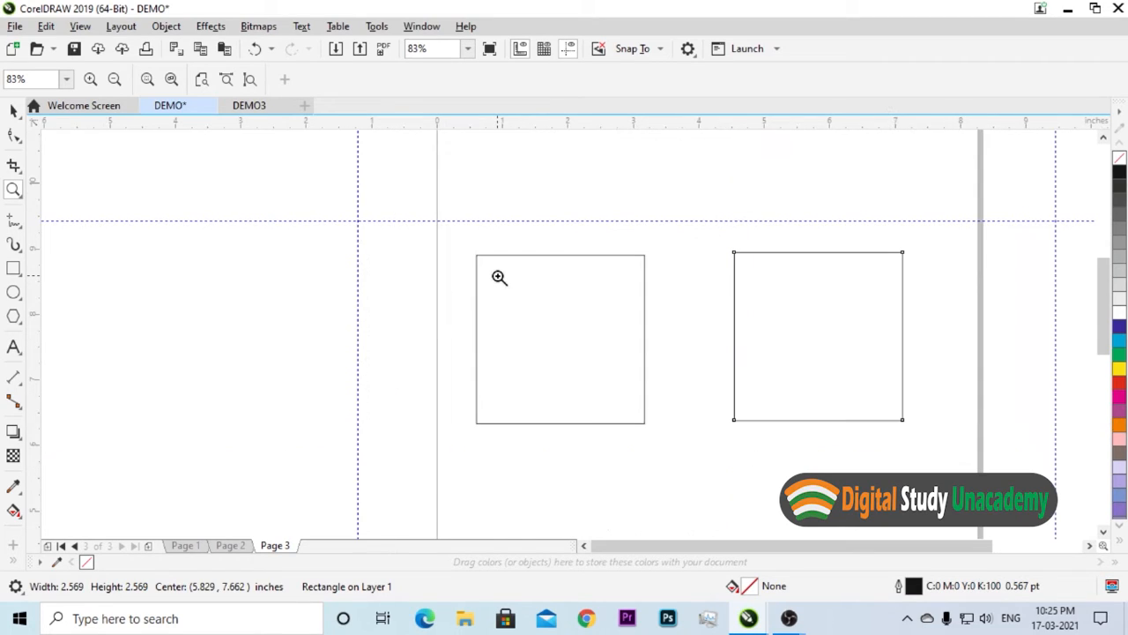
click(556, 348)
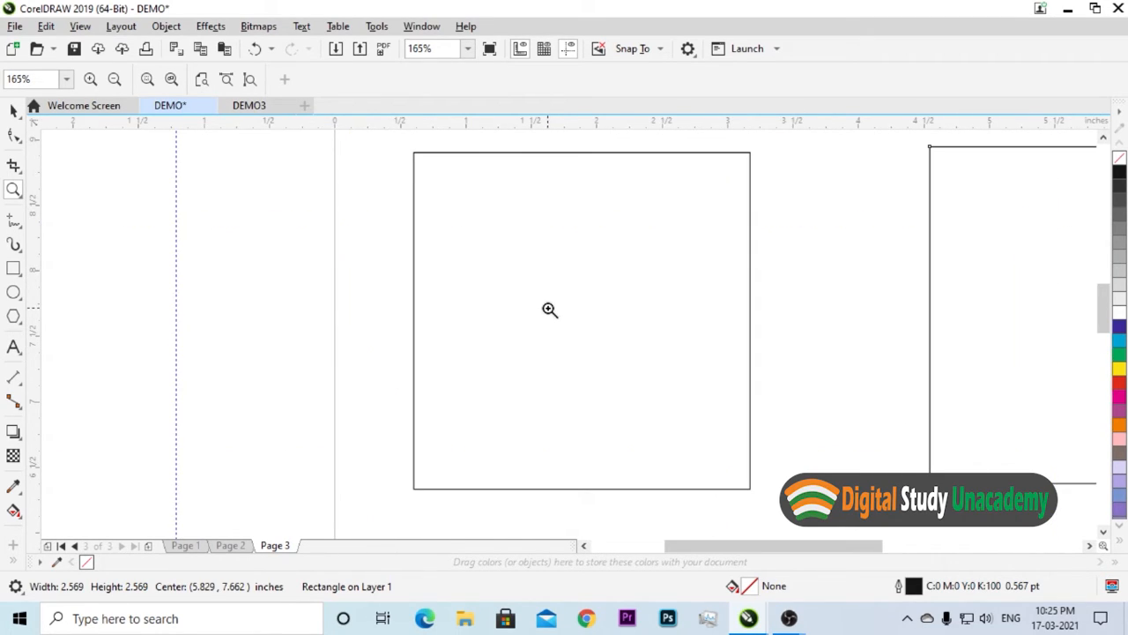
right_click(550, 320)
right_click(549, 320)
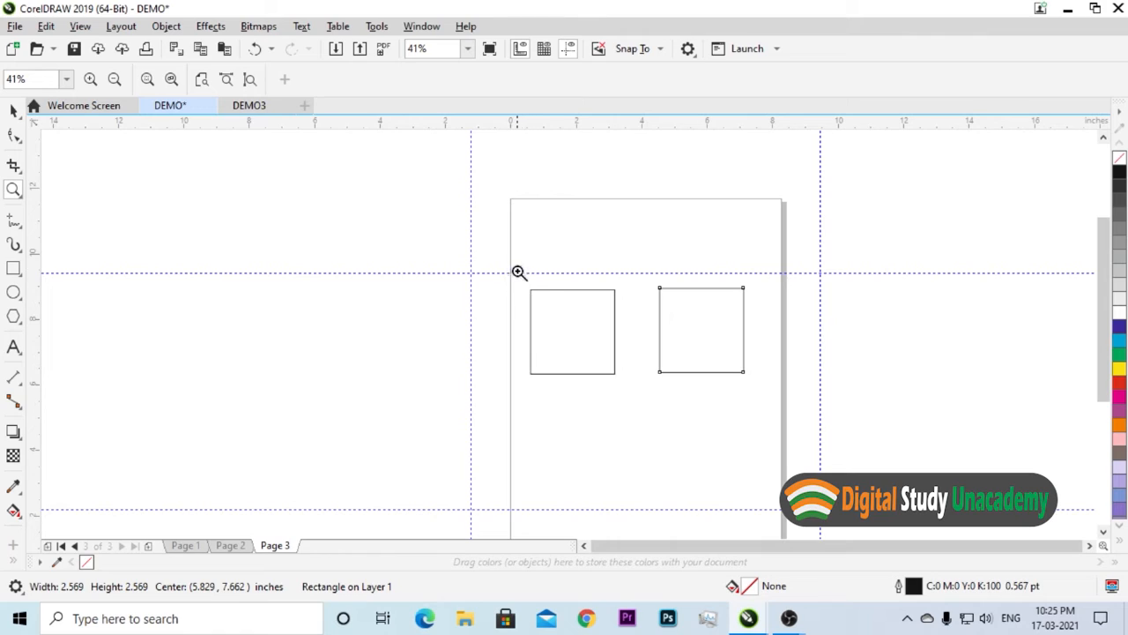
Step: Zoom to an area around the first square, zoom back out, and restore the To Page zoom level
drag(516, 270, 641, 402)
drag(641, 402, 641, 402)
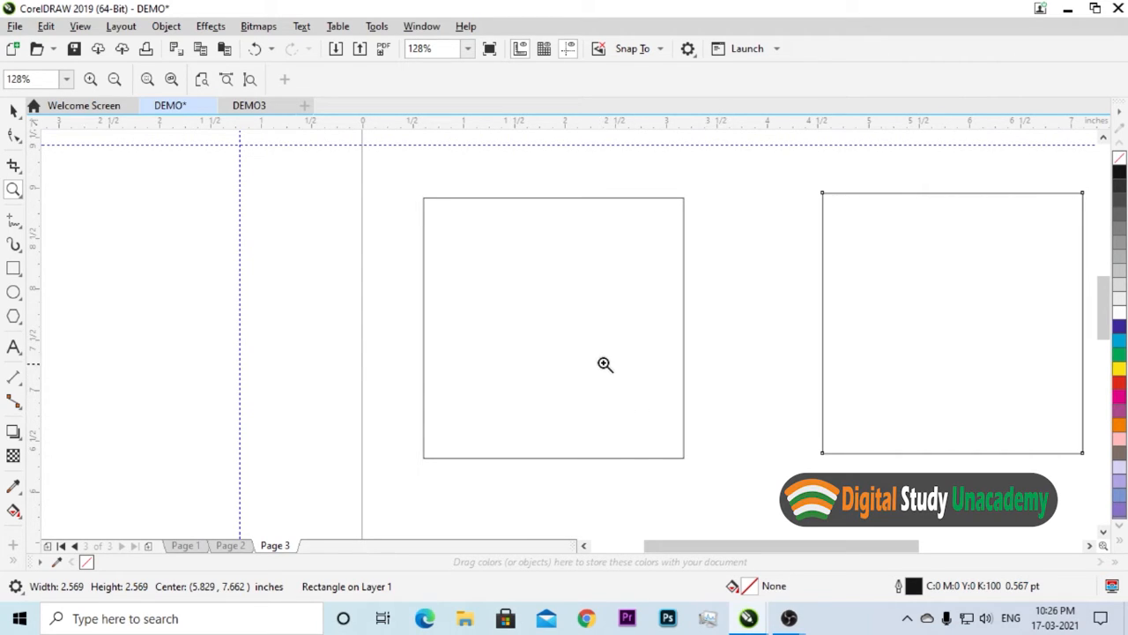
right_click(497, 283)
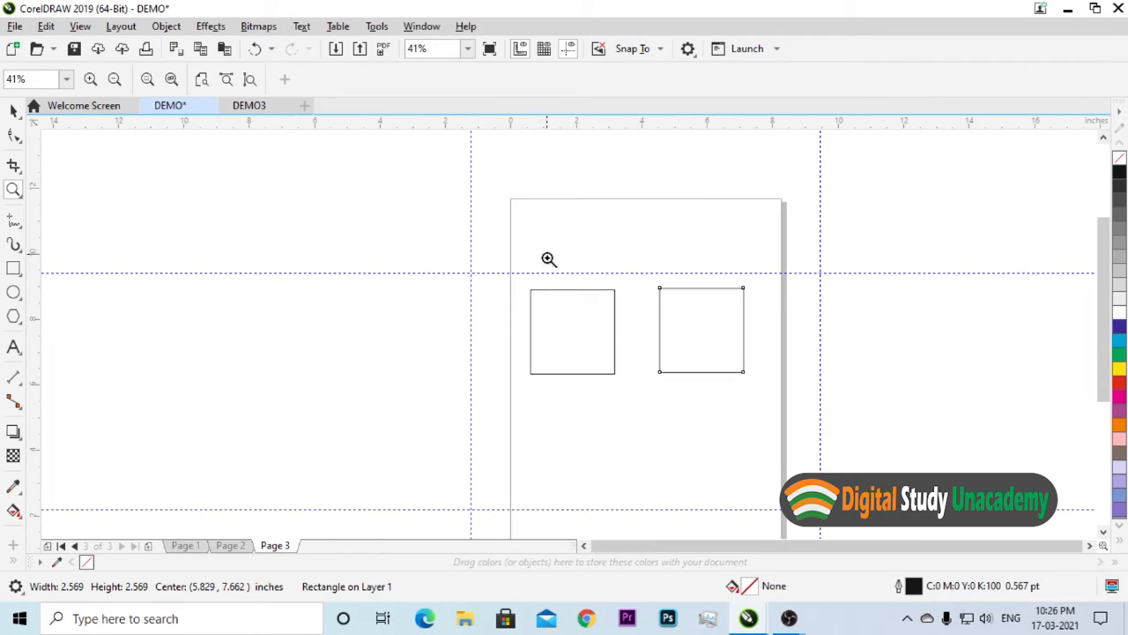
click(467, 49)
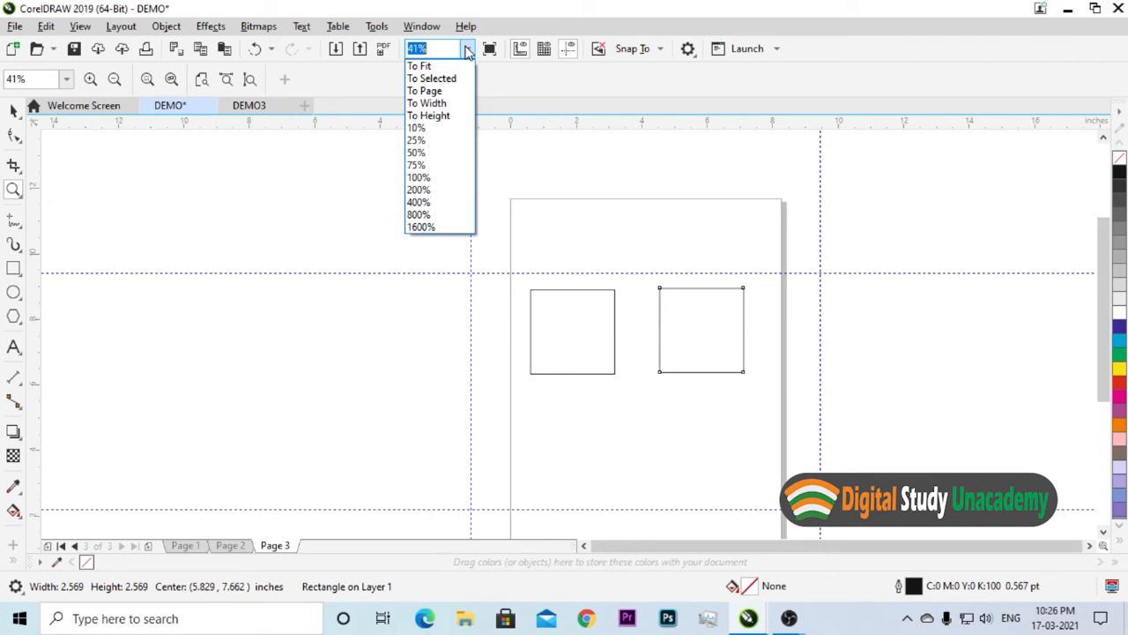
click(447, 92)
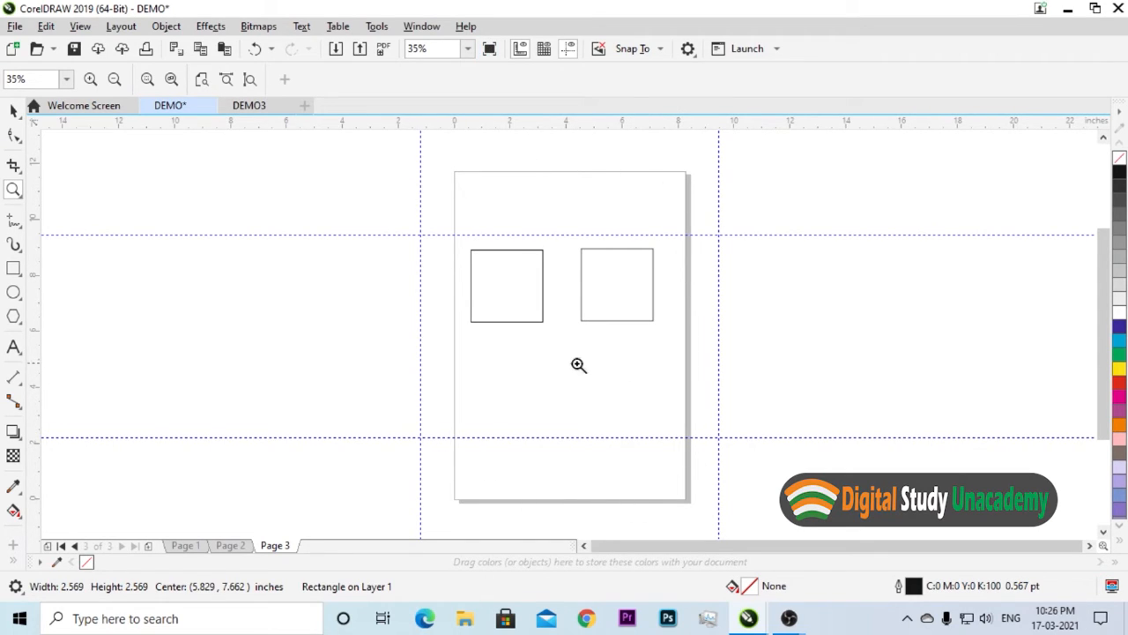
Step: Preview the page full screen and exit the preview, and toggle the rulers off and on again
click(490, 50)
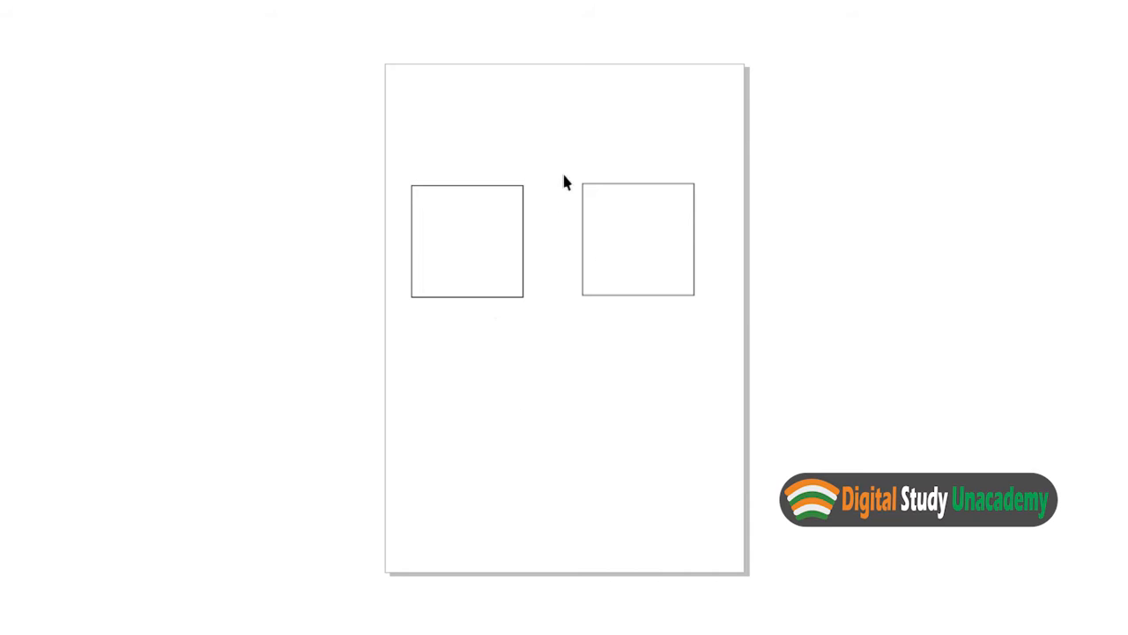
key(Escape)
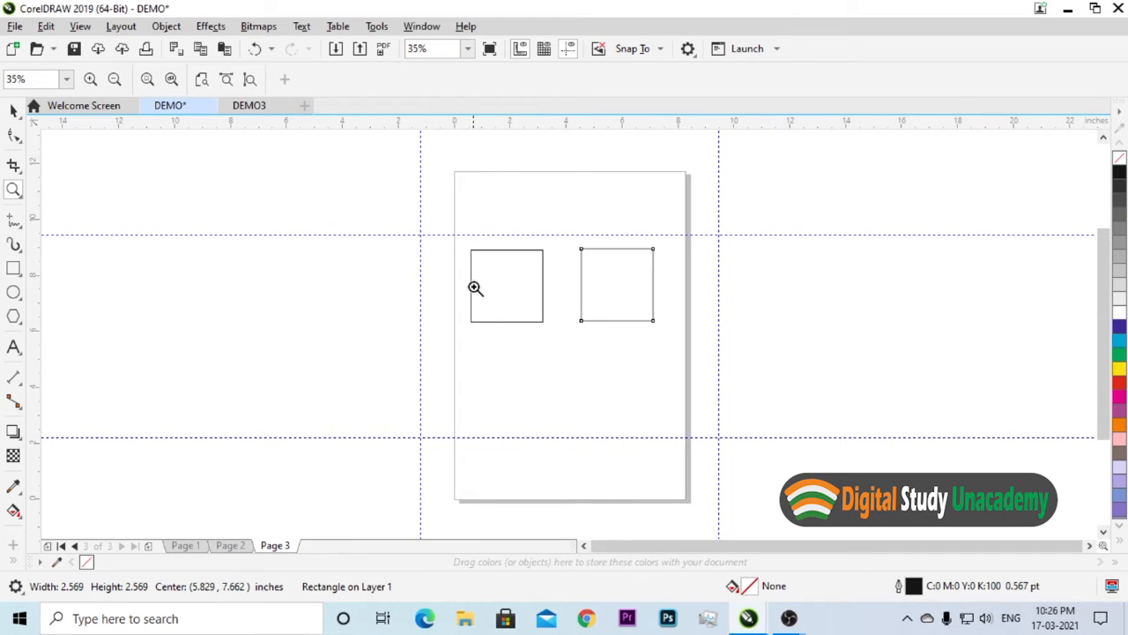
click(520, 50)
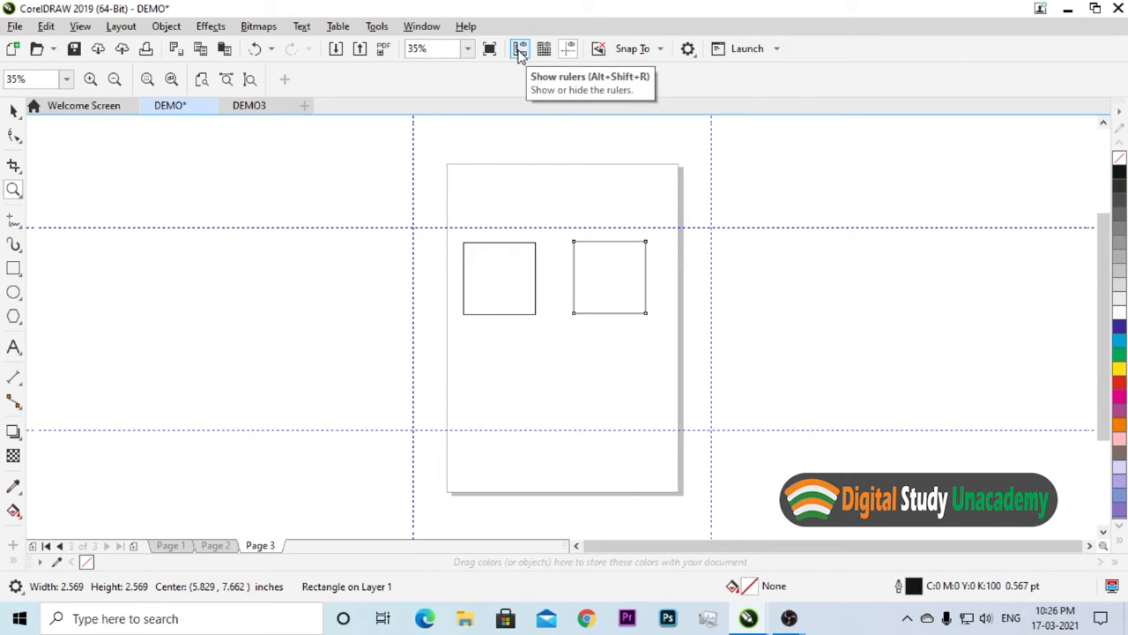
click(520, 51)
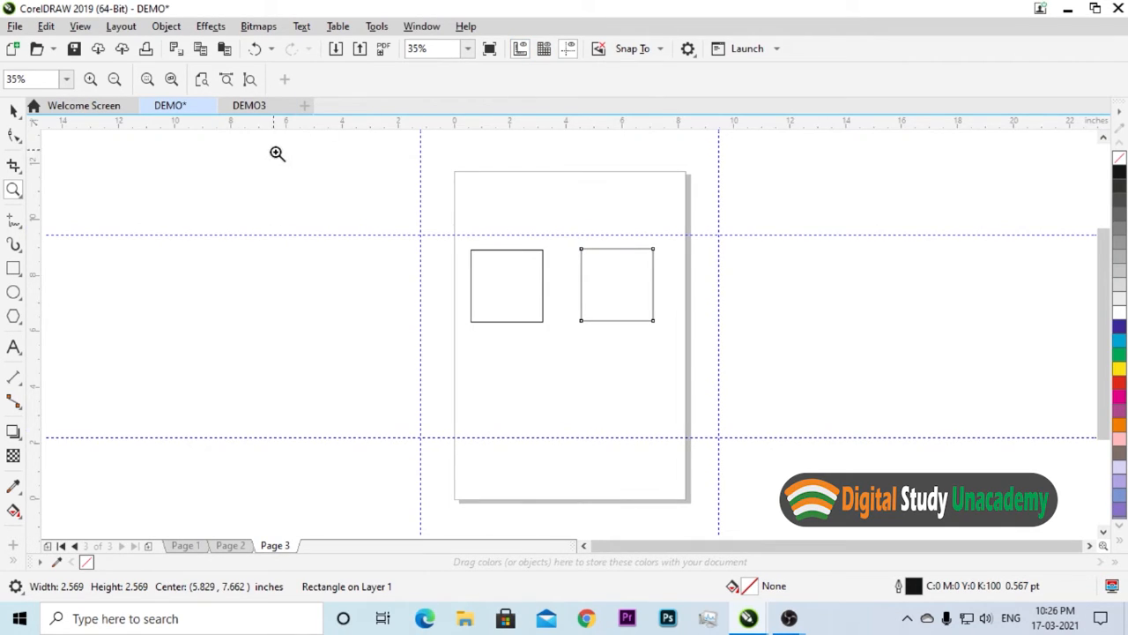
Step: Move the vertical guideline beside the page's left edge to about X -4.12 inches and add another vertical guideline at about X -2.85 inches
click(13, 188)
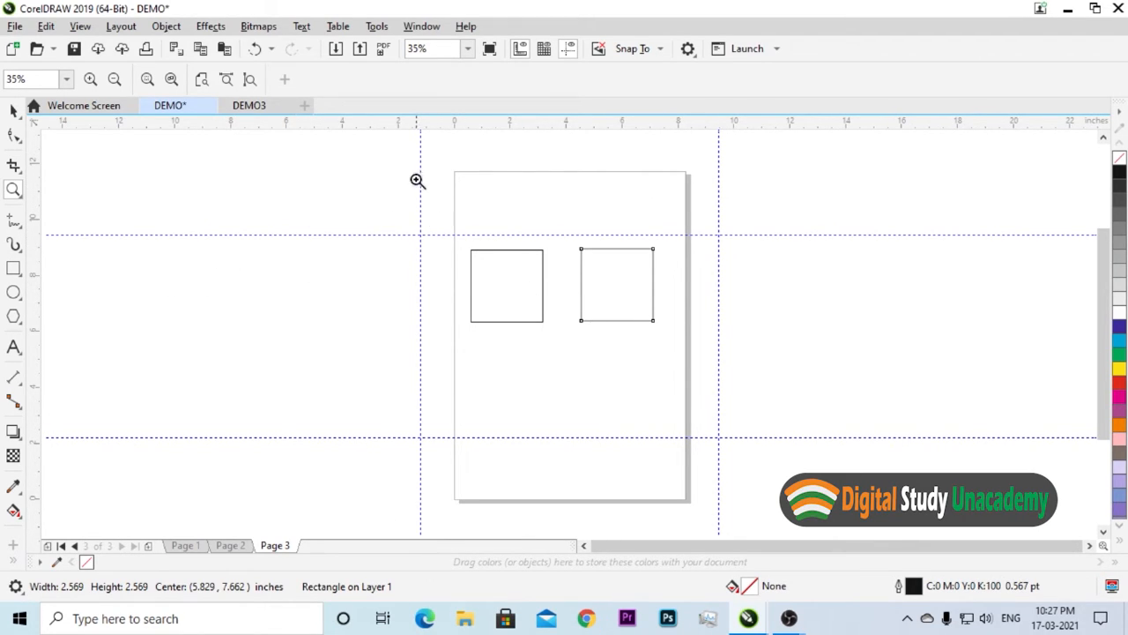
click(13, 111)
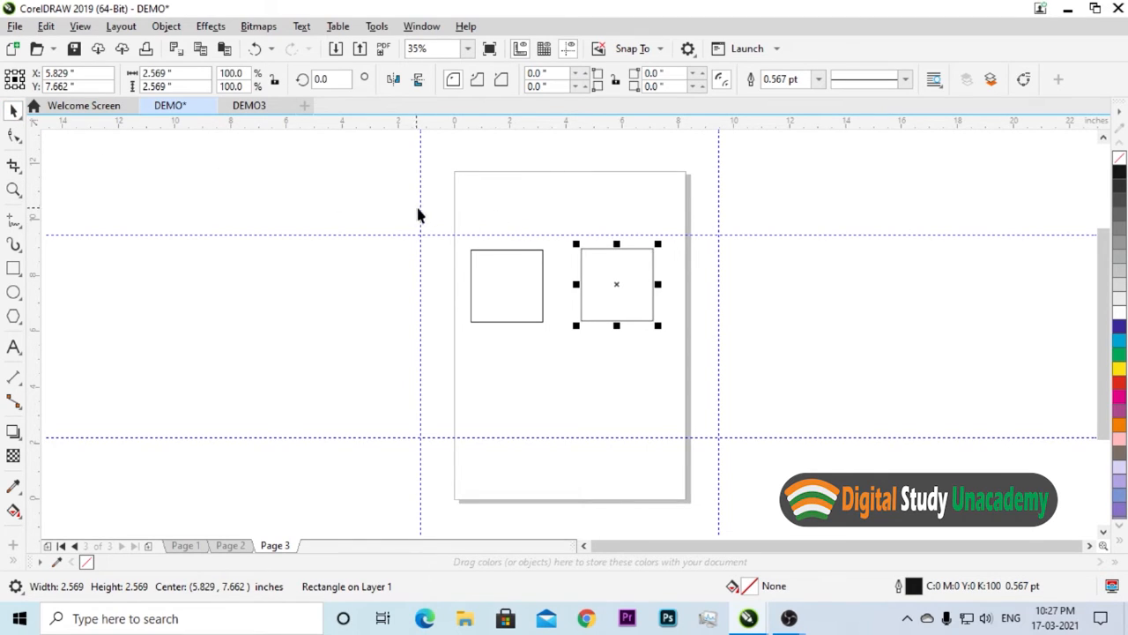
drag(421, 212, 338, 228)
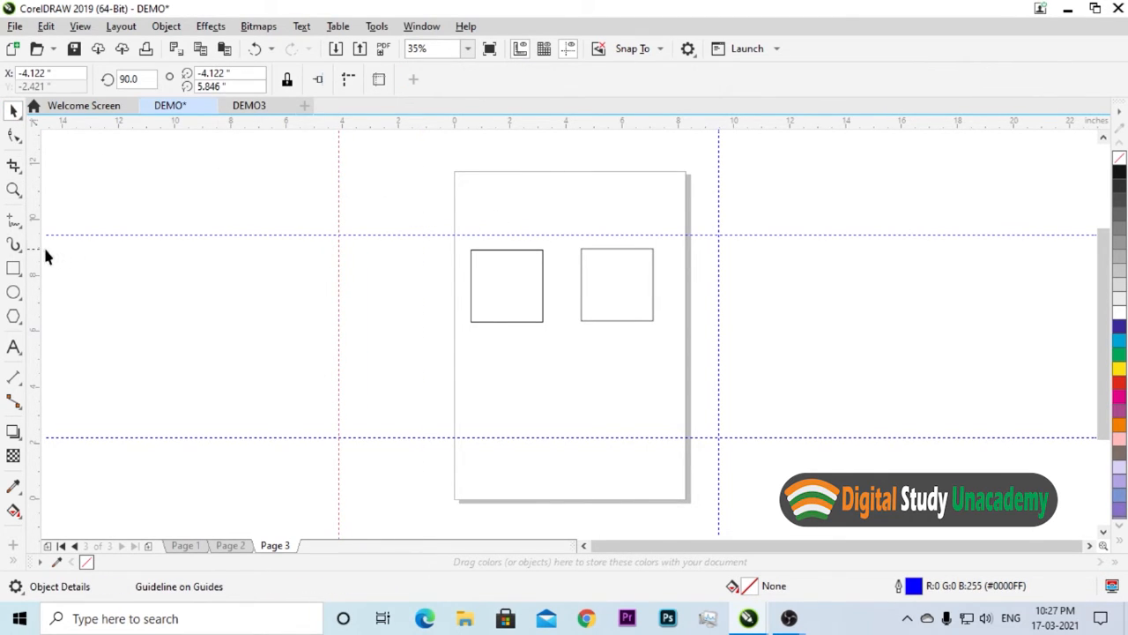
drag(36, 255, 374, 252)
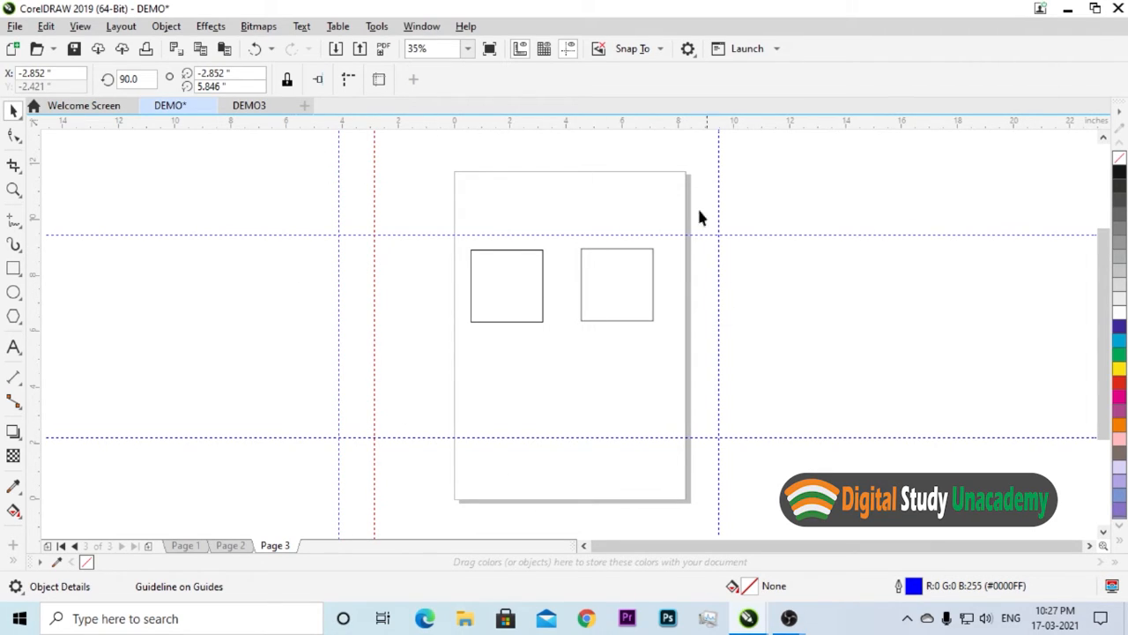
Step: Hide the guidelines and show the document grid
click(570, 51)
click(544, 48)
click(544, 49)
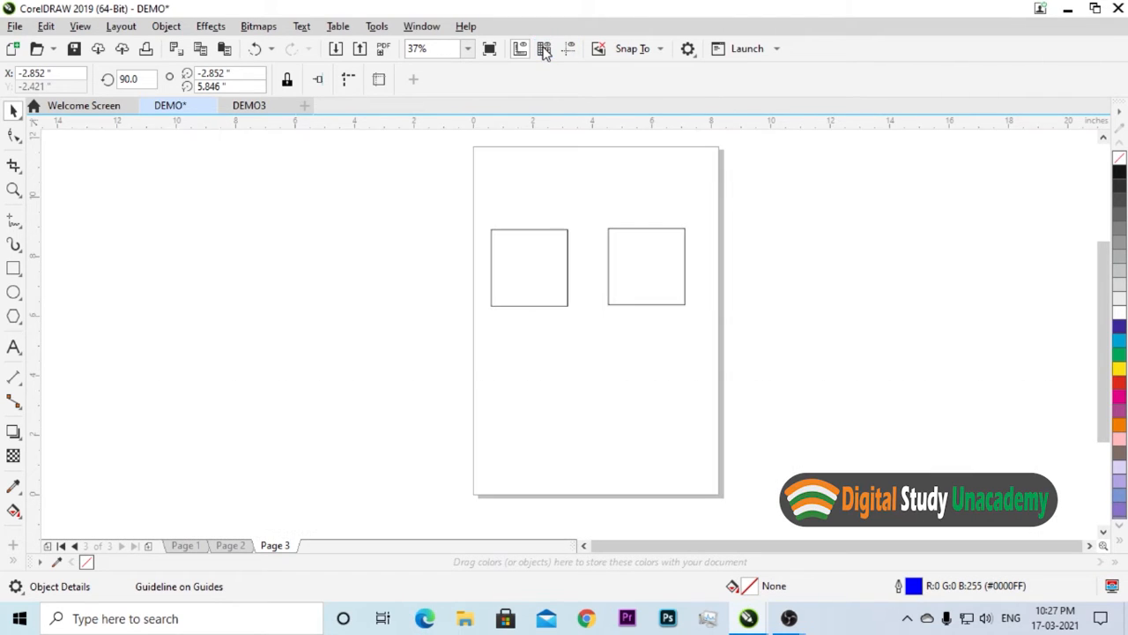
click(544, 50)
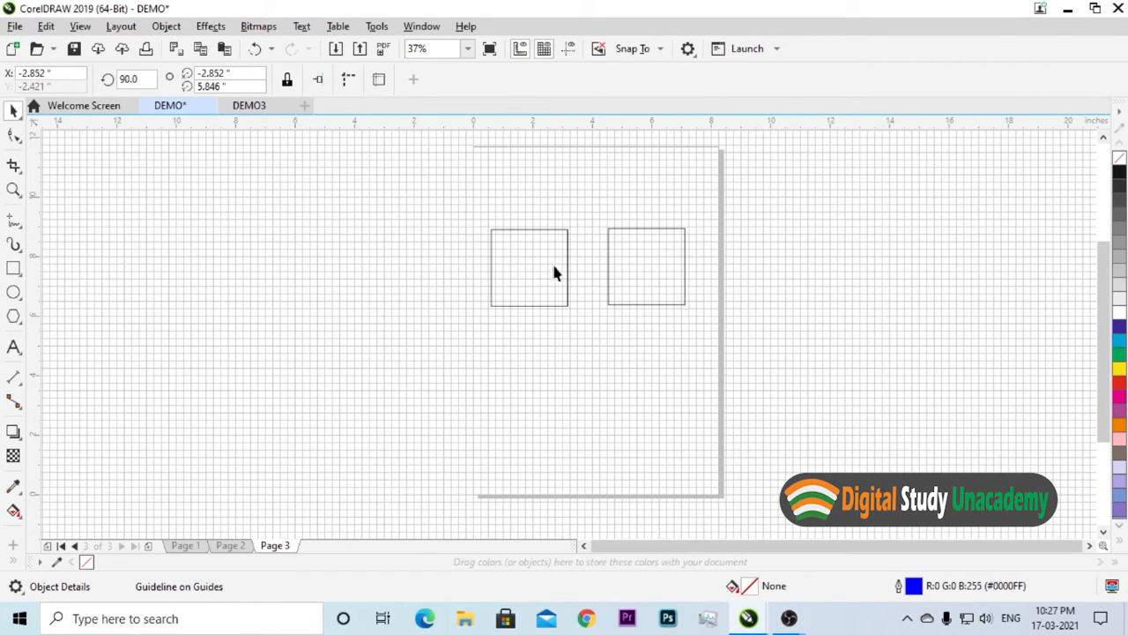
Step: Delete both squares from the page
scroll(520, 252, up, 2)
scroll(536, 242, up, 2)
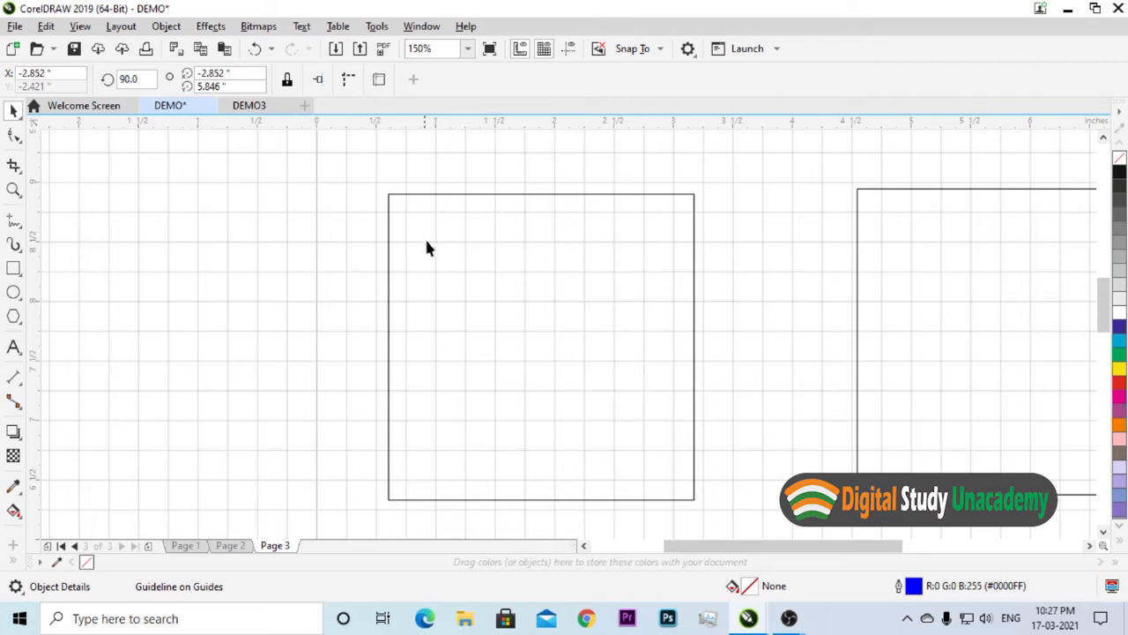
click(513, 195)
key(Delete)
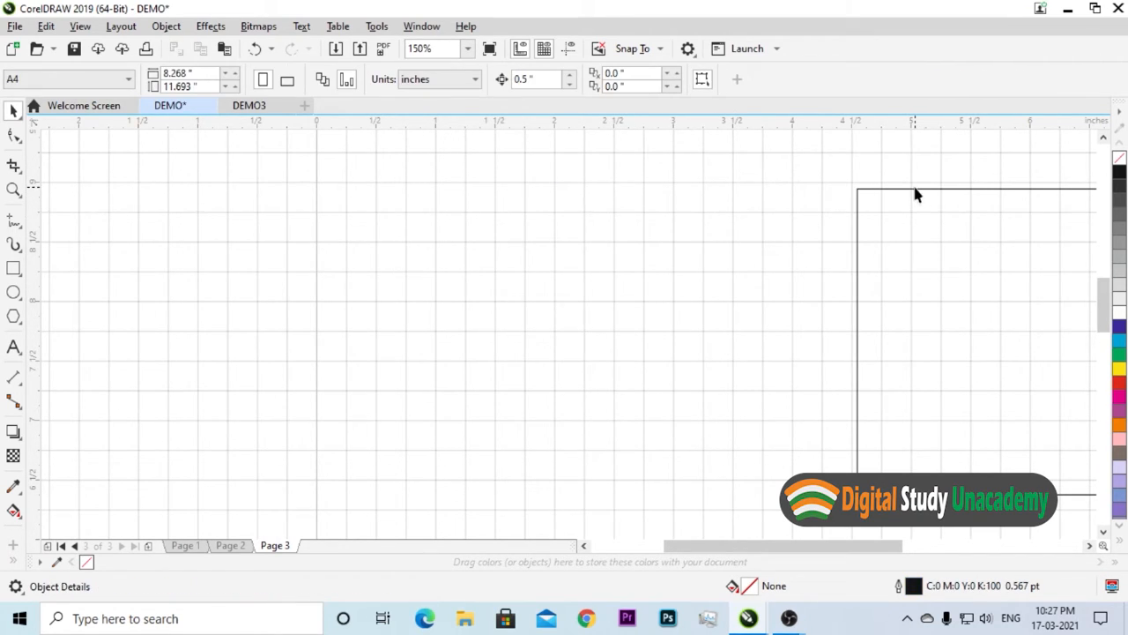
click(914, 188)
key(Delete)
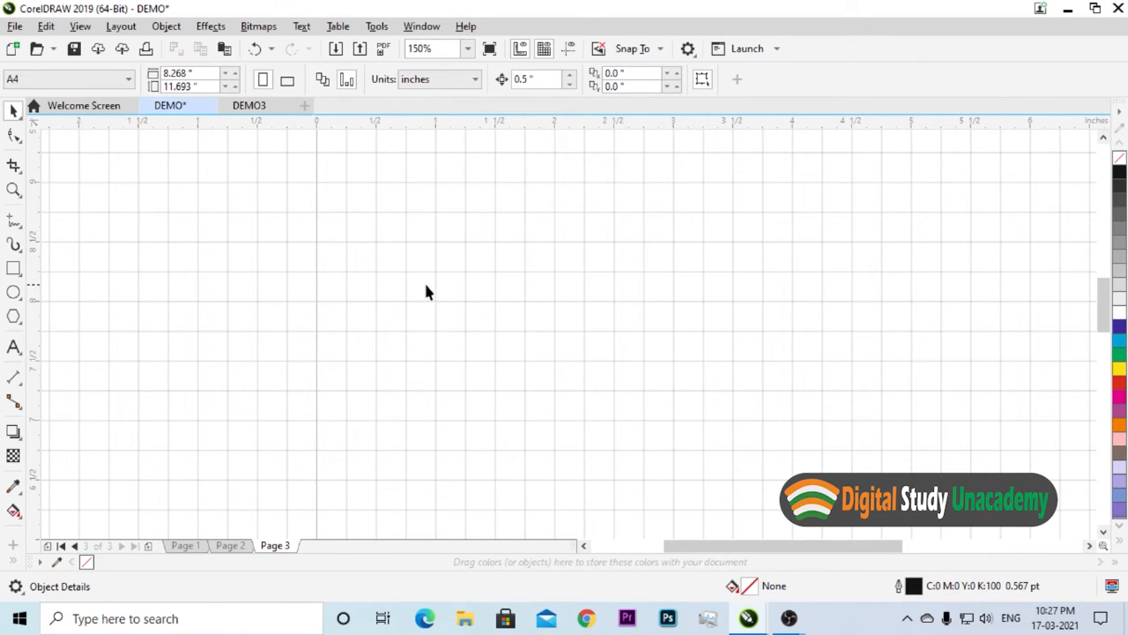
Step: Draw a four-segment zigzag line along the grid intersections with the Freehand tool, about 1 inch wide and 0.26 inches high
scroll(480, 285, down, 4)
scroll(538, 344, up, 5)
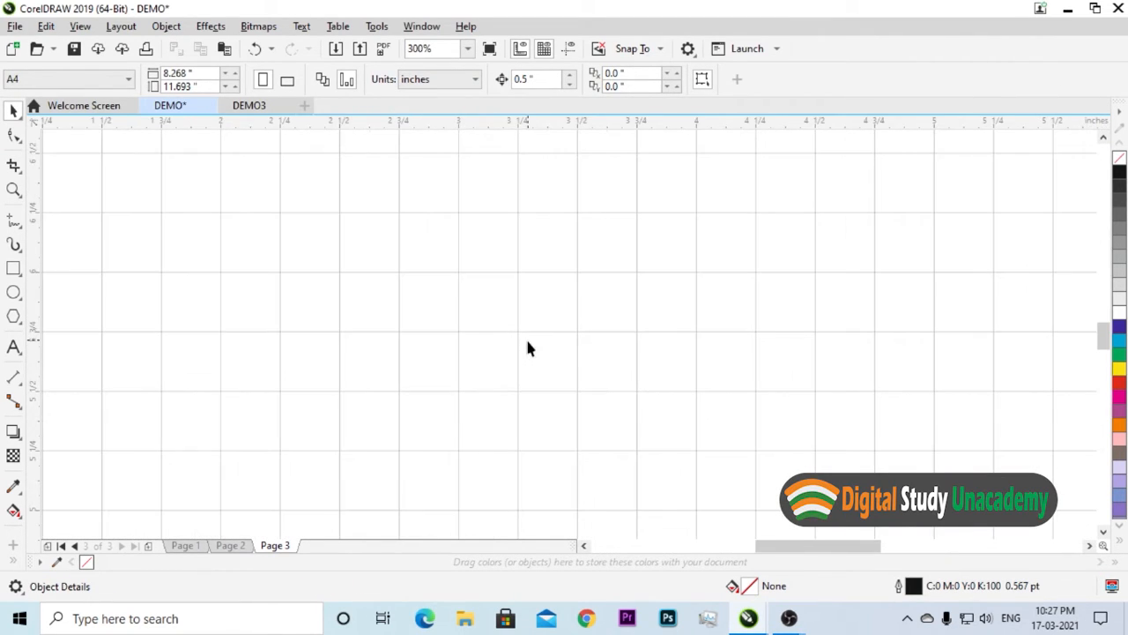
click(13, 222)
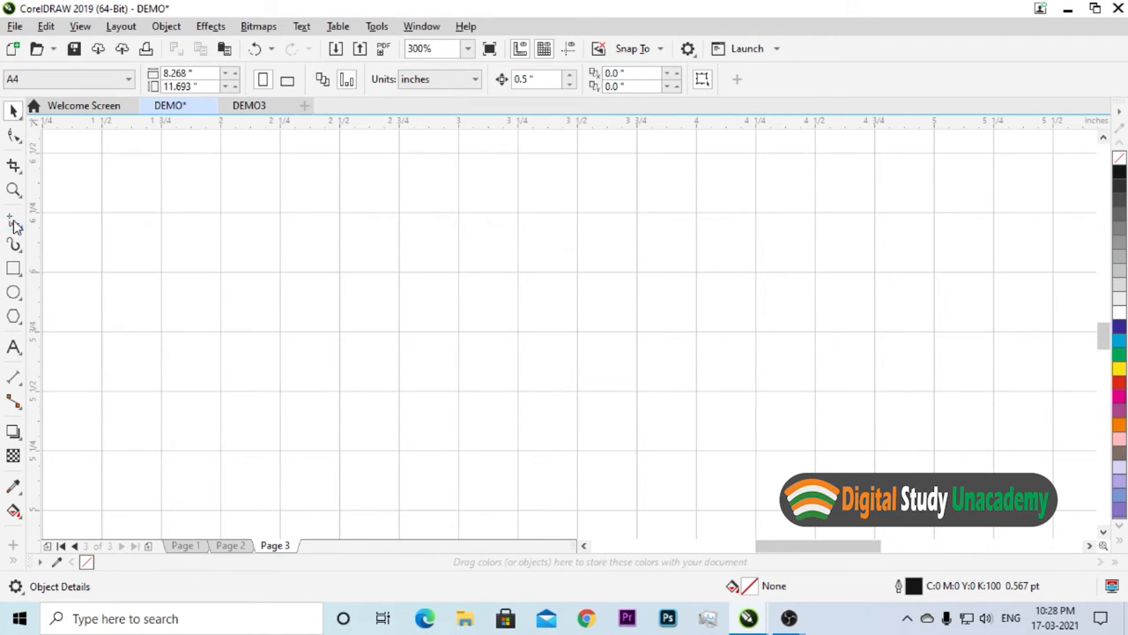
click(340, 331)
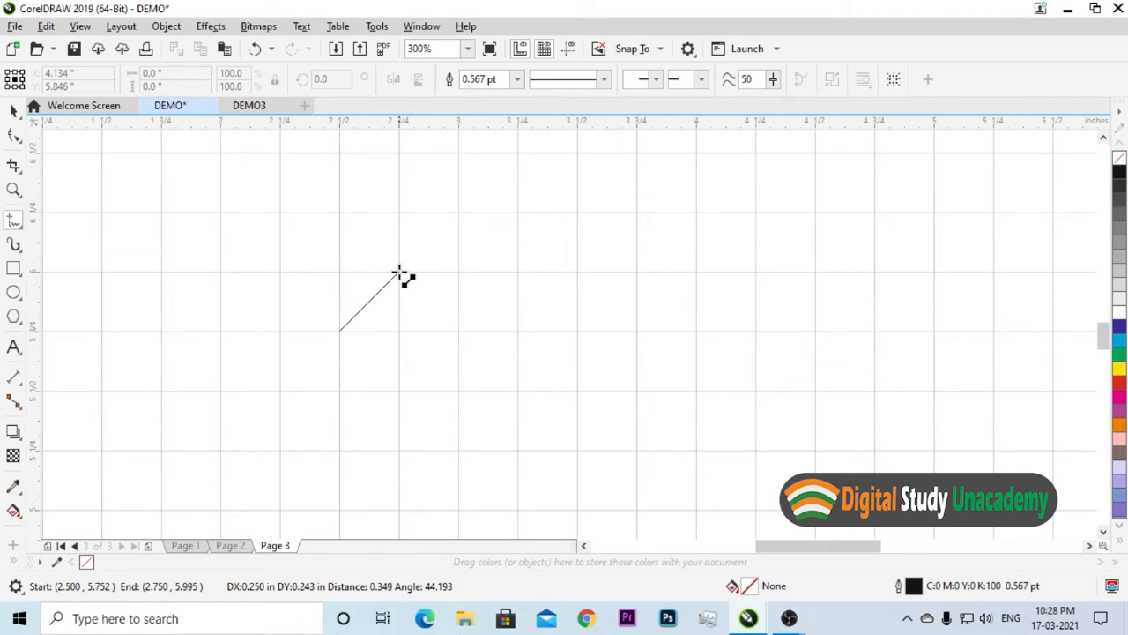
click(398, 271)
click(399, 270)
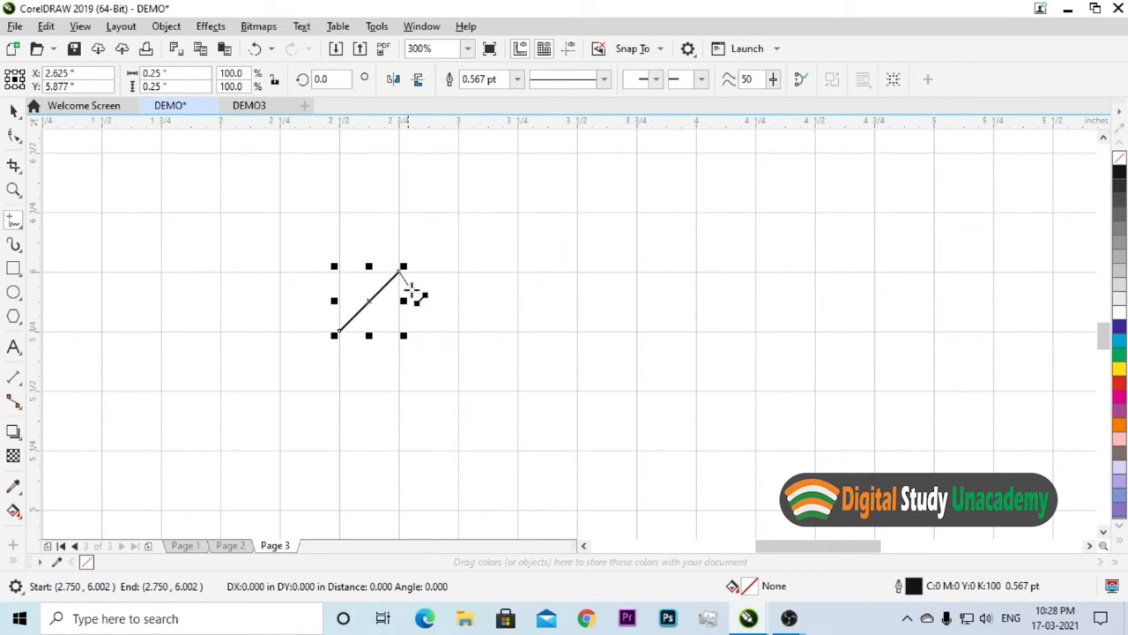
click(459, 331)
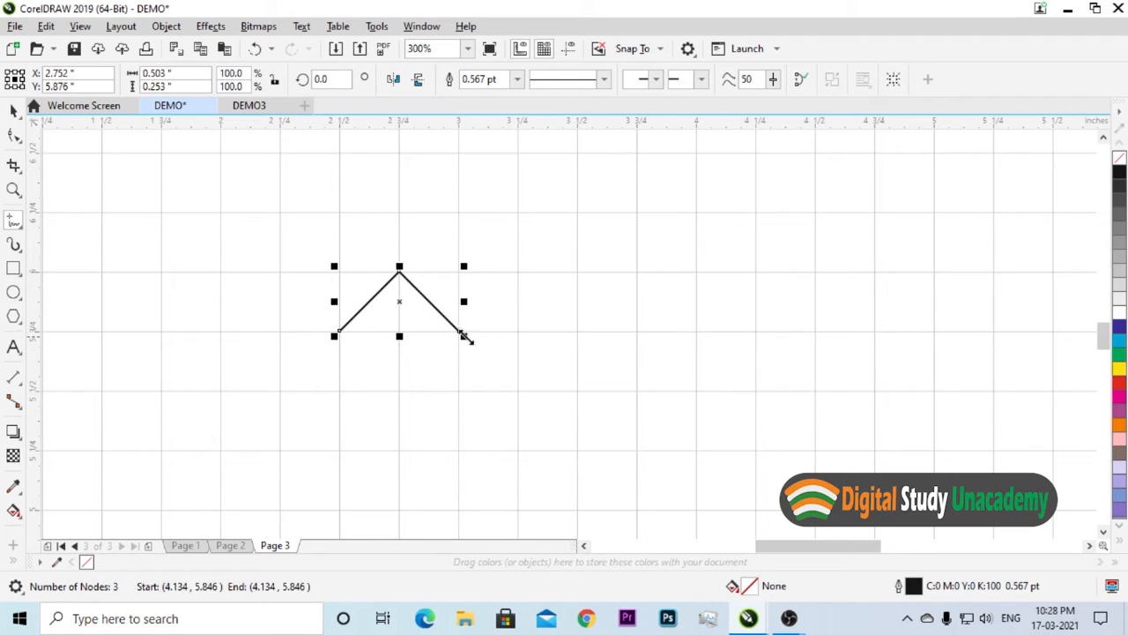
click(460, 332)
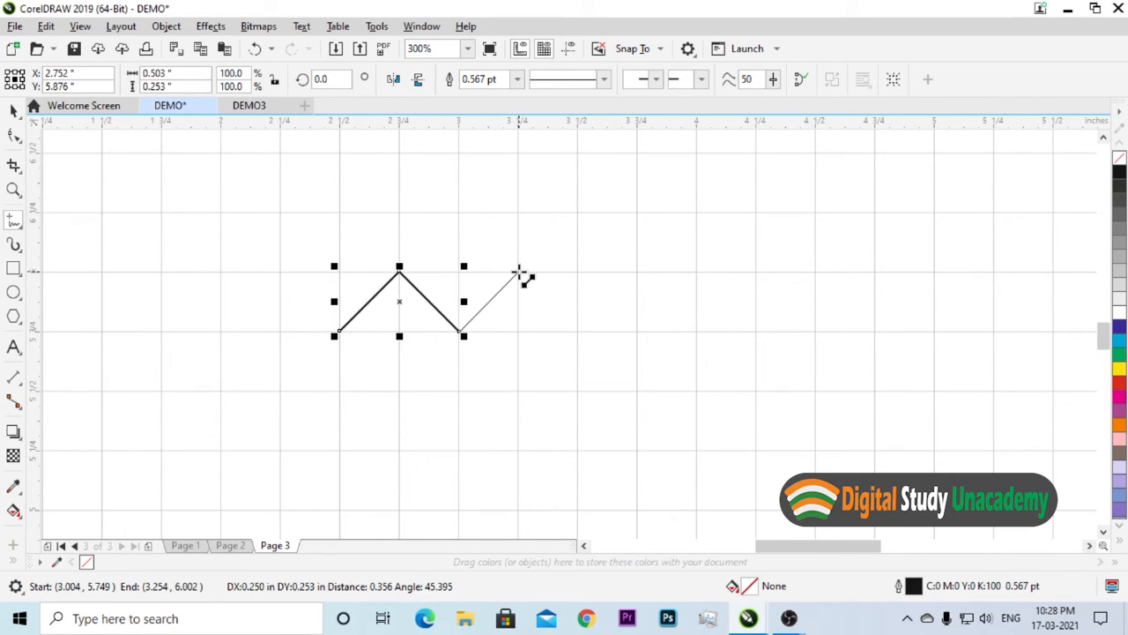
click(519, 272)
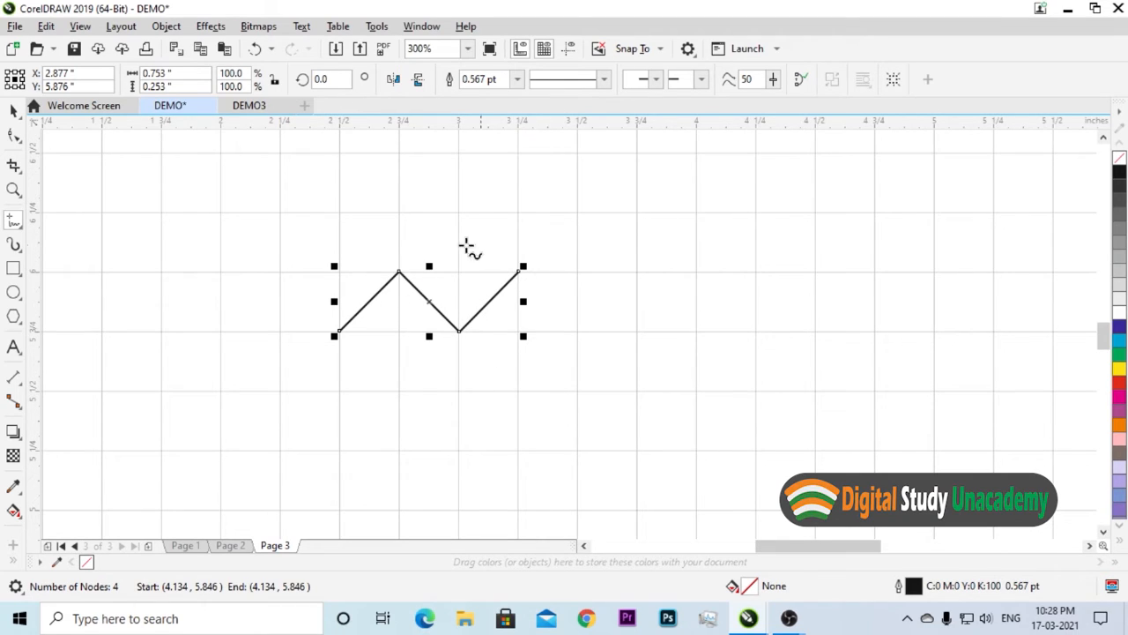
click(520, 269)
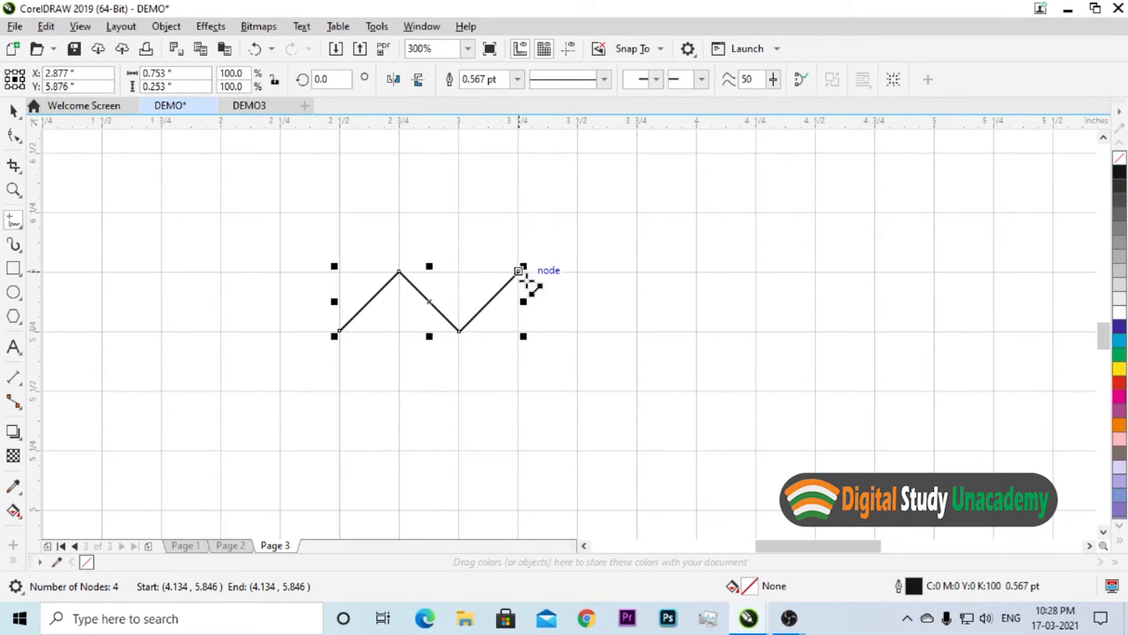
click(578, 334)
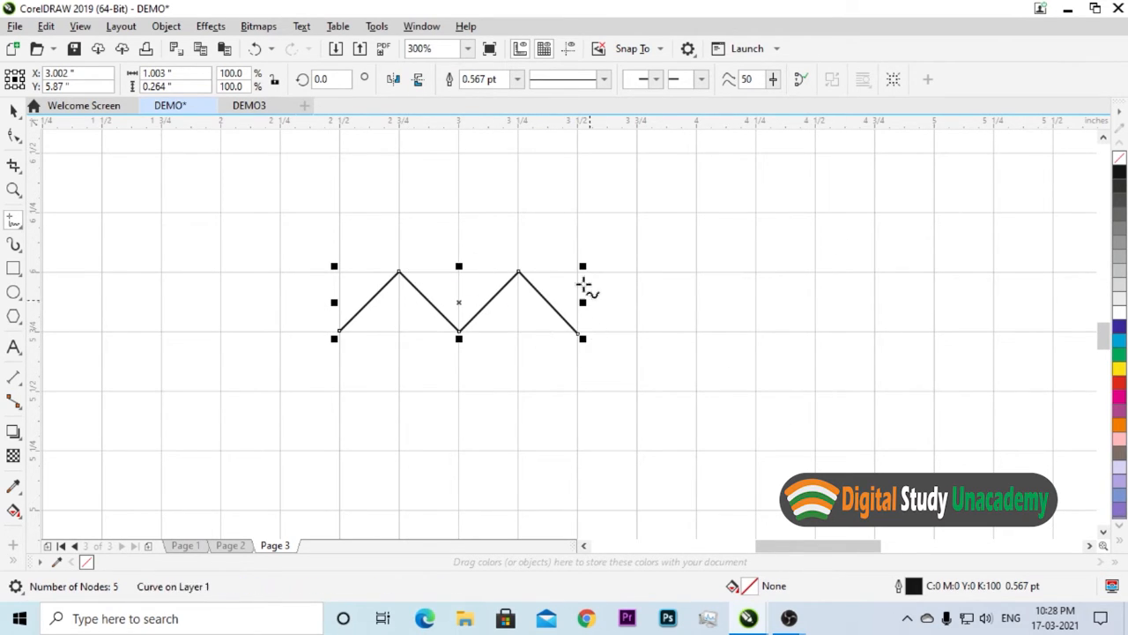
Step: Hide the document grid and deselect the zigzag line
click(545, 50)
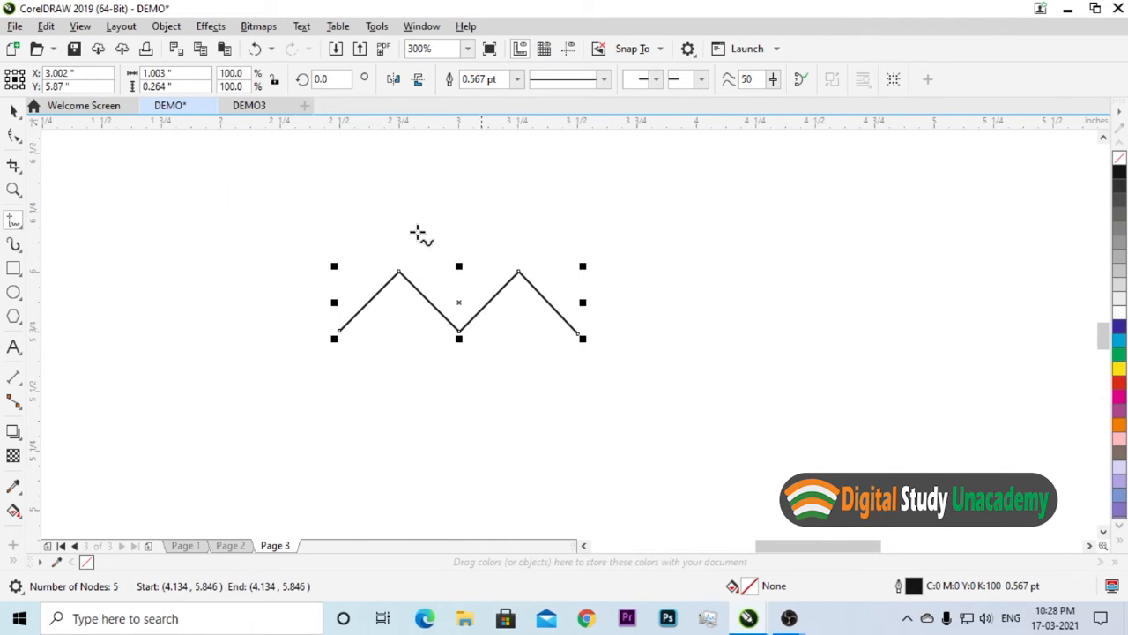
key(space)
click(536, 222)
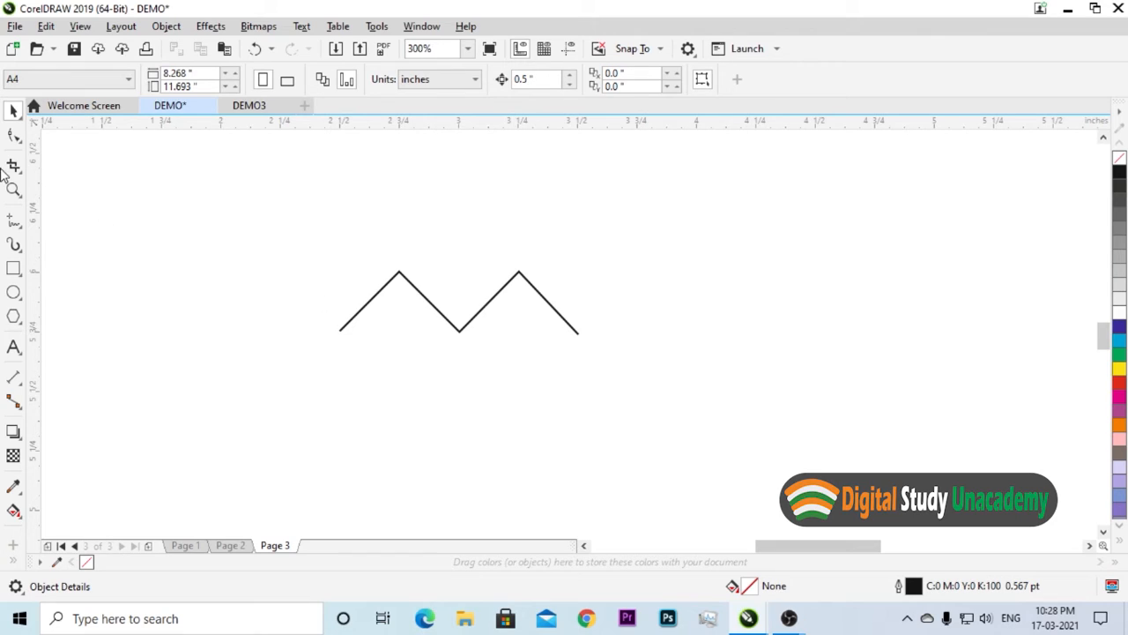
Step: Draw a circle about 0.14 inches across under the zigzag's first peak and place copies in the valley and under the second peak
click(13, 291)
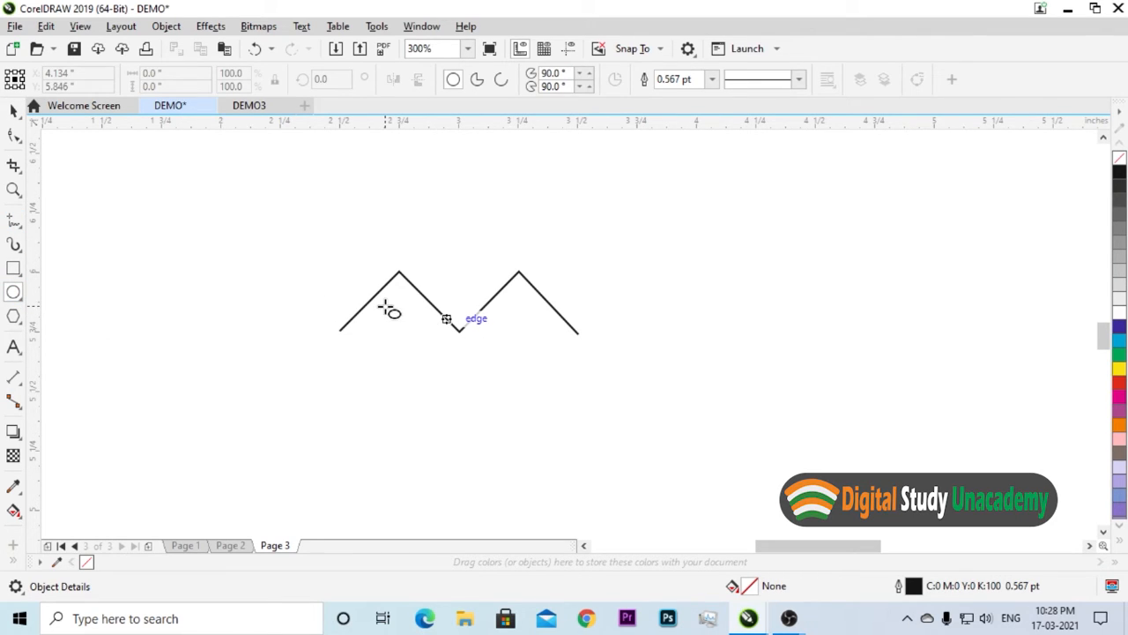
drag(381, 302, 457, 288)
key(space)
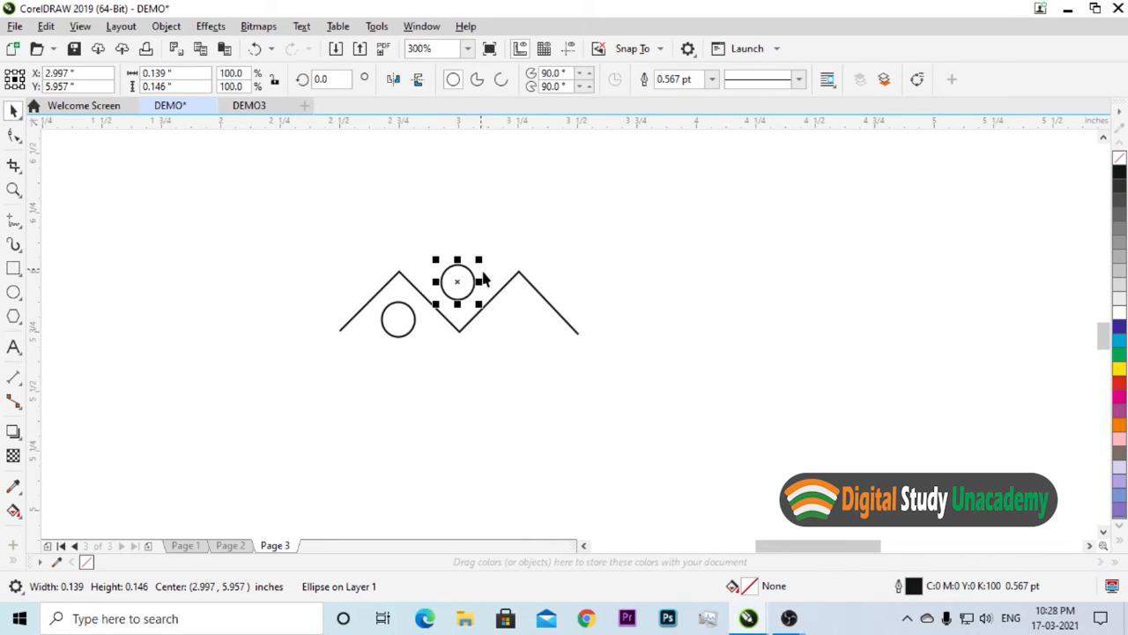
click(548, 302)
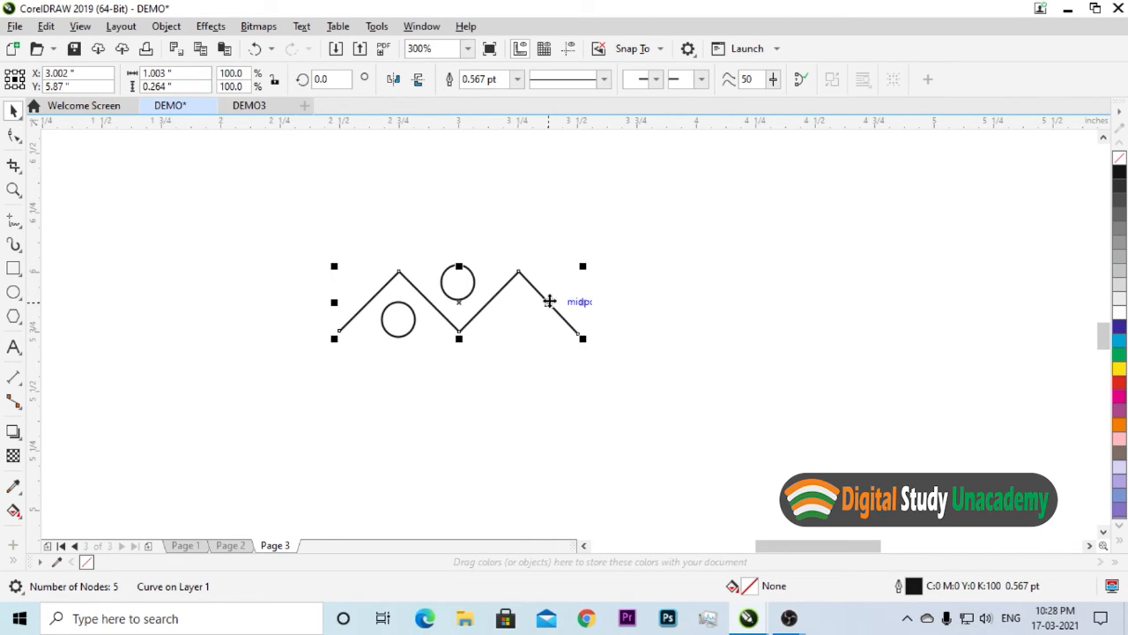
click(402, 315)
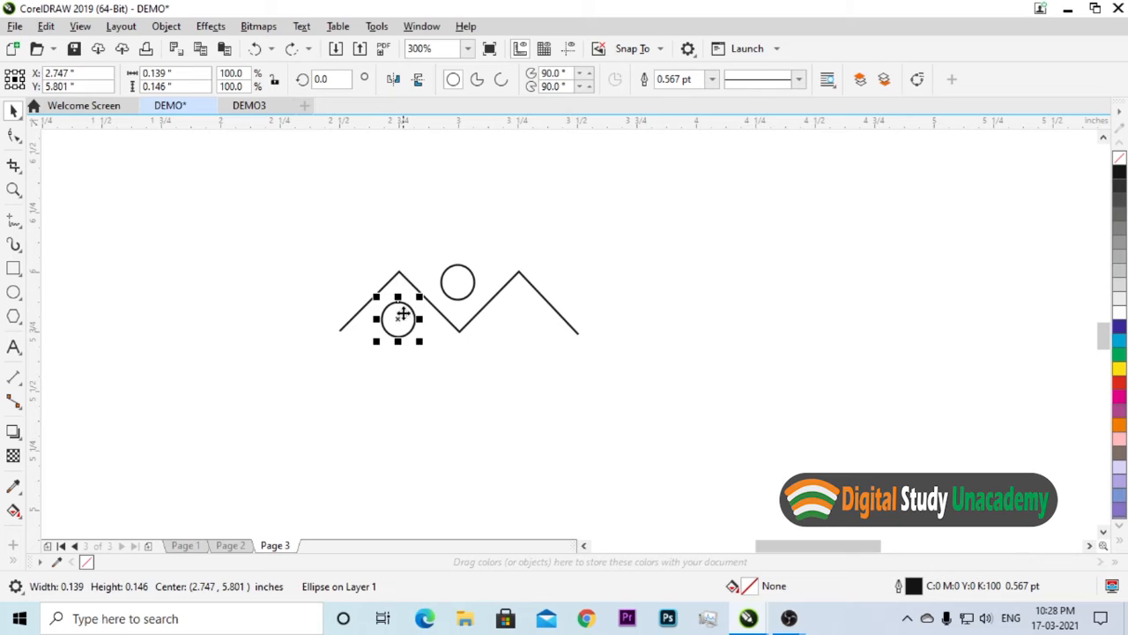
drag(402, 314, 524, 323)
click(766, 298)
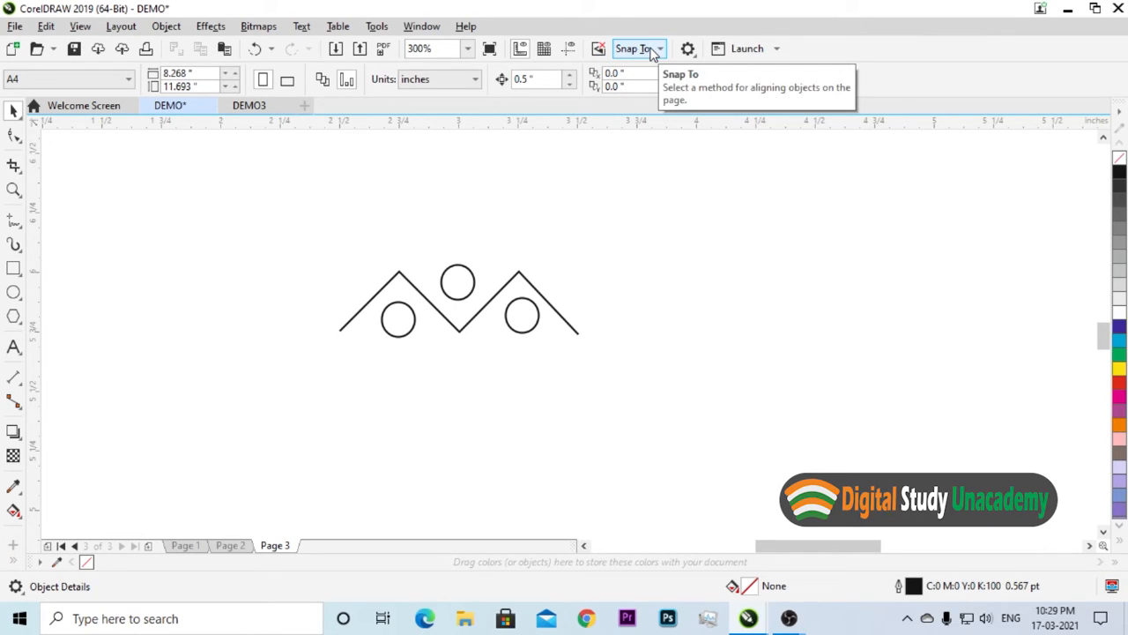
Step: View the available object snapping options and close the list without changing them
scroll(524, 259, down, 5)
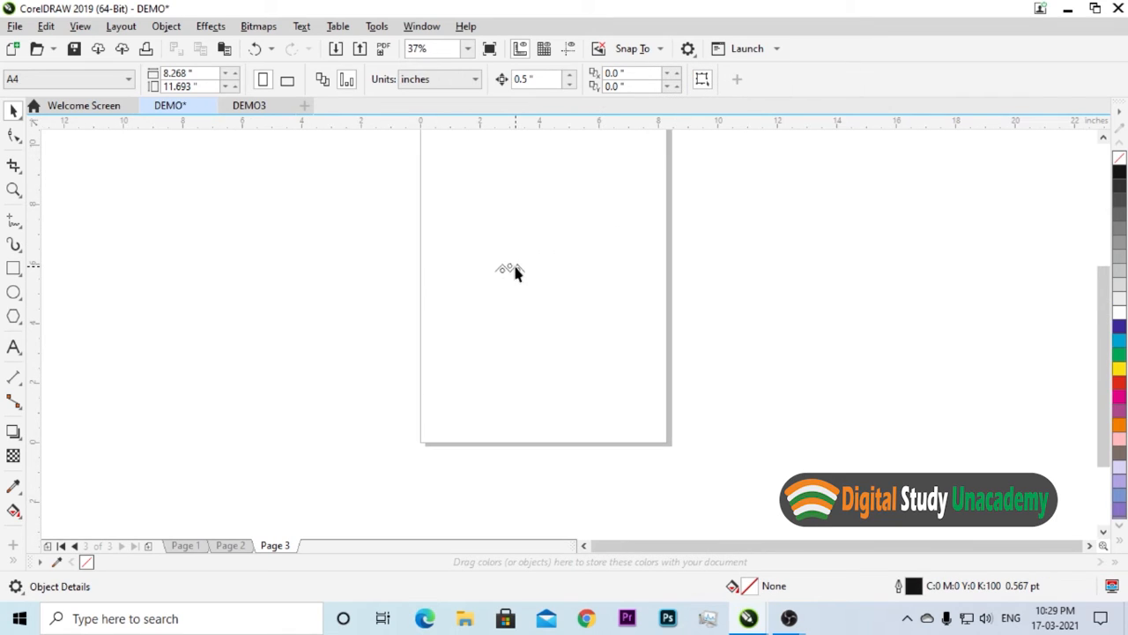
scroll(510, 269, up, 4)
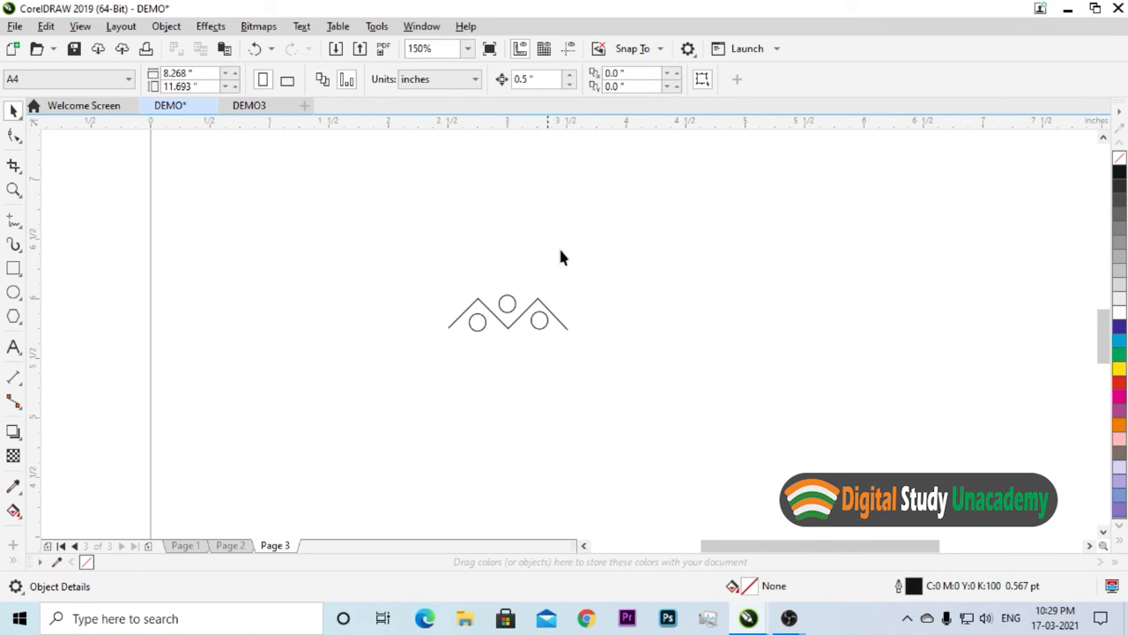
click(659, 50)
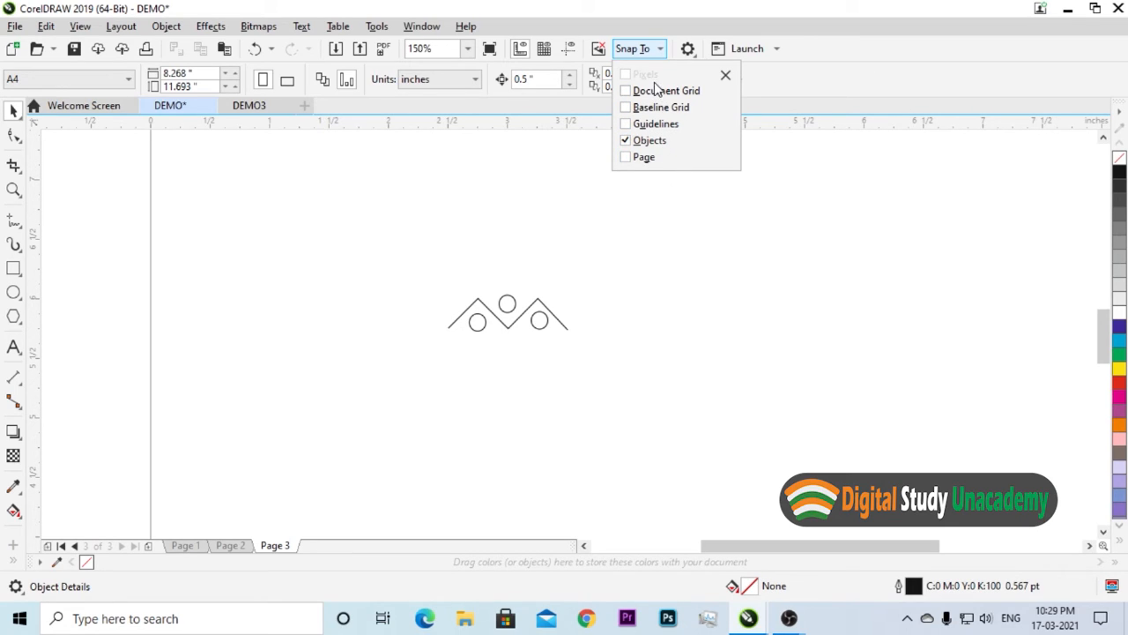
click(676, 246)
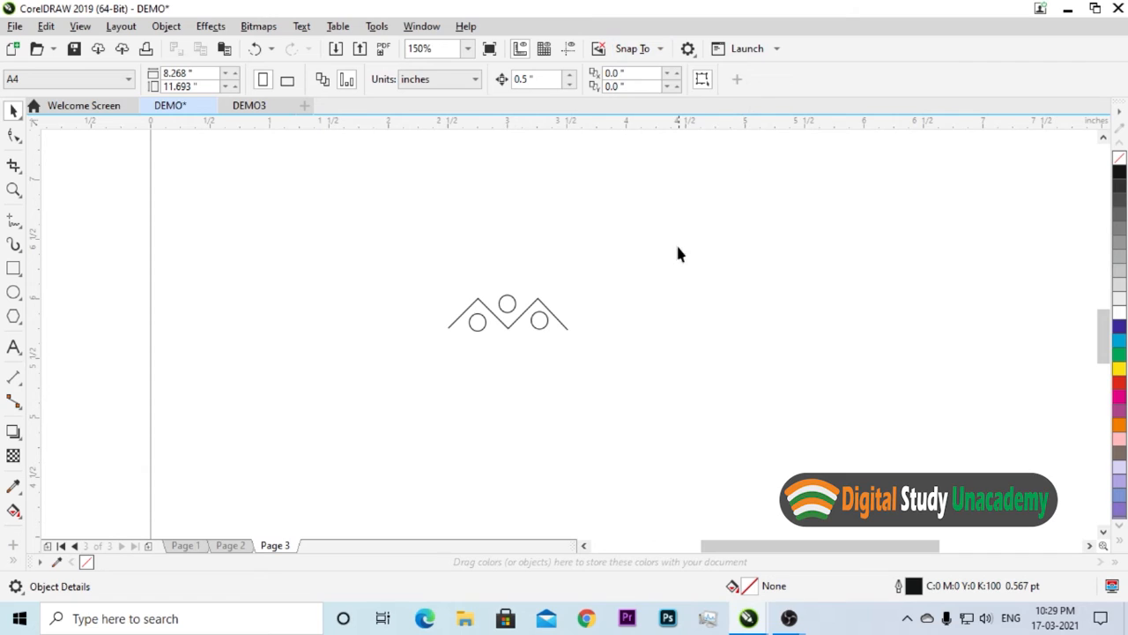
Step: Delete the zigzag line and all three circles from the page
scroll(585, 284, down, 2)
scroll(583, 287, up, 2)
scroll(552, 310, up, 1)
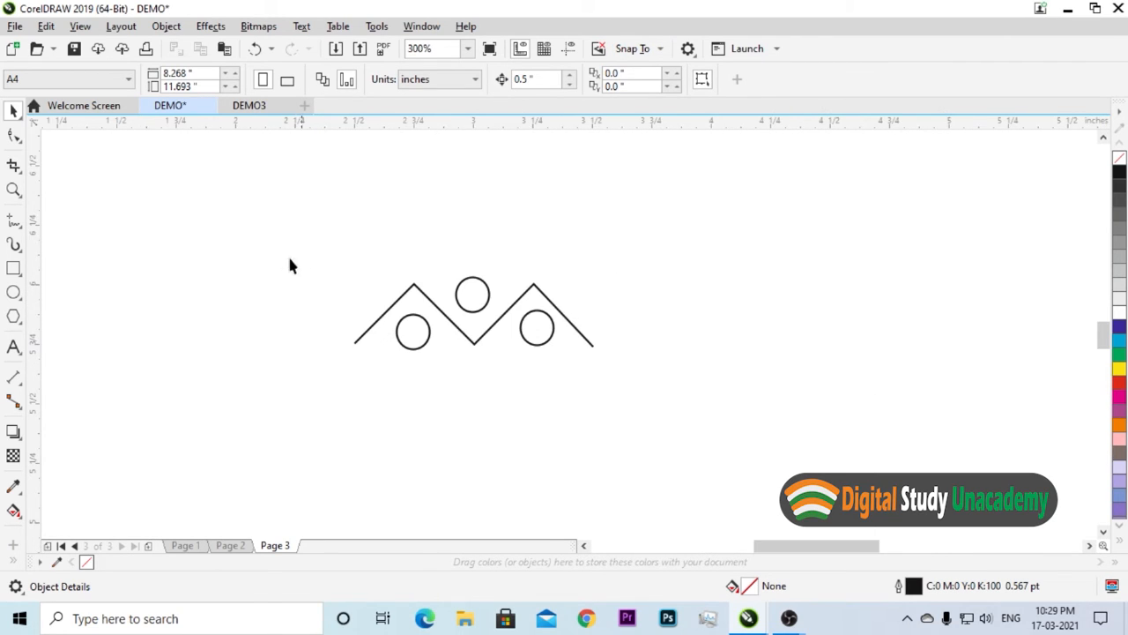
drag(682, 415, 683, 414)
key(Delete)
scroll(509, 326, down, 3)
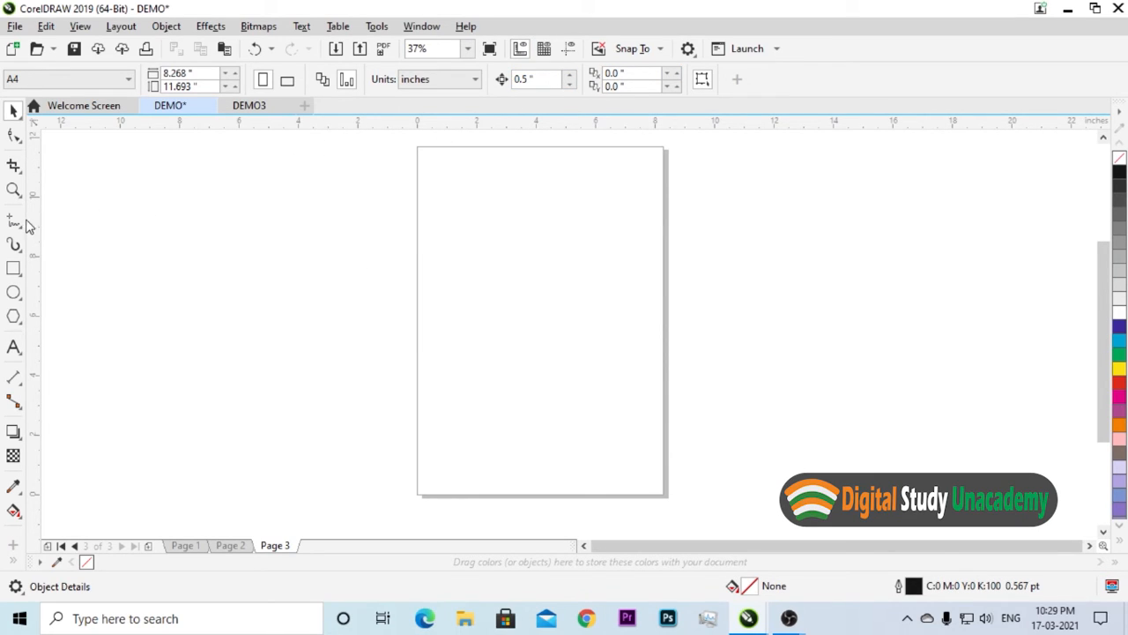
Step: Show the guidelines and switch snapping from objects to the document grid
click(572, 49)
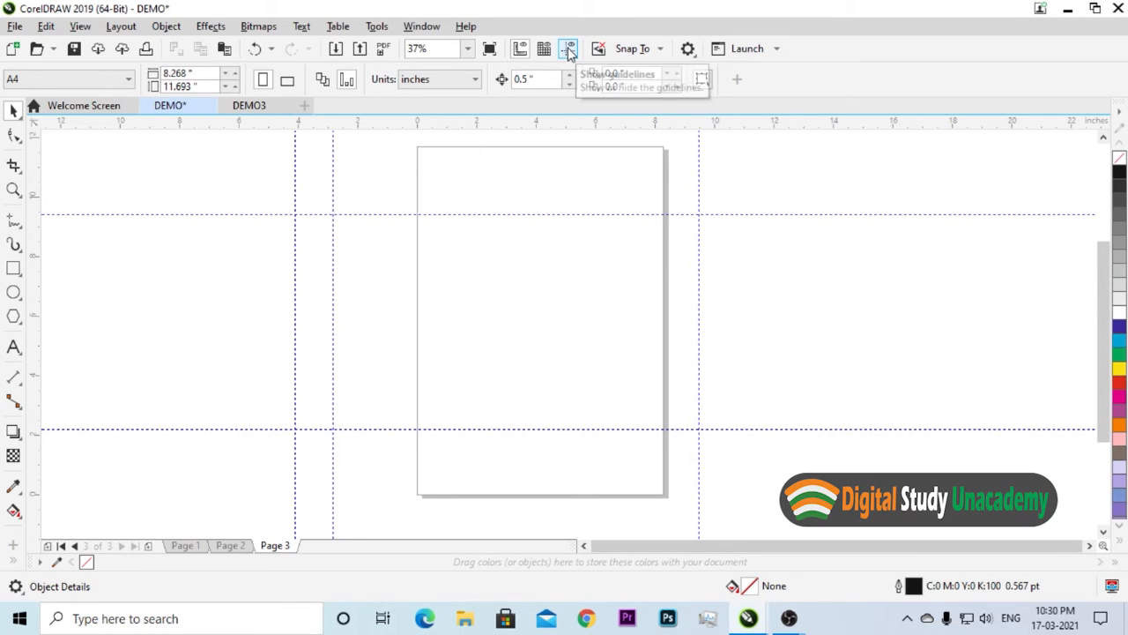
click(650, 54)
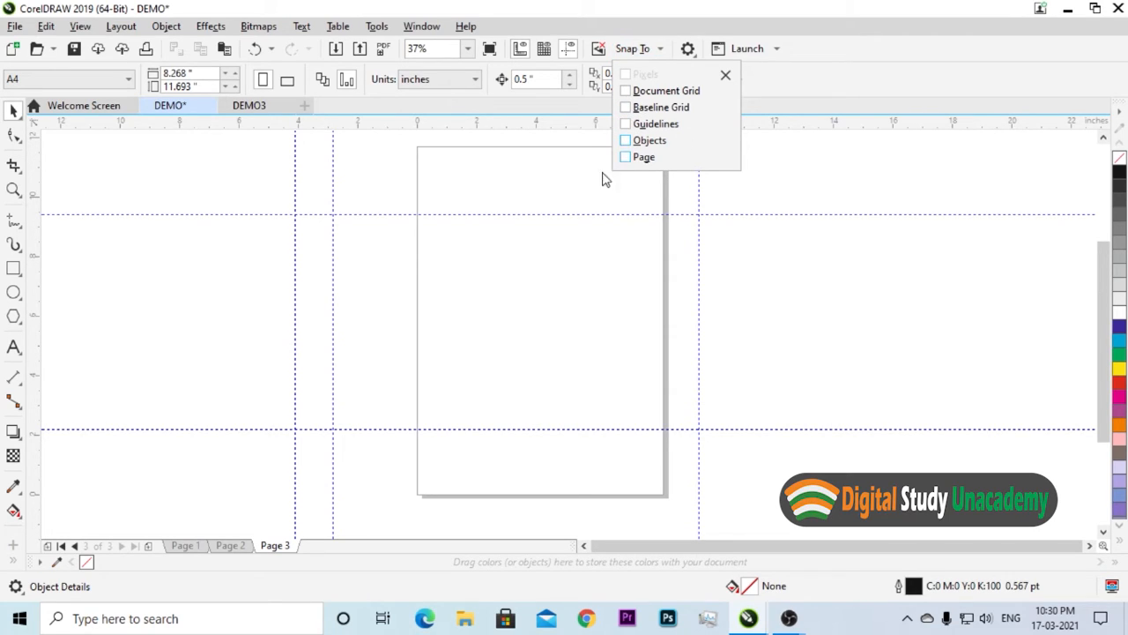
click(626, 91)
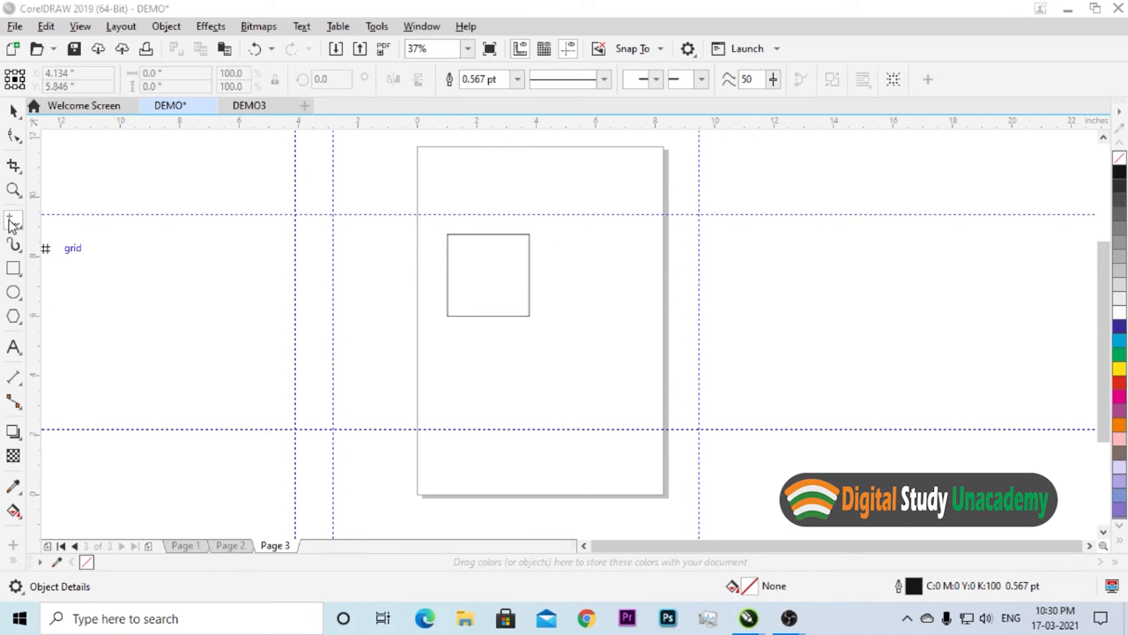
Step: Draw a four-segment Freehand zigzag above the square, snapped to the document grid, about 4.25 inches wide and 1.25 inches high
click(11, 221)
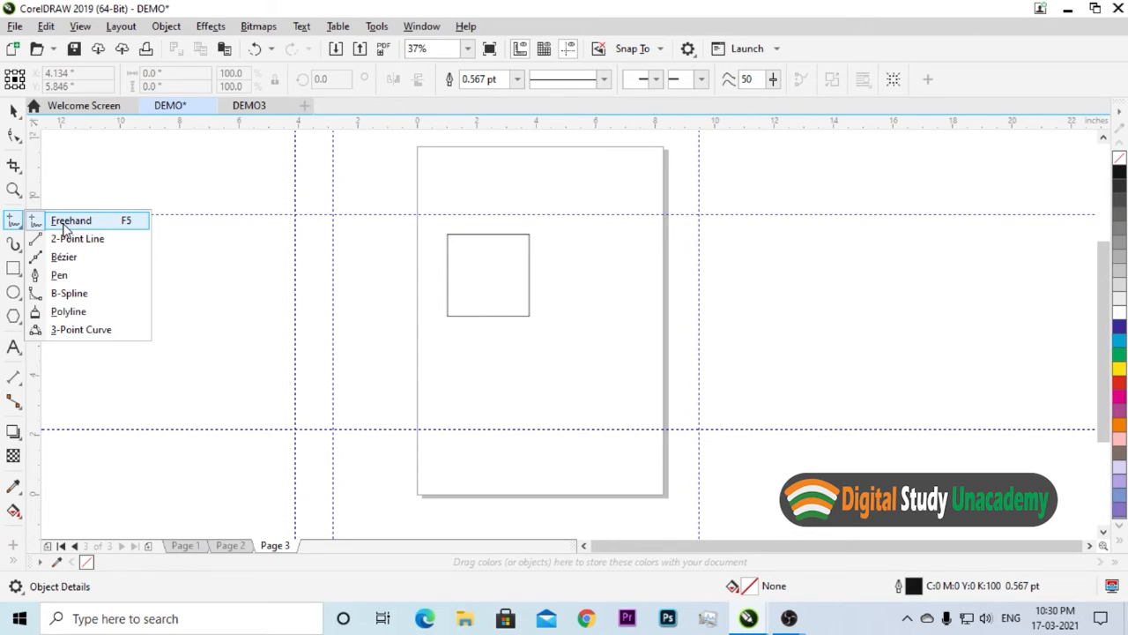
click(64, 225)
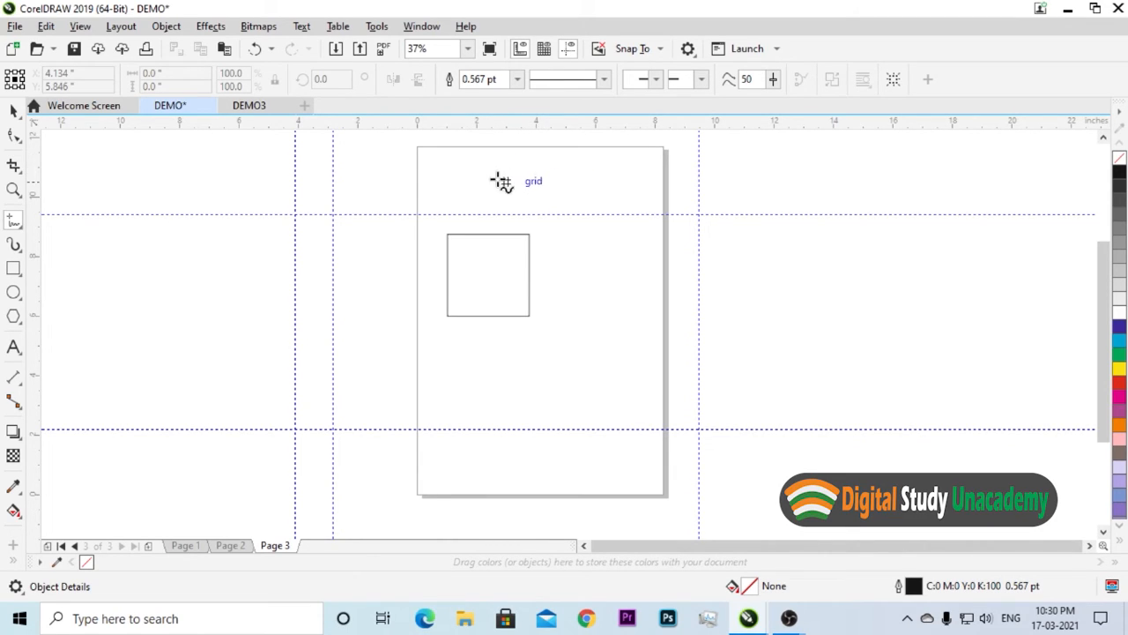
click(454, 195)
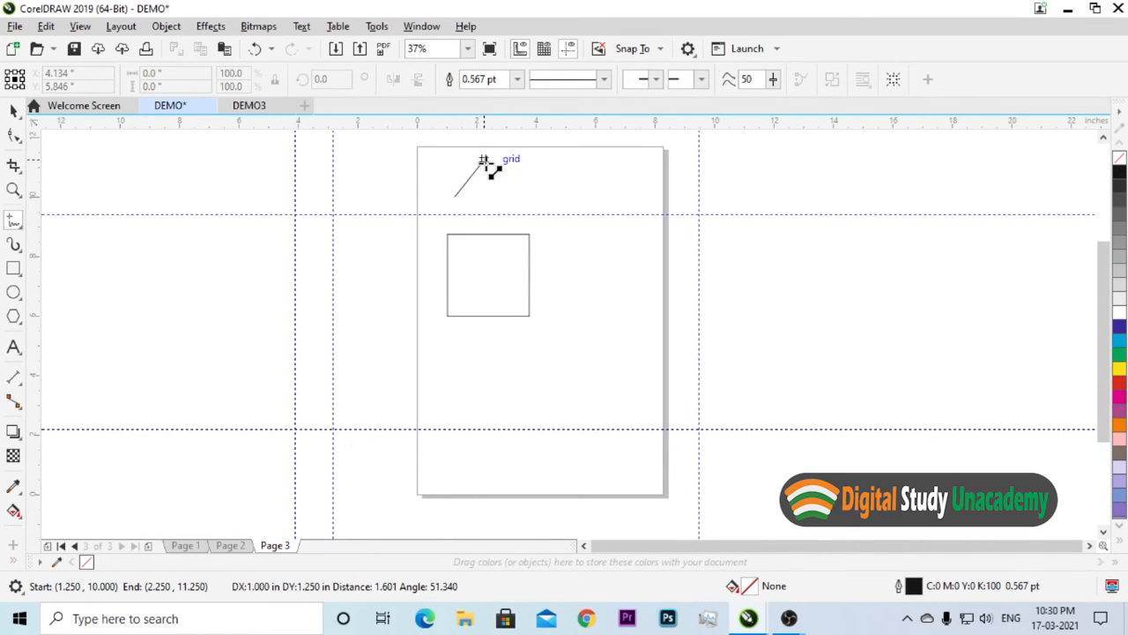
click(484, 161)
click(485, 161)
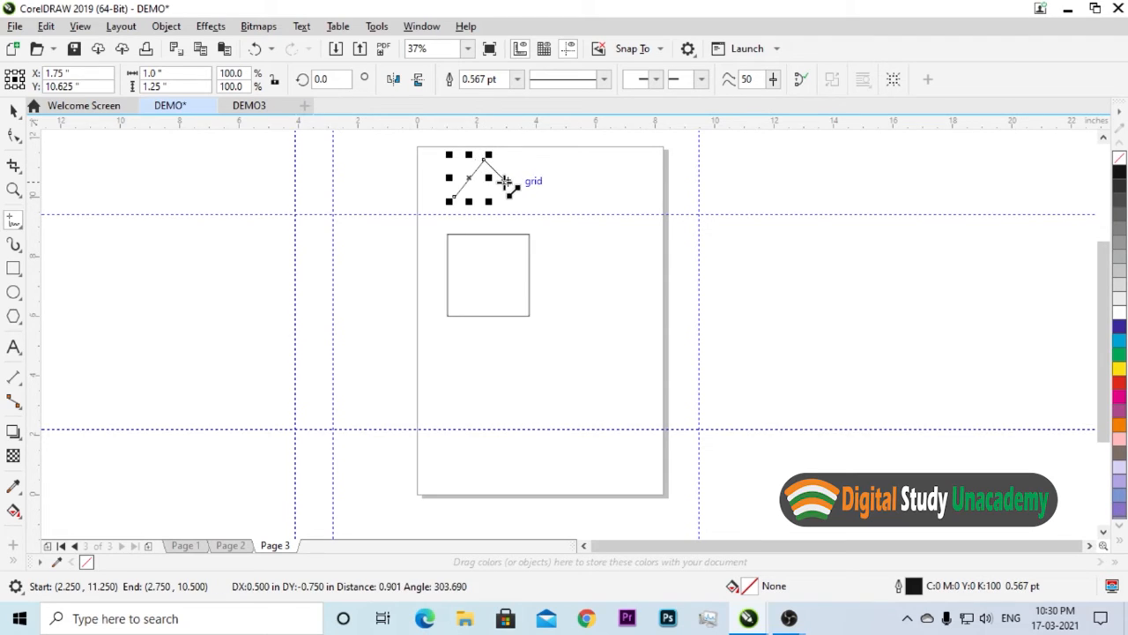
click(518, 197)
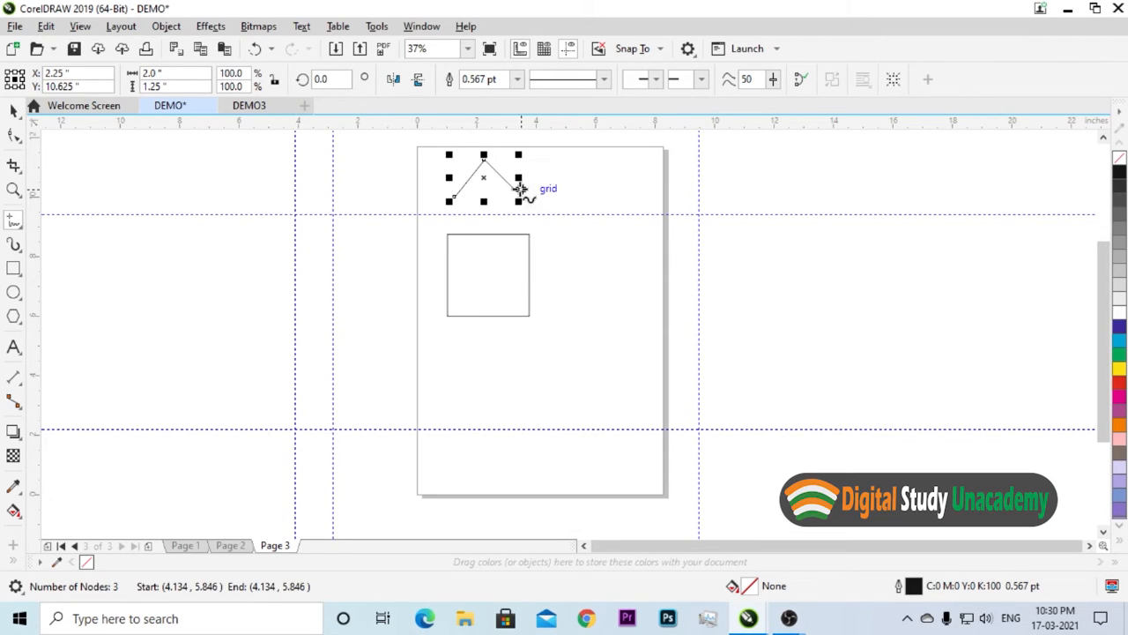
click(519, 195)
click(547, 157)
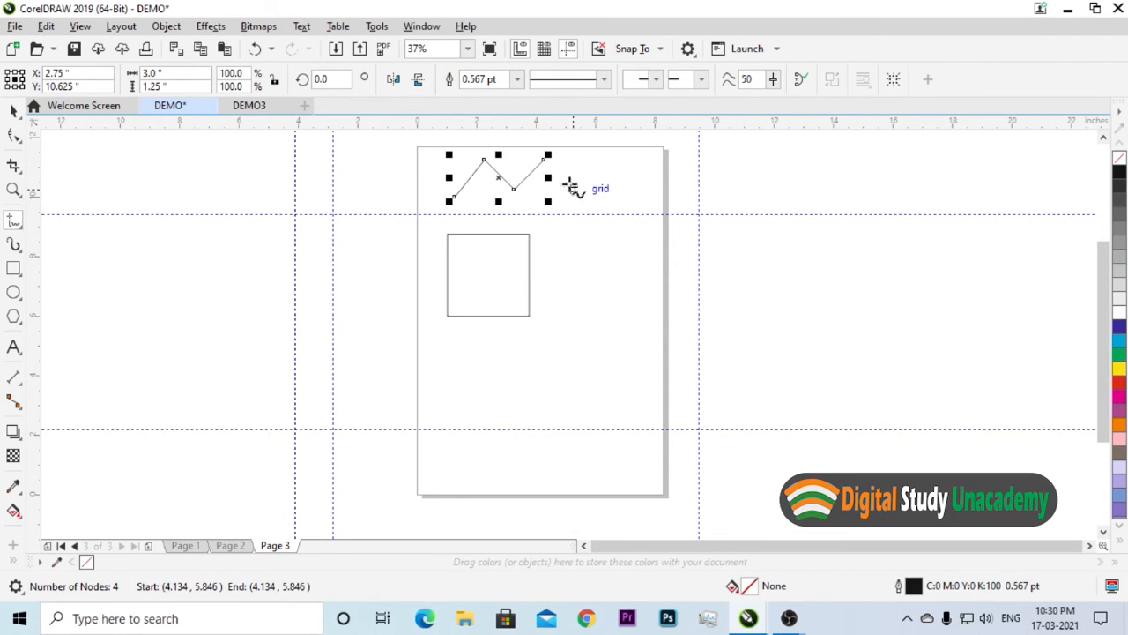
click(548, 157)
click(581, 188)
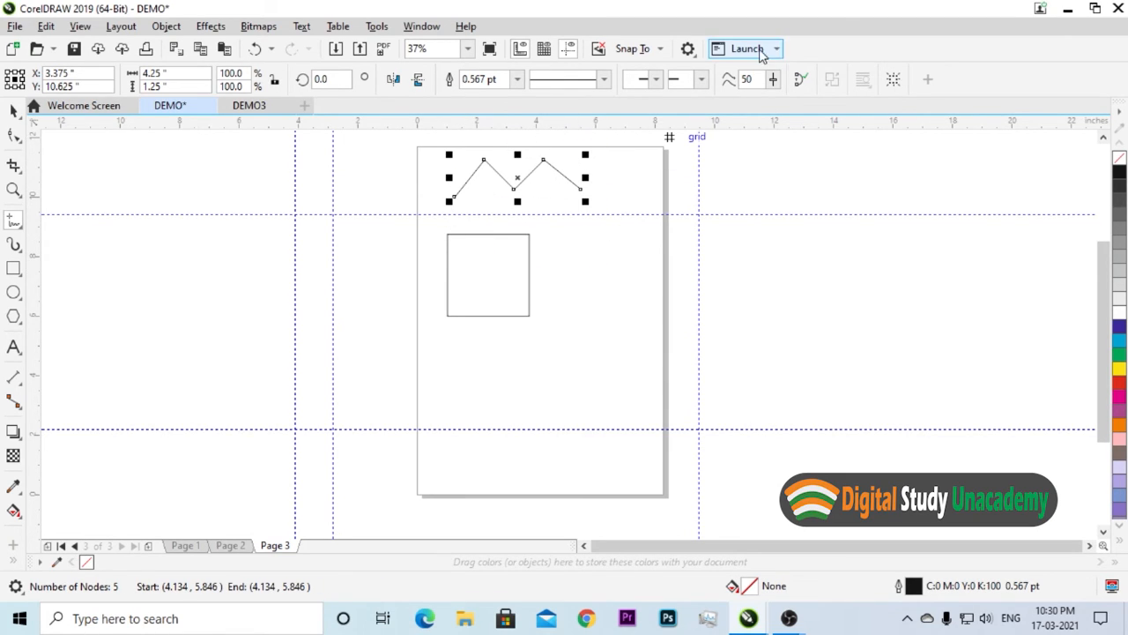
Step: Switch snapping from the document grid to the baseline grid
click(657, 50)
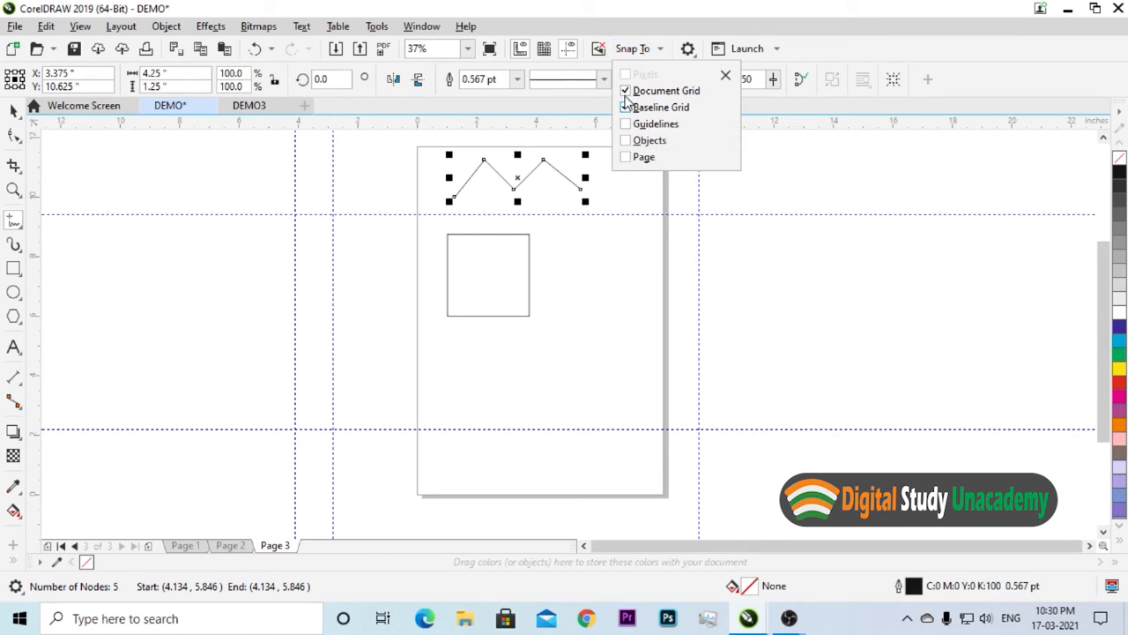
click(532, 280)
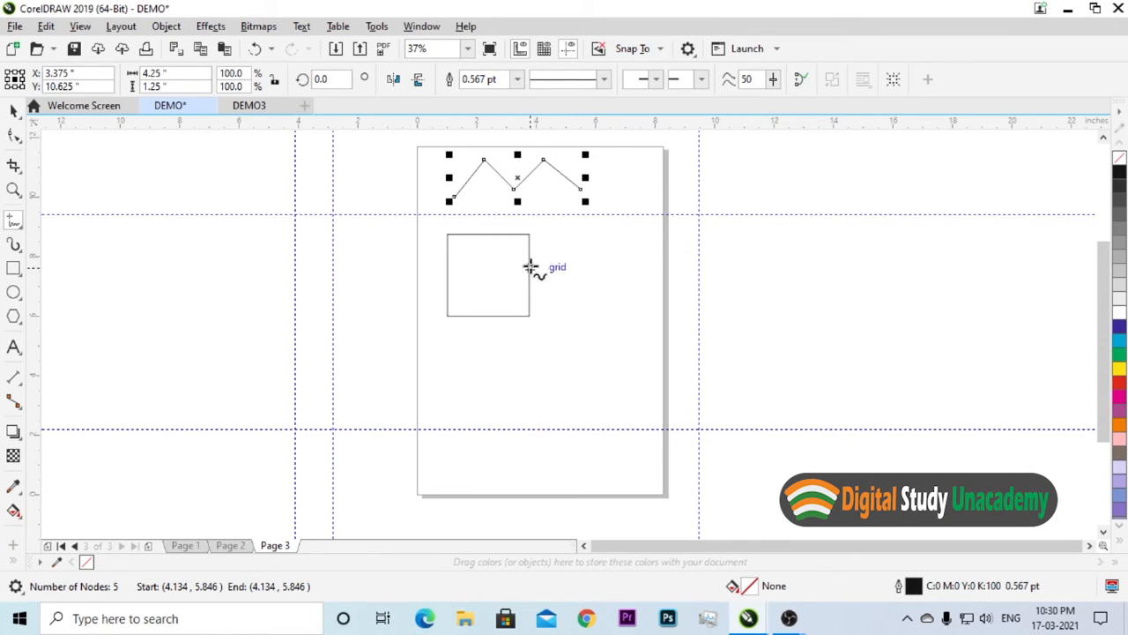
Step: Draw a closed Freehand triangle beside the square, snapped to the baseline grid, about 1.92 inches wide and 2.53 inches high
click(660, 50)
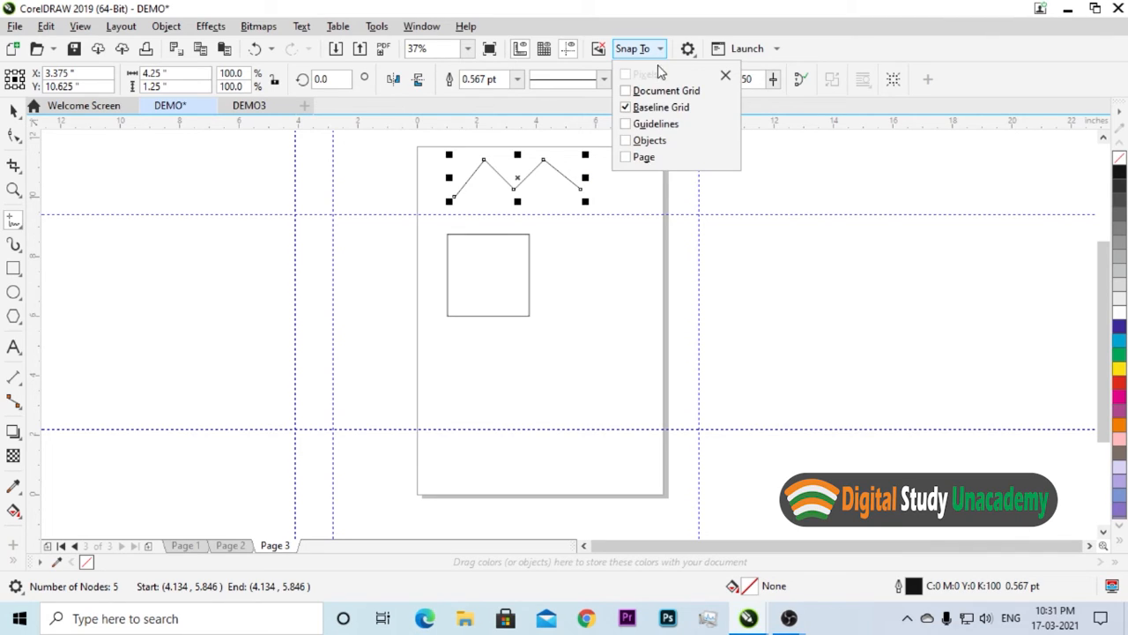
click(617, 294)
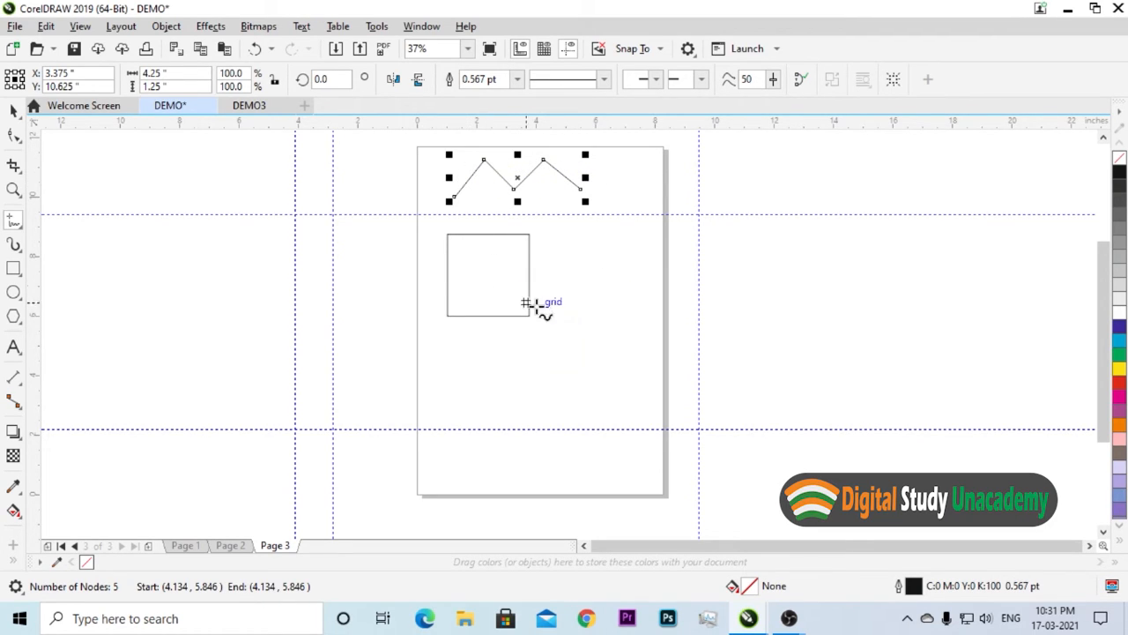
click(563, 274)
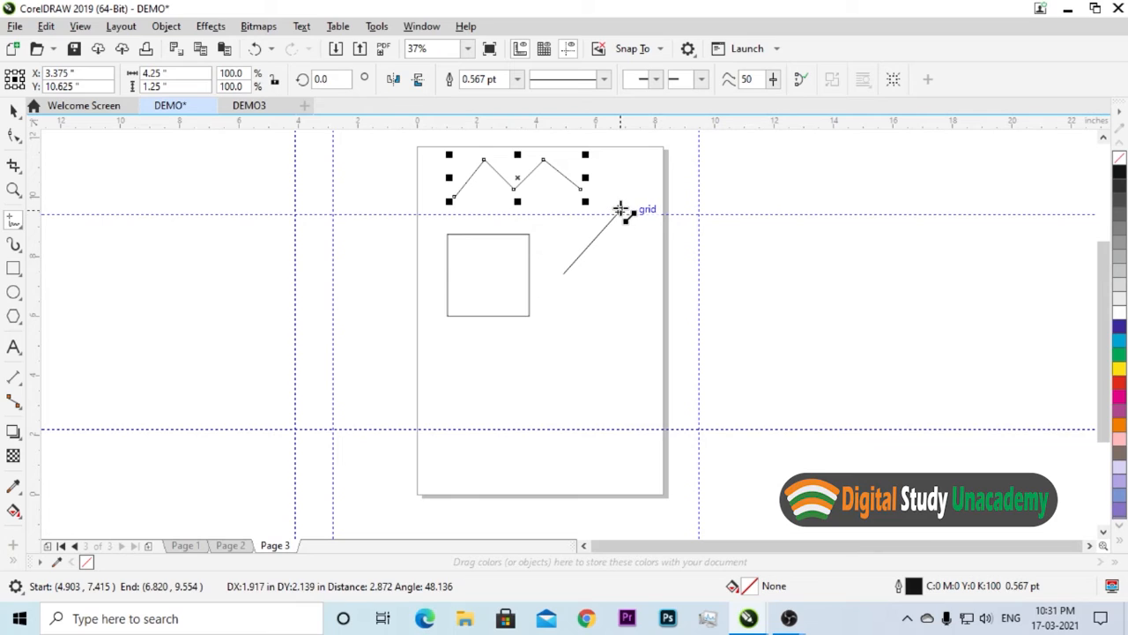
click(623, 242)
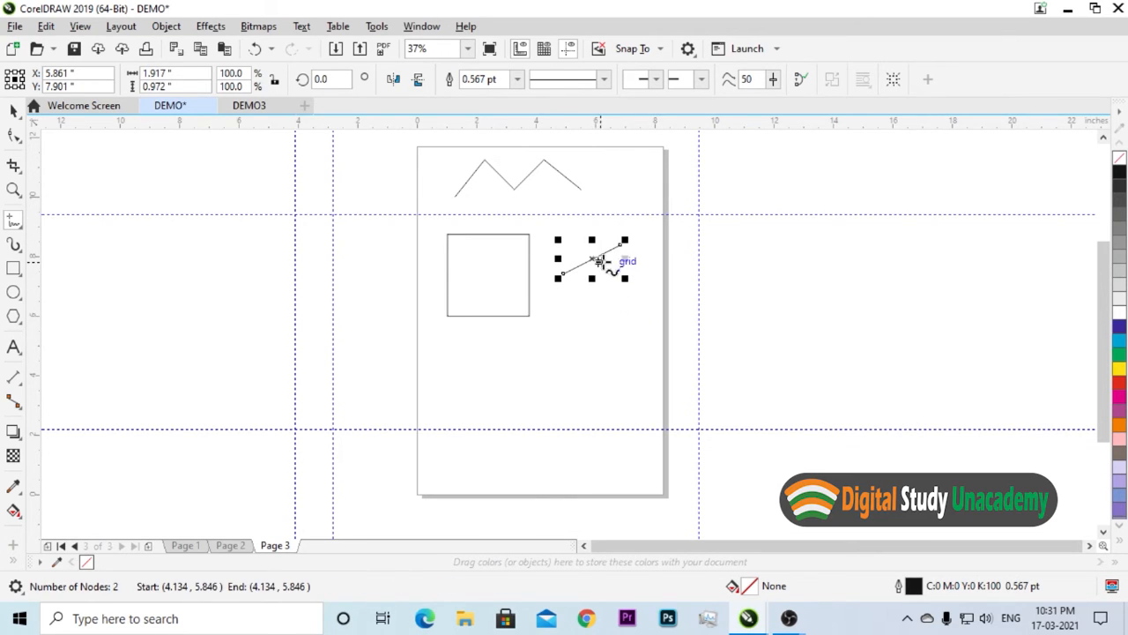
click(622, 244)
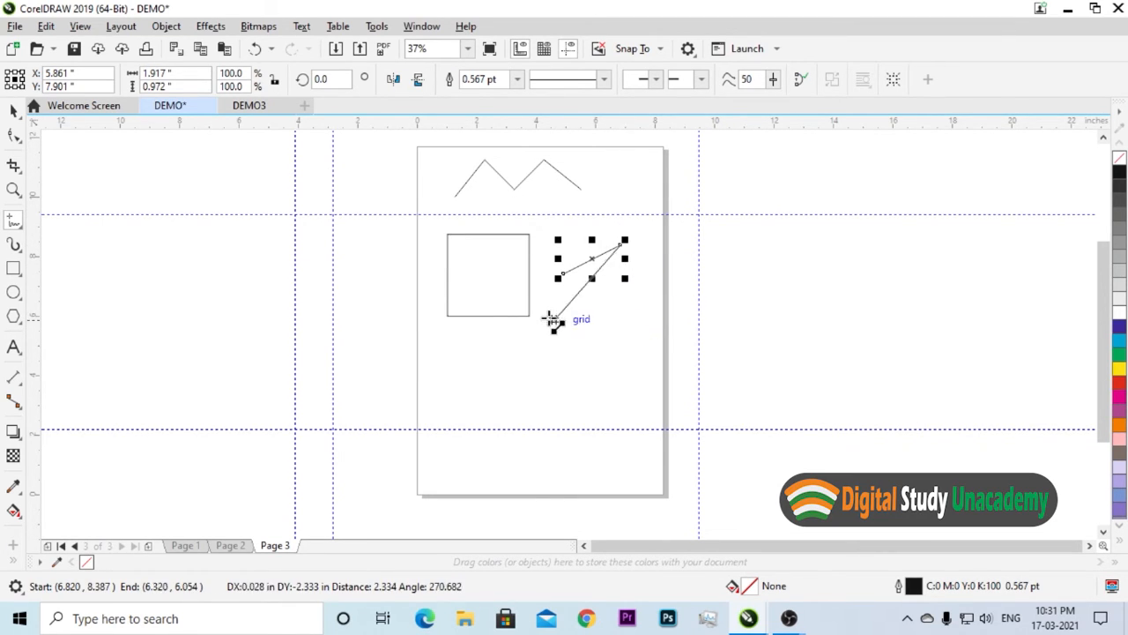
click(616, 321)
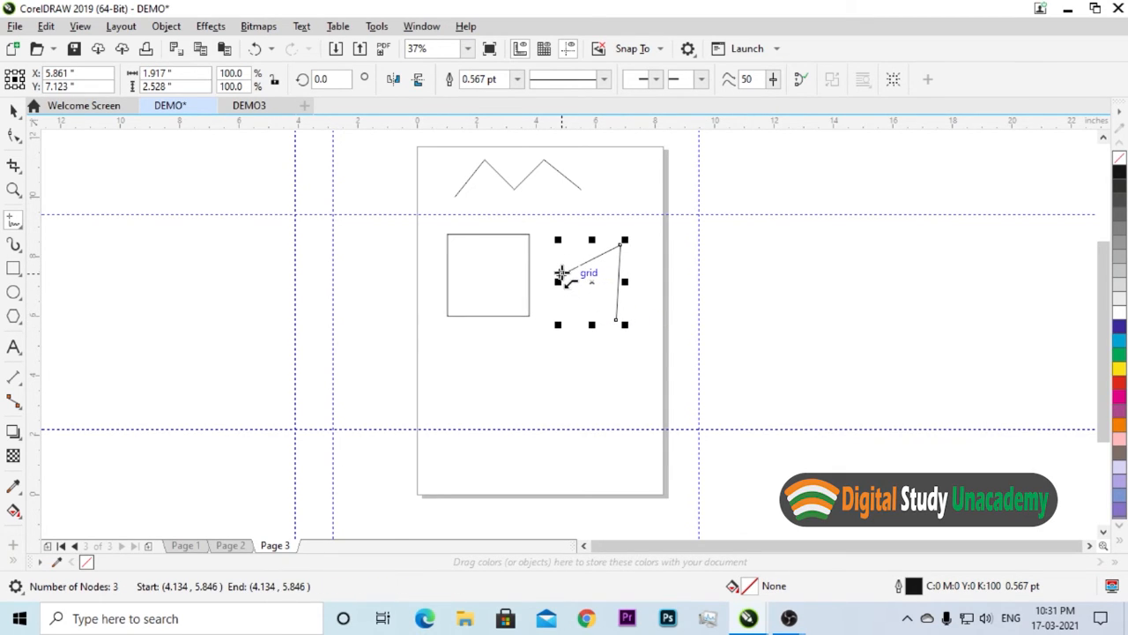
click(561, 275)
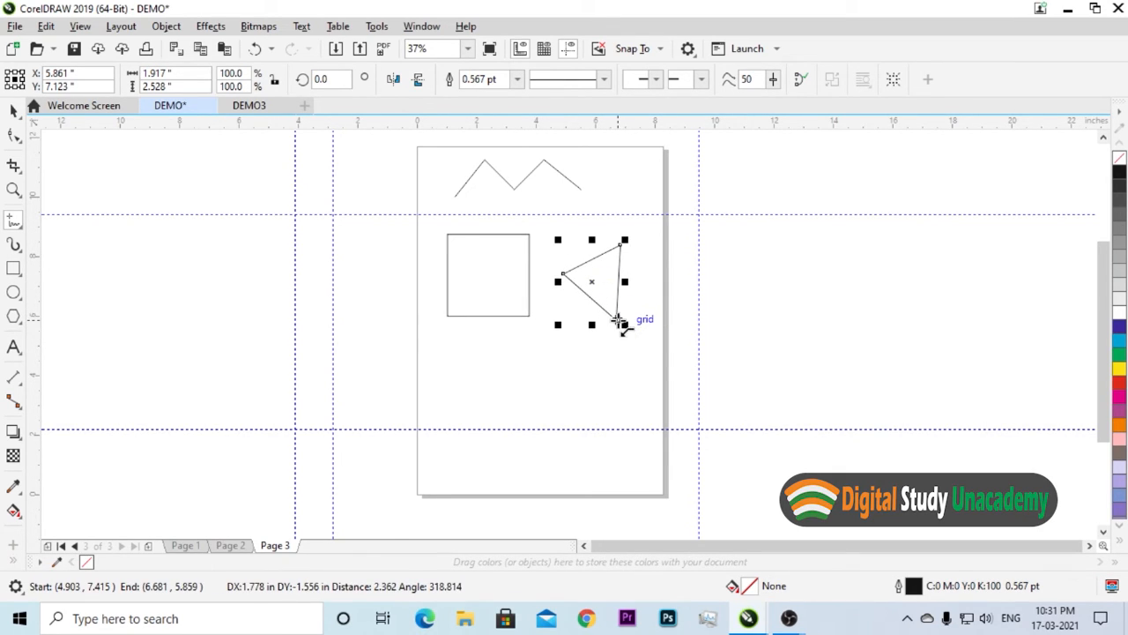
Step: Draw a small three-segment Freehand zigzag across the triangle's lower side, about 0.76 inches wide and 0.25 inches high
click(619, 322)
scroll(573, 310, up, 1)
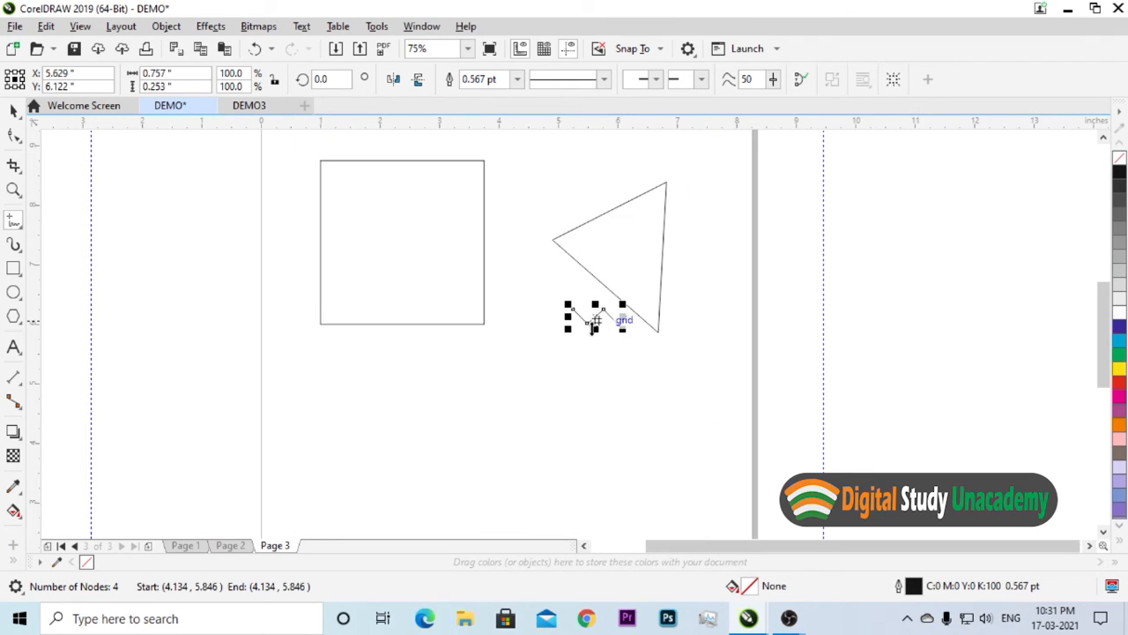
scroll(501, 295, up, 2)
scroll(536, 266, down, 3)
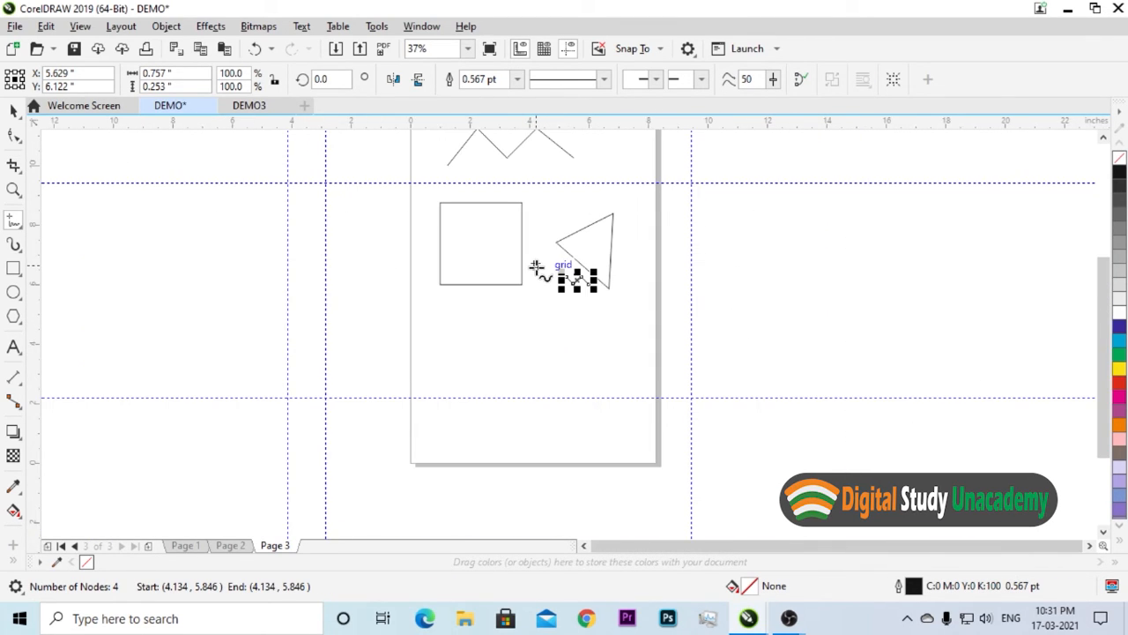
Step: Go to Page 2 and switch snapping from the baseline grid to the guidelines
click(224, 544)
scroll(498, 277, up, 1)
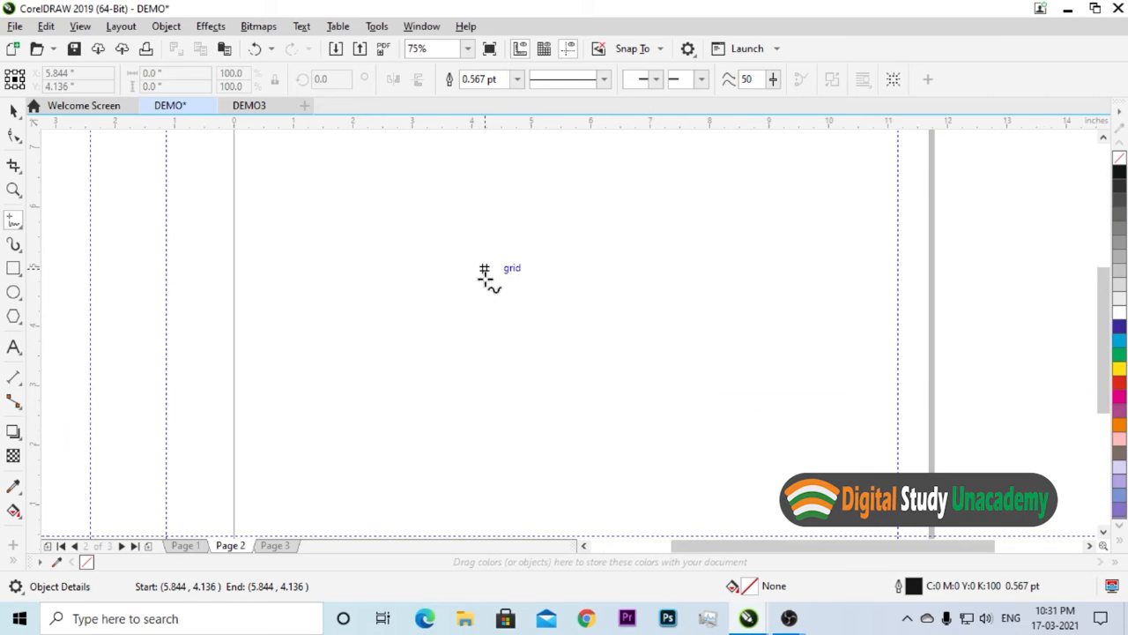
click(663, 50)
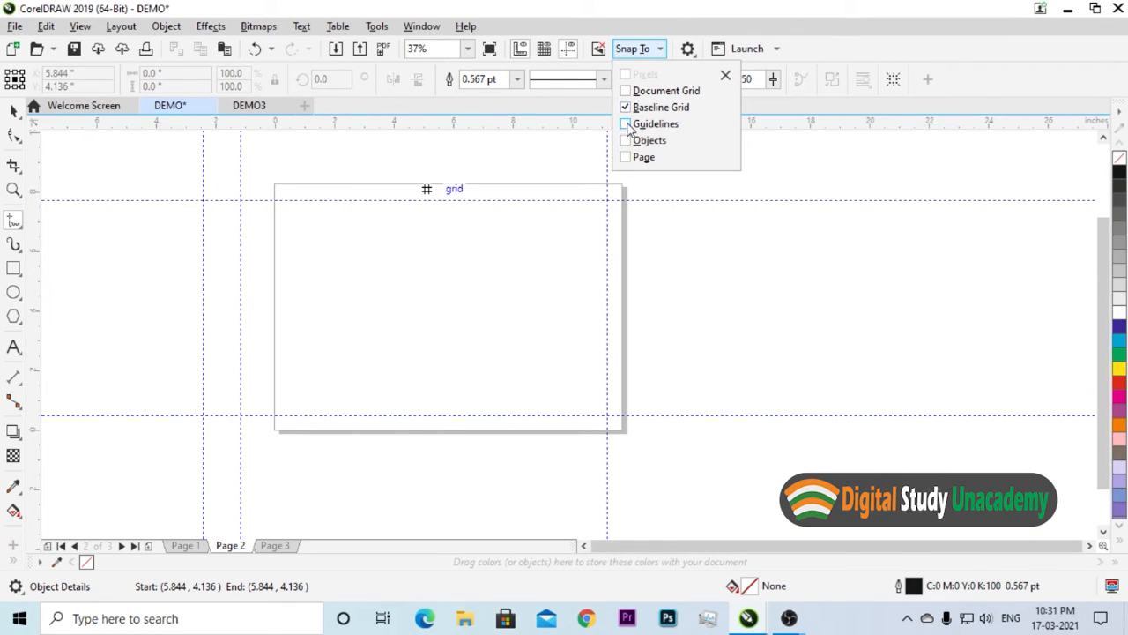
click(627, 125)
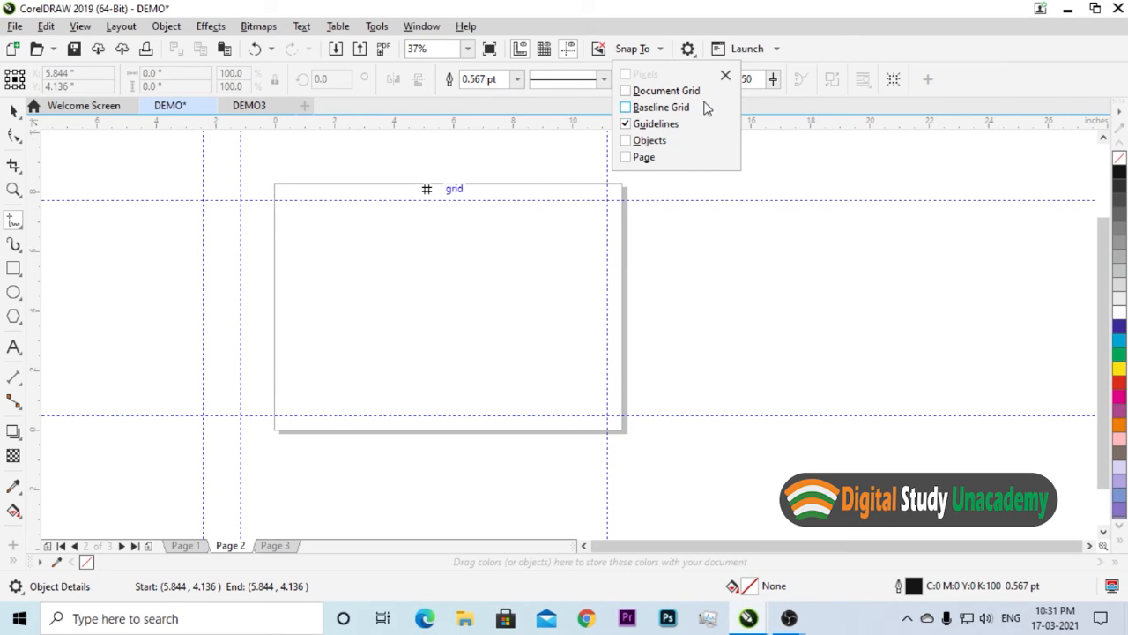
Step: Draw a rectangle about 3.75 by 3.5 inches and snap it to the guideline intersection beyond the page's upper-left corner
click(13, 268)
drag(310, 230, 424, 336)
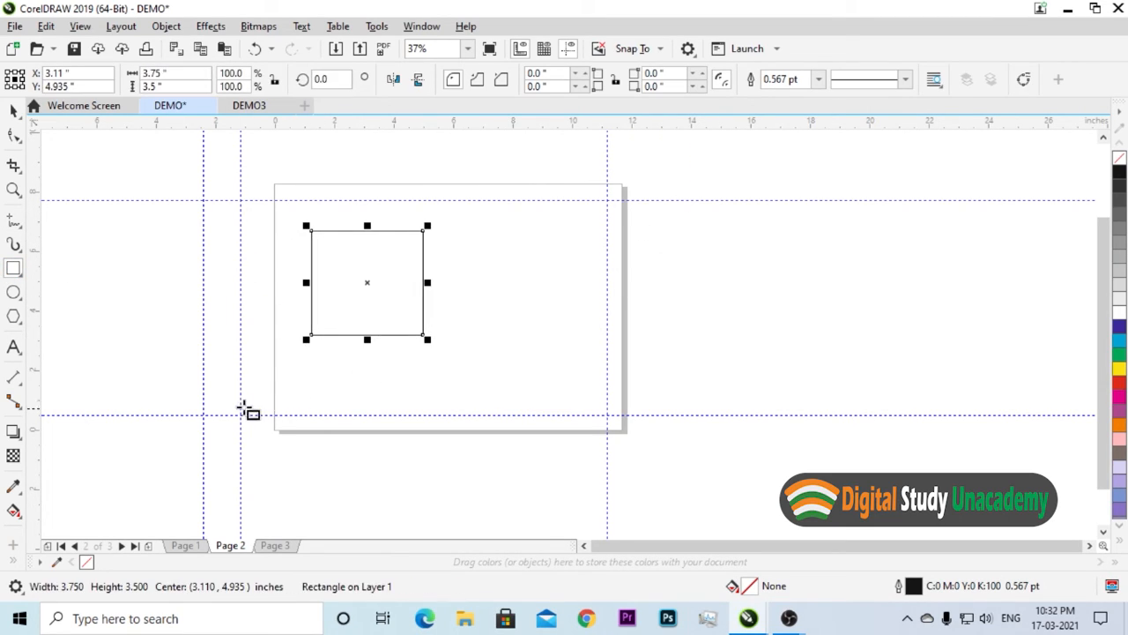
click(13, 111)
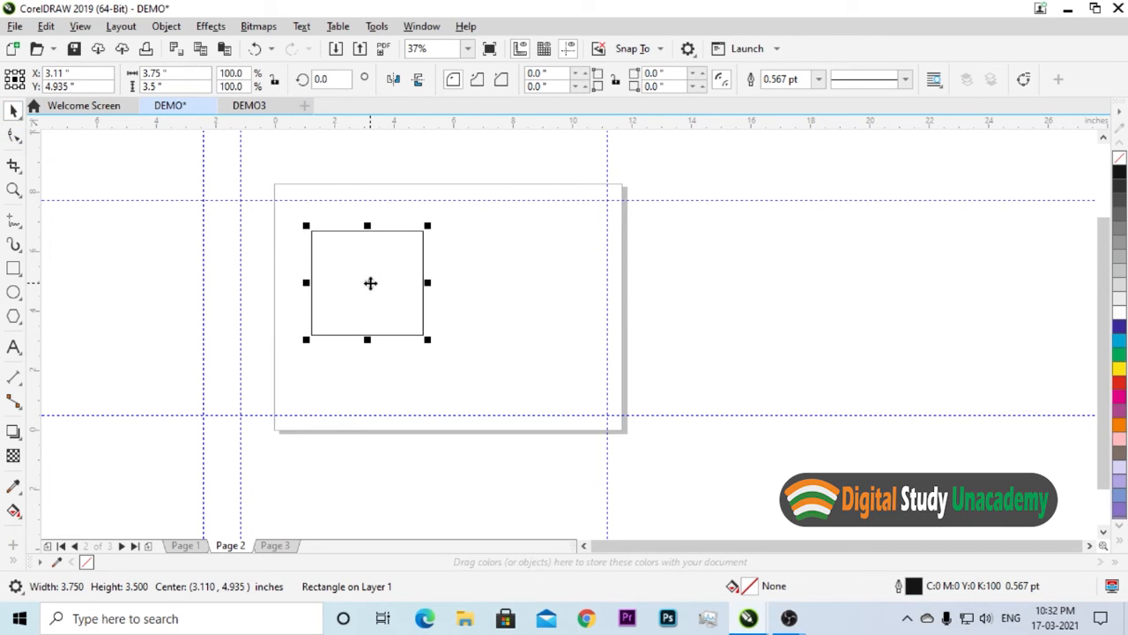
drag(371, 283, 301, 264)
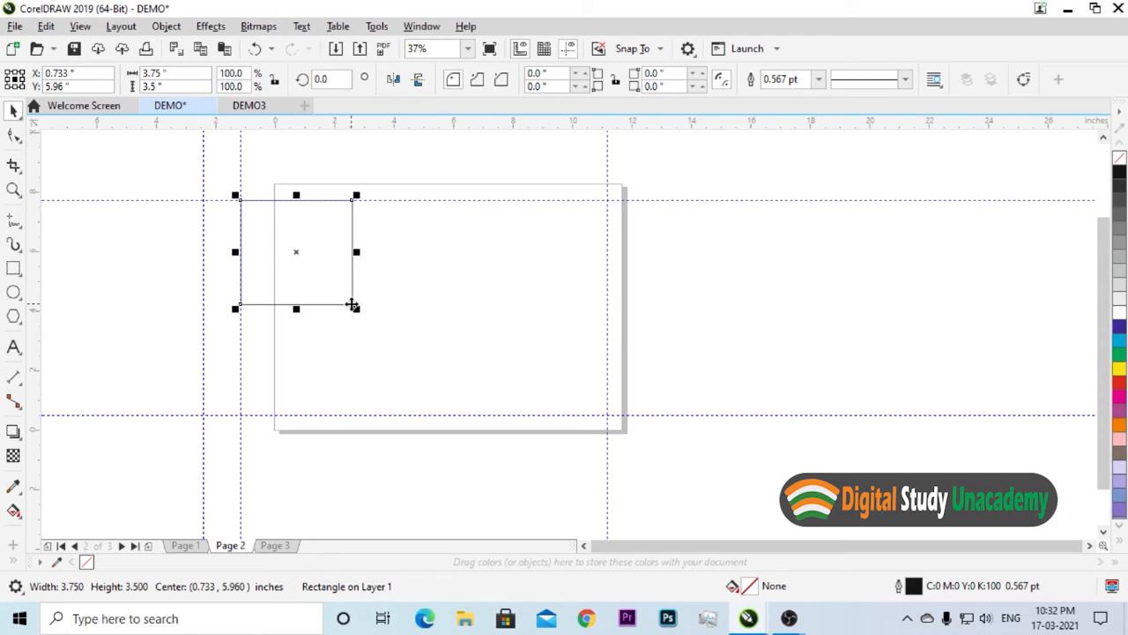
Step: Move the rectangle to the guideline intersection near the page's upper-right corner, snapping its edges to the guidelines
click(640, 50)
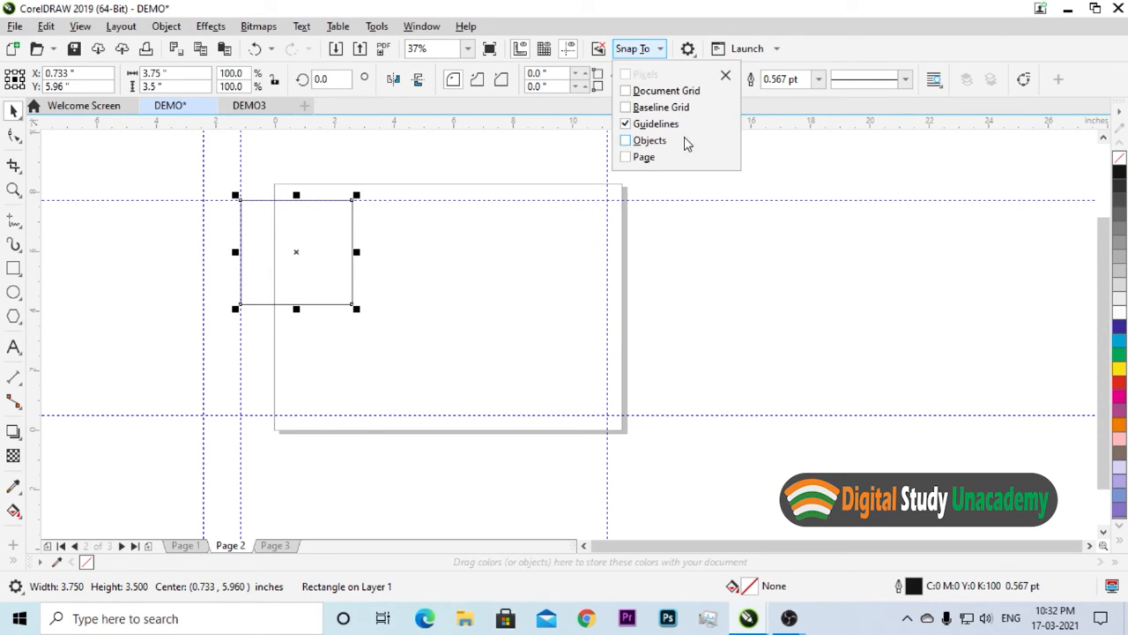
click(685, 141)
click(660, 53)
click(489, 234)
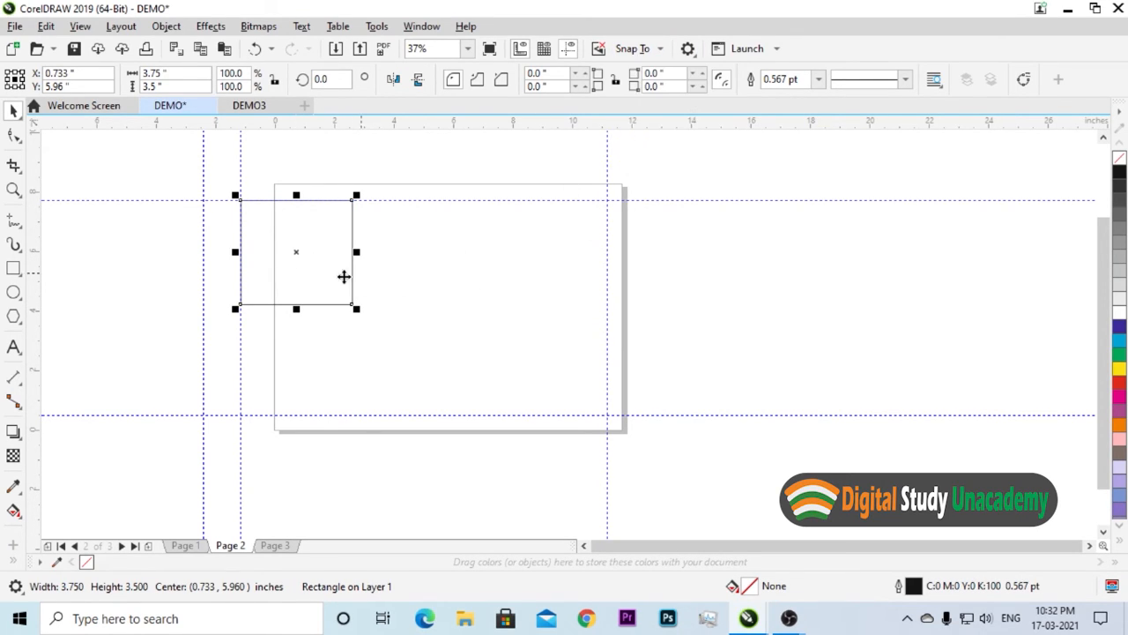
drag(298, 250, 549, 252)
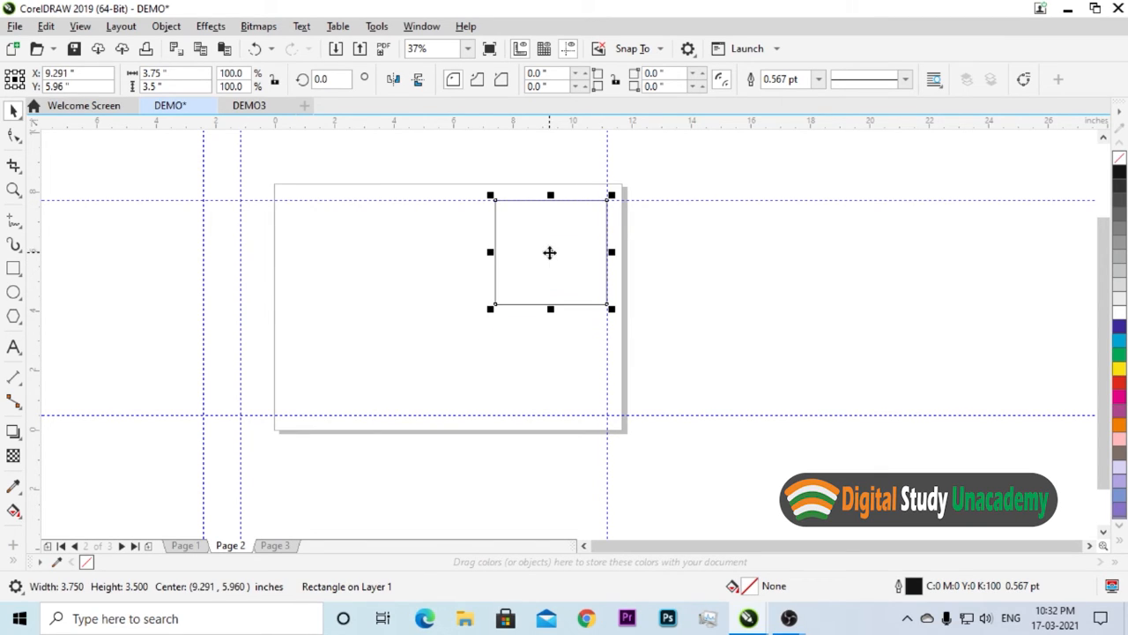
click(477, 371)
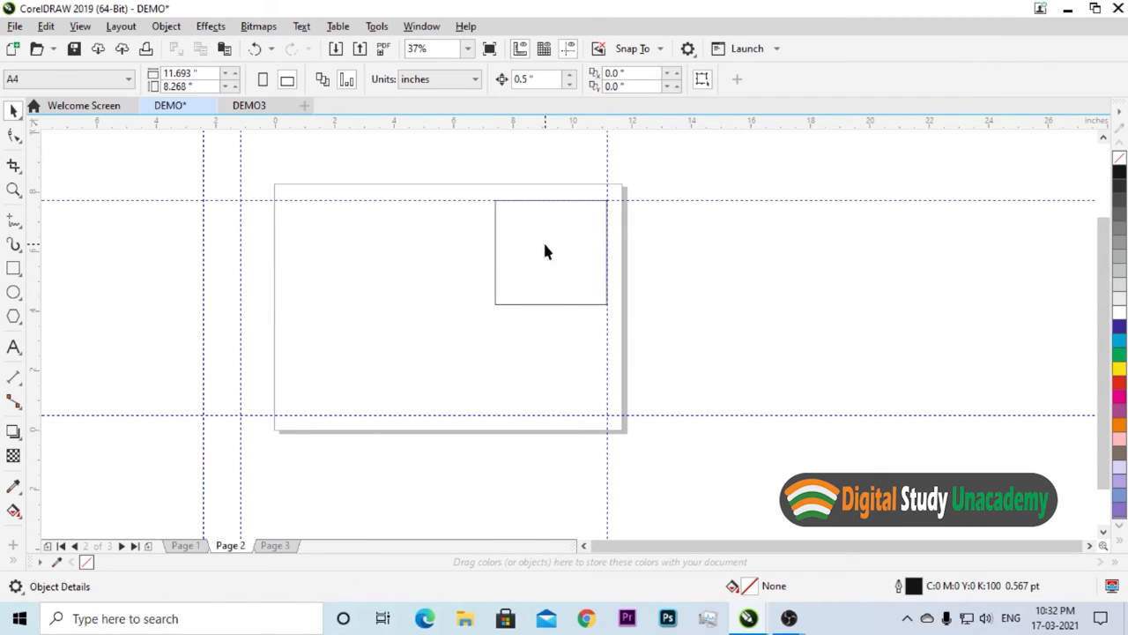
Step: Switch snapping from the guidelines to objects
click(641, 50)
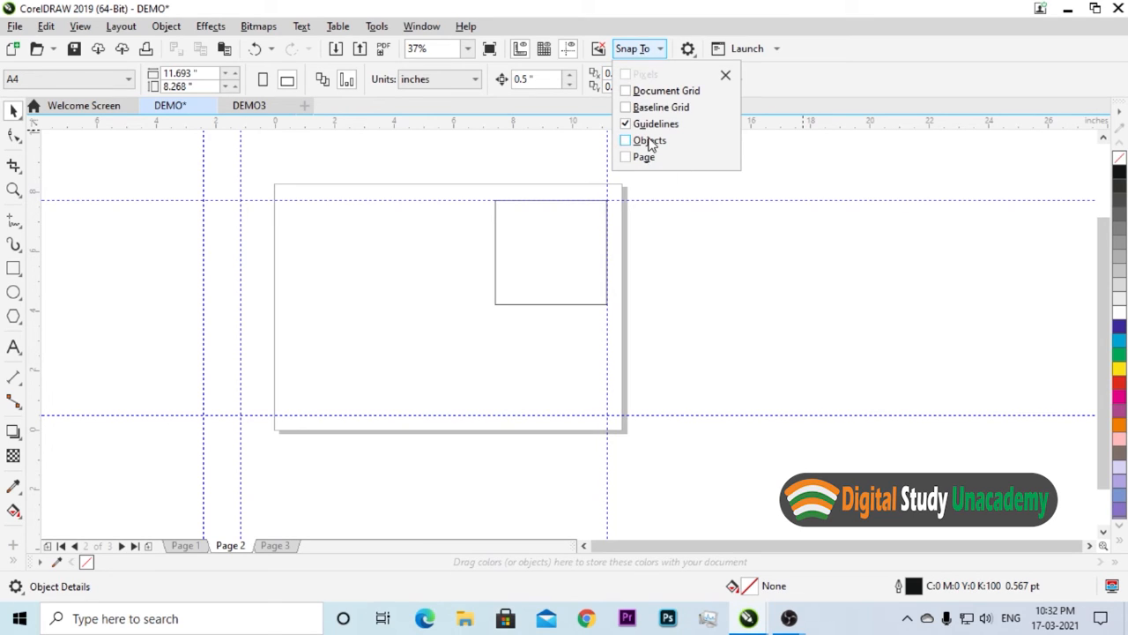
click(628, 141)
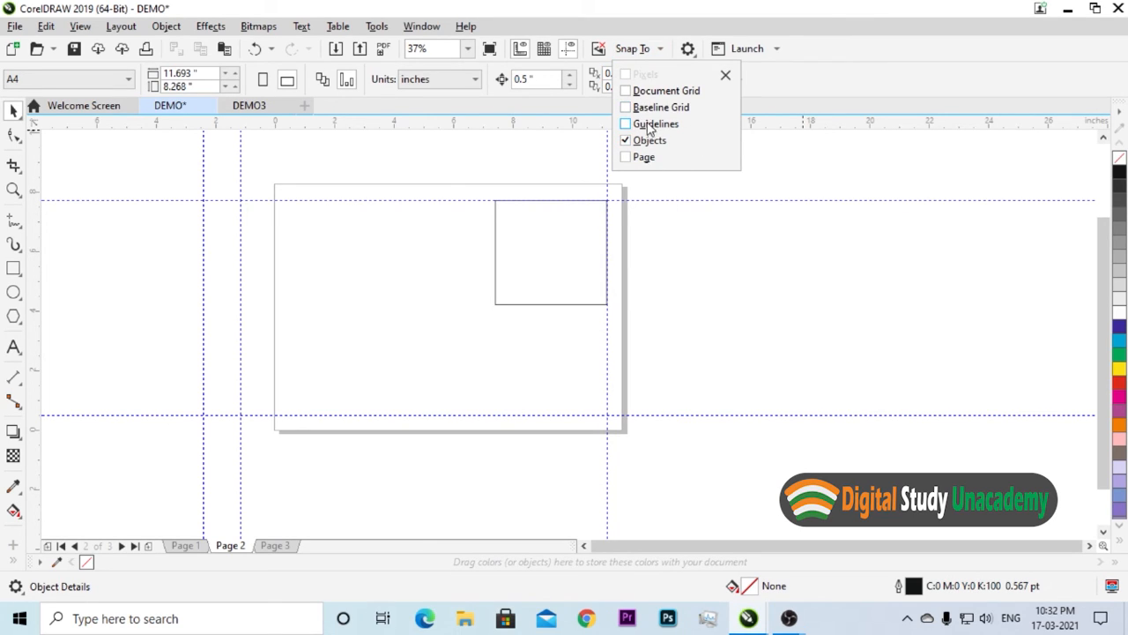
click(447, 303)
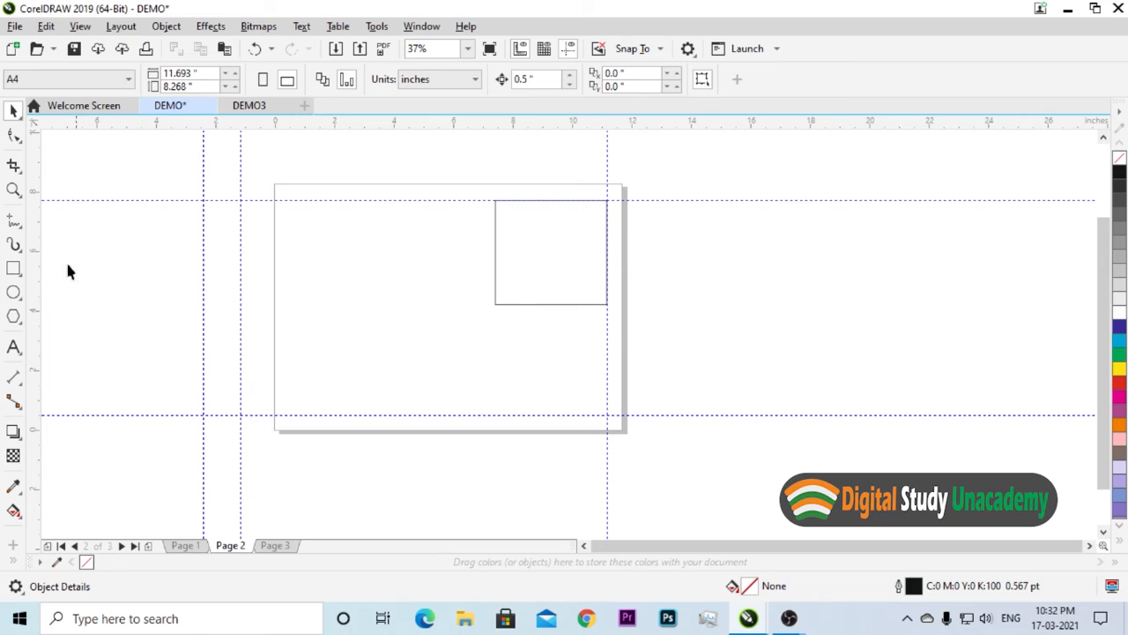
Step: Draw a closed Freehand triangle snapped to the rectangle's left-edge midpoint, lower-right corner and top-edge midpoint
click(13, 218)
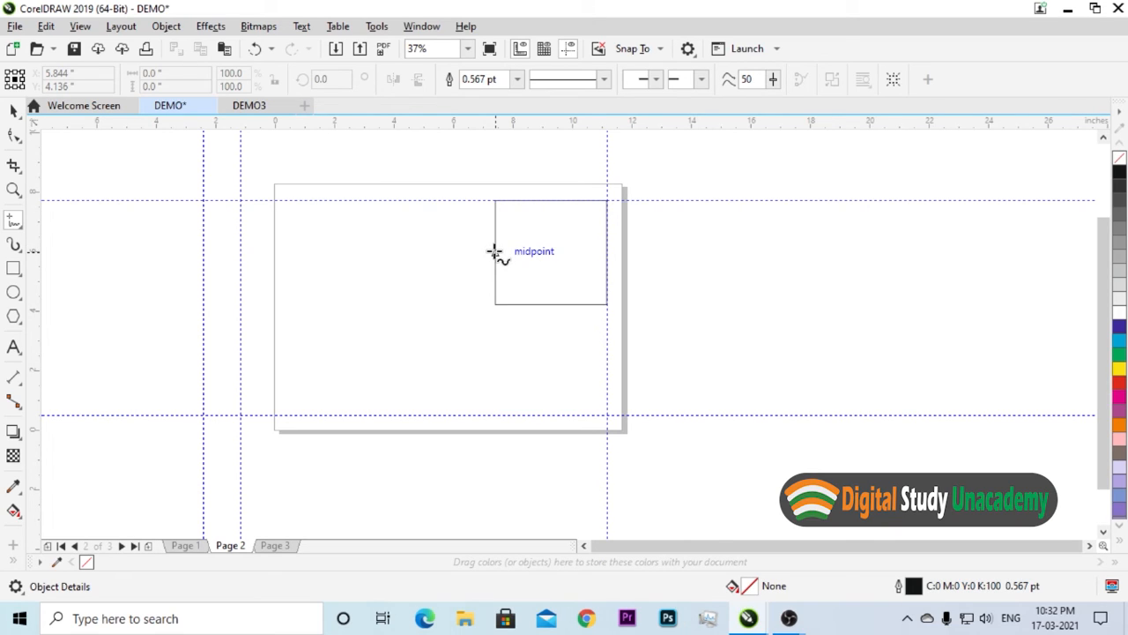
scroll(495, 253, up, 2)
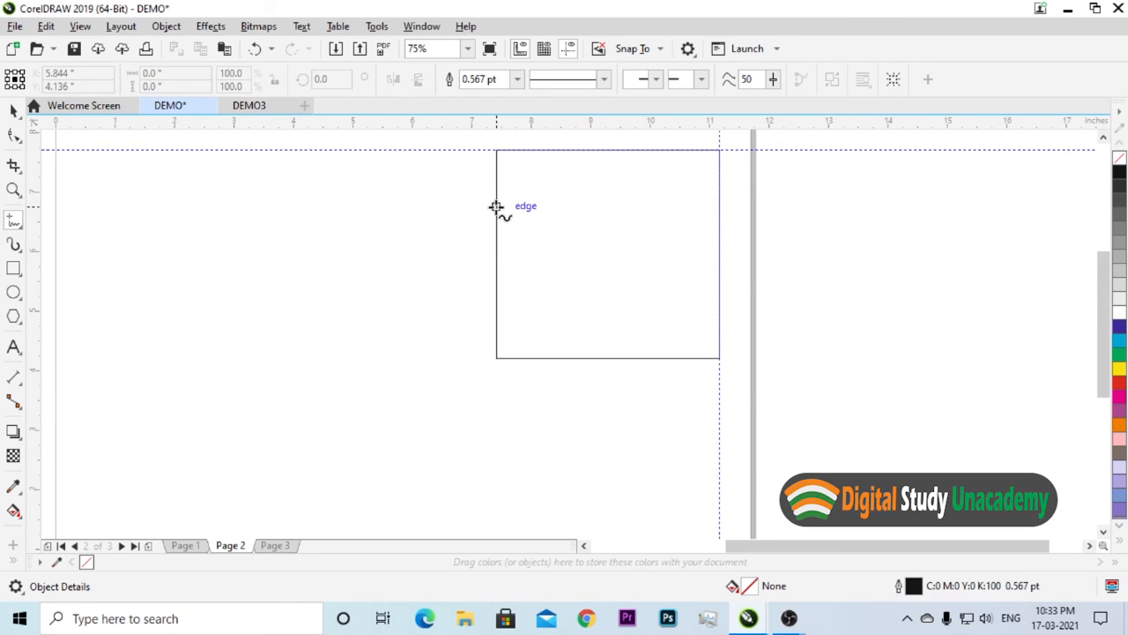
click(498, 256)
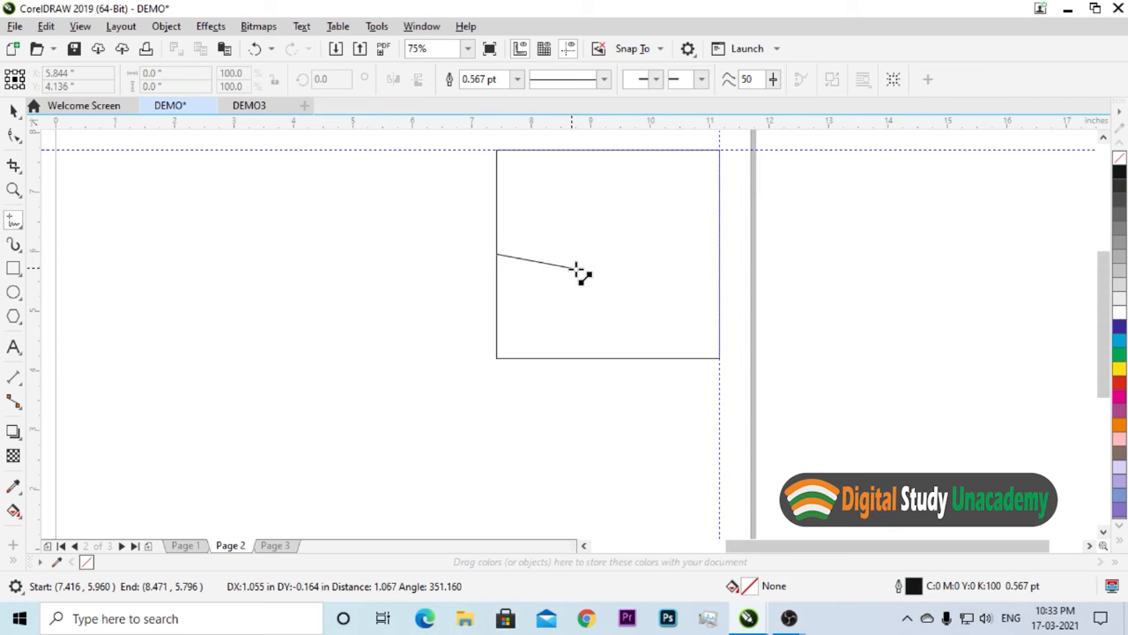
click(721, 357)
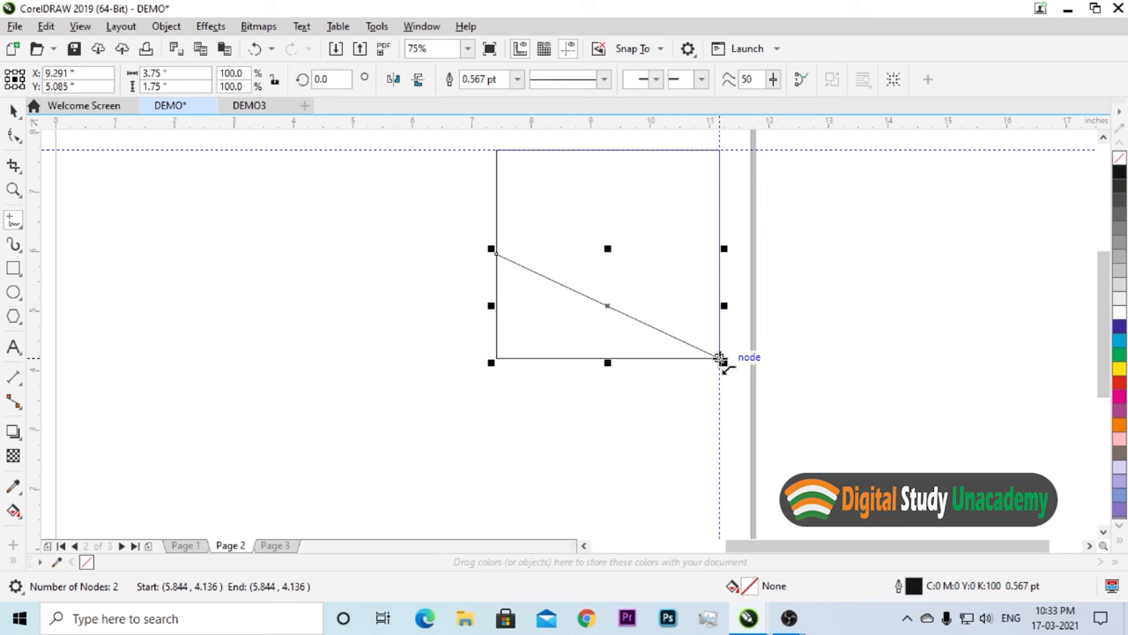
click(720, 359)
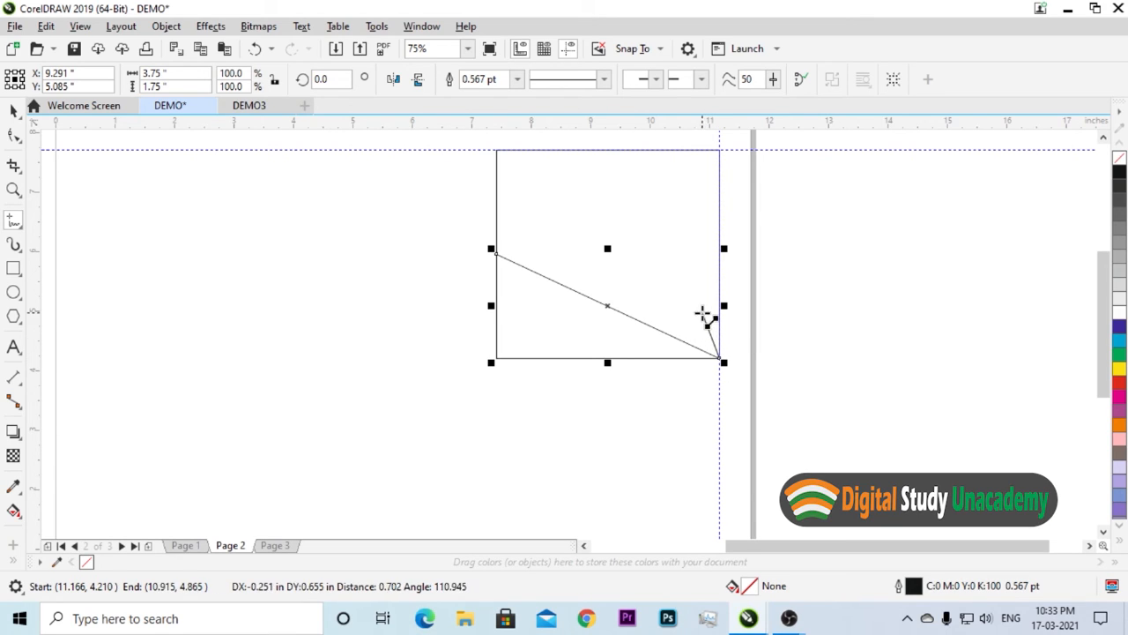
click(607, 150)
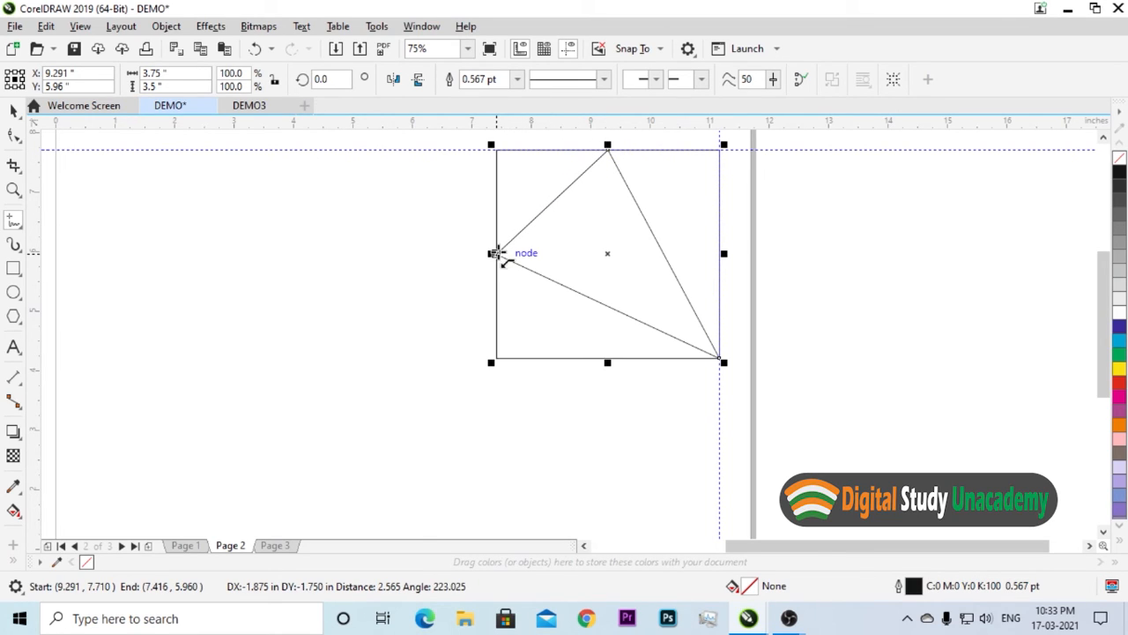
click(495, 255)
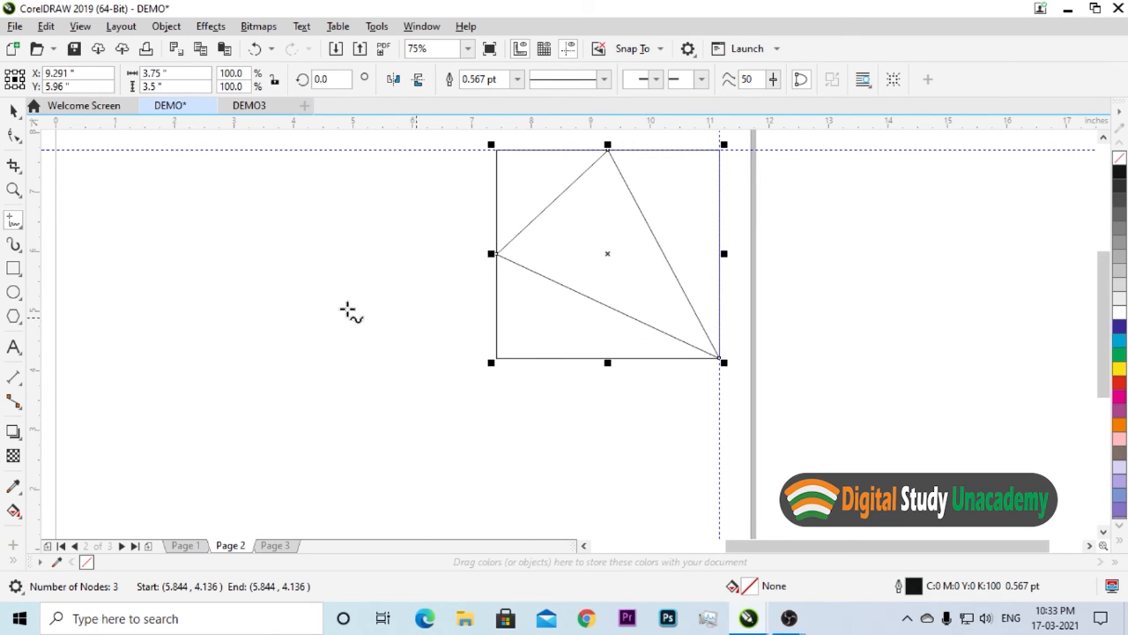
Step: Move the rectangle off the triangle toward the page's left side and delete the triangle
click(13, 111)
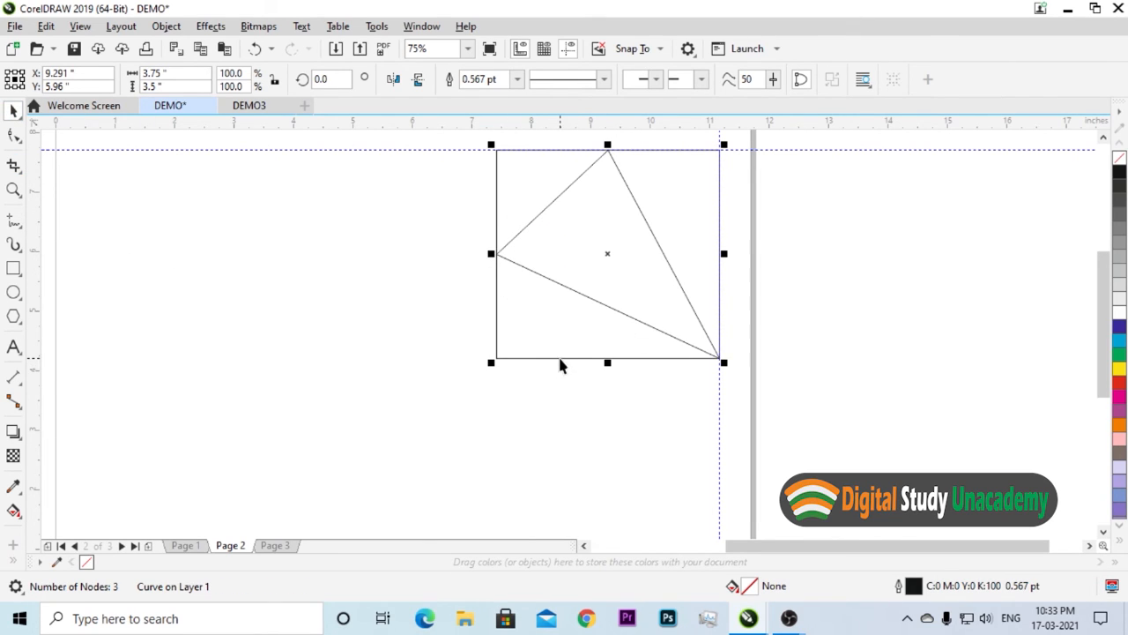
drag(561, 362, 224, 390)
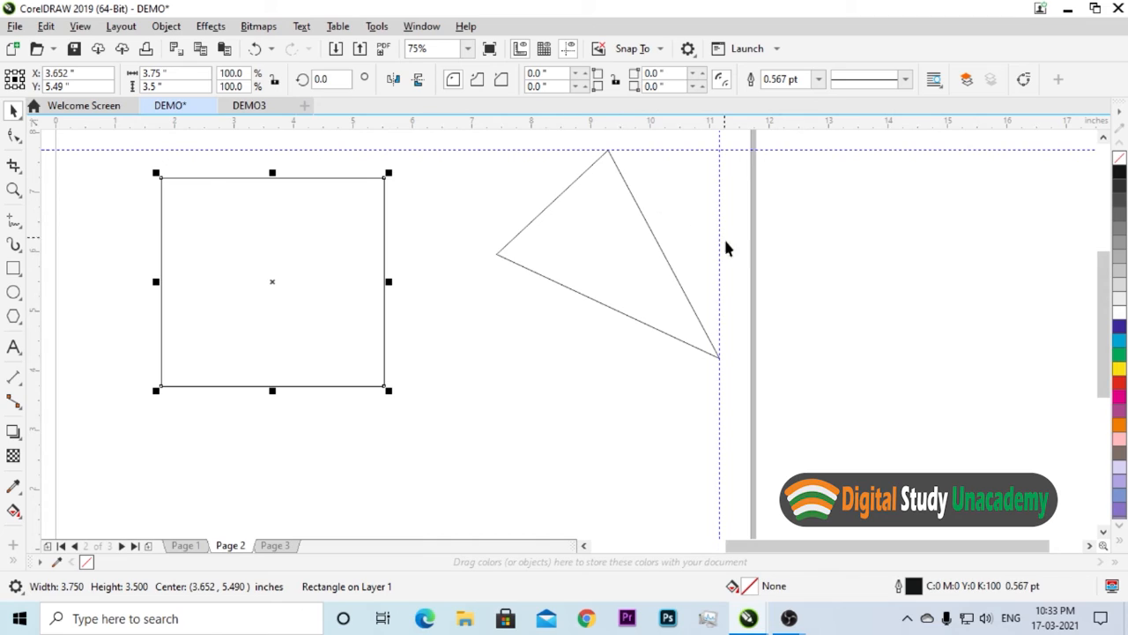
click(553, 204)
key(Delete)
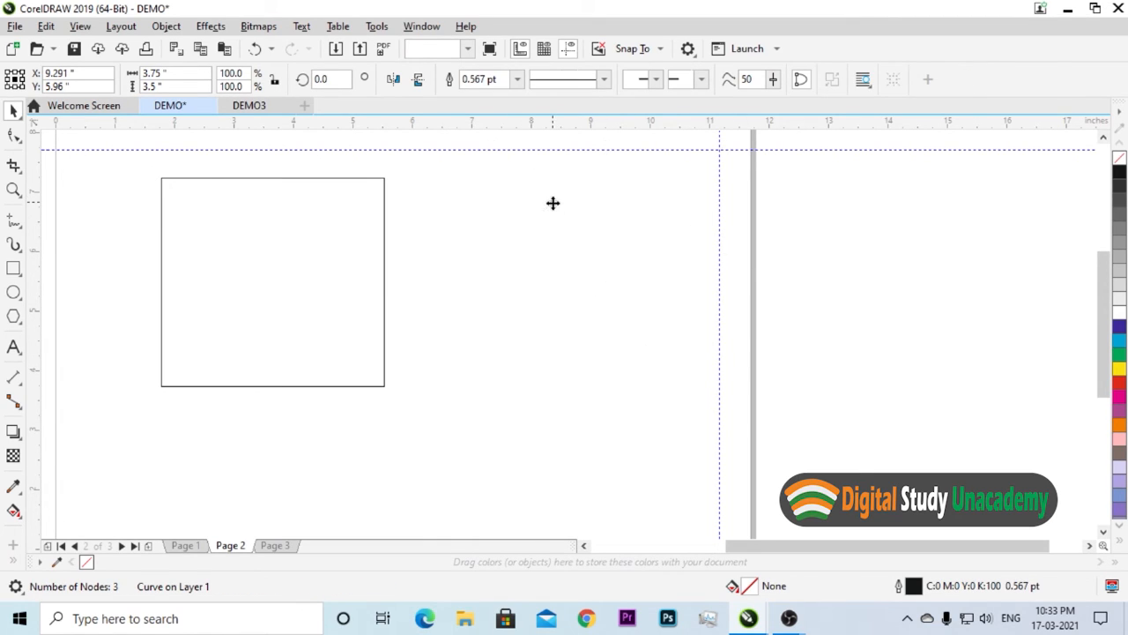
Step: Switch snapping from objects to the page and close the snapping options
click(655, 51)
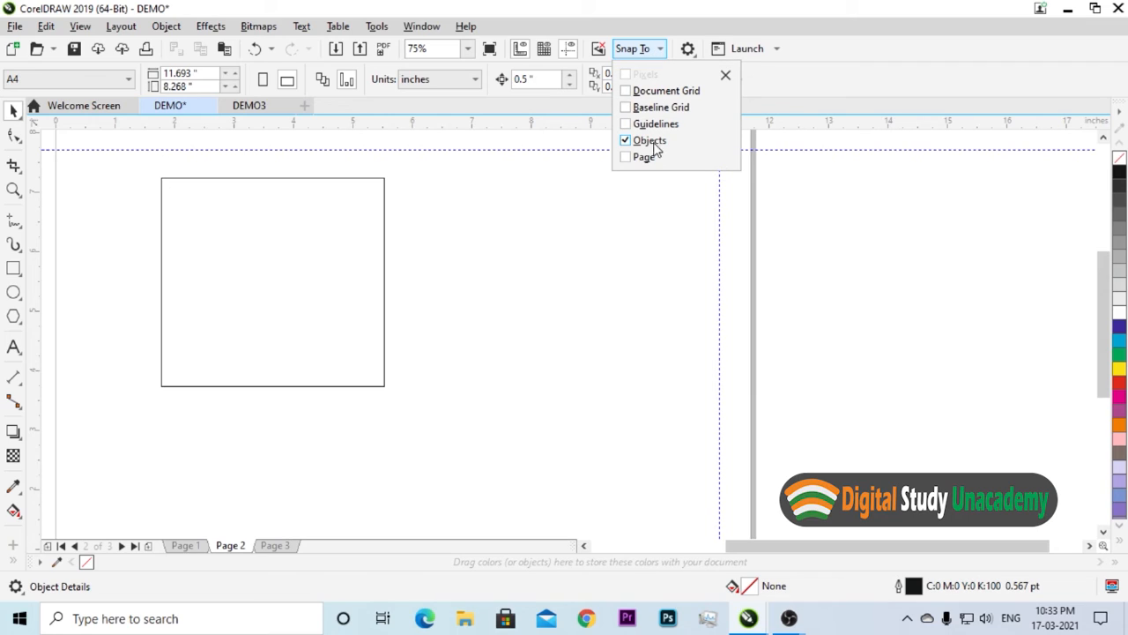
click(628, 142)
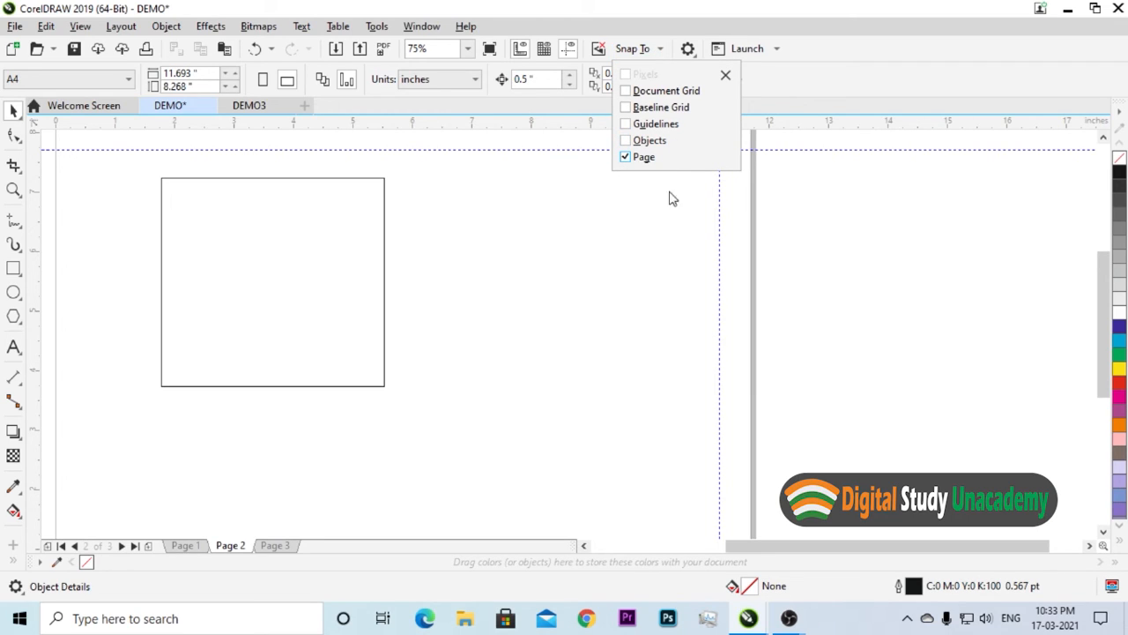
click(726, 77)
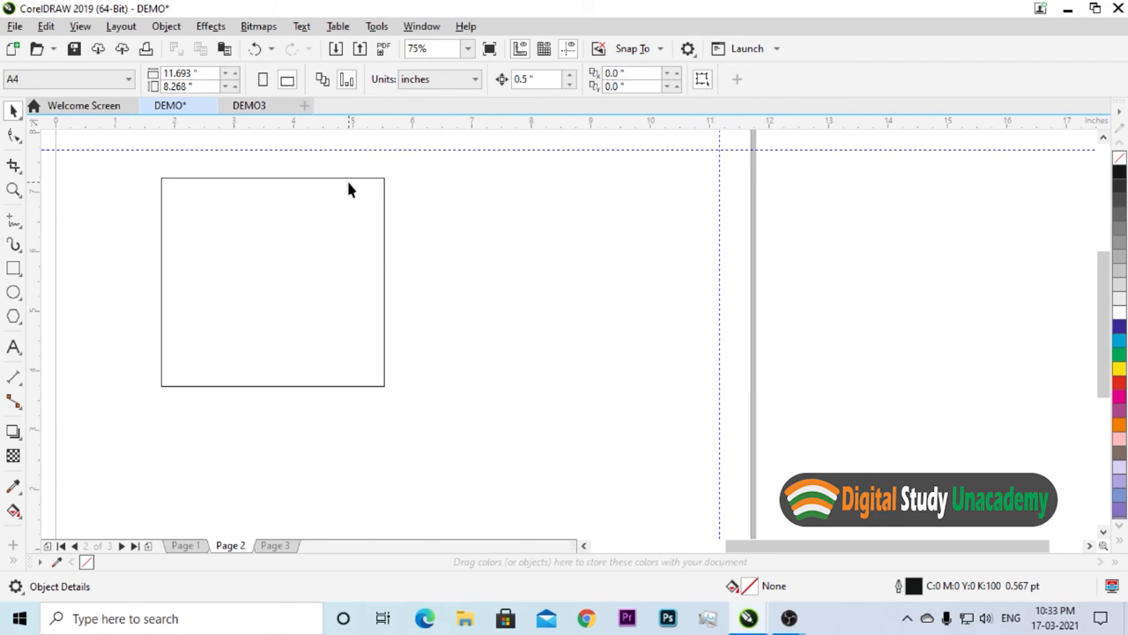
Step: Move the rectangle to the right, toward the middle of the page, and deselect it
drag(377, 189, 476, 189)
scroll(513, 243, down, 1)
click(507, 300)
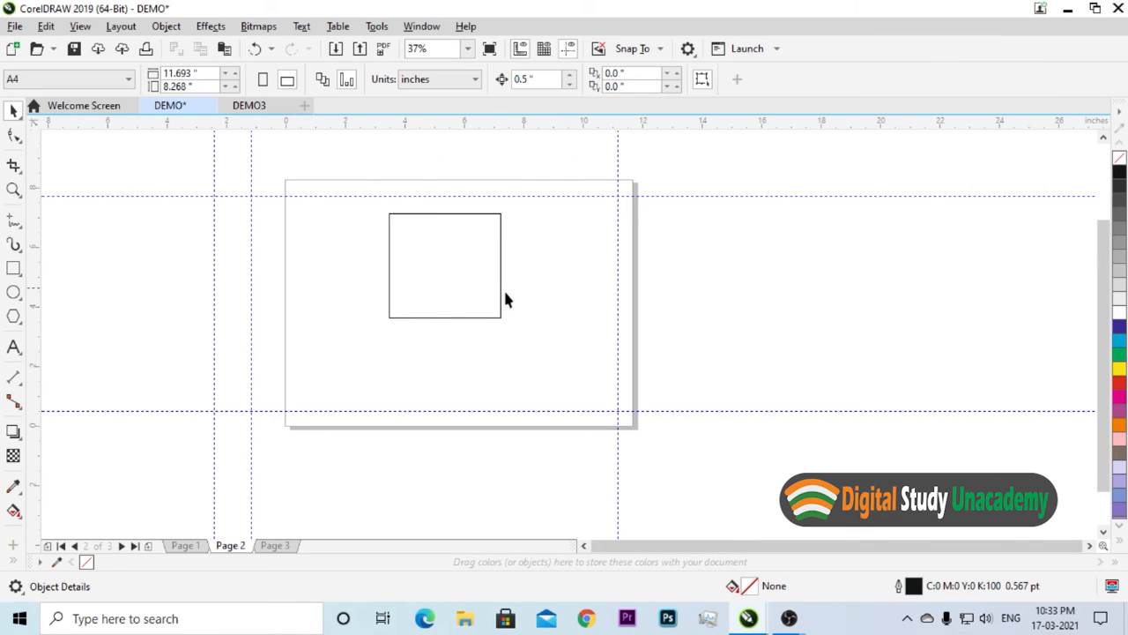
Step: Draw an open four-node Freehand line path snapped to the page's left, bottom, right and top edges, joining the top point to the left-edge start
click(14, 224)
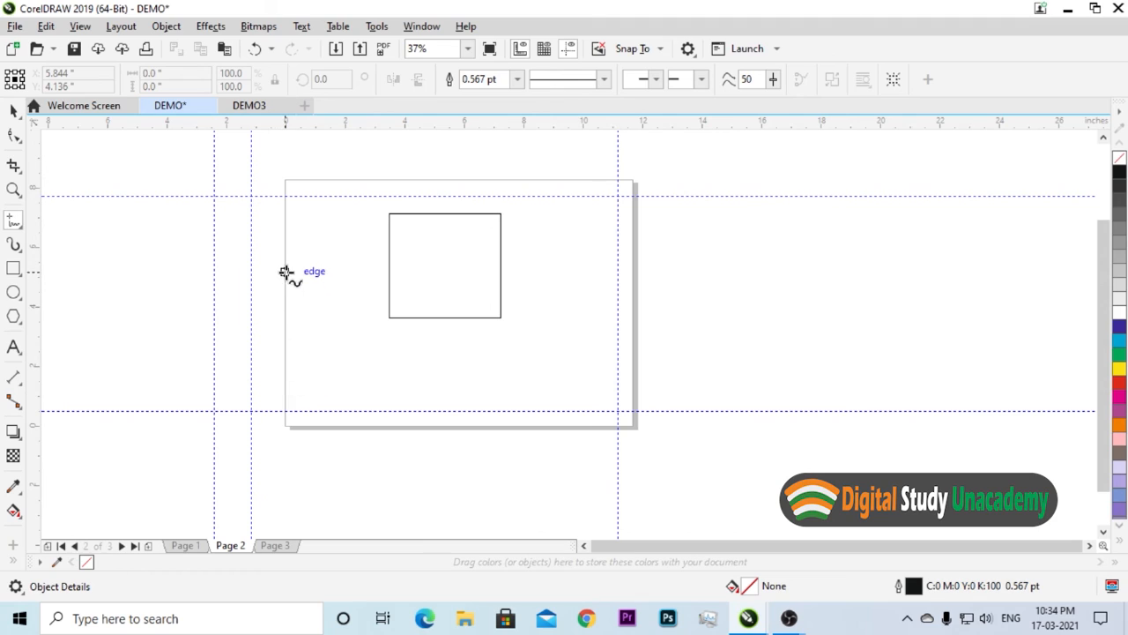
click(285, 302)
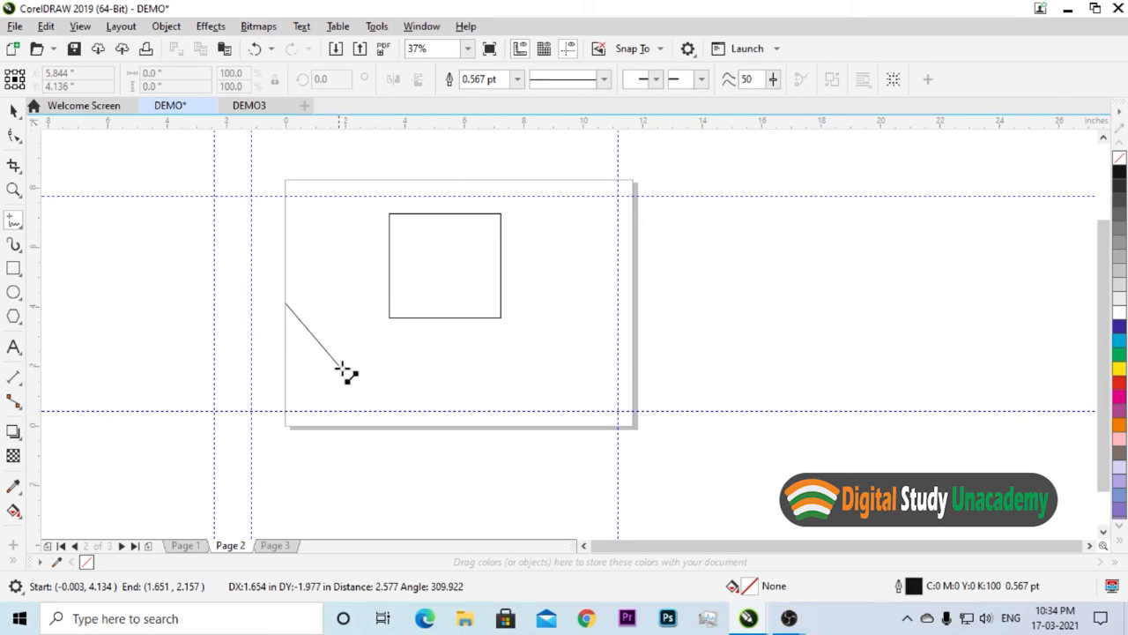
click(409, 428)
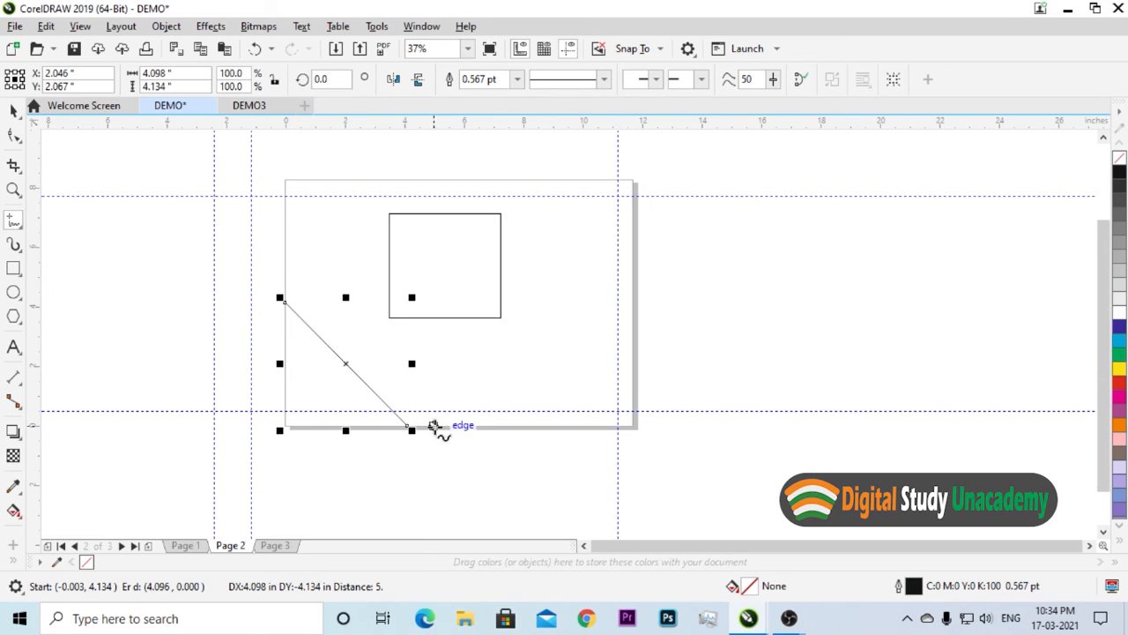
click(411, 428)
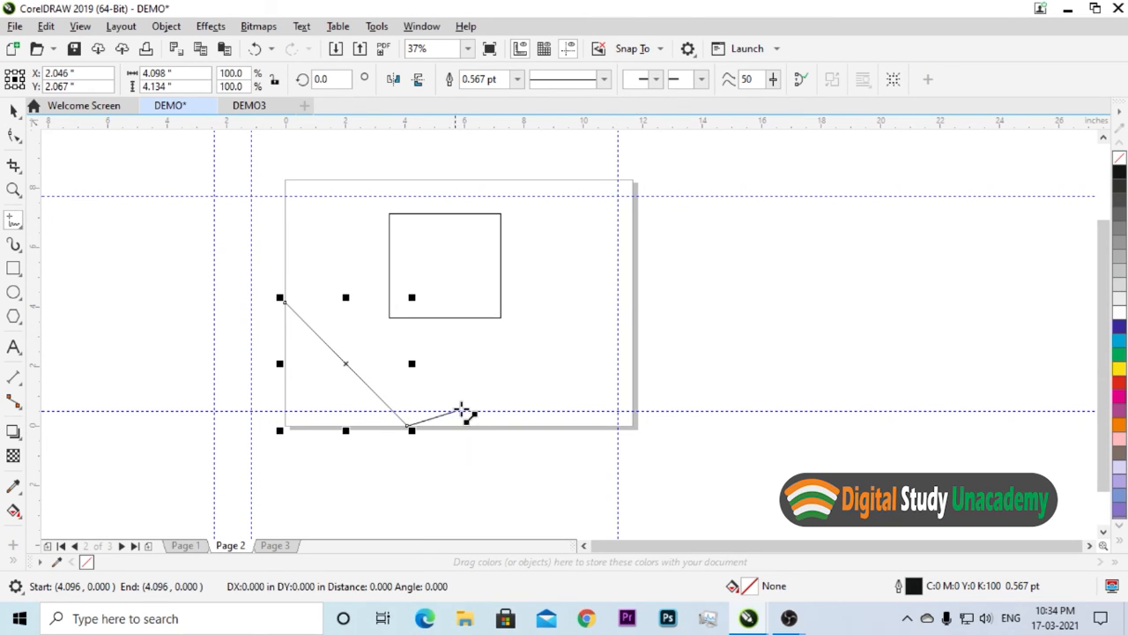
click(634, 277)
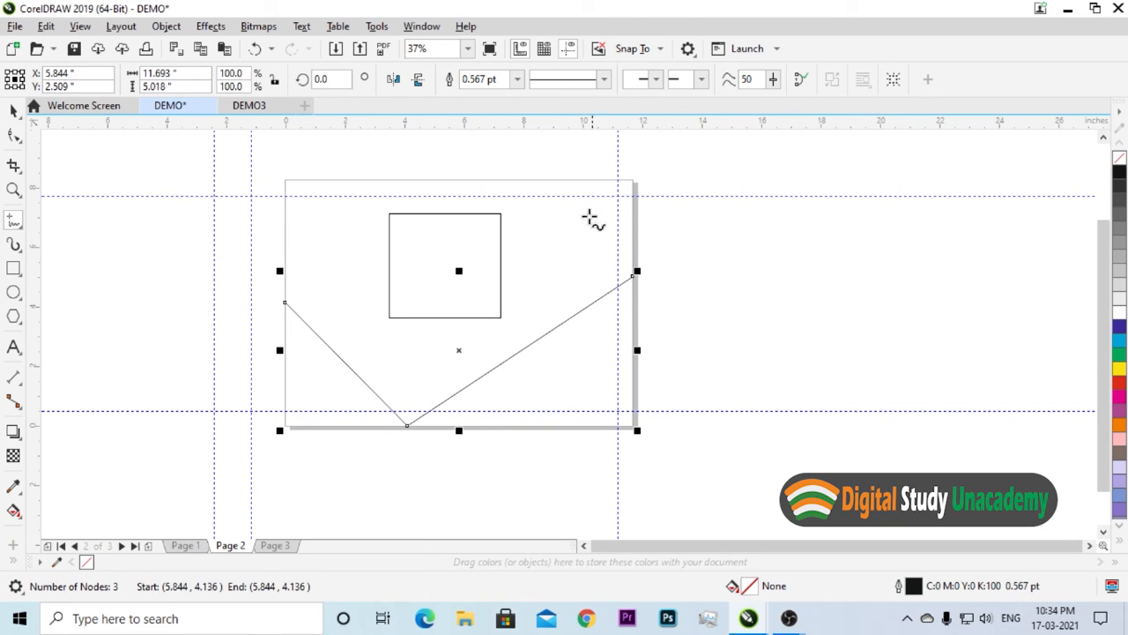
click(509, 179)
click(283, 301)
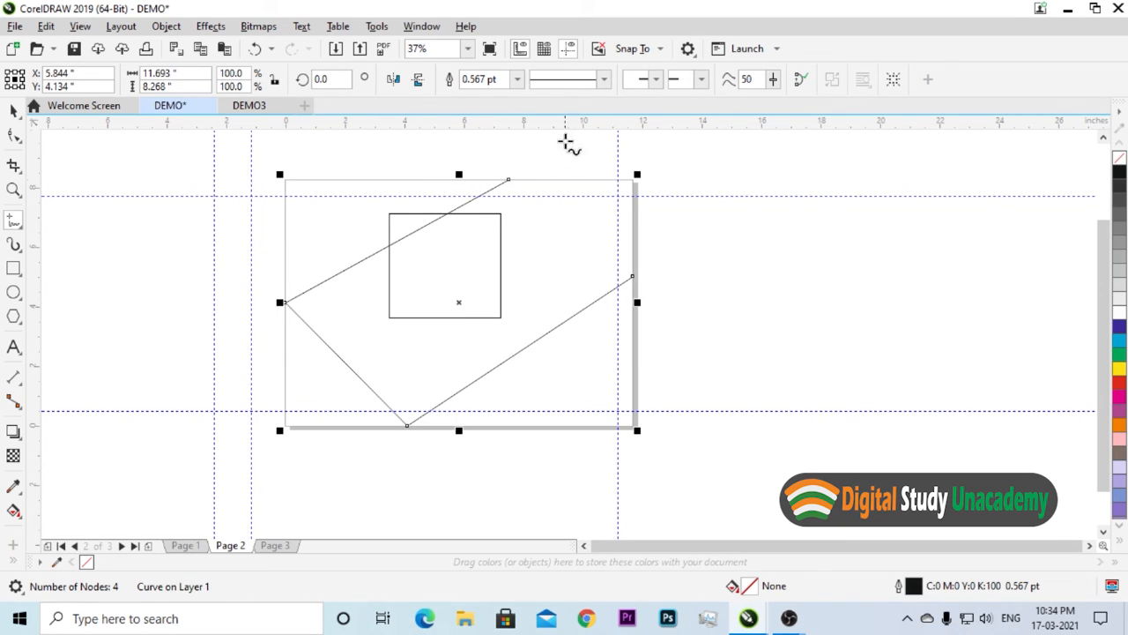
Step: Check which snapping options are enabled and inspect how the rectangle's edges respond to the Freehand cursor
click(658, 50)
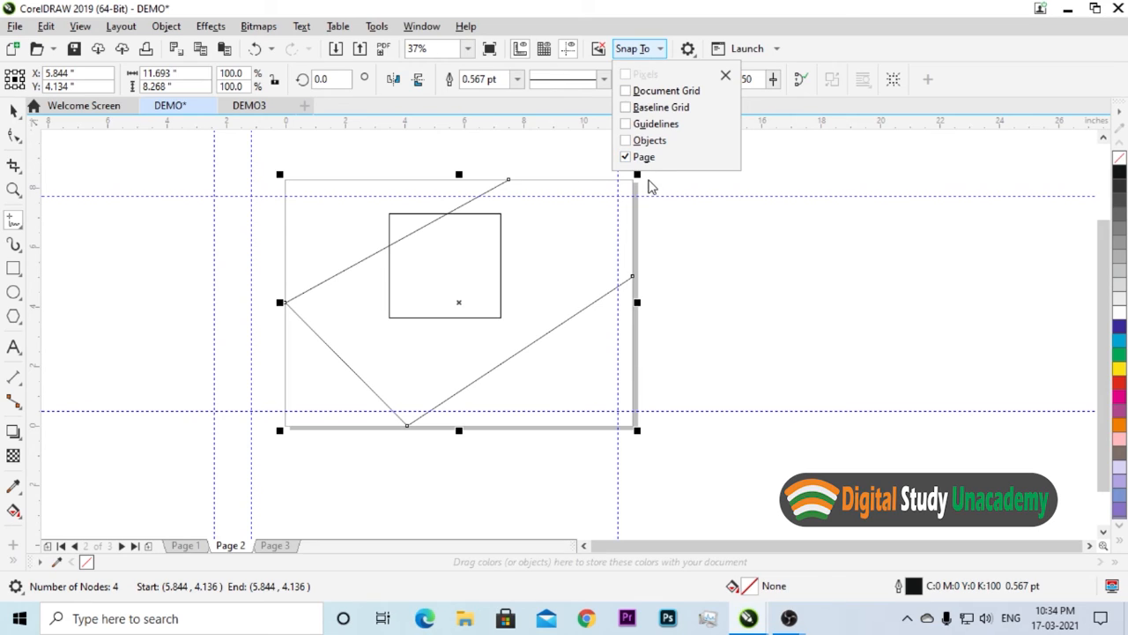
click(649, 186)
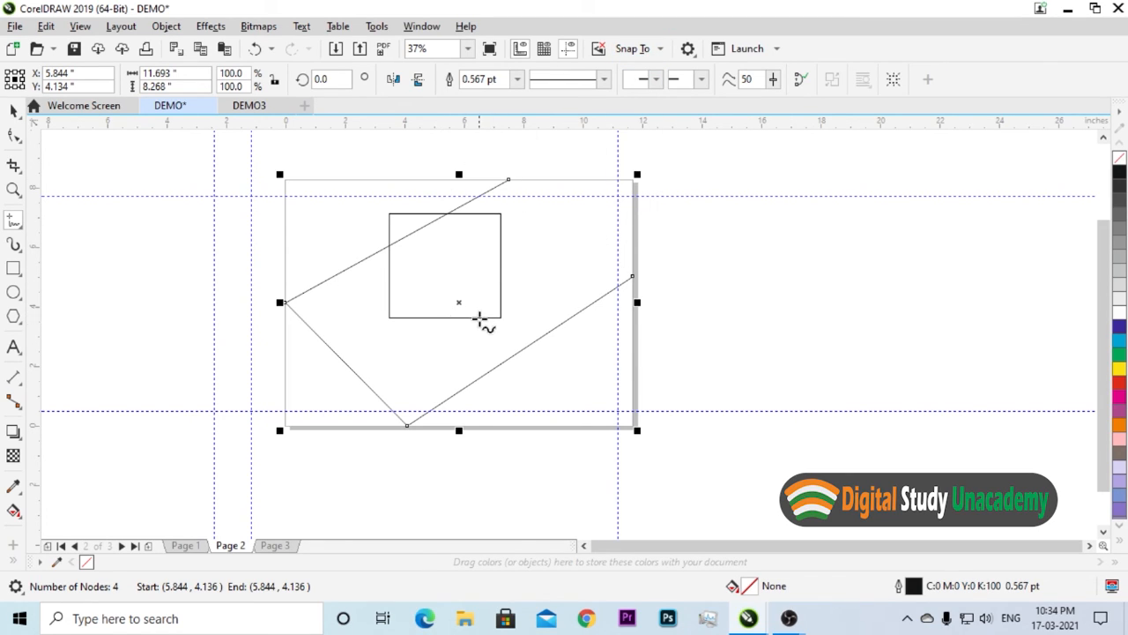
scroll(408, 234, up, 3)
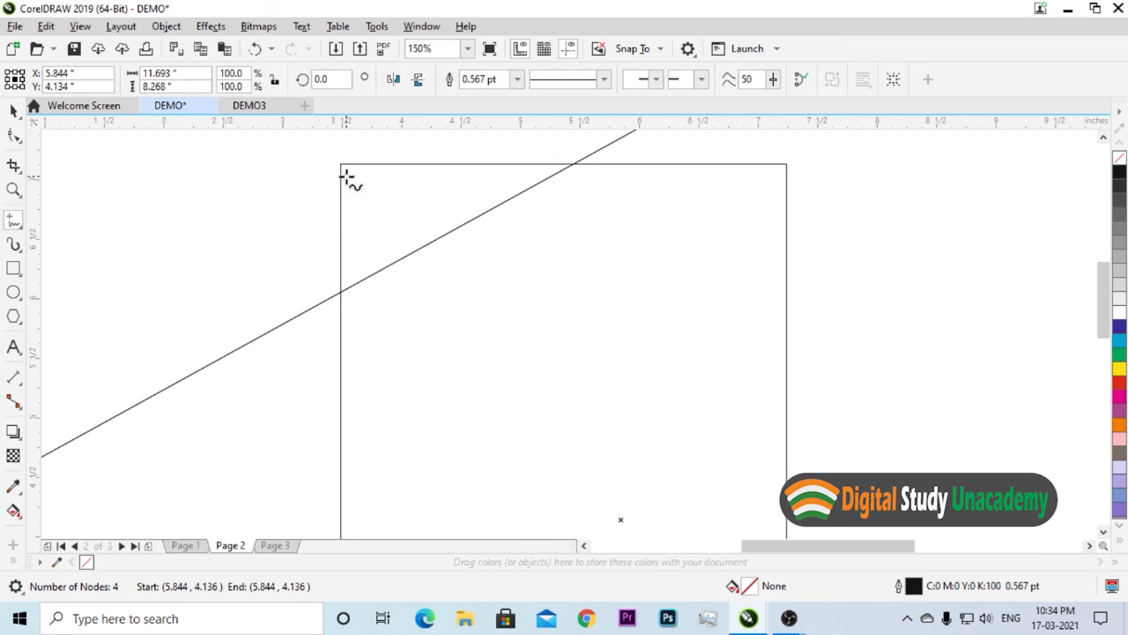
scroll(374, 220, down, 3)
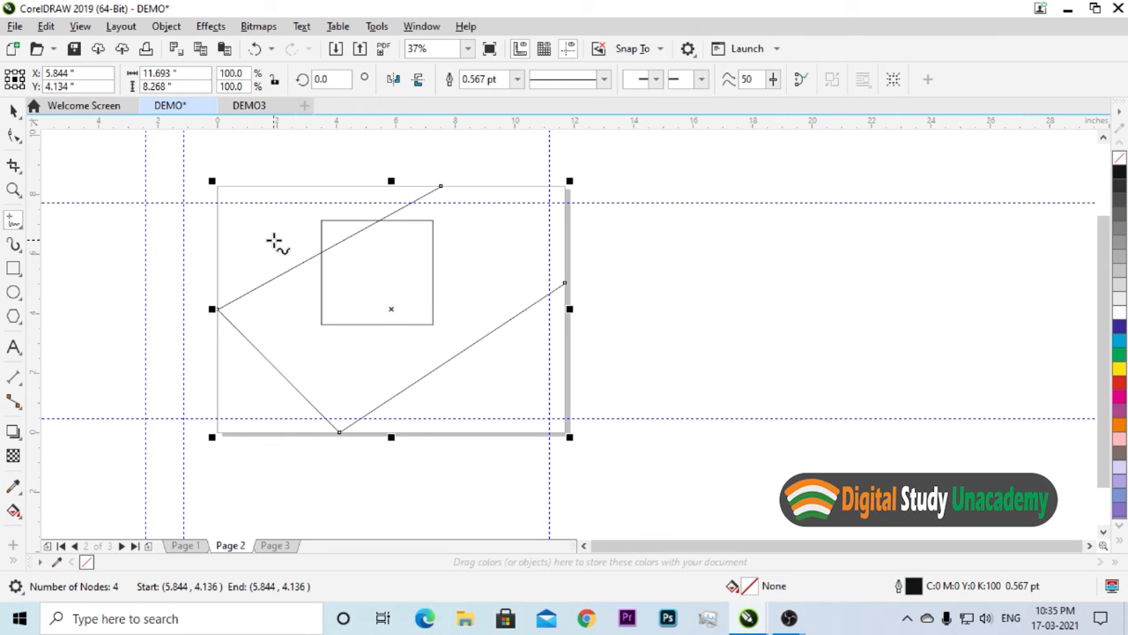
Step: Turn all snapping off, back on to compare at the page edge, and off again
click(599, 50)
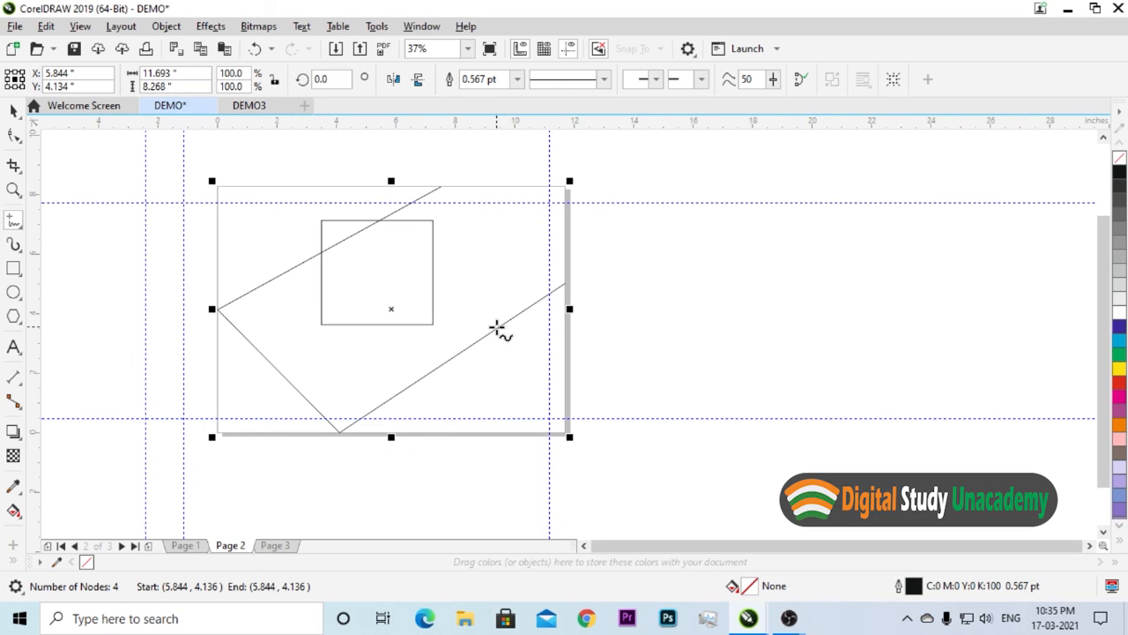
click(598, 50)
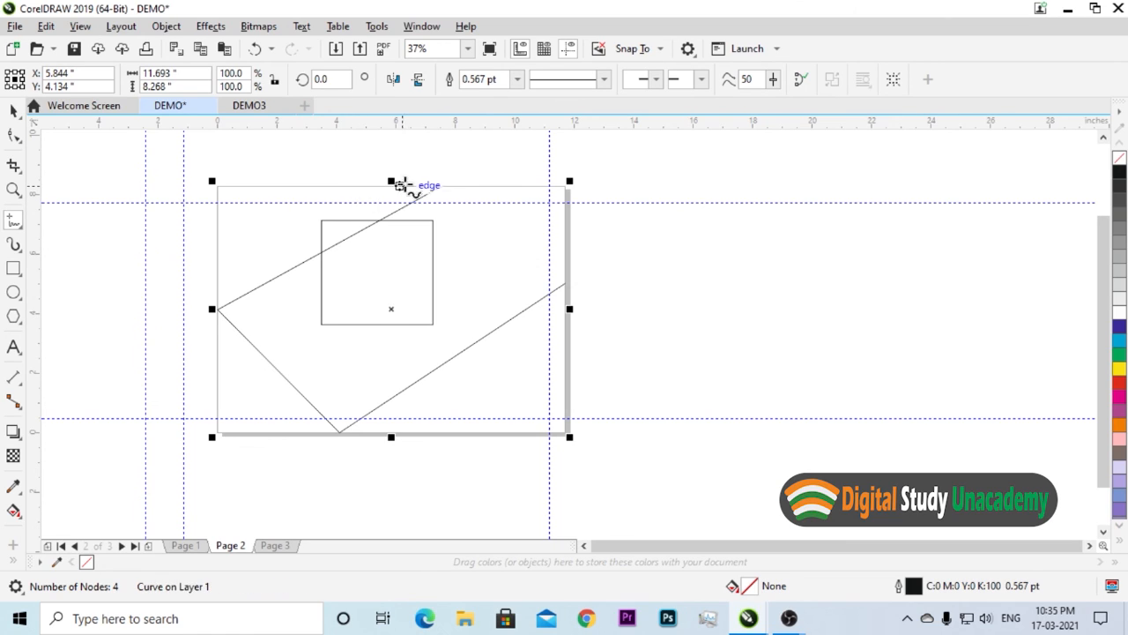
click(598, 48)
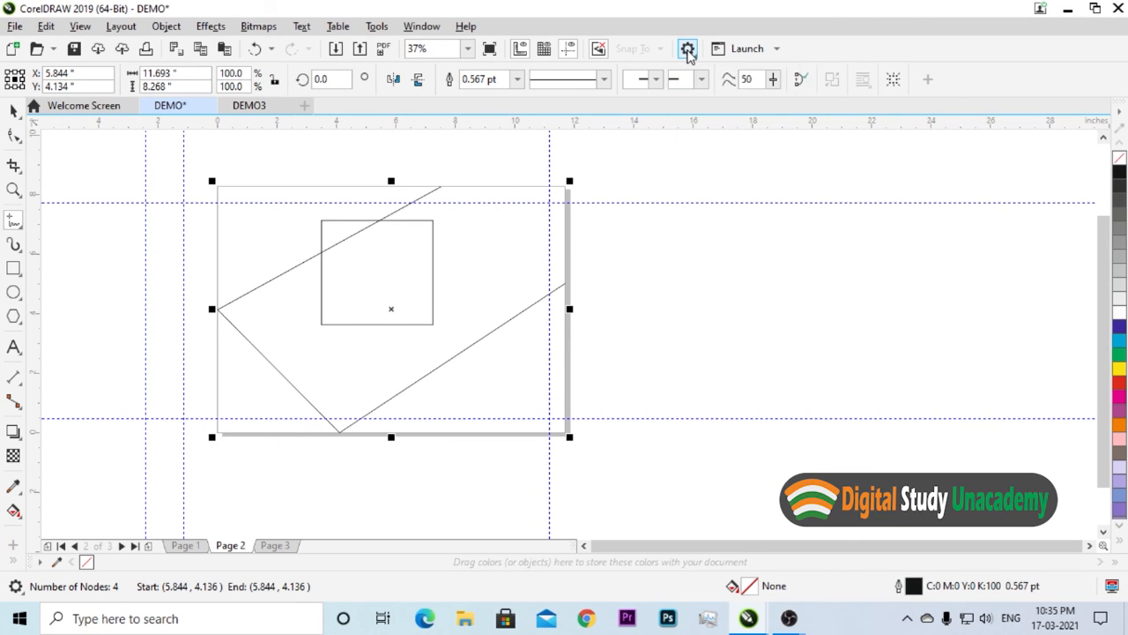
Step: Set the general start-up option to Start a new document and apply the program options
click(687, 50)
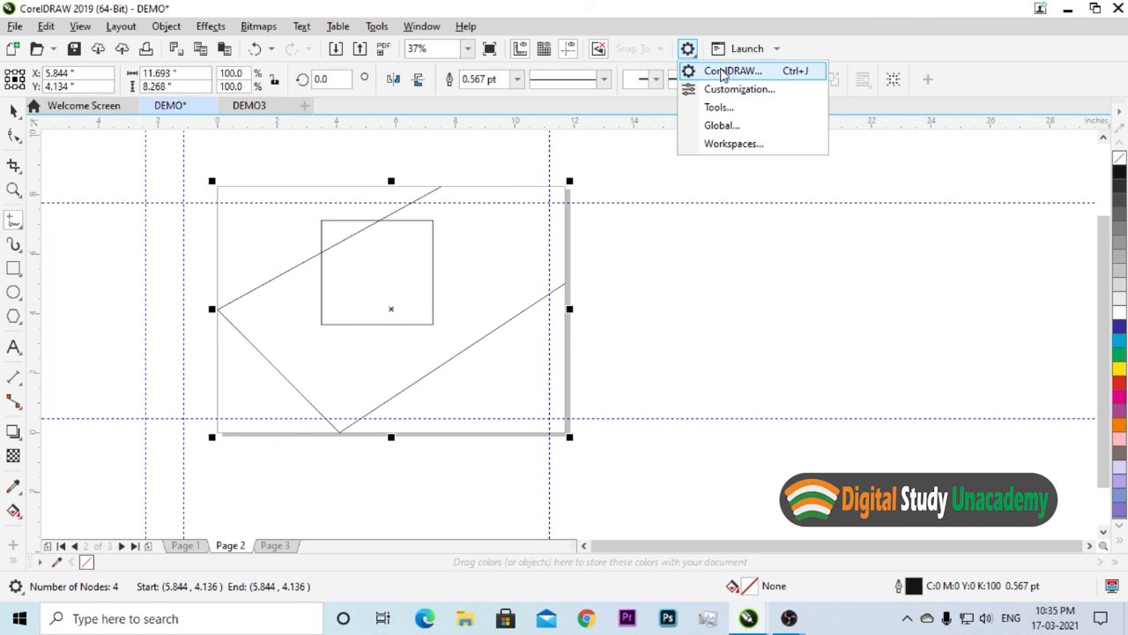
click(763, 77)
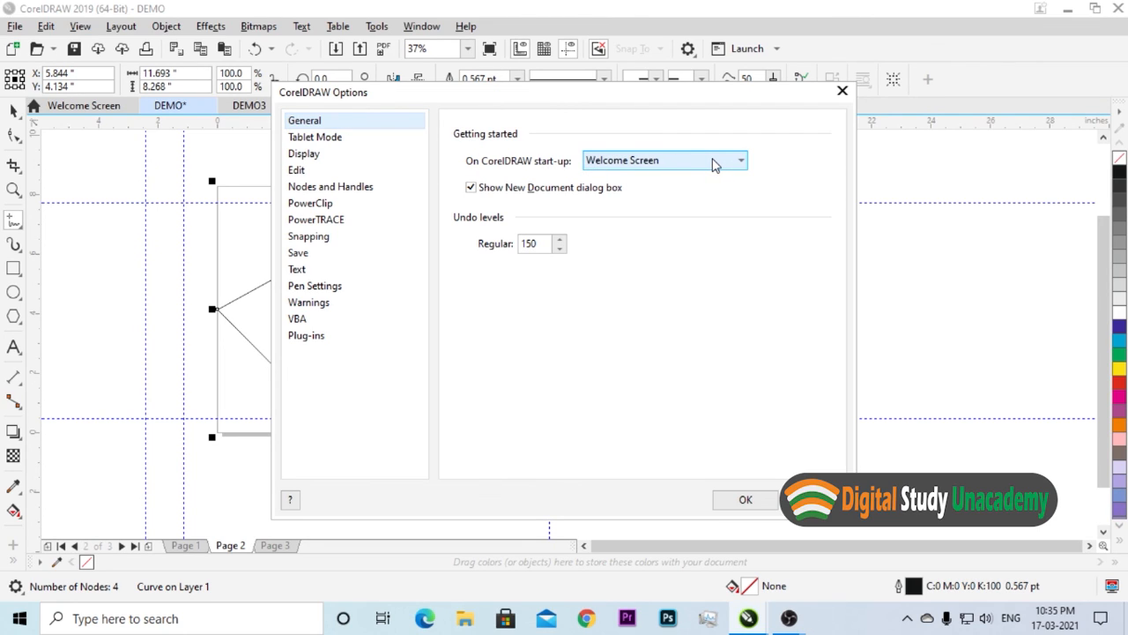
click(641, 168)
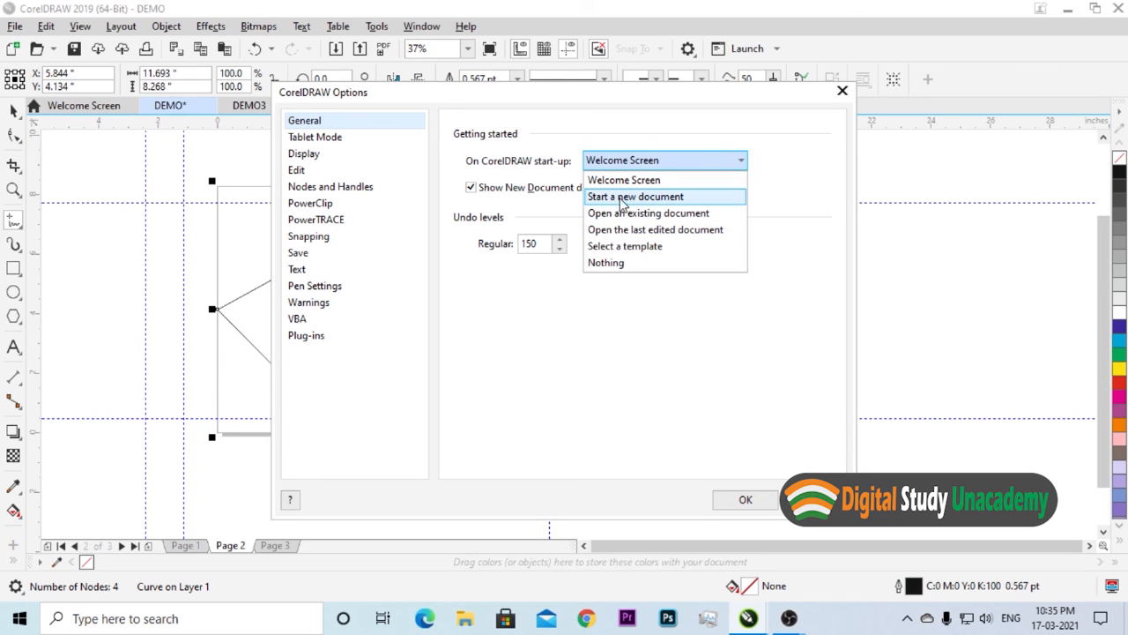
click(665, 197)
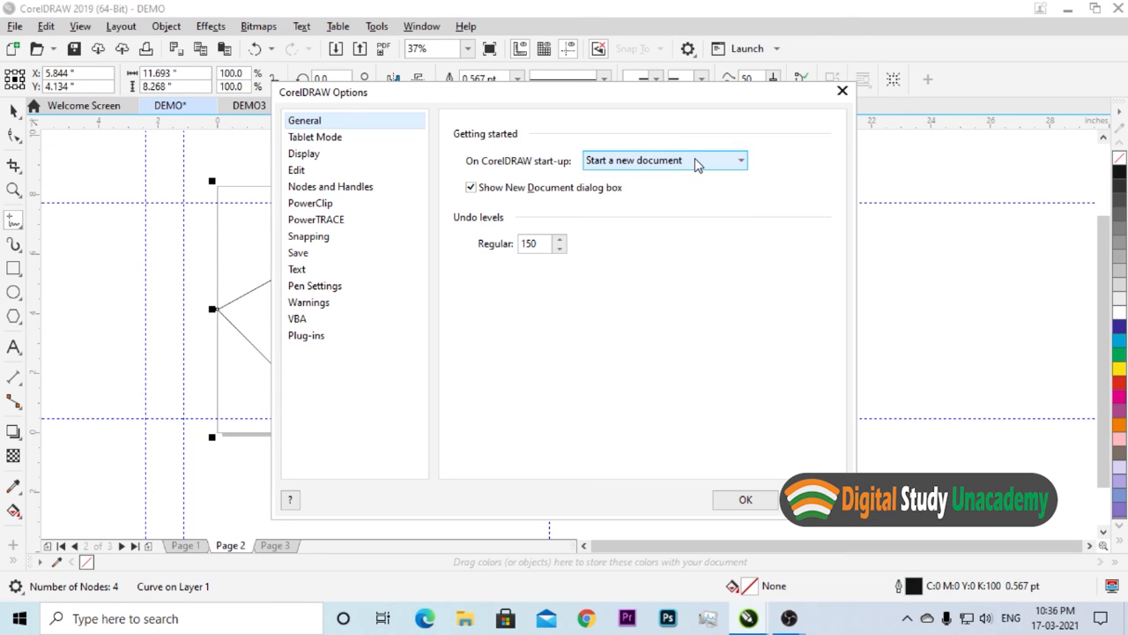
click(746, 499)
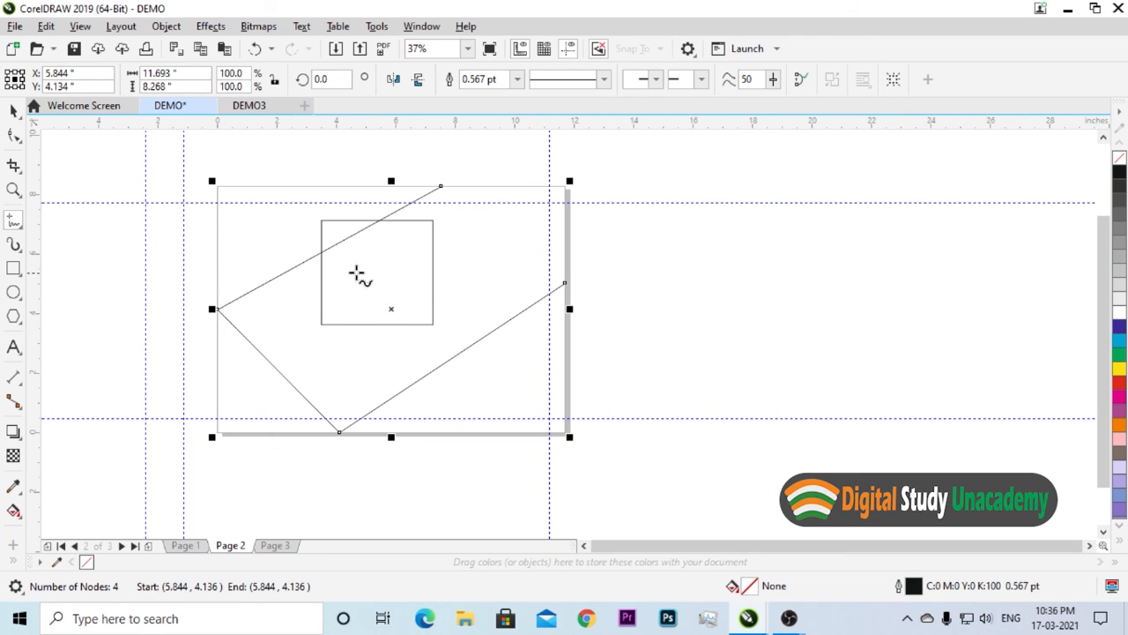